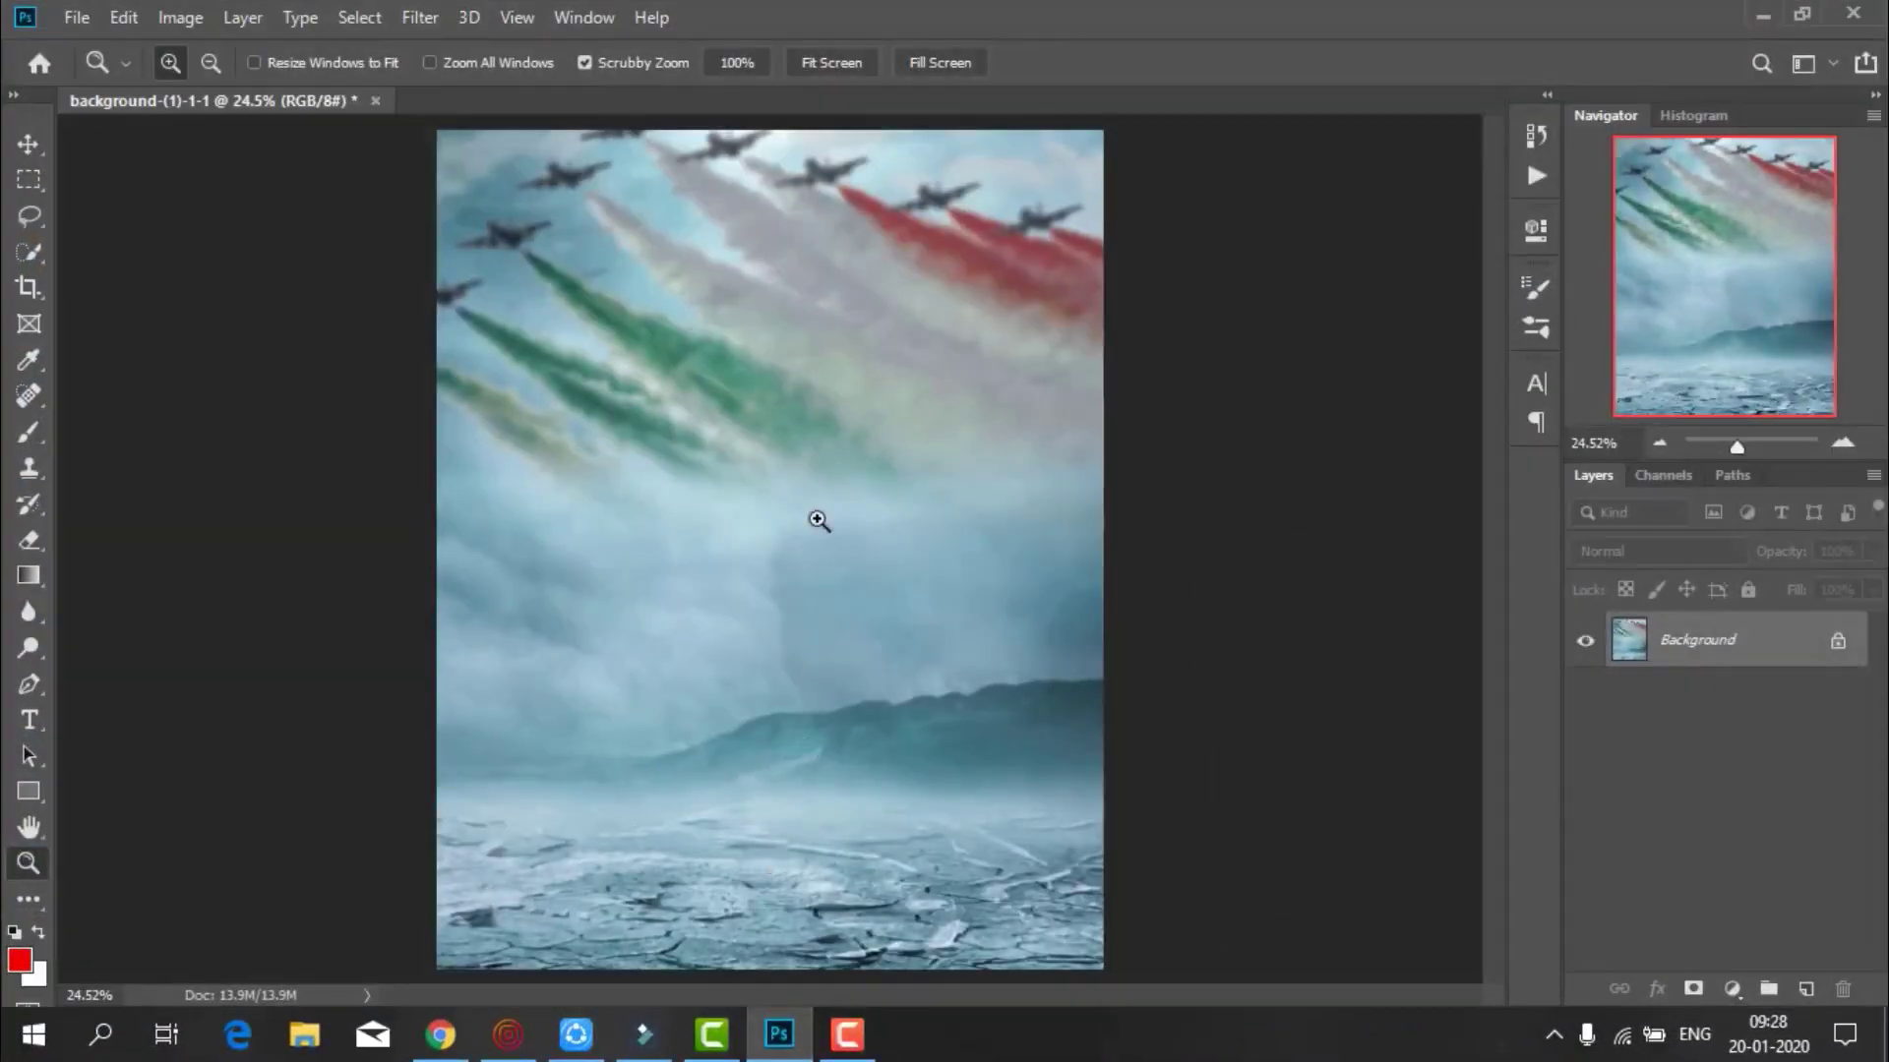
Zoom in on the jets' tricolour smoke trails, then fit the whole poster in the window
click(915, 653)
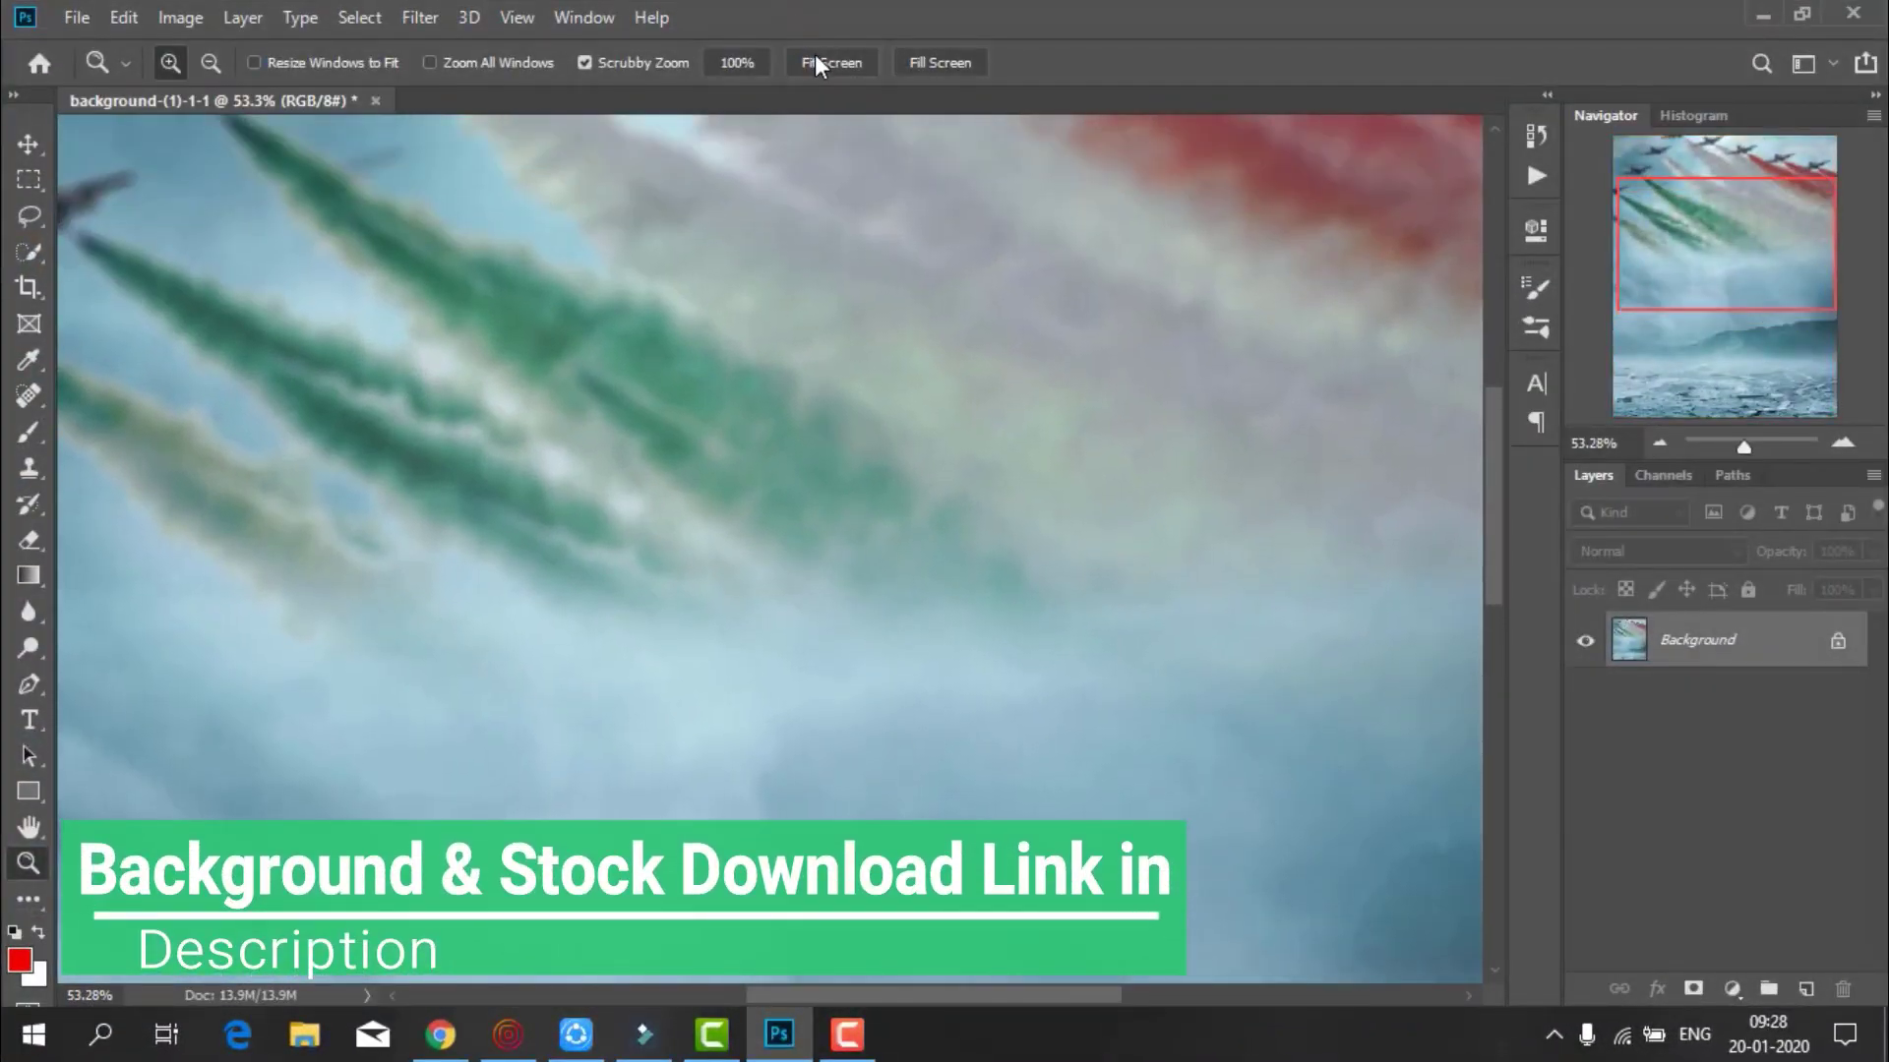
click(815, 65)
Place flag1.png into the poster as an embedded layer and commit it
click(72, 17)
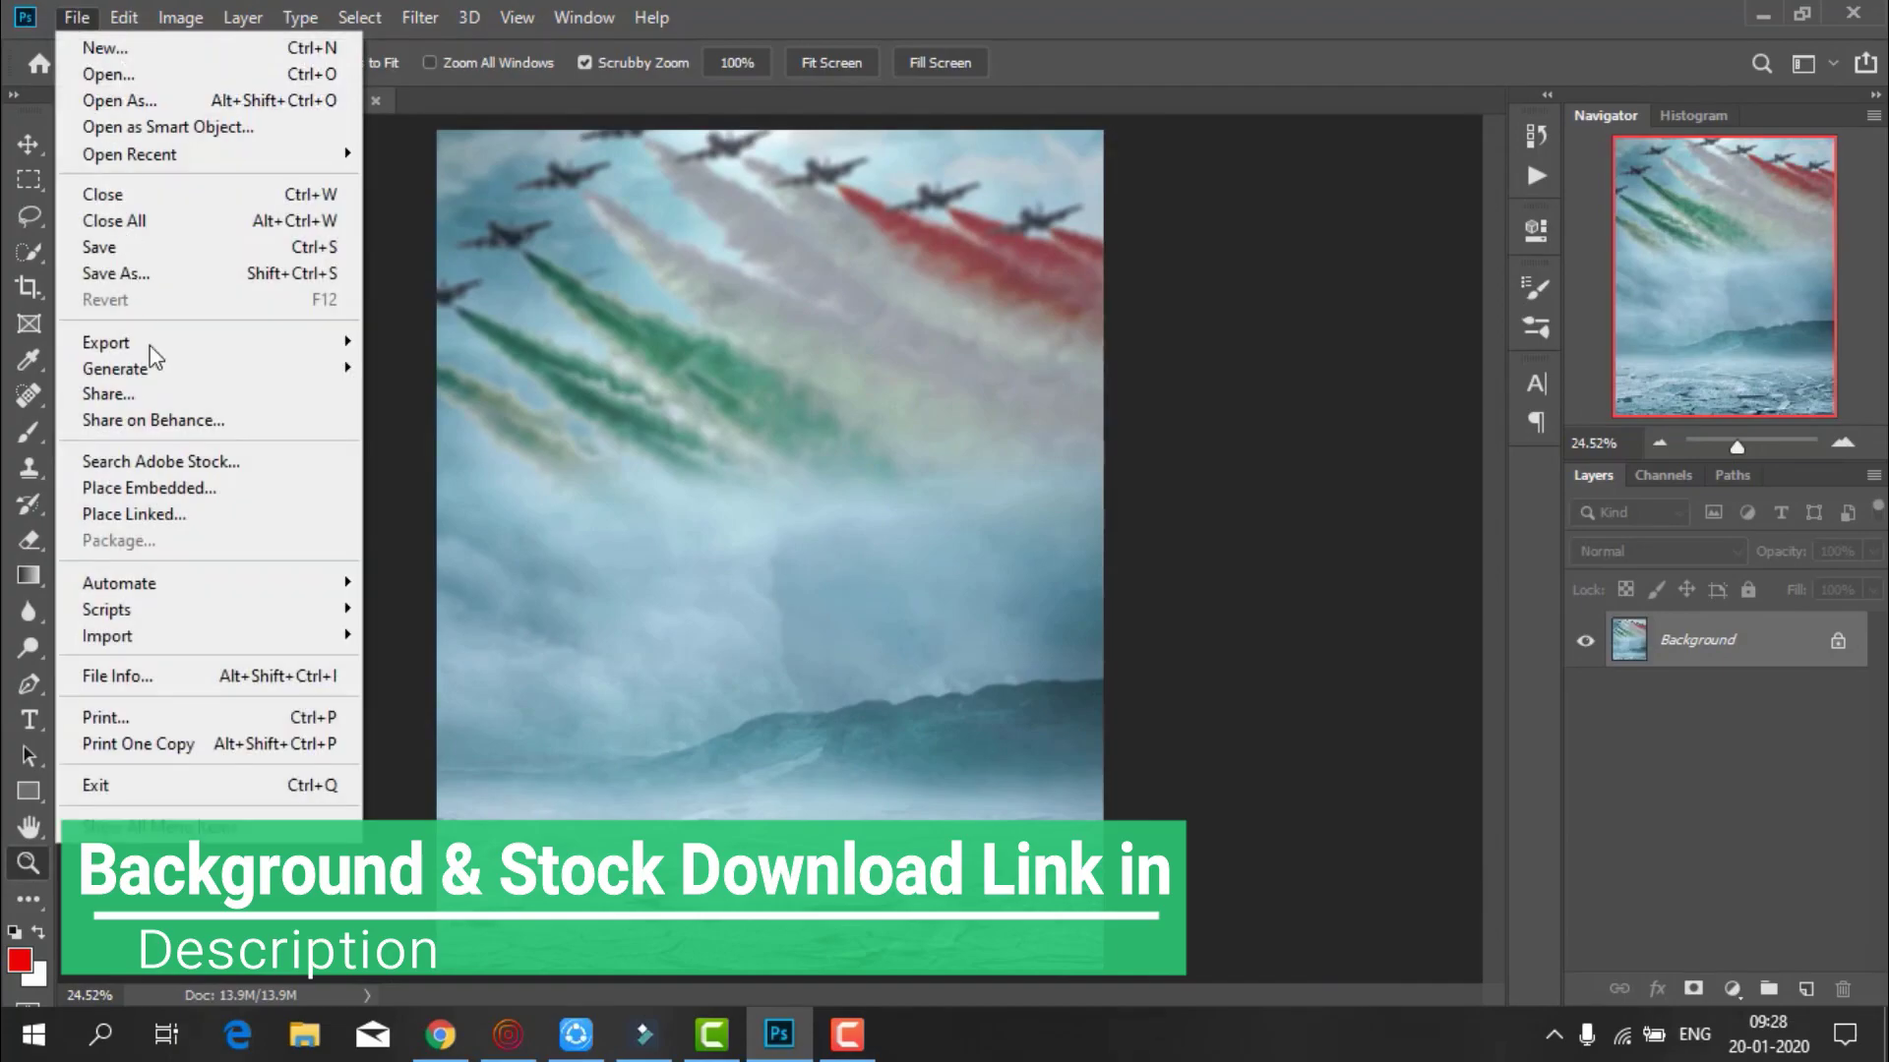
click(169, 482)
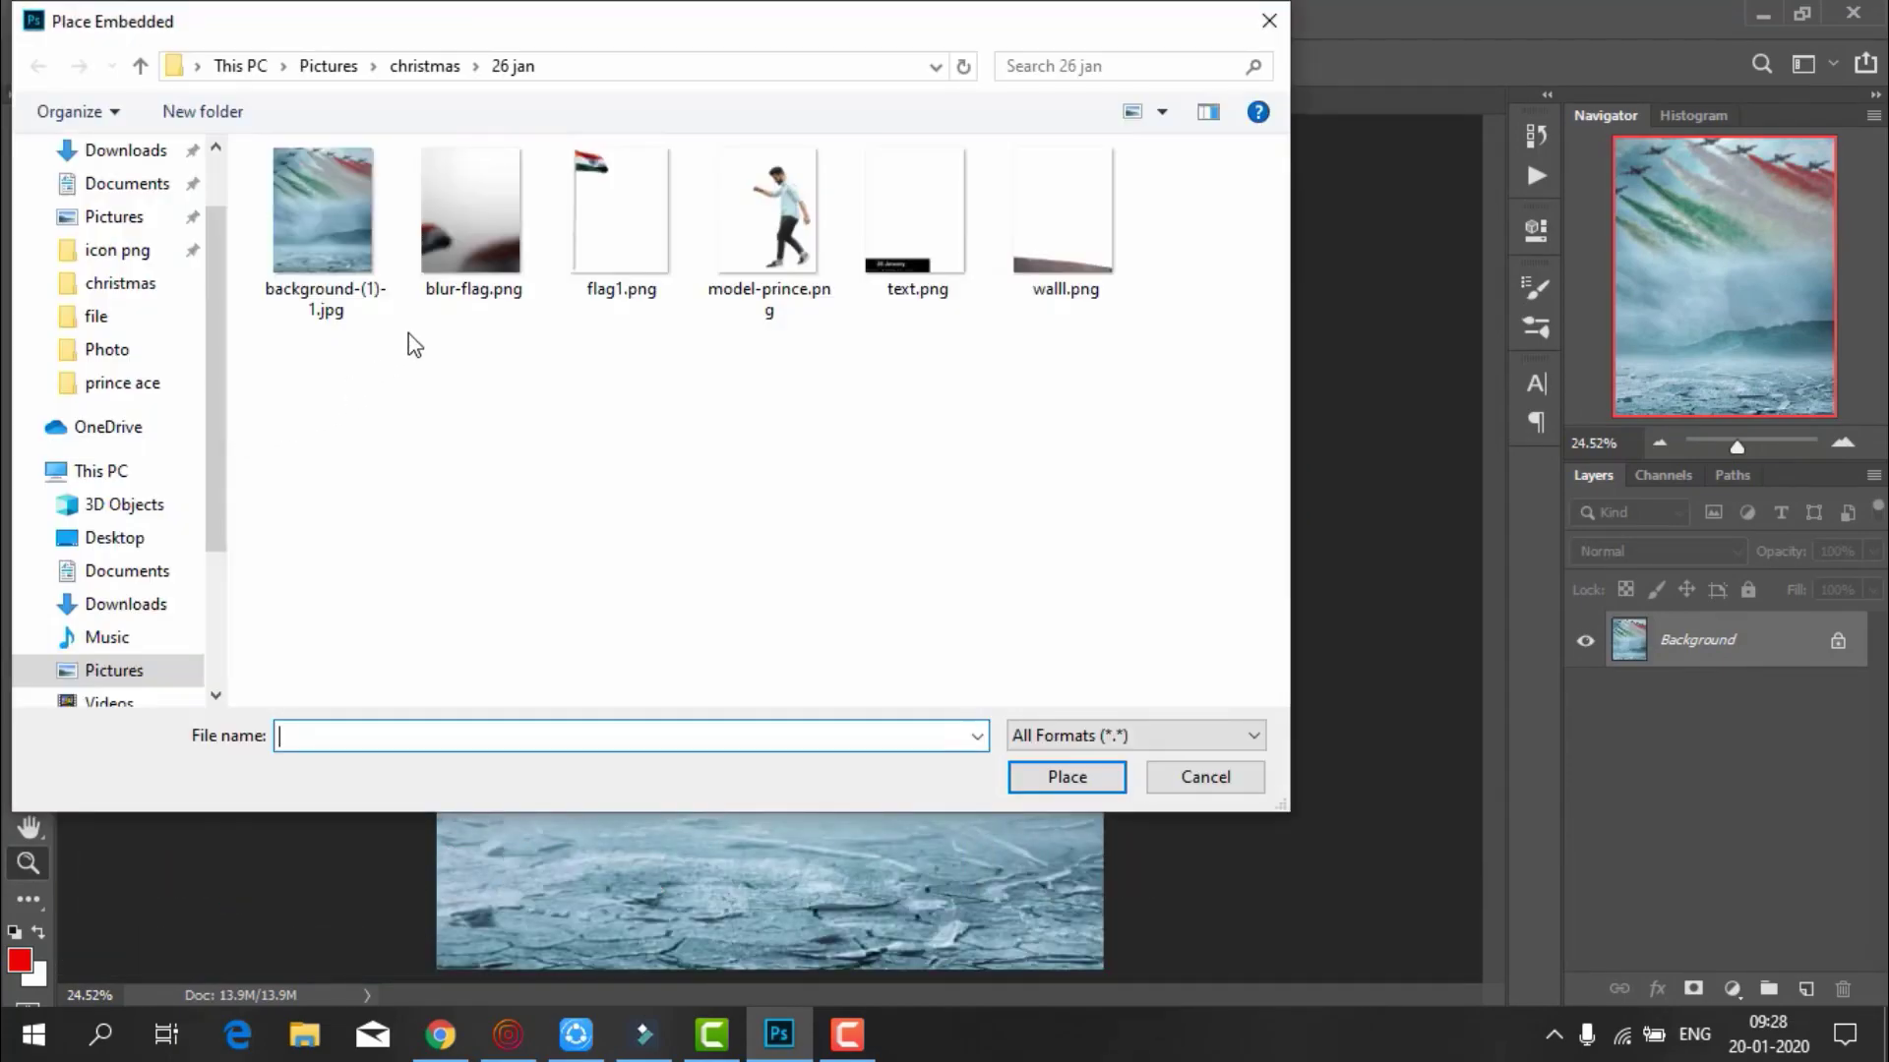
click(629, 219)
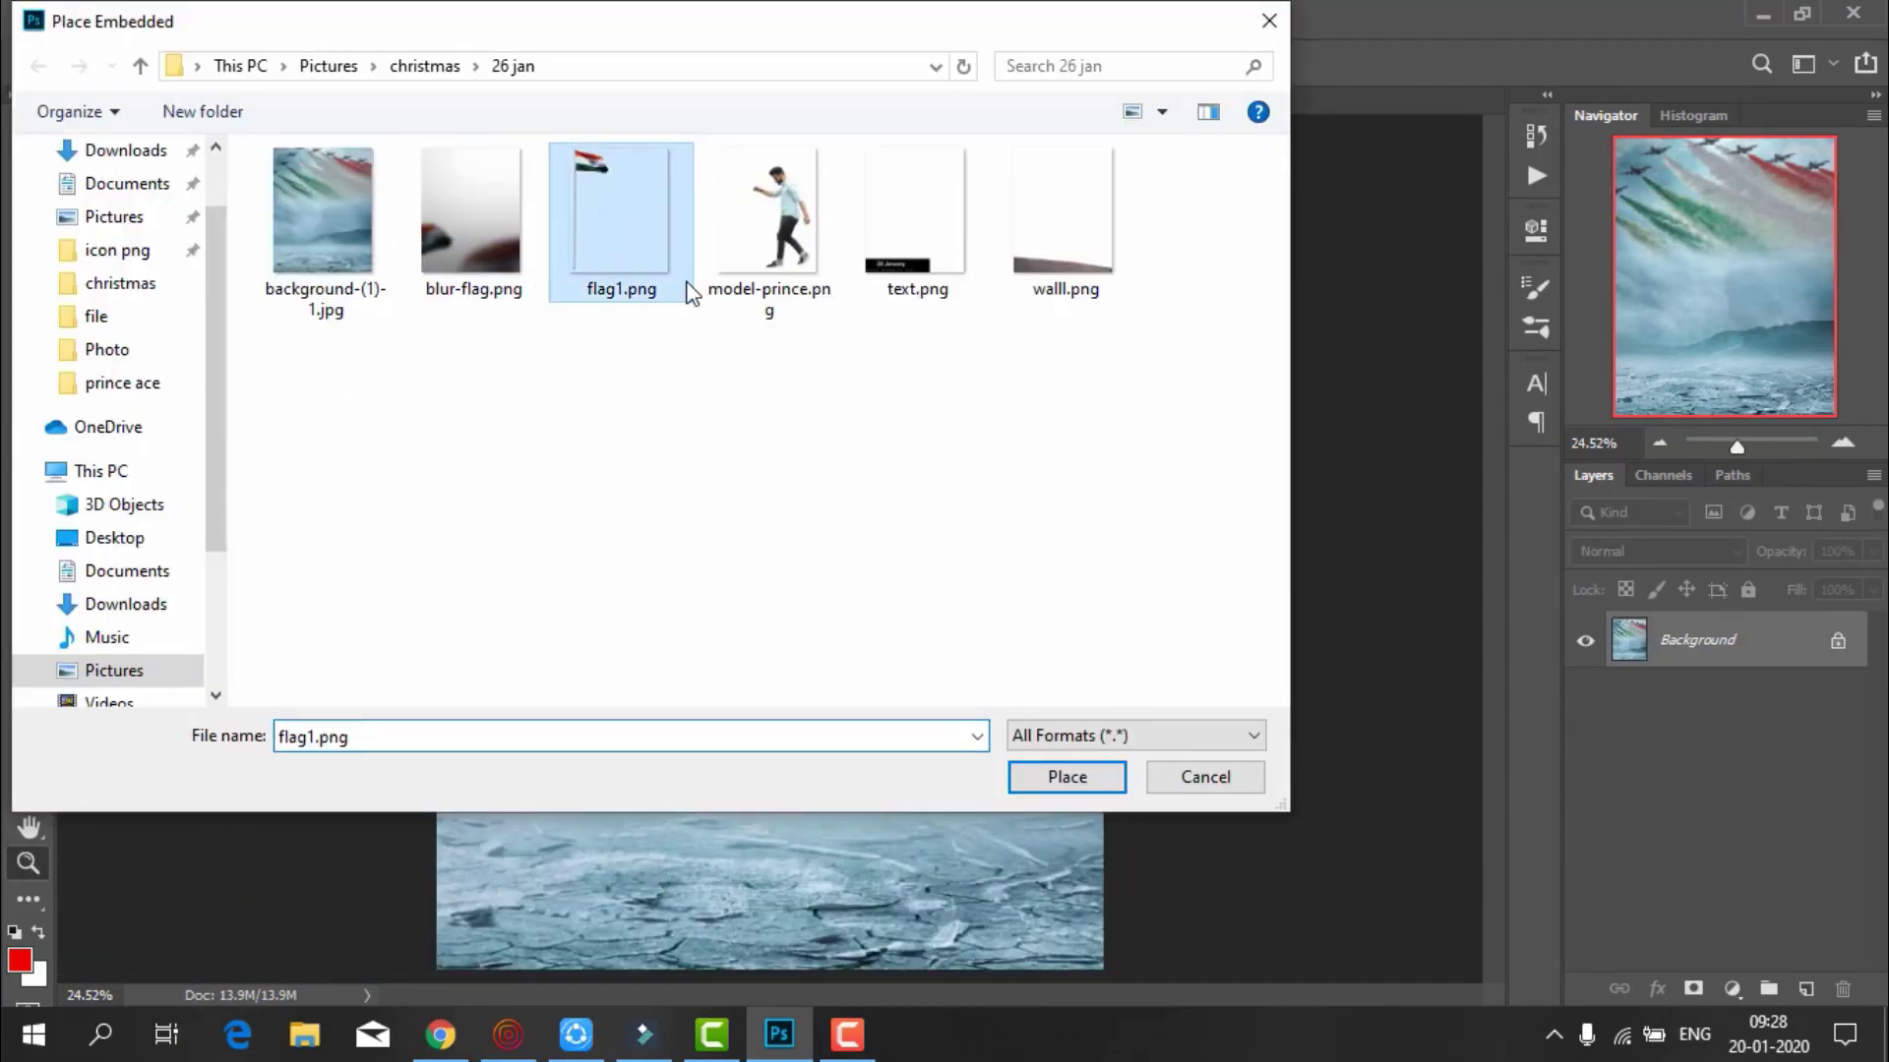
click(1082, 787)
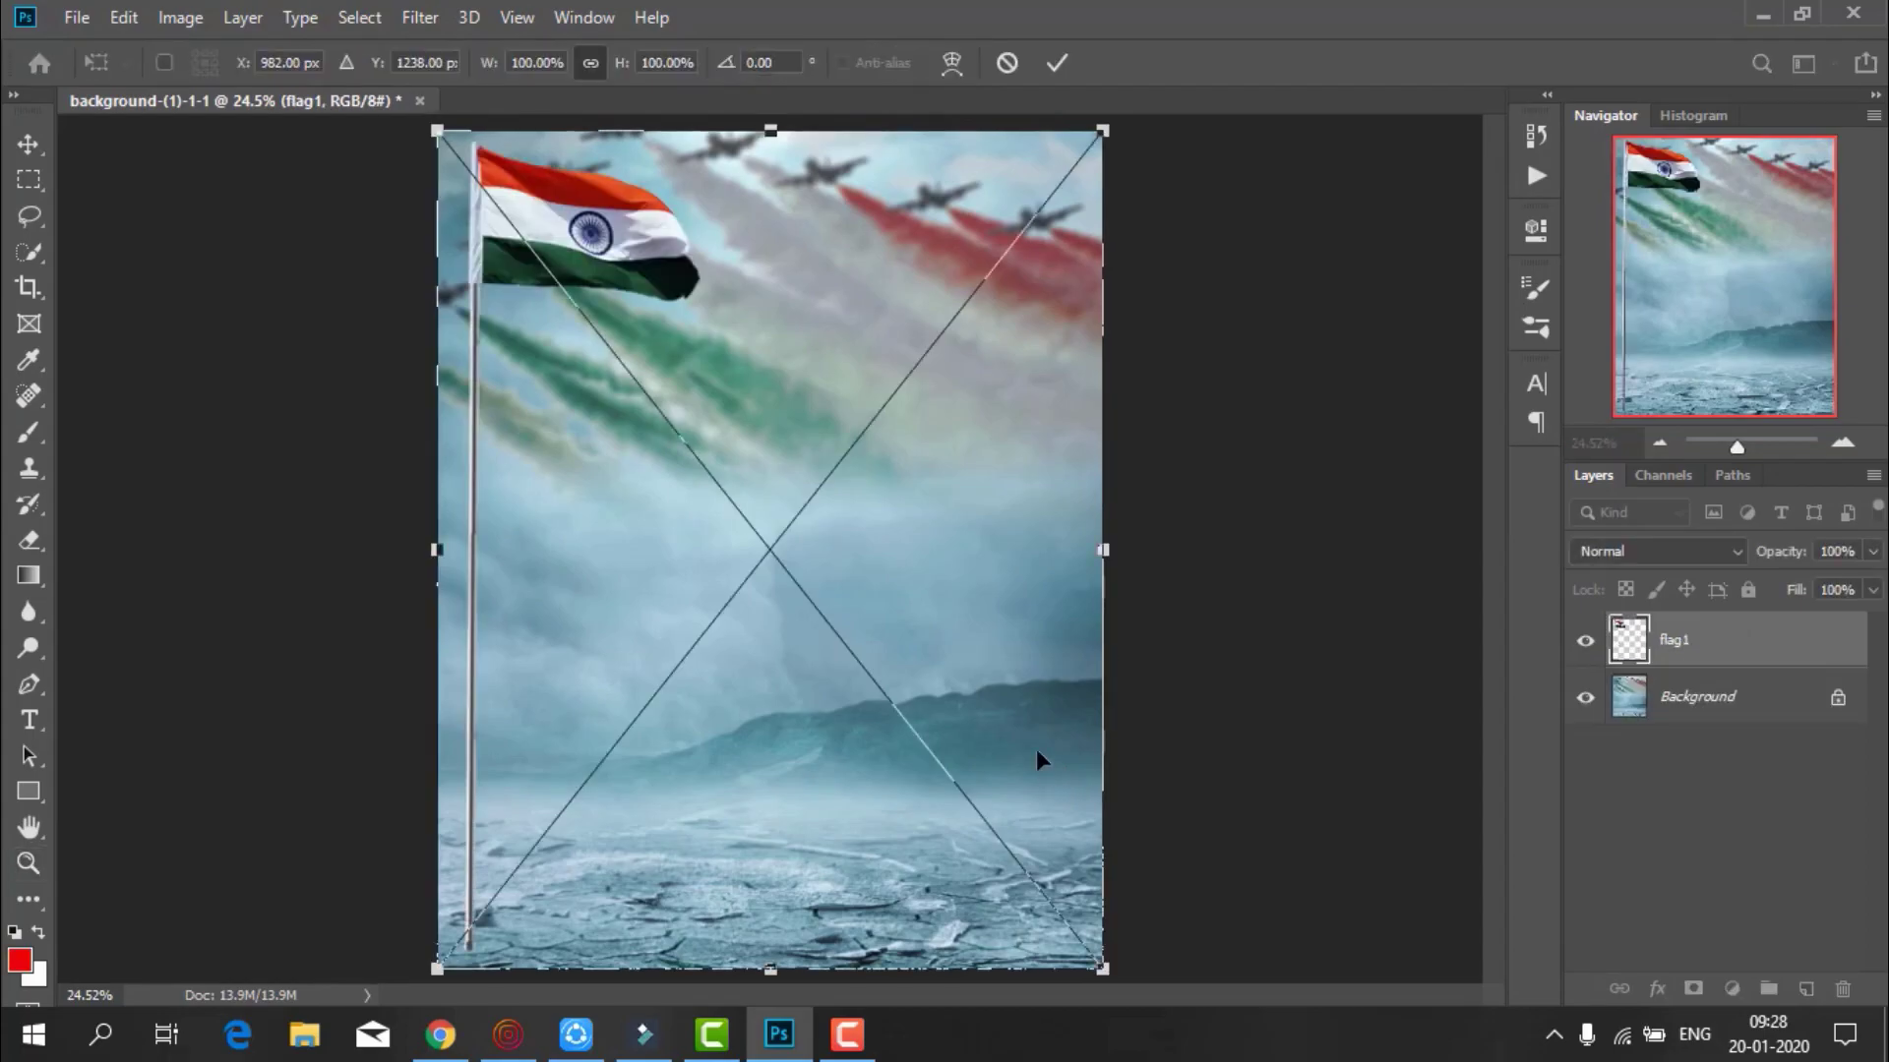
click(1057, 63)
key(z)
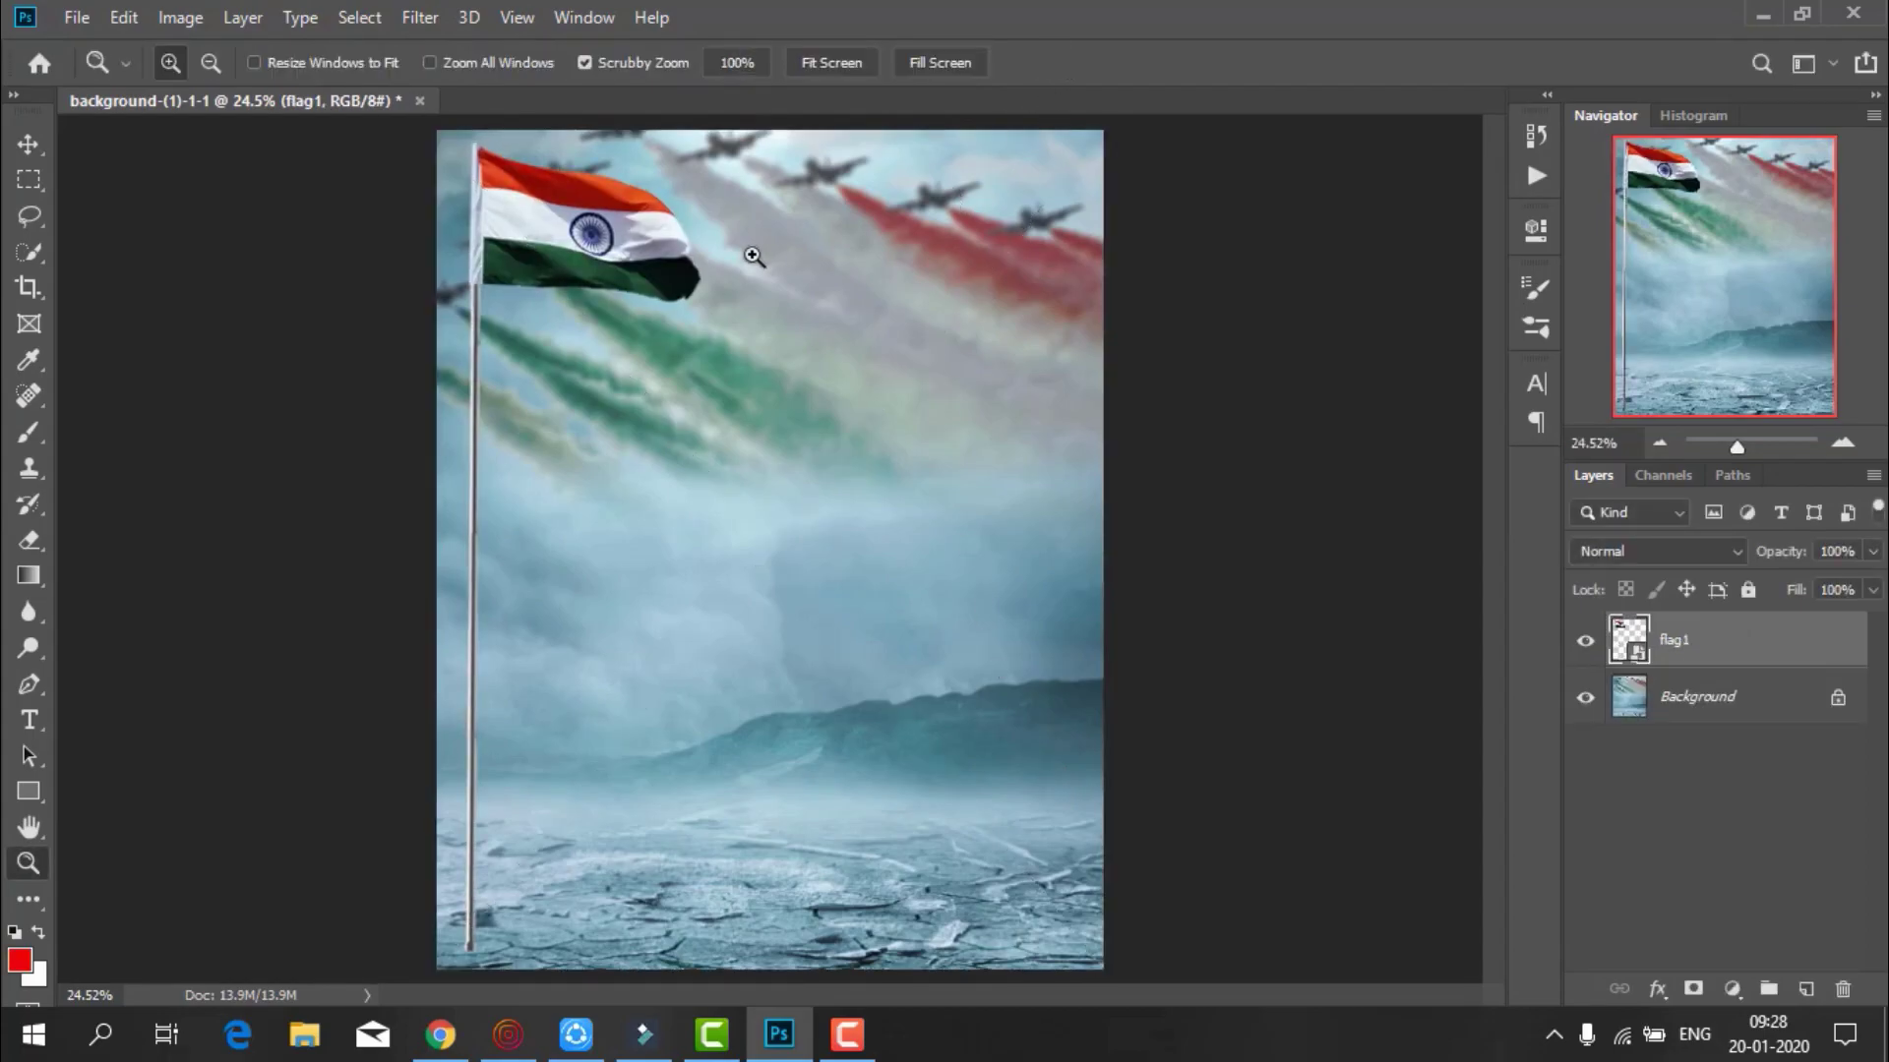
Place model-prince.png, the walking man, as an embedded layer
click(77, 15)
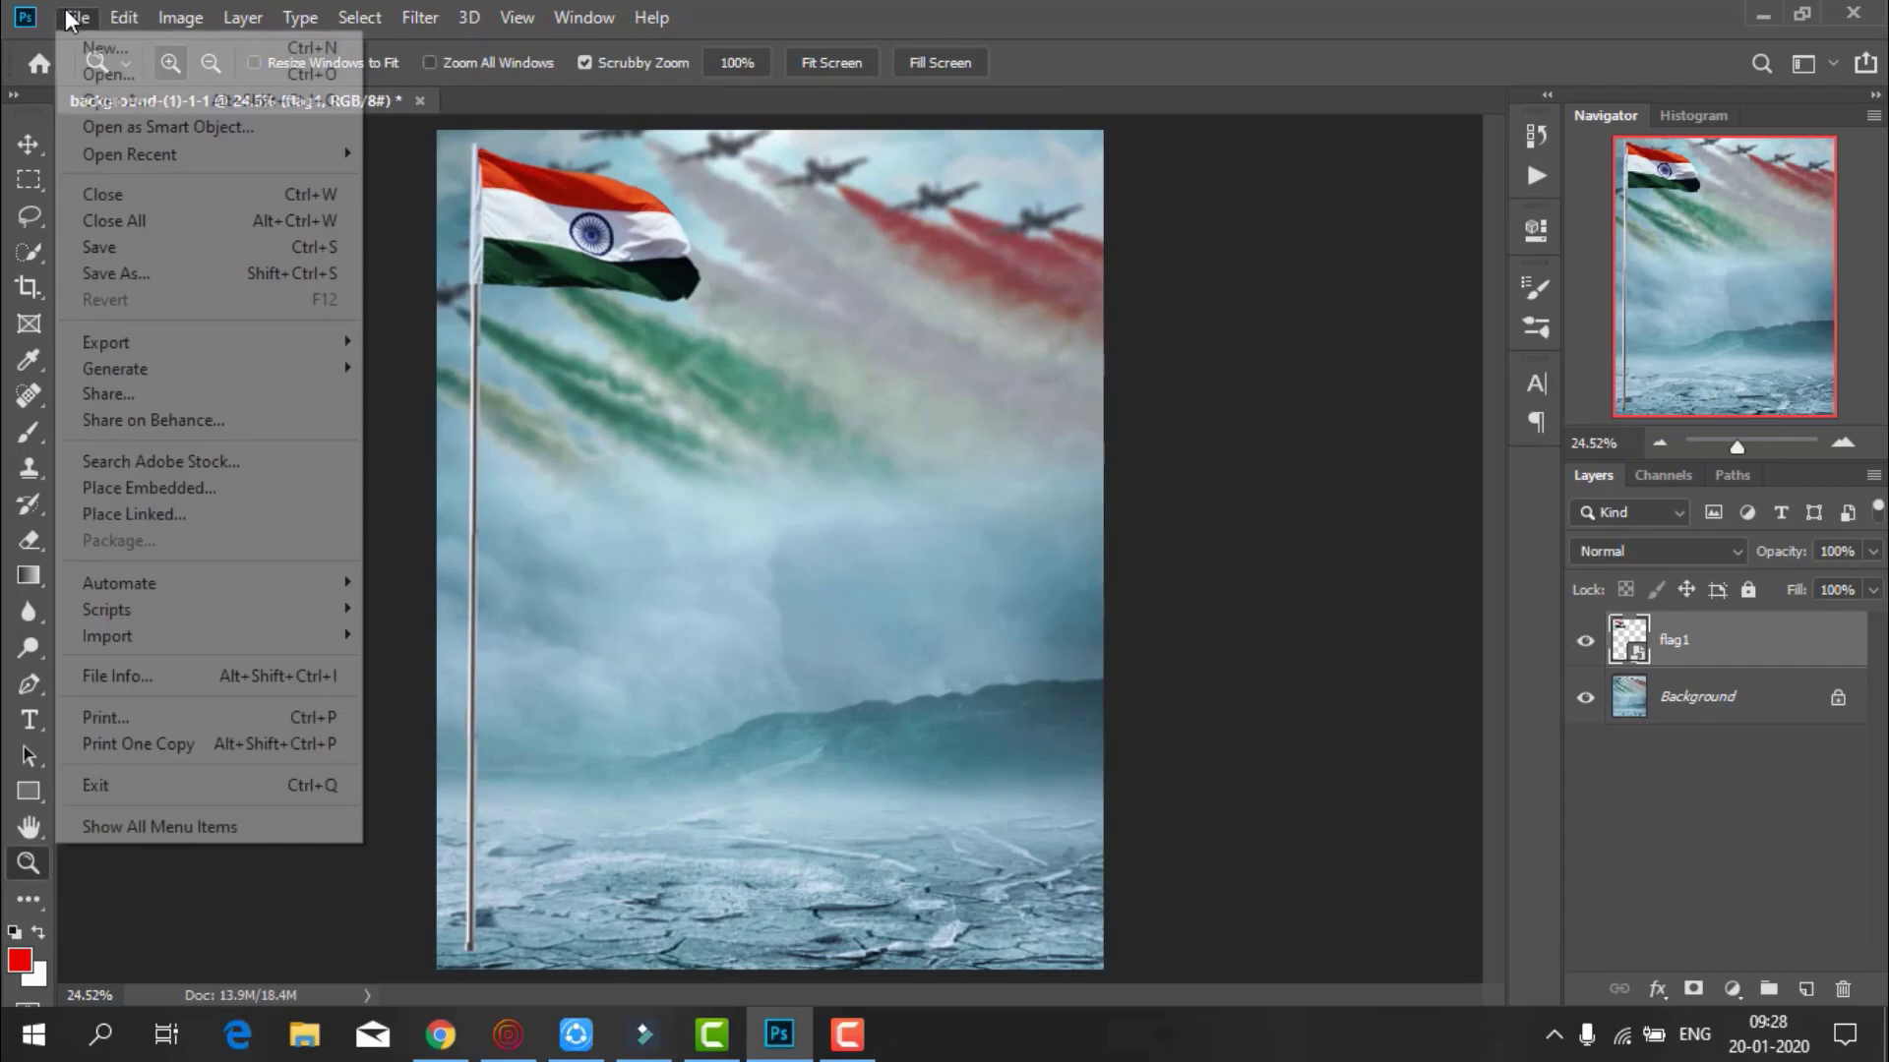
click(197, 491)
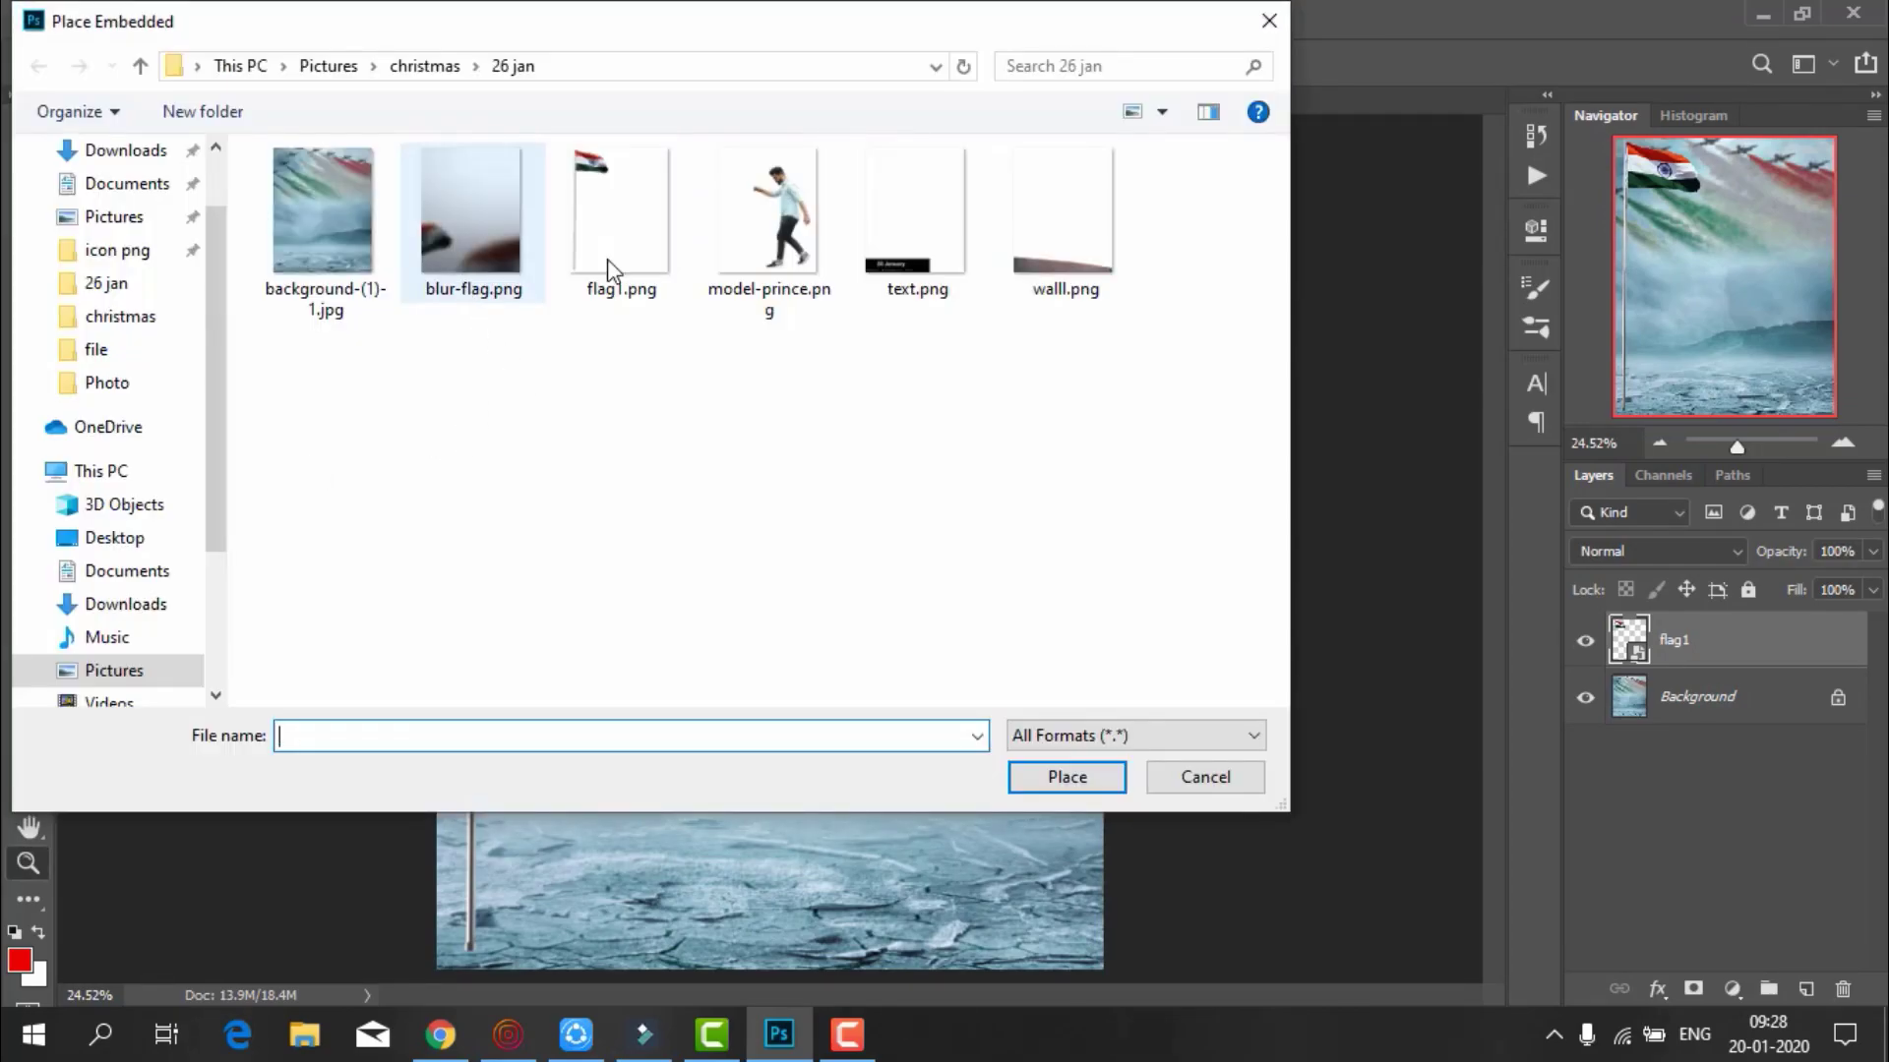
click(742, 252)
click(1067, 777)
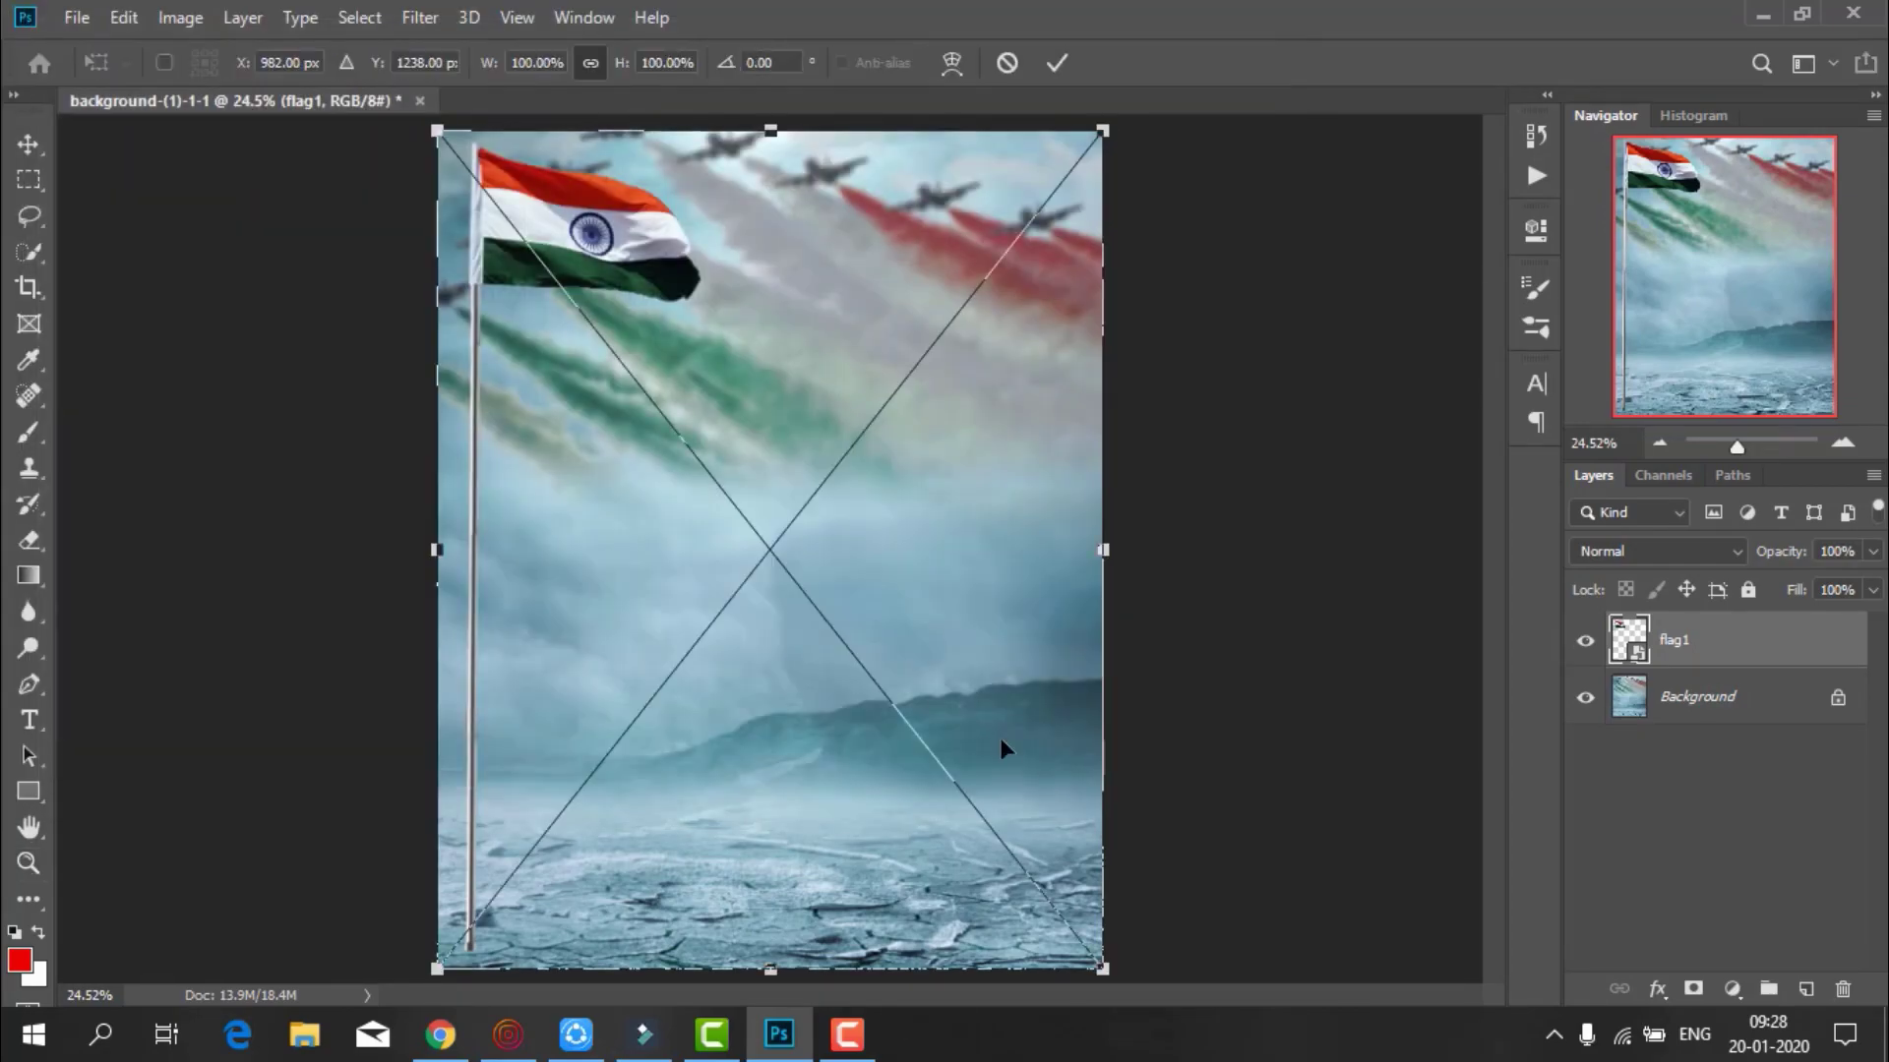
click(1054, 65)
Place walll.png as the brown ledge along the bottom
click(77, 16)
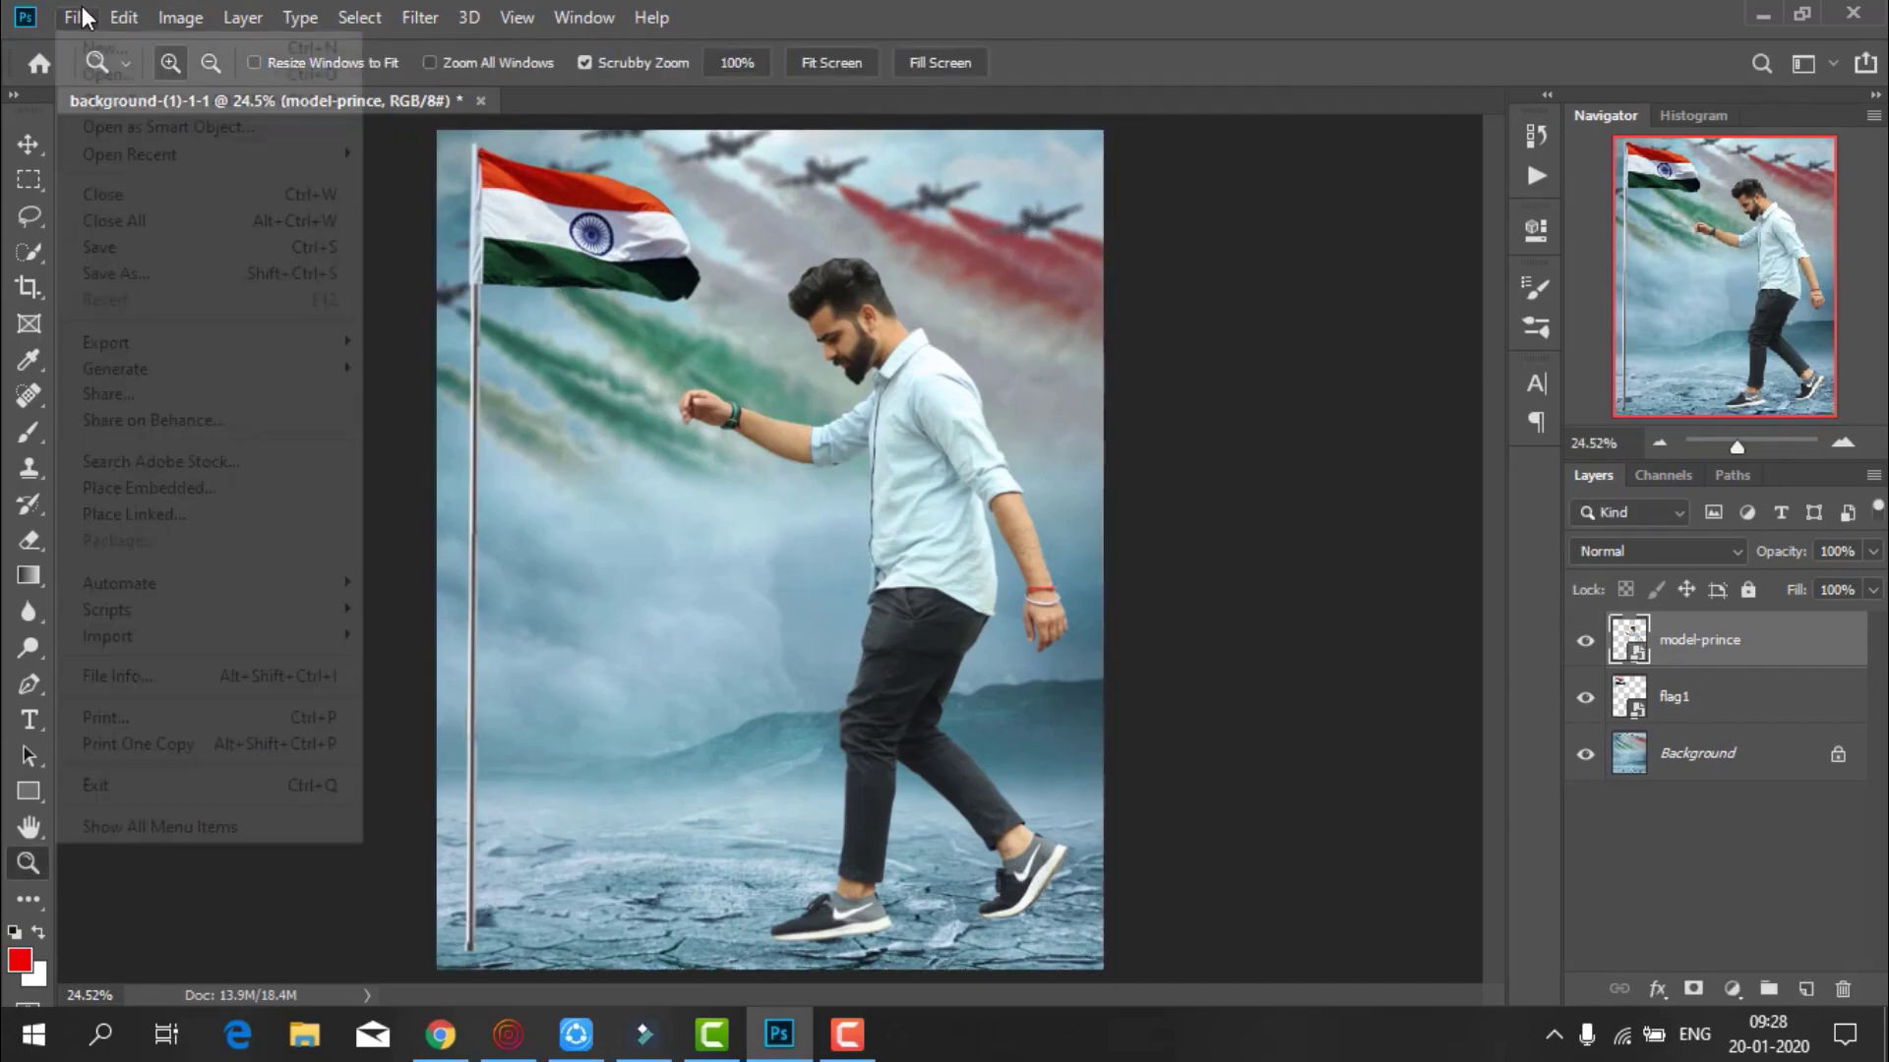
click(196, 497)
click(1029, 260)
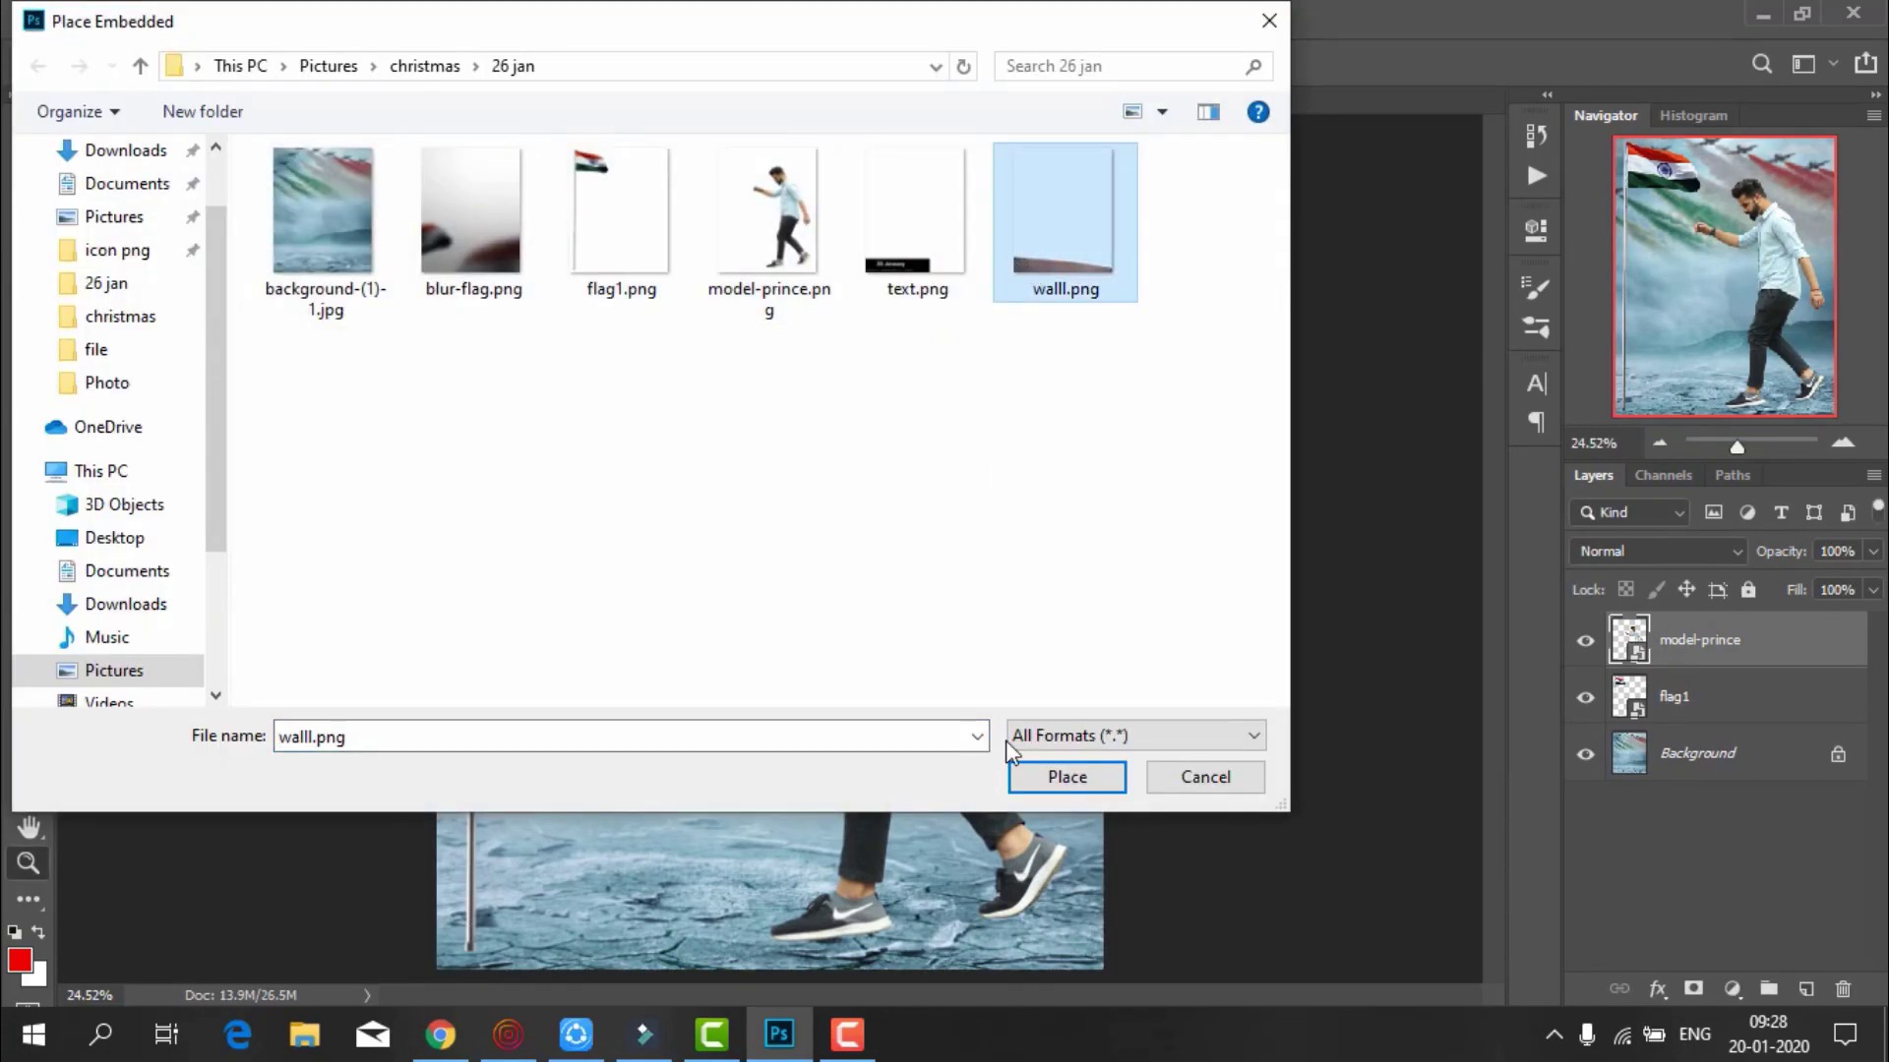
click(1046, 771)
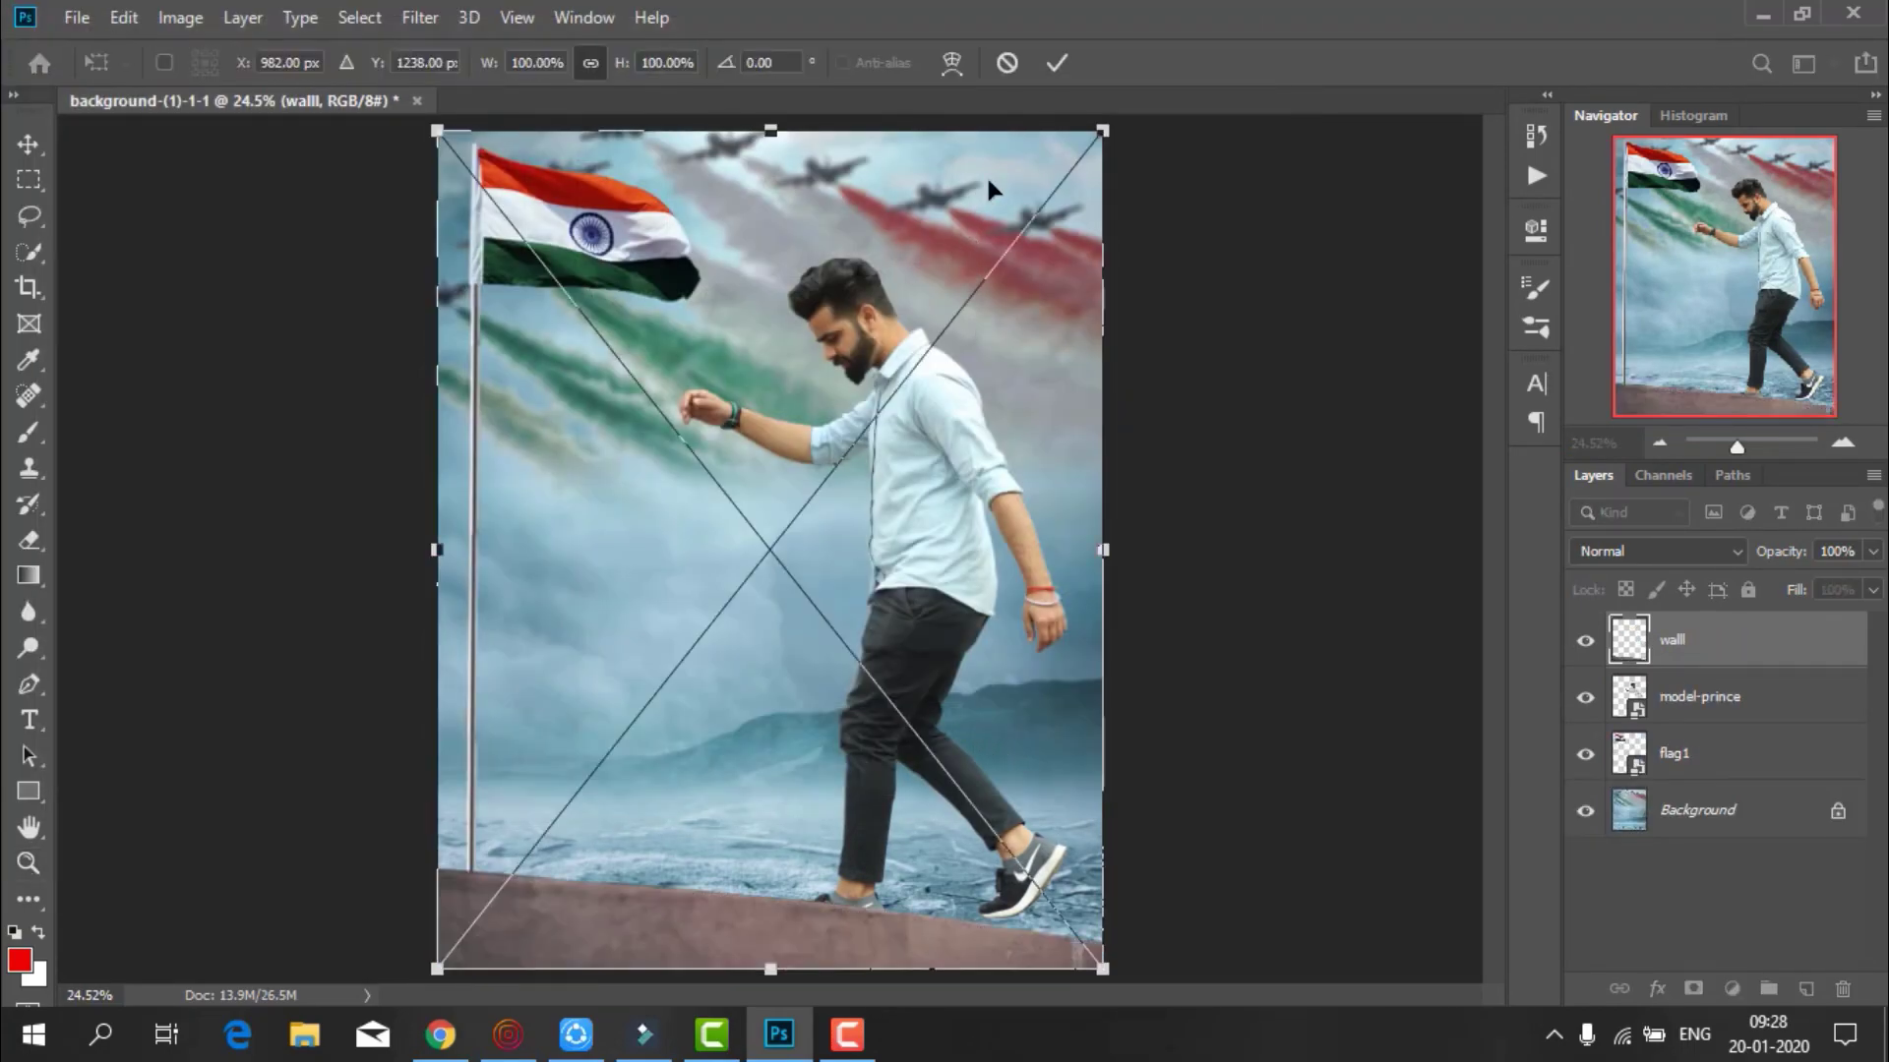
click(1056, 63)
Place blur-flag.png as the blurred foreground flag layer
click(77, 15)
click(187, 487)
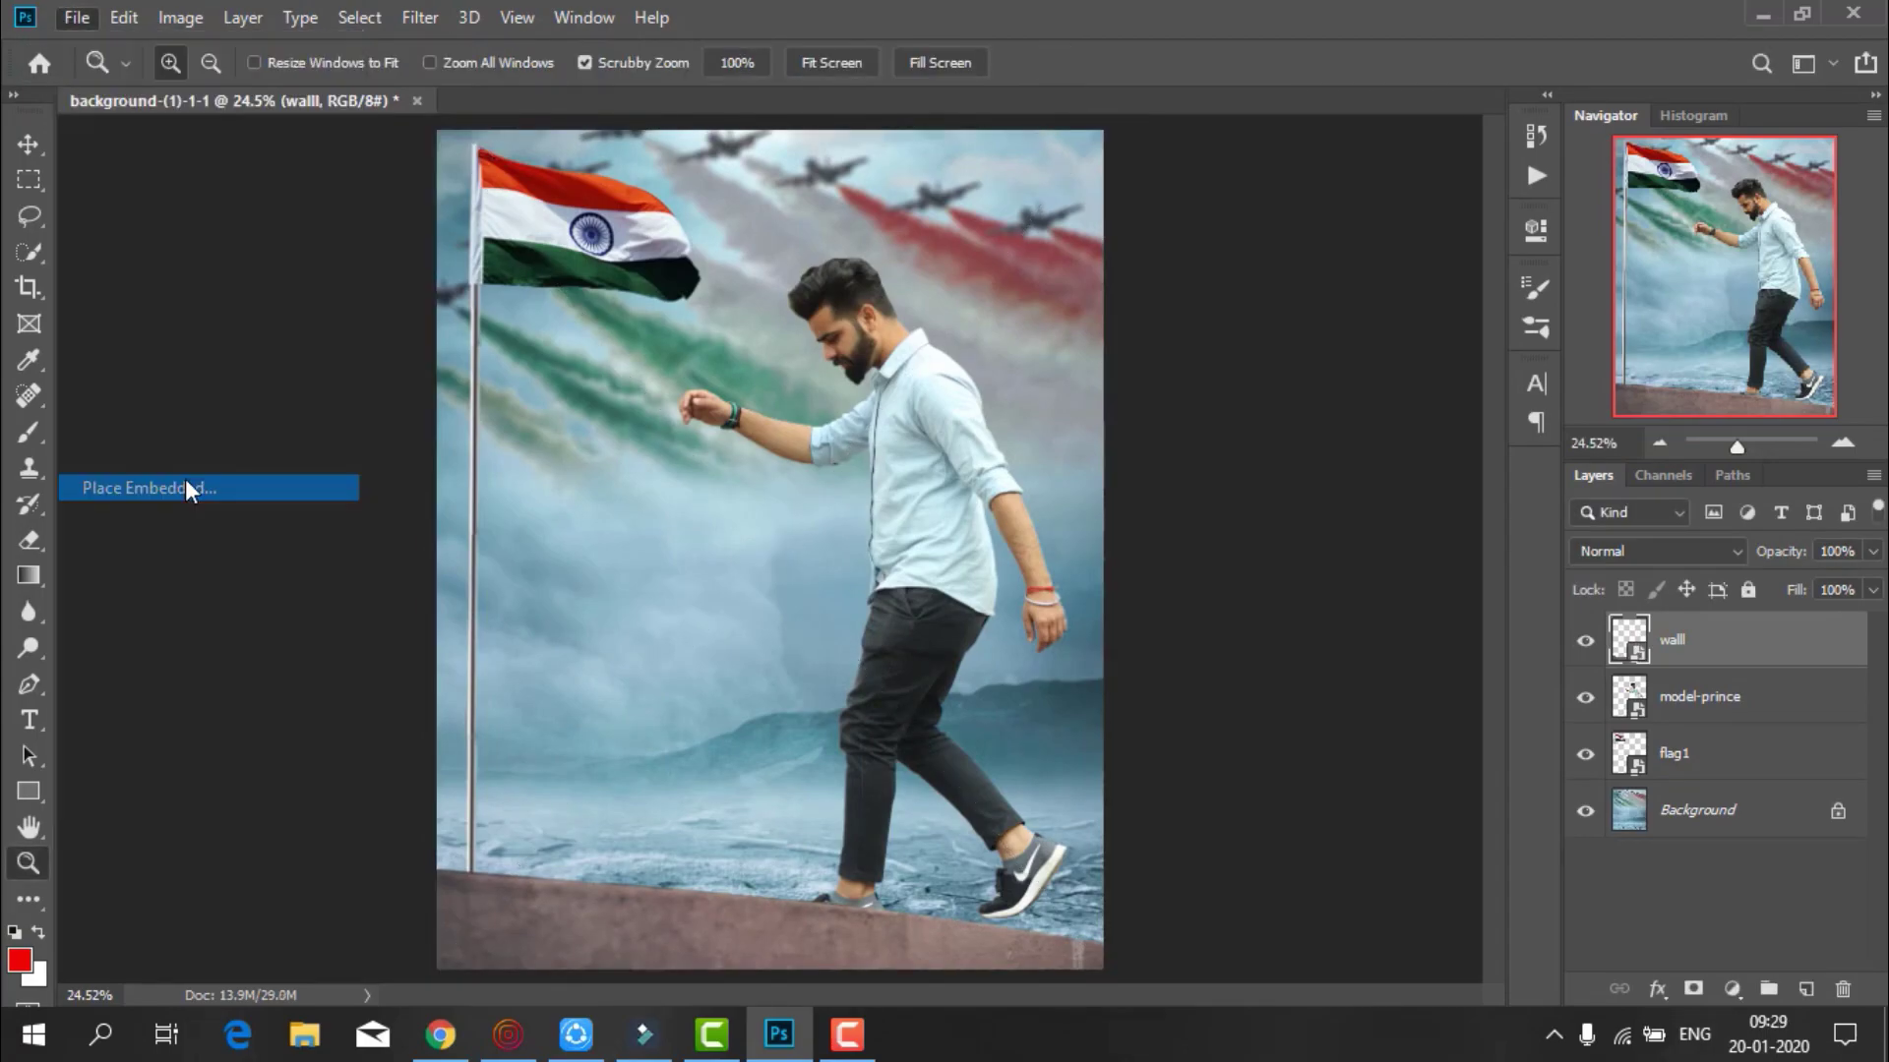
click(453, 290)
click(1067, 777)
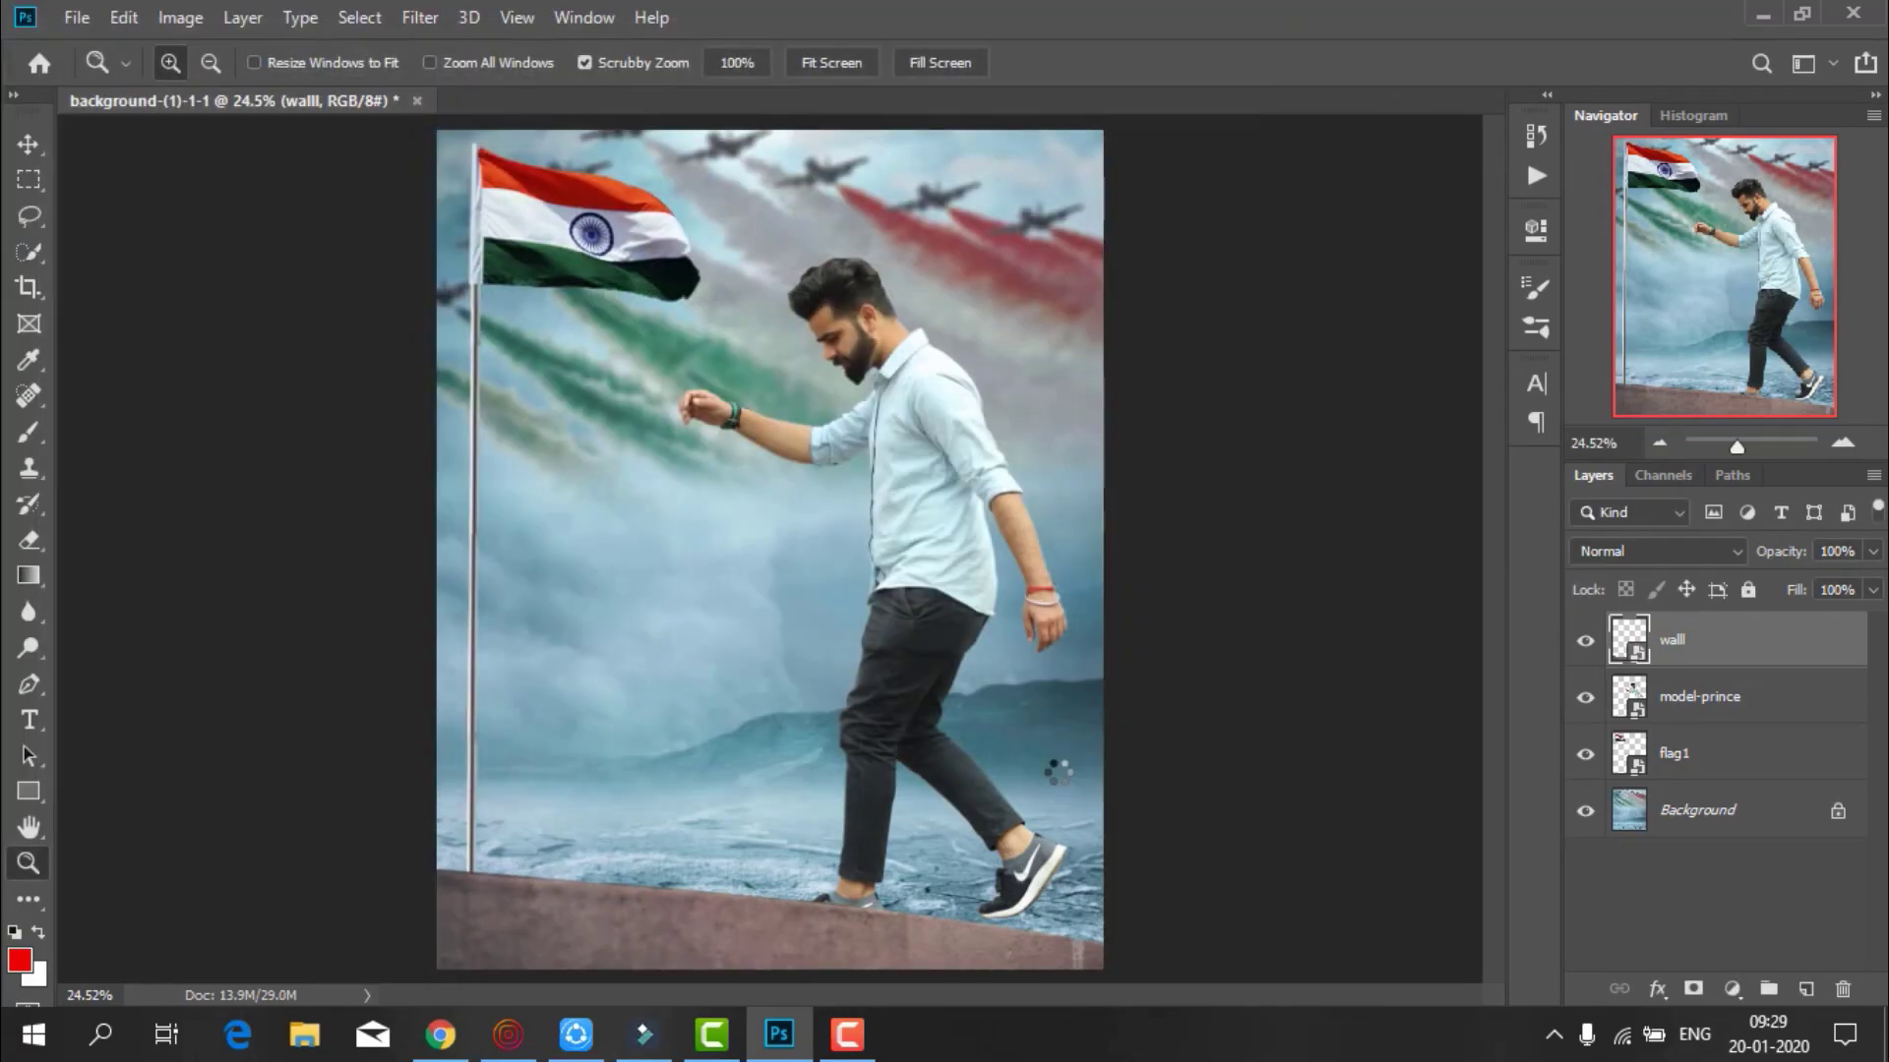
click(1056, 63)
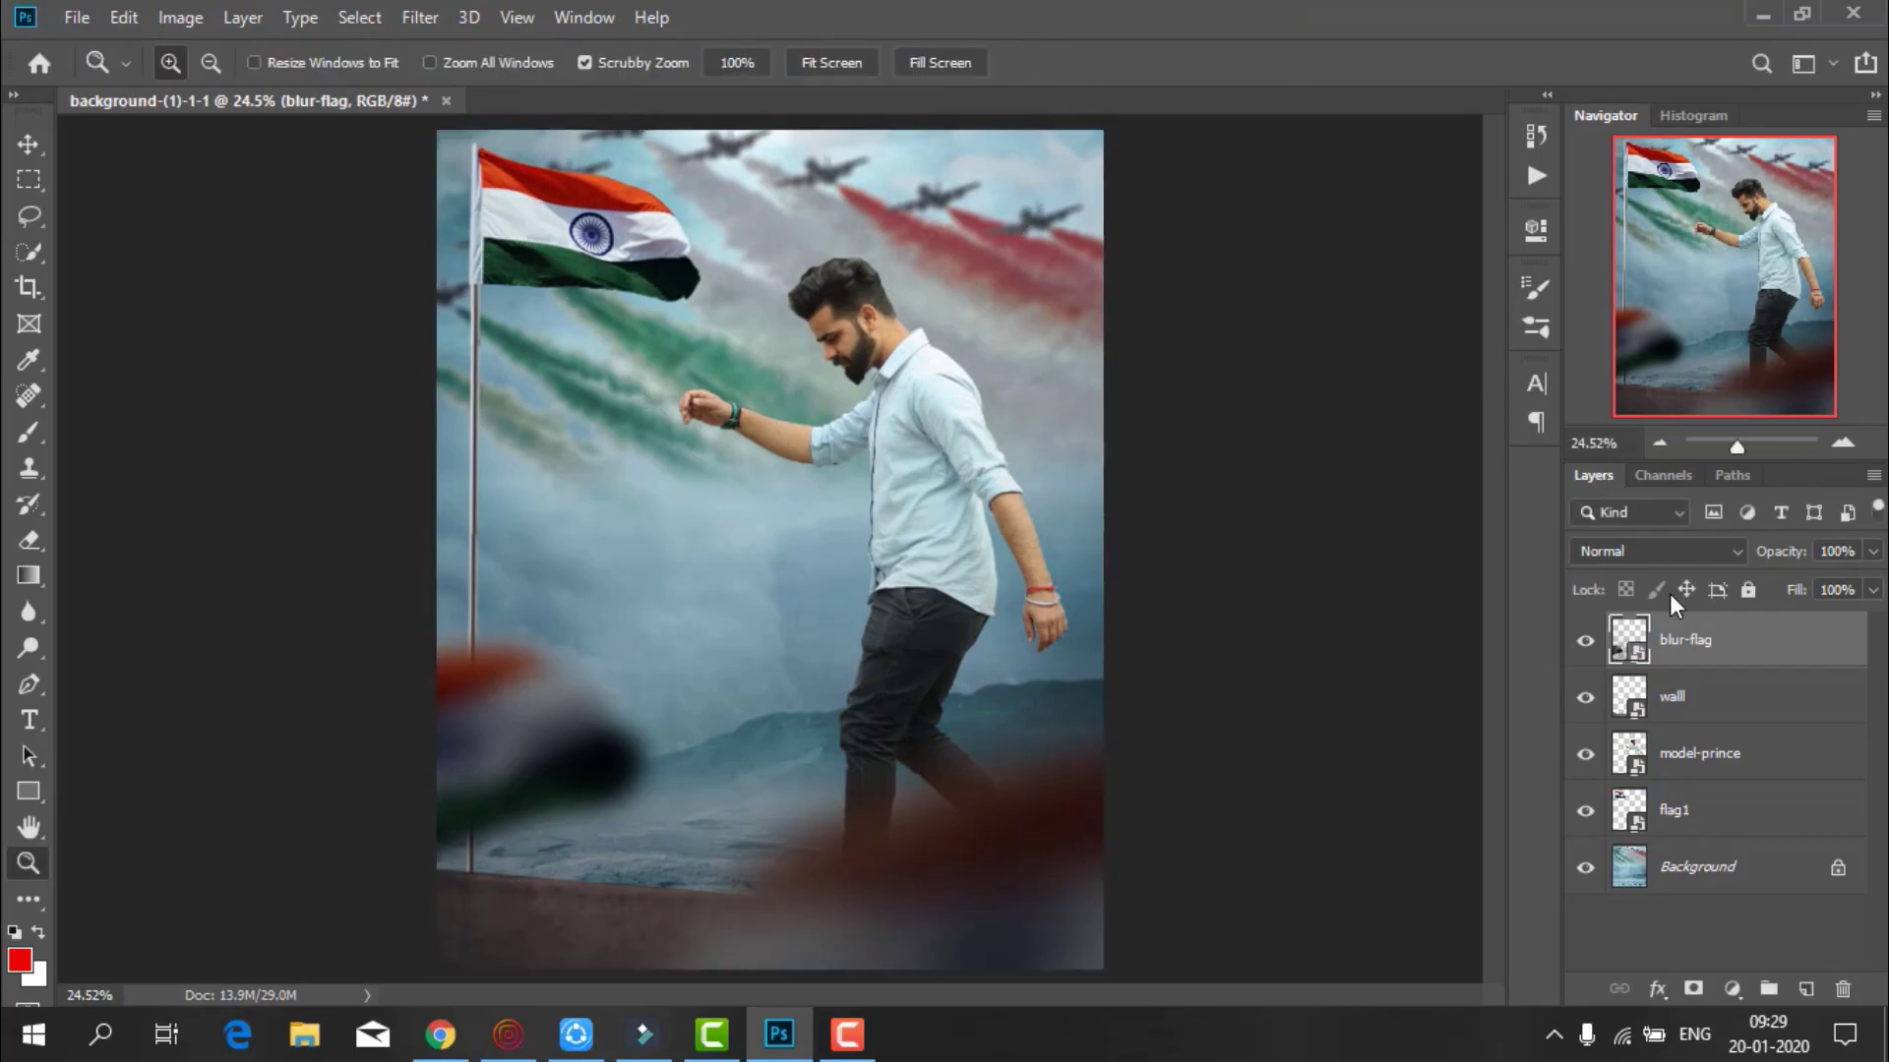
Clip a Levels adjustment to flag1 with output white 208 and a lowered input white point
click(1694, 819)
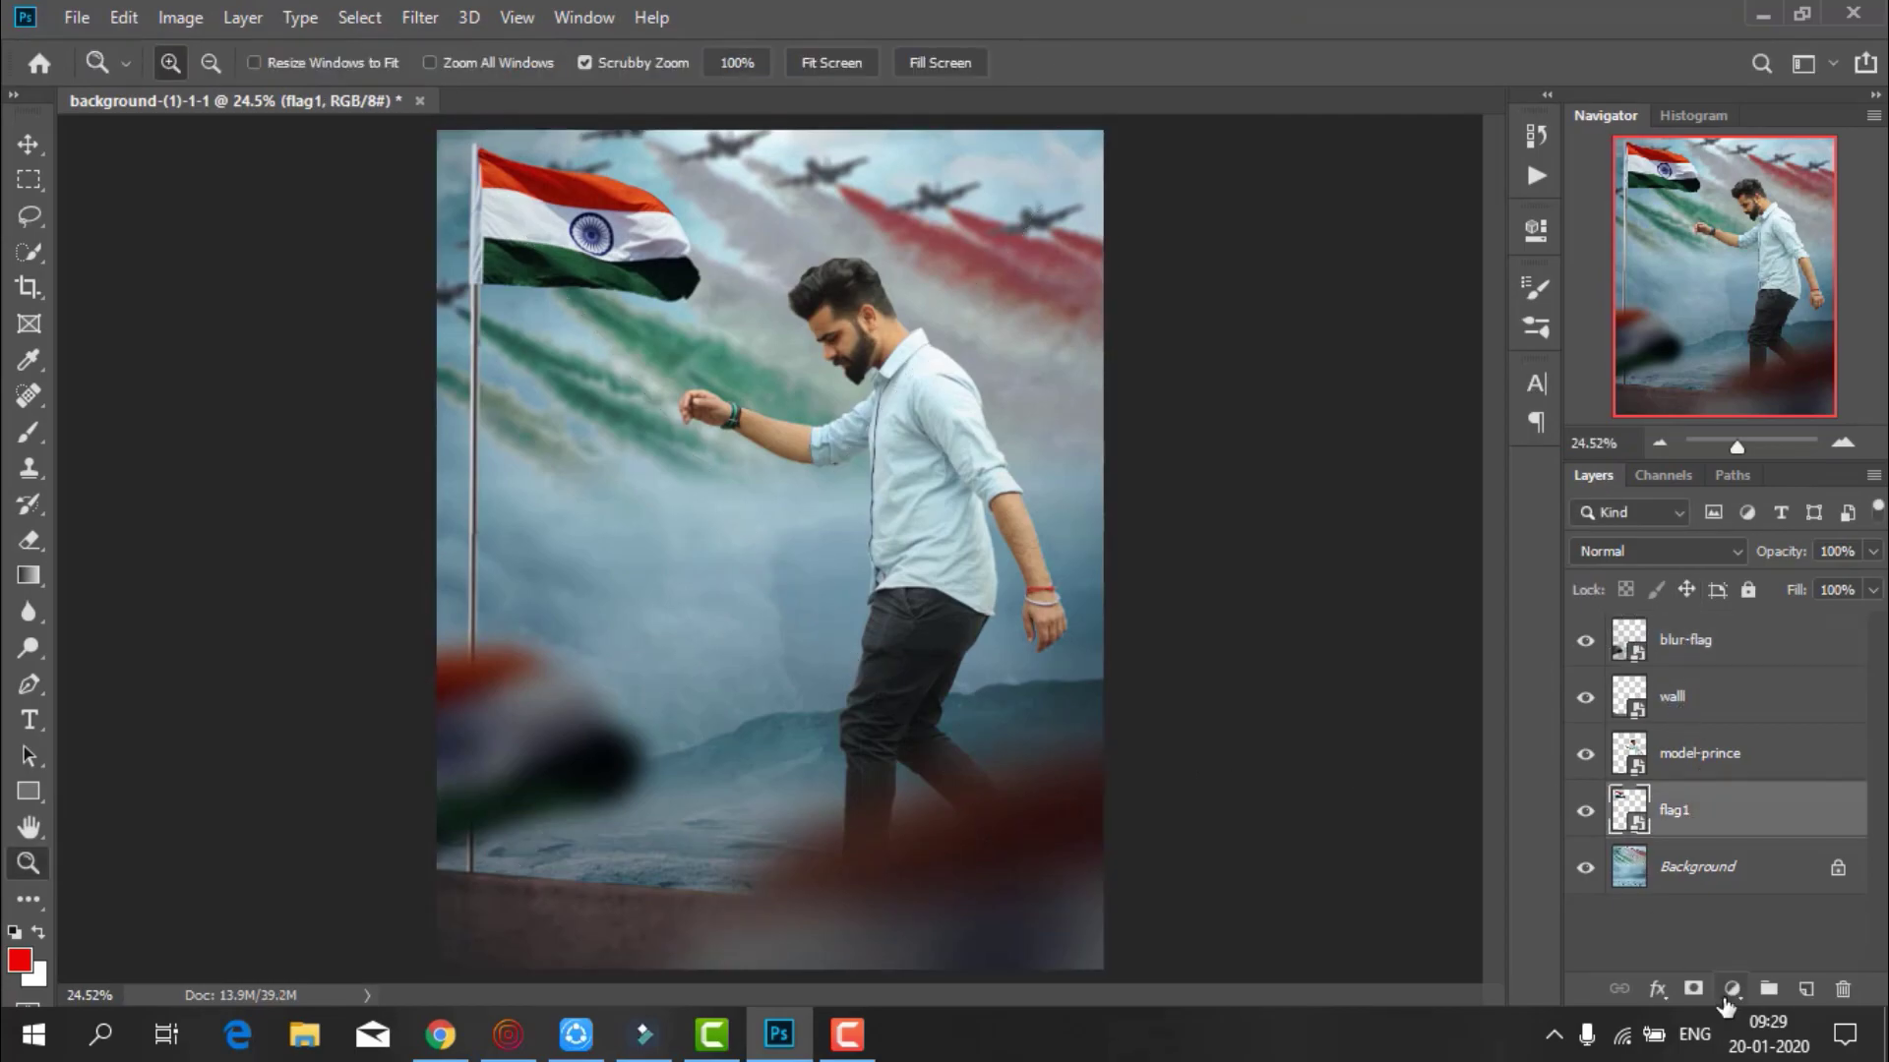
click(1731, 989)
click(1692, 618)
click(1296, 675)
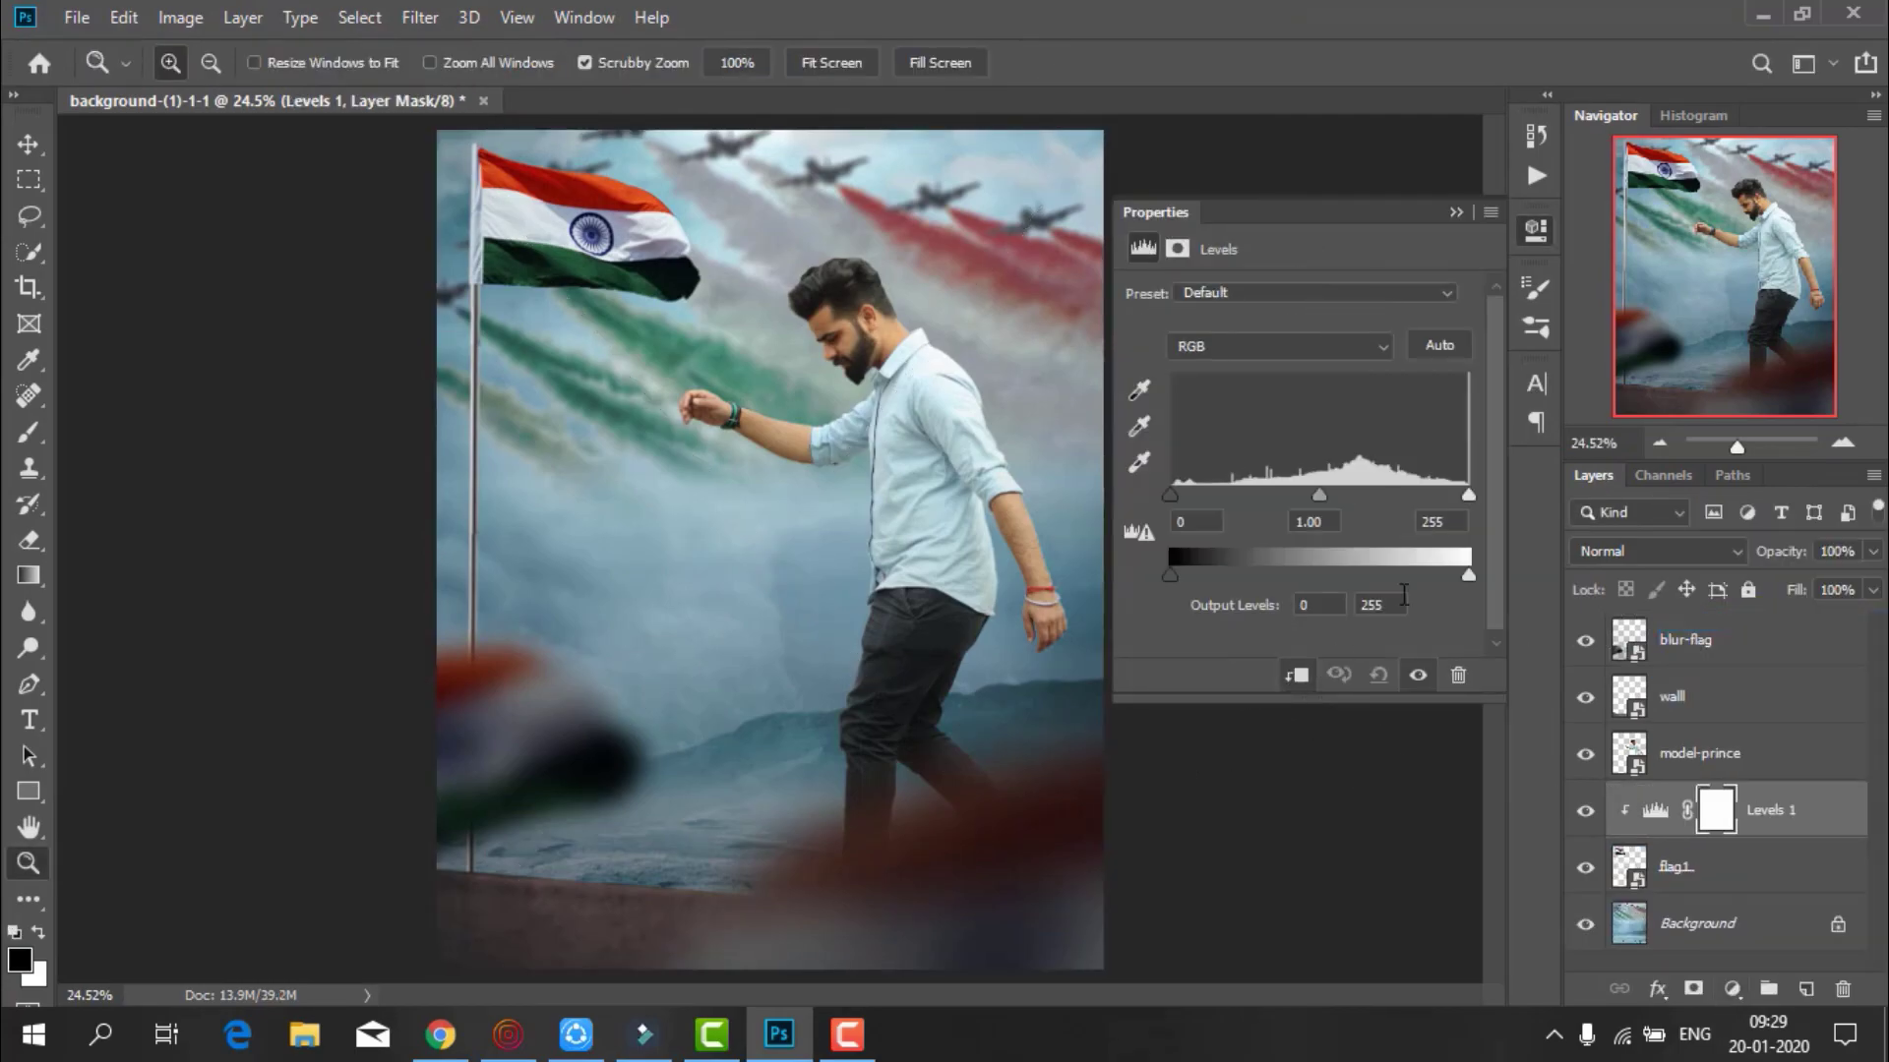
drag(1450, 577, 1414, 583)
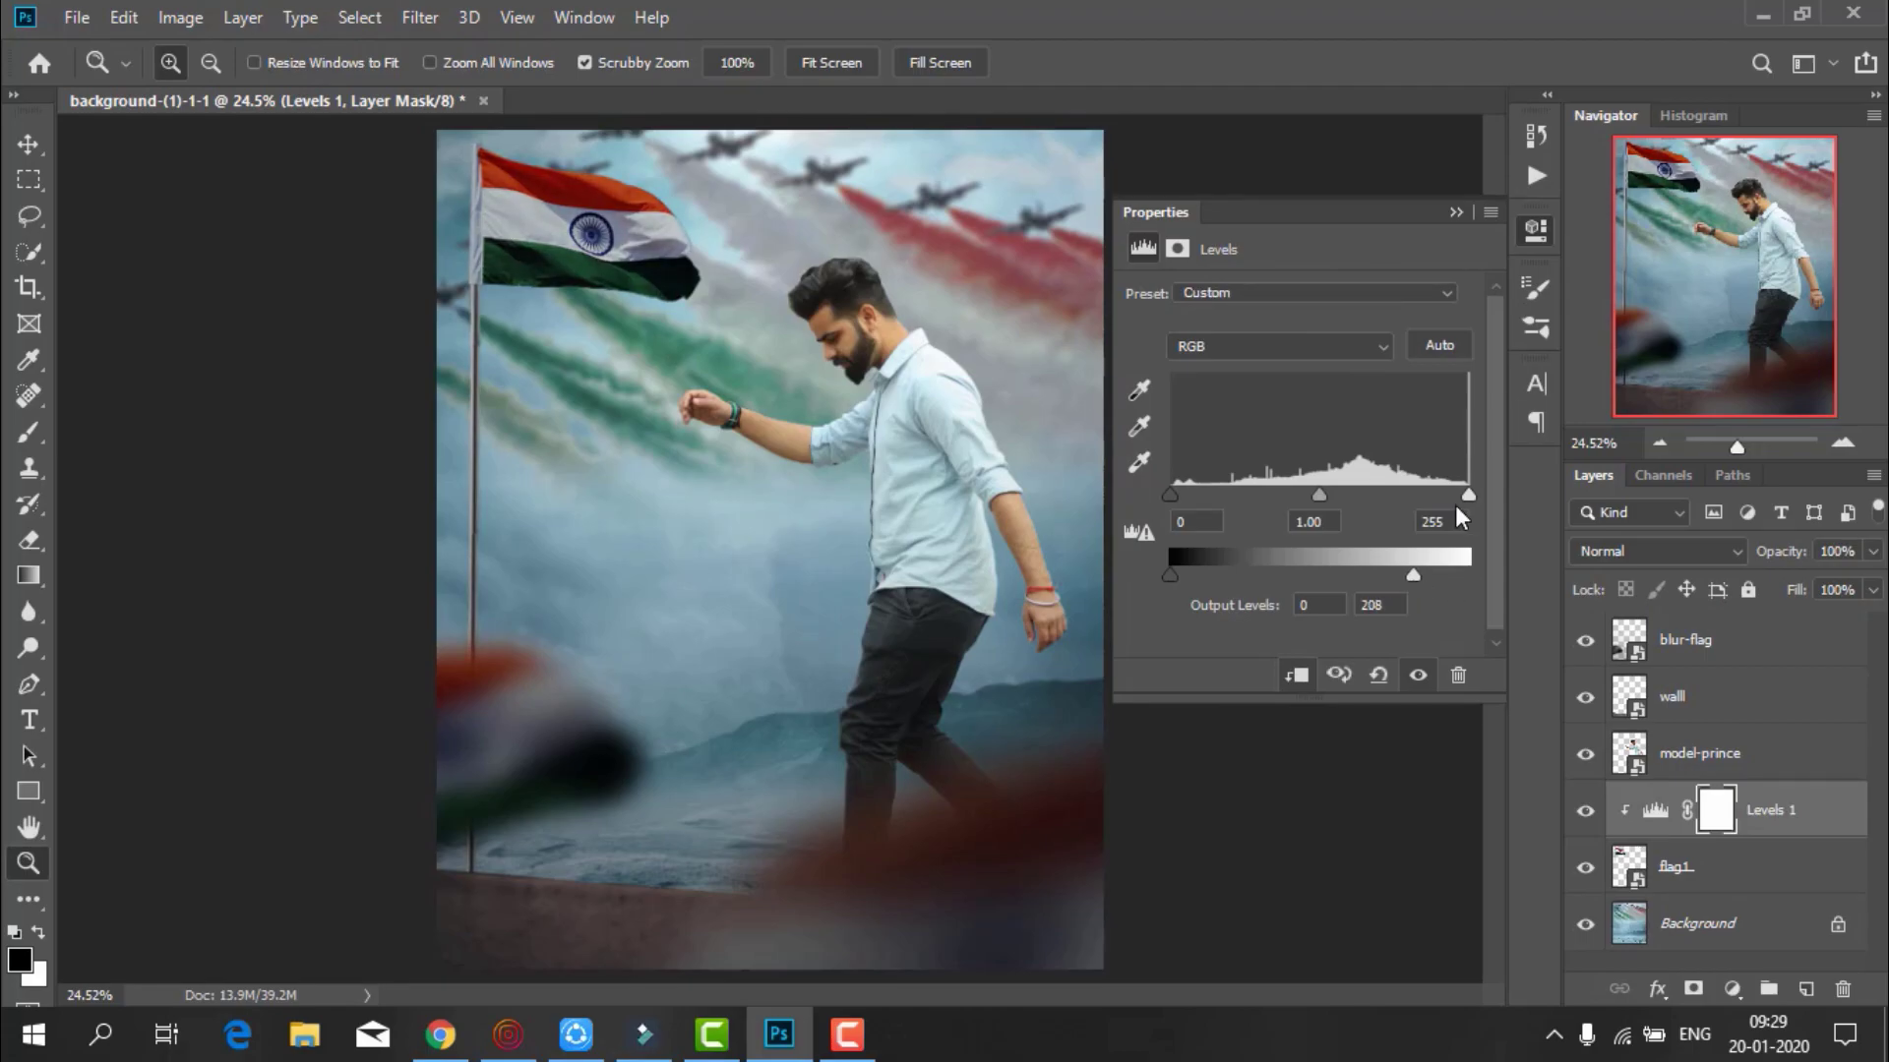
drag(1466, 495, 1418, 494)
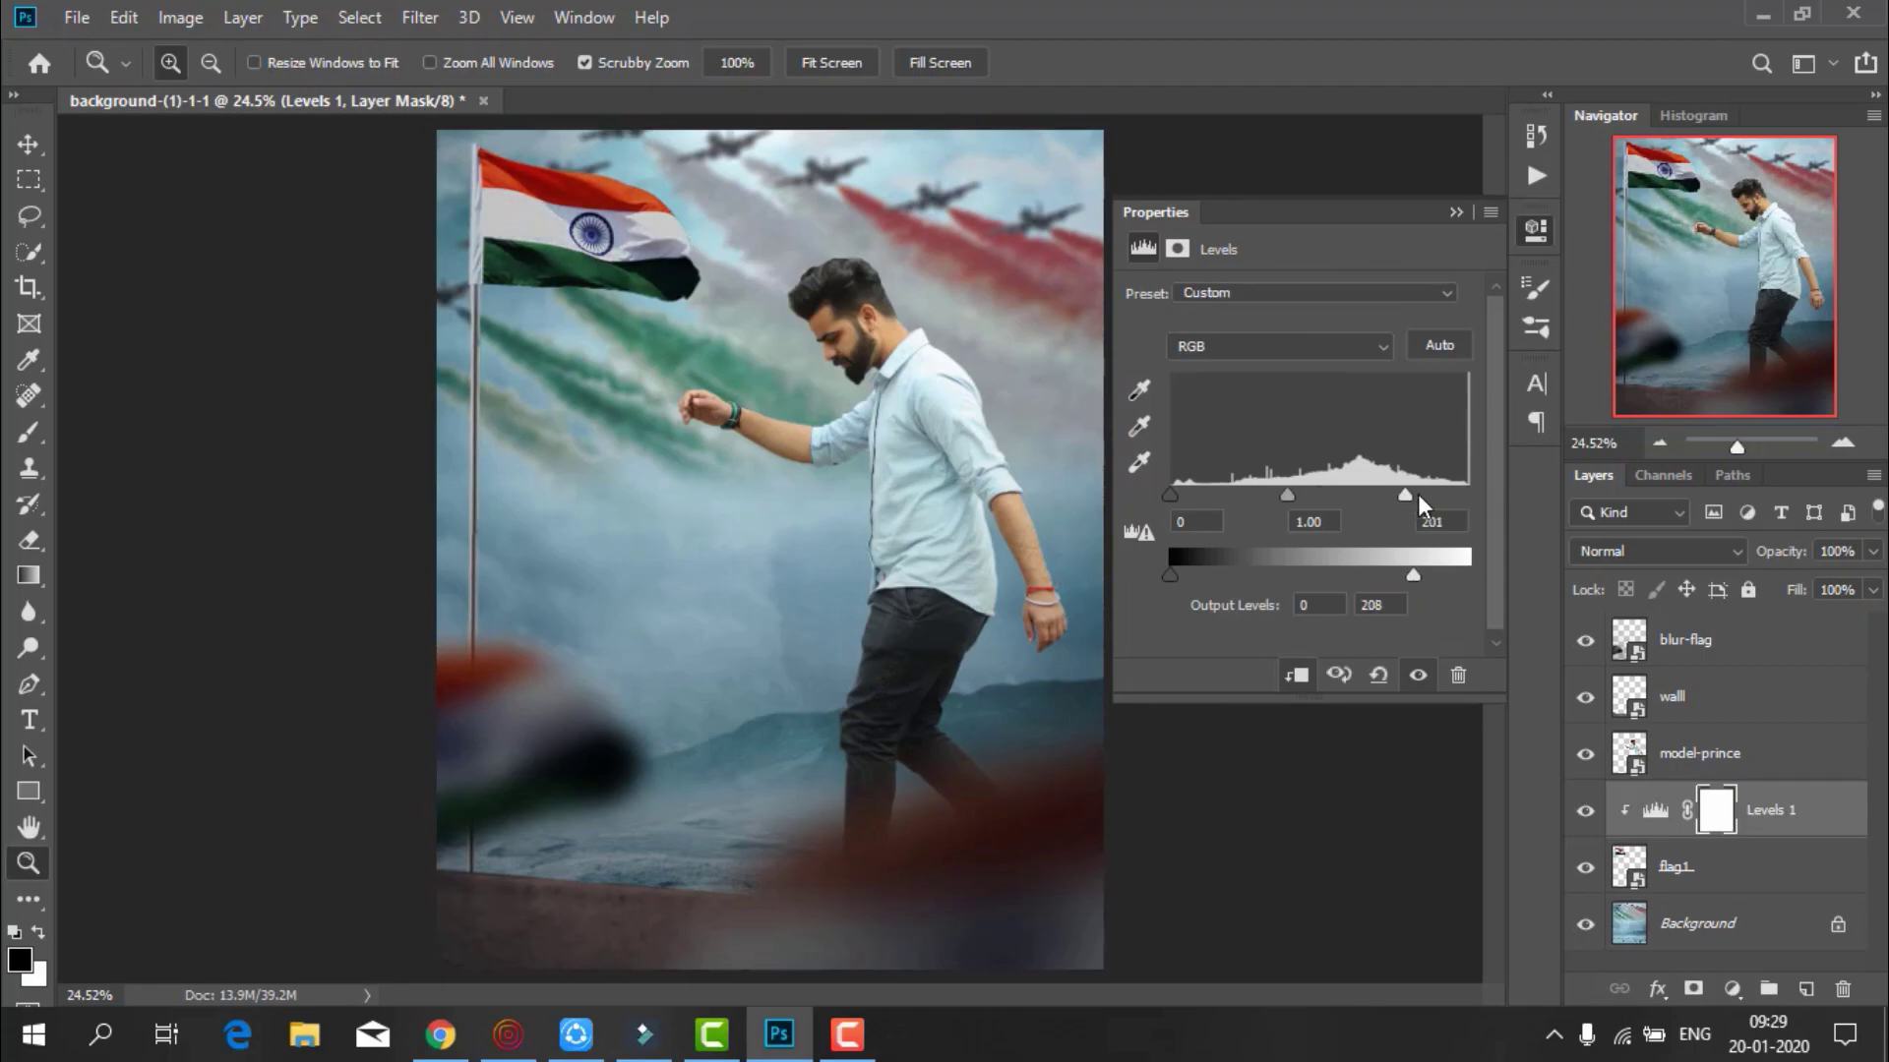
click(1455, 215)
Invert the Levels mask to black so the brightening is hidden
double_click(1716, 810)
key(ctrl+i)
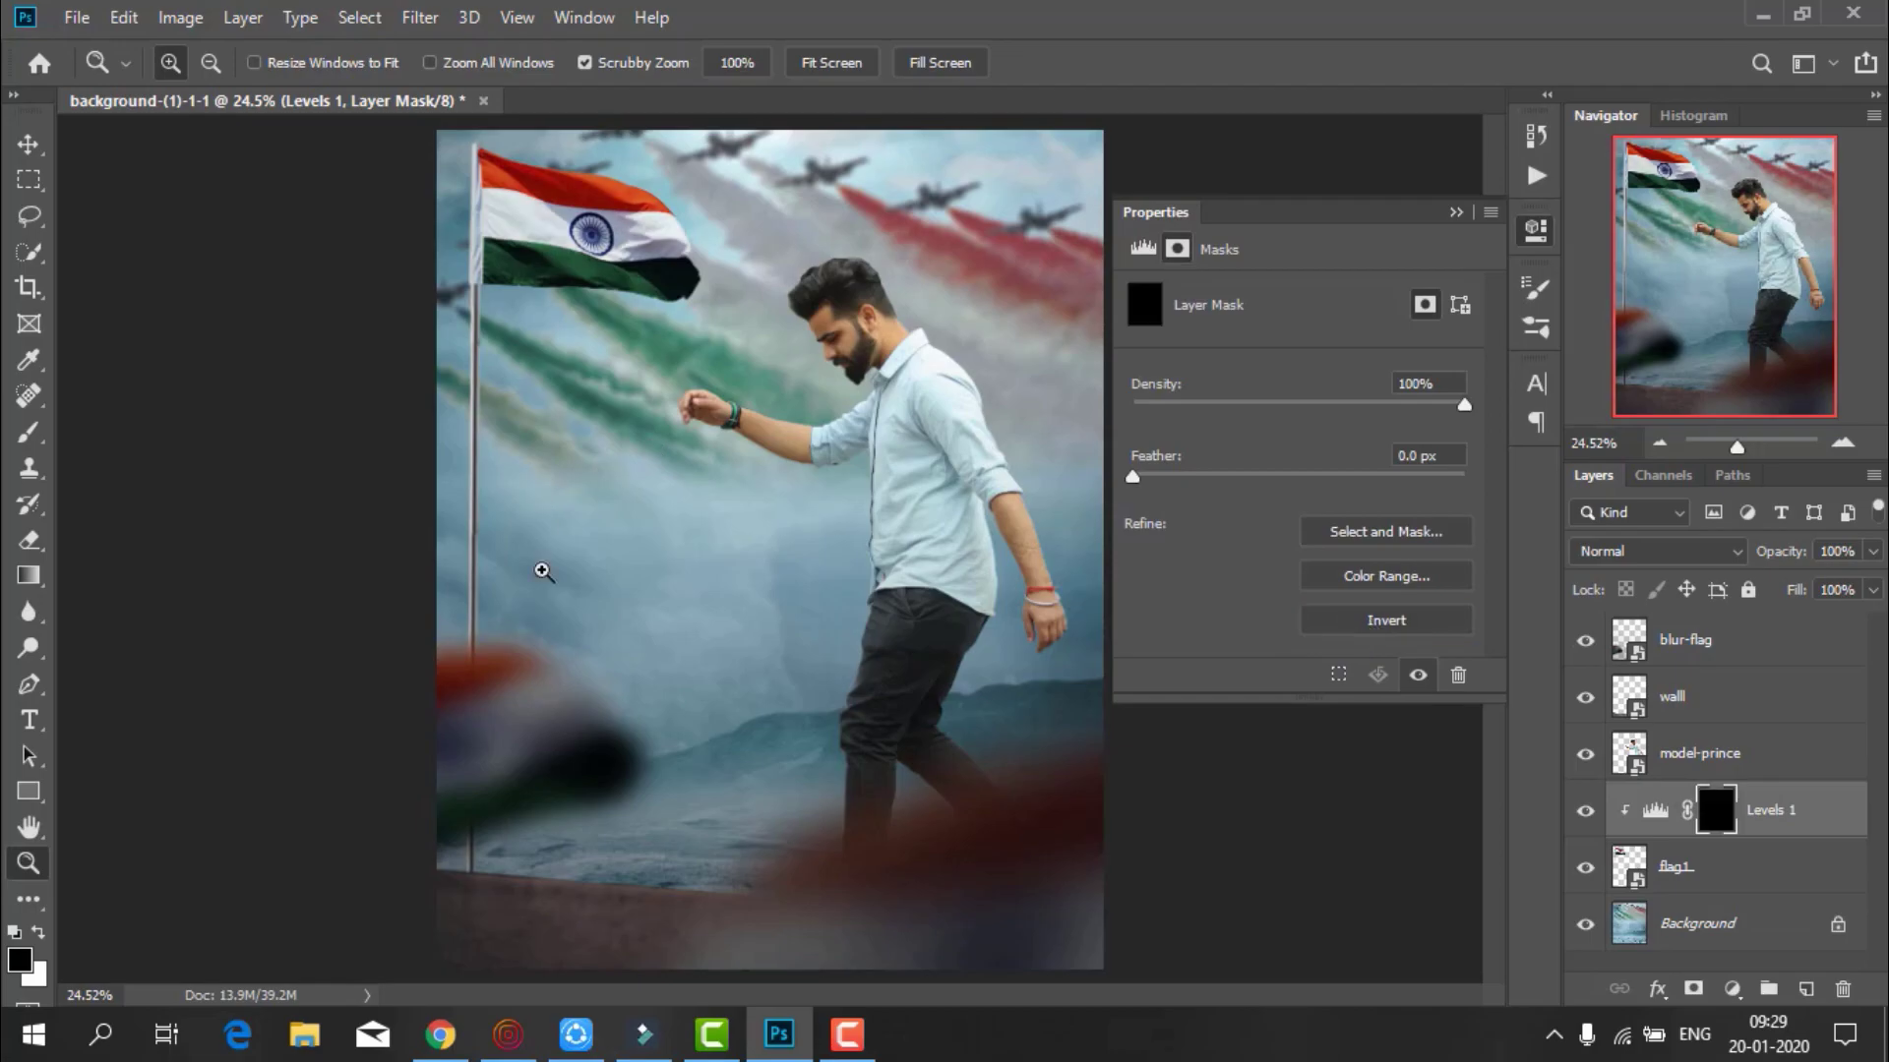
scroll(456, 597, up, 2)
scroll(367, 577, down, 4)
Brush white on the mask to bring the brightening back onto parts of the flag
click(28, 438)
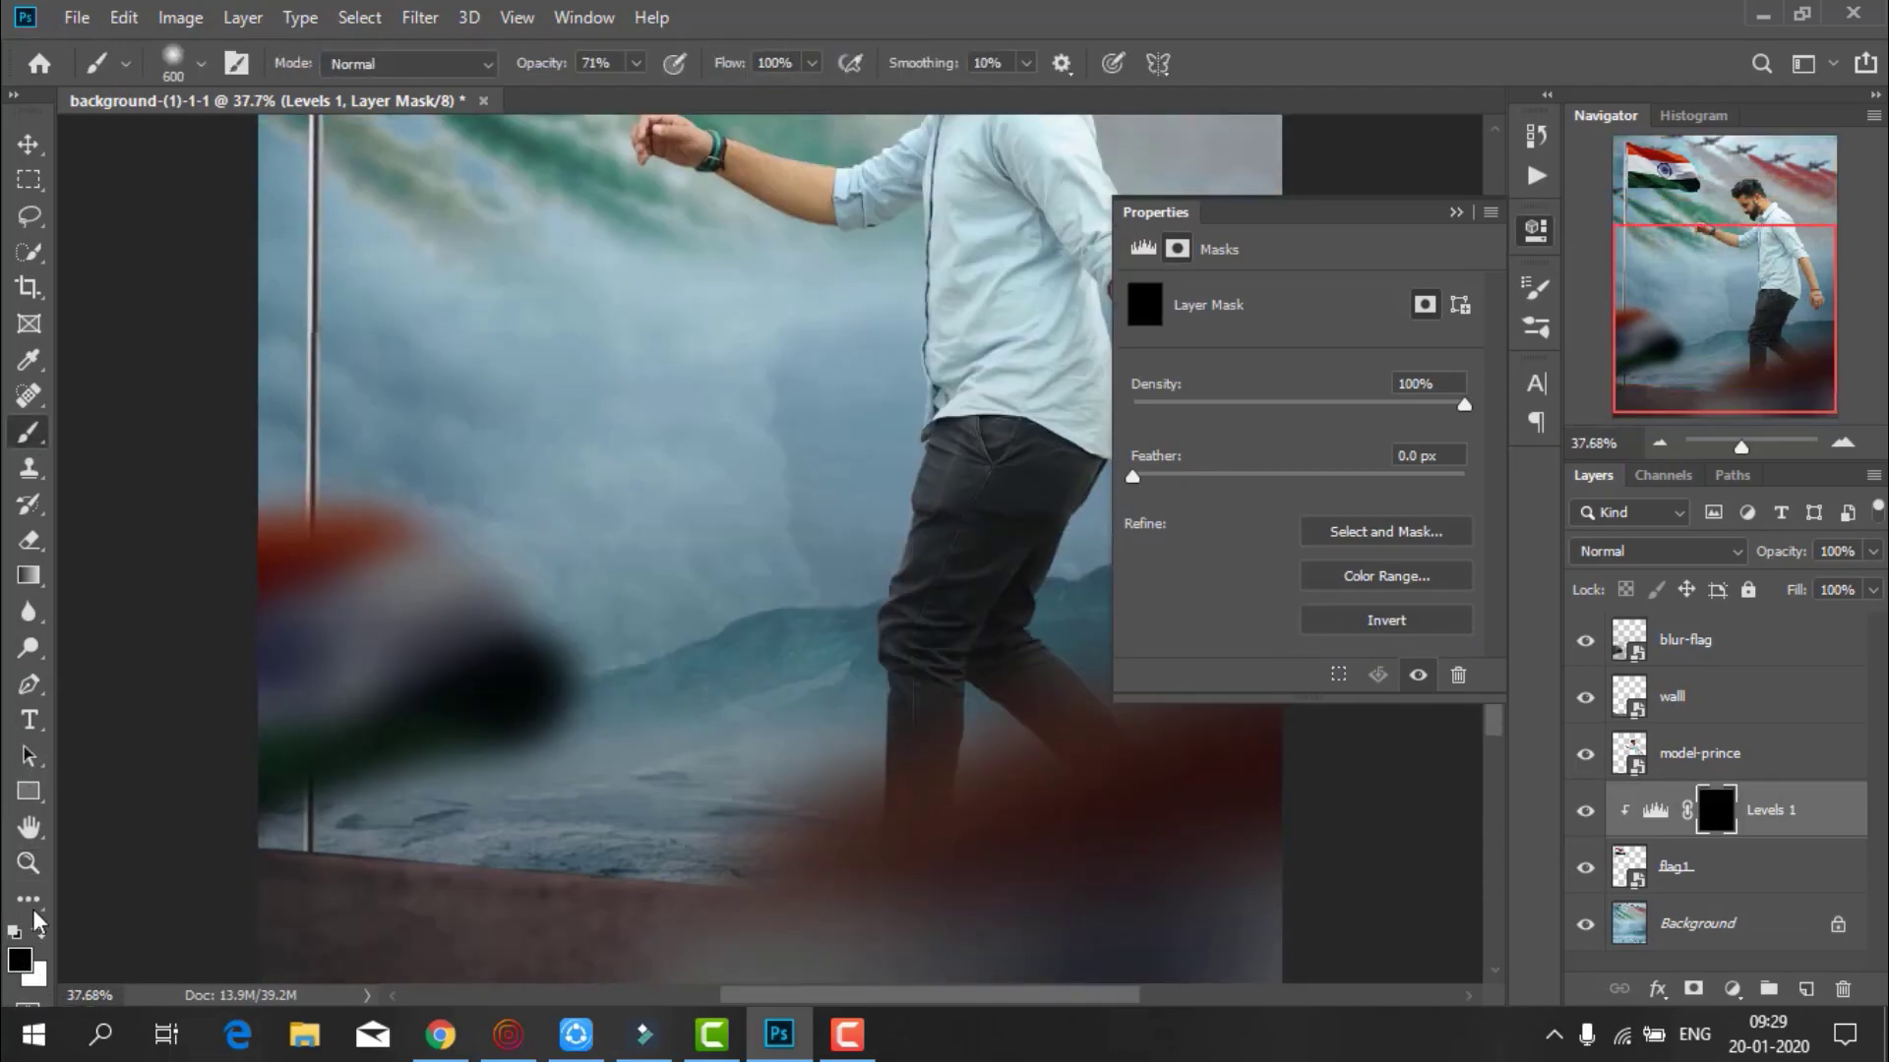
key(bracketleft)
key(bracketleft)
key(bracketleft)
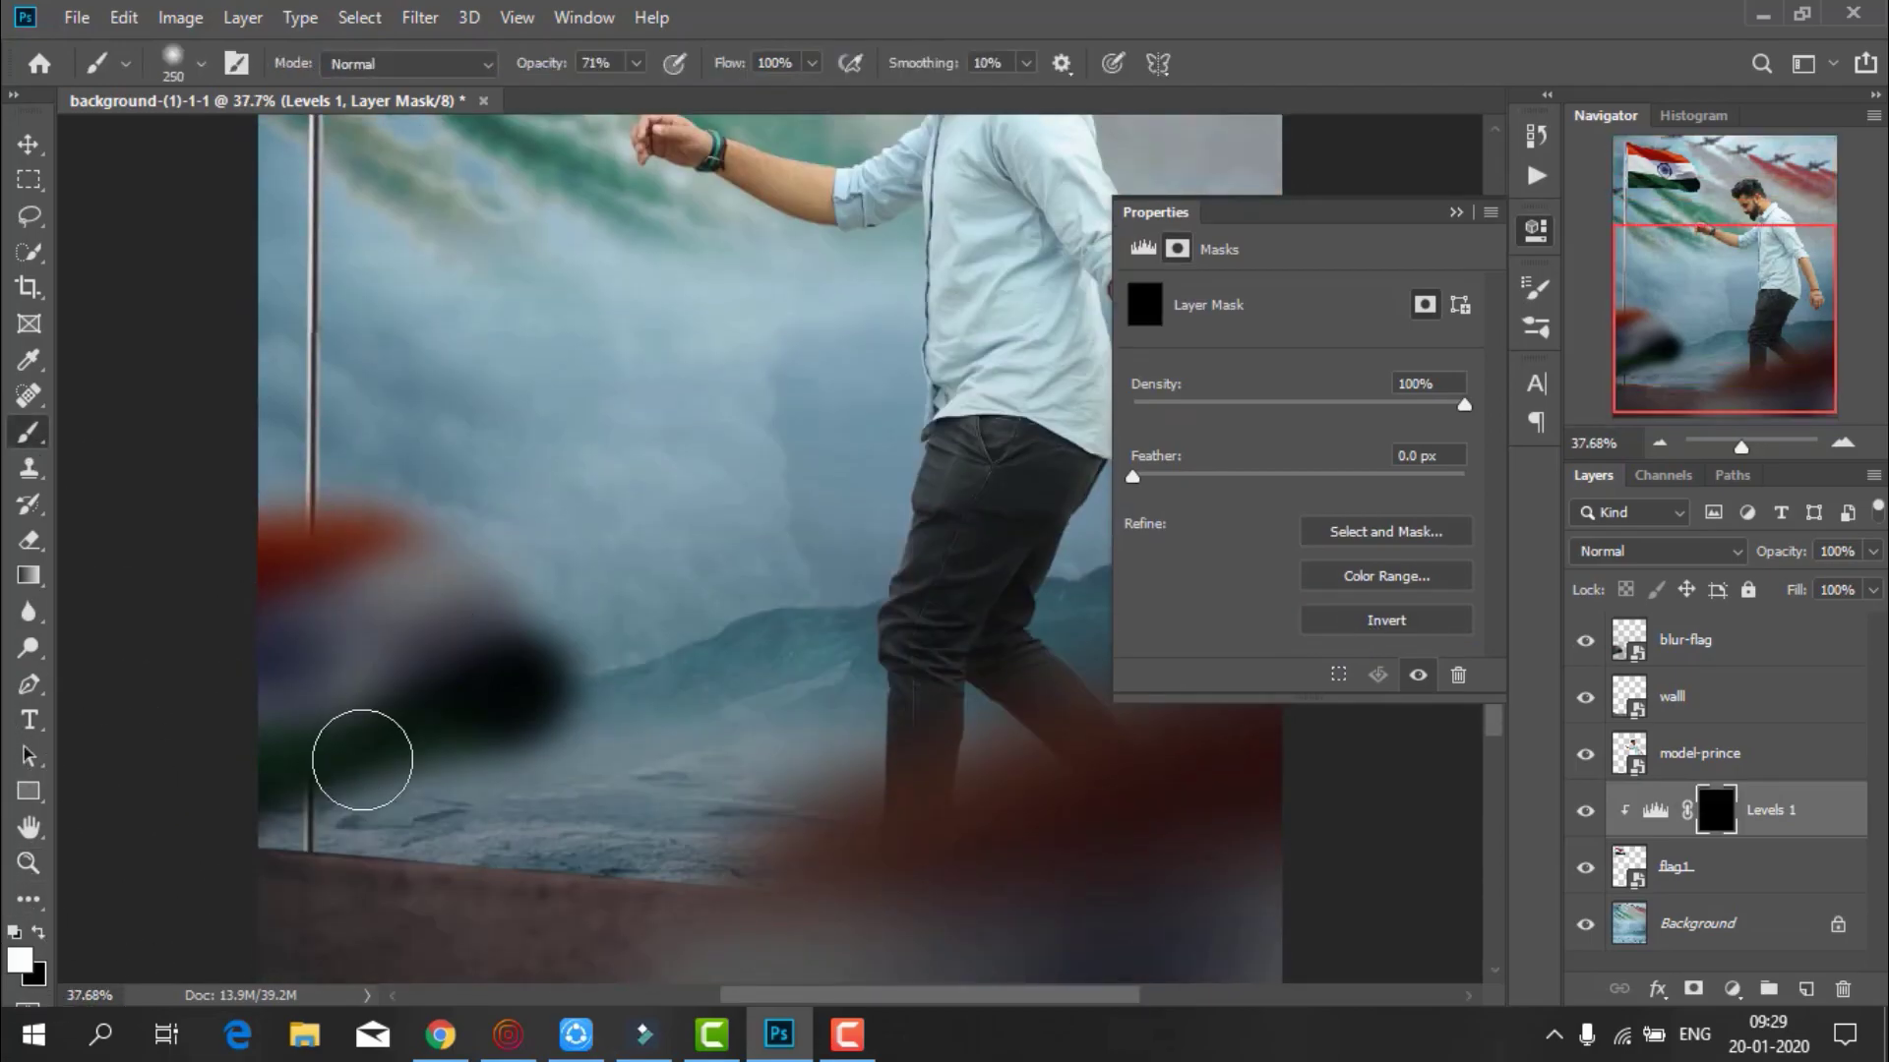
scroll(325, 747, up, 1)
scroll(295, 629, up, 3)
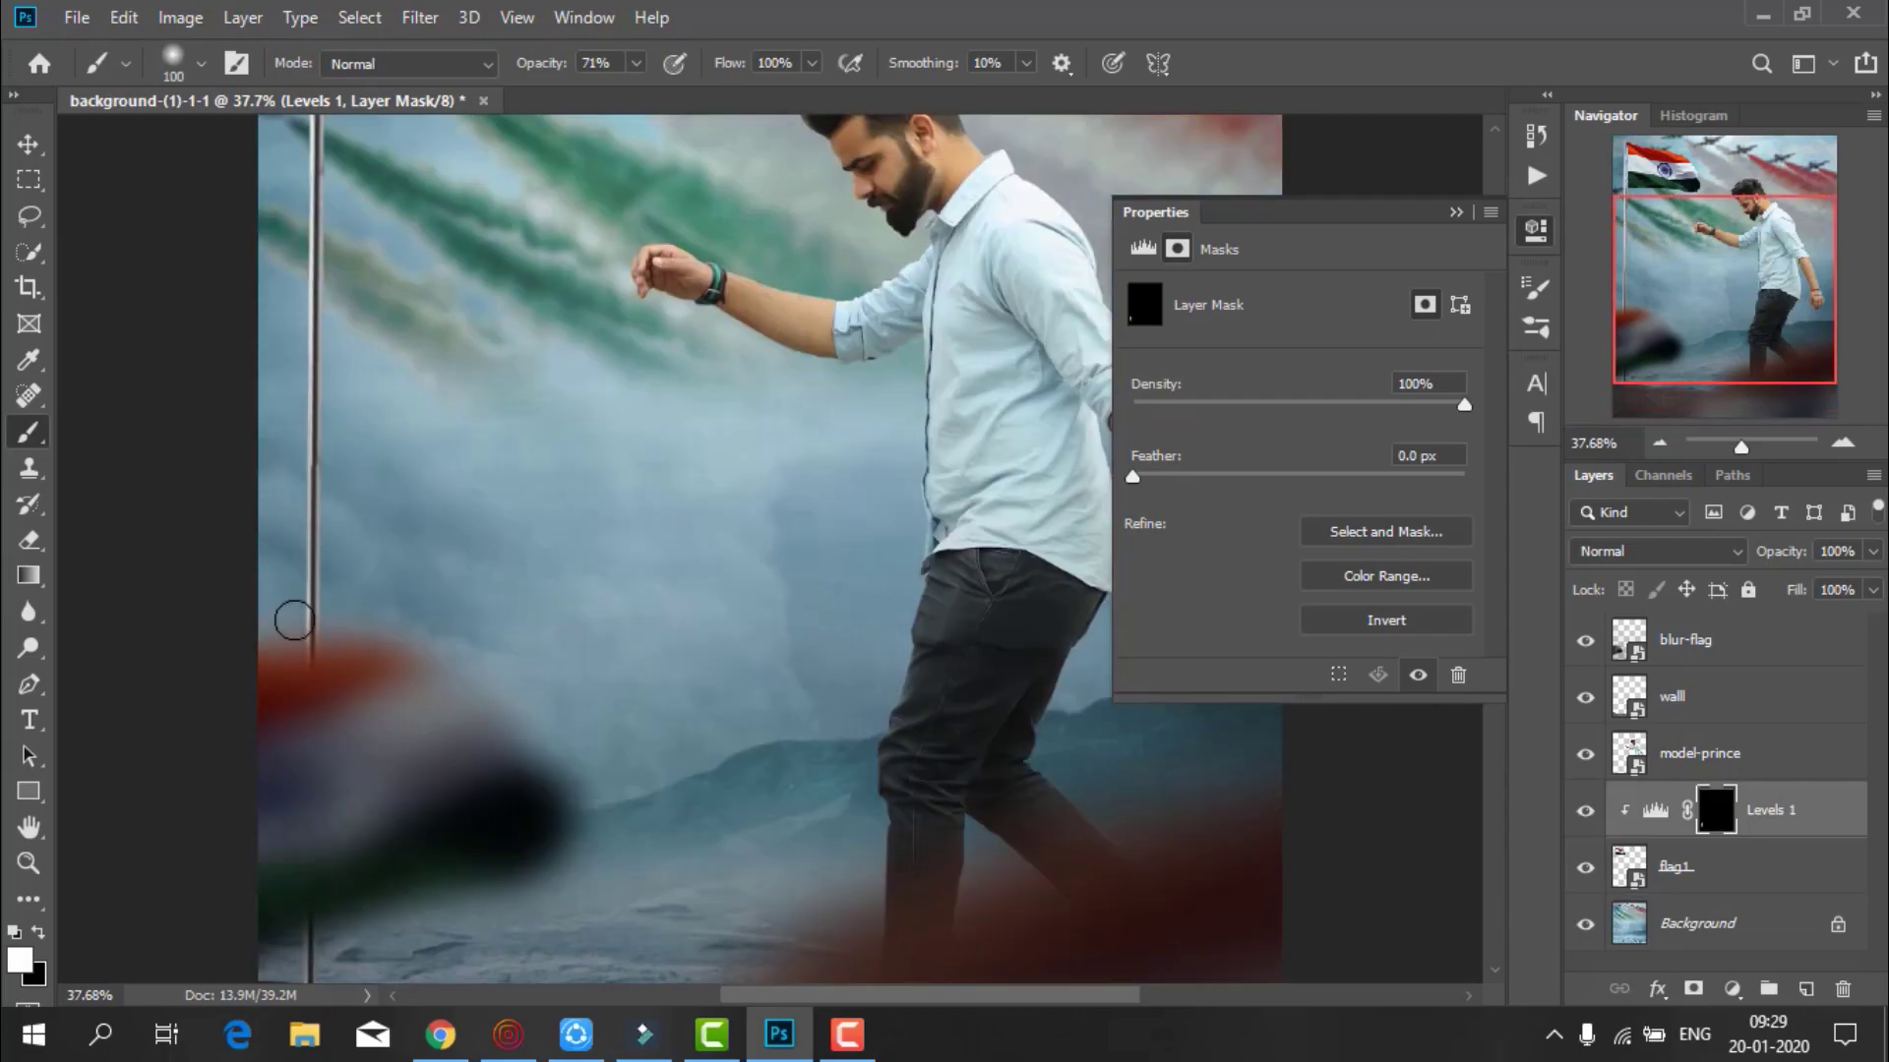
key(bracketright)
scroll(301, 602, up, 1)
scroll(295, 467, up, 2)
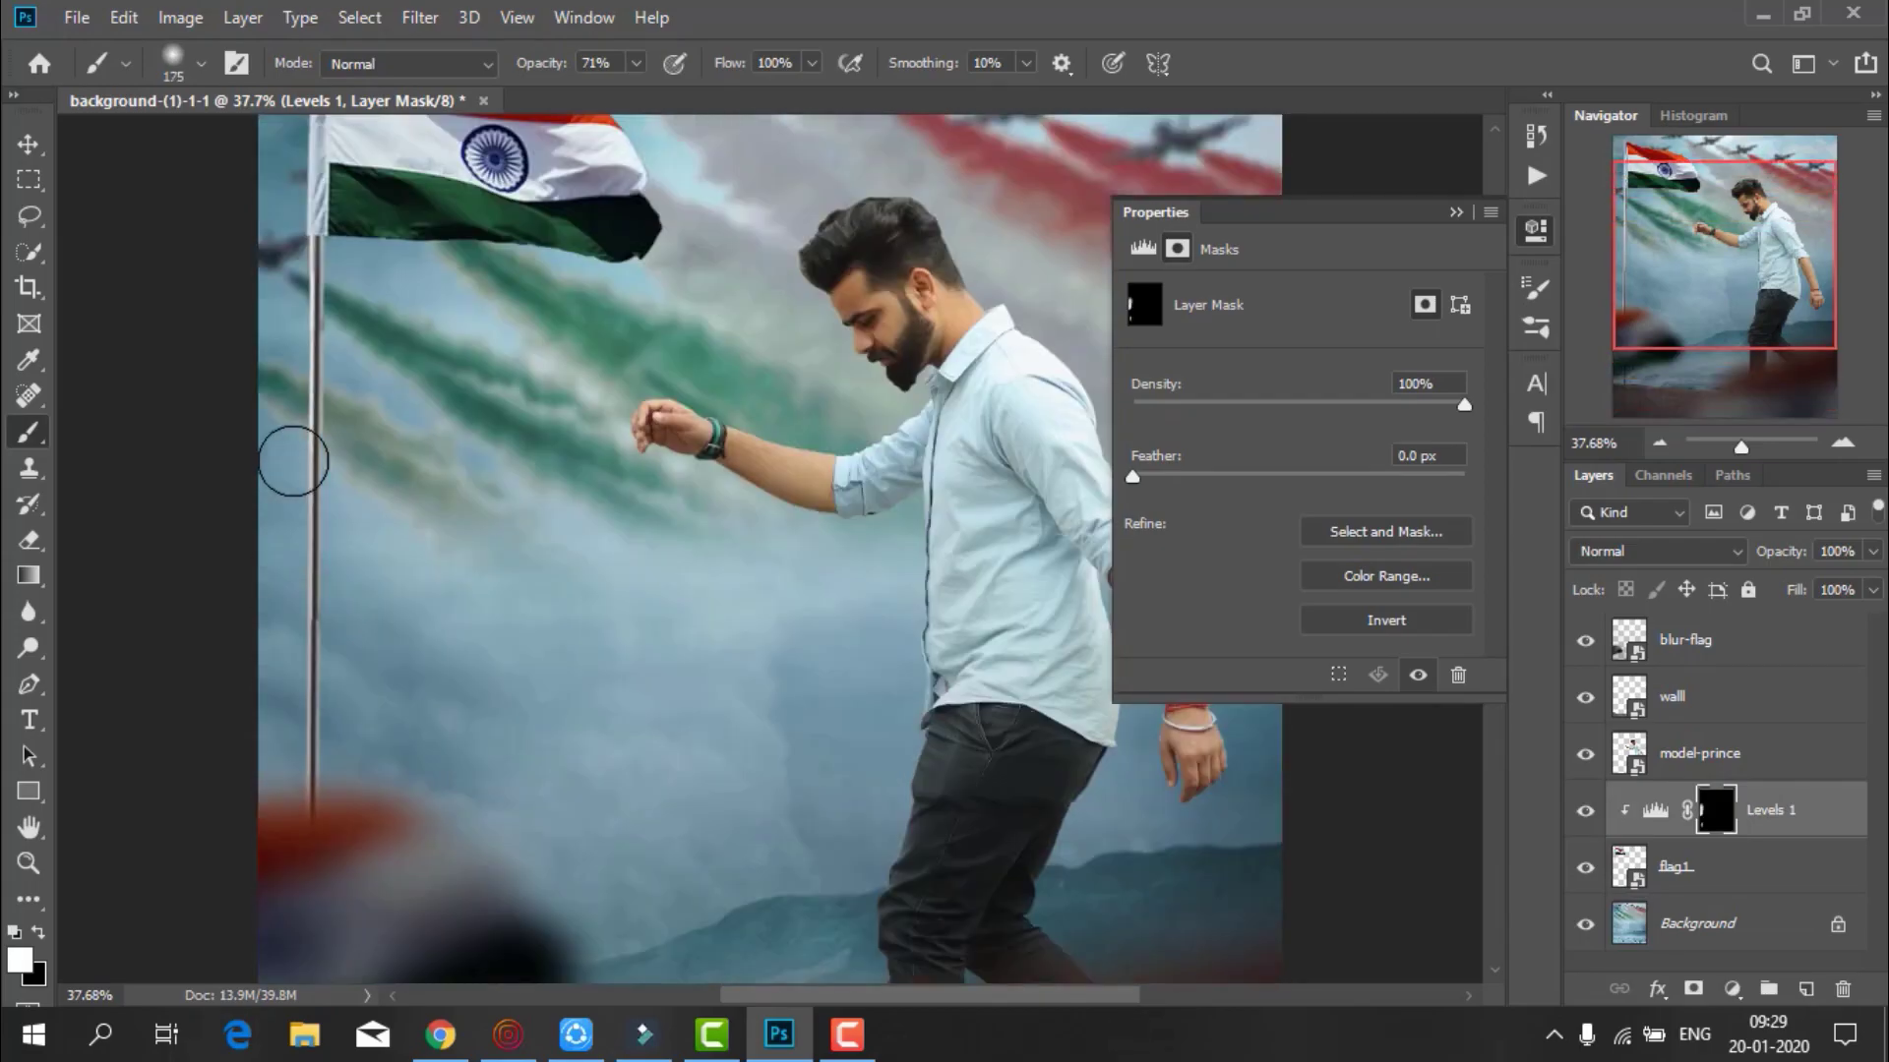
scroll(329, 463, up, 2)
scroll(288, 318, up, 2)
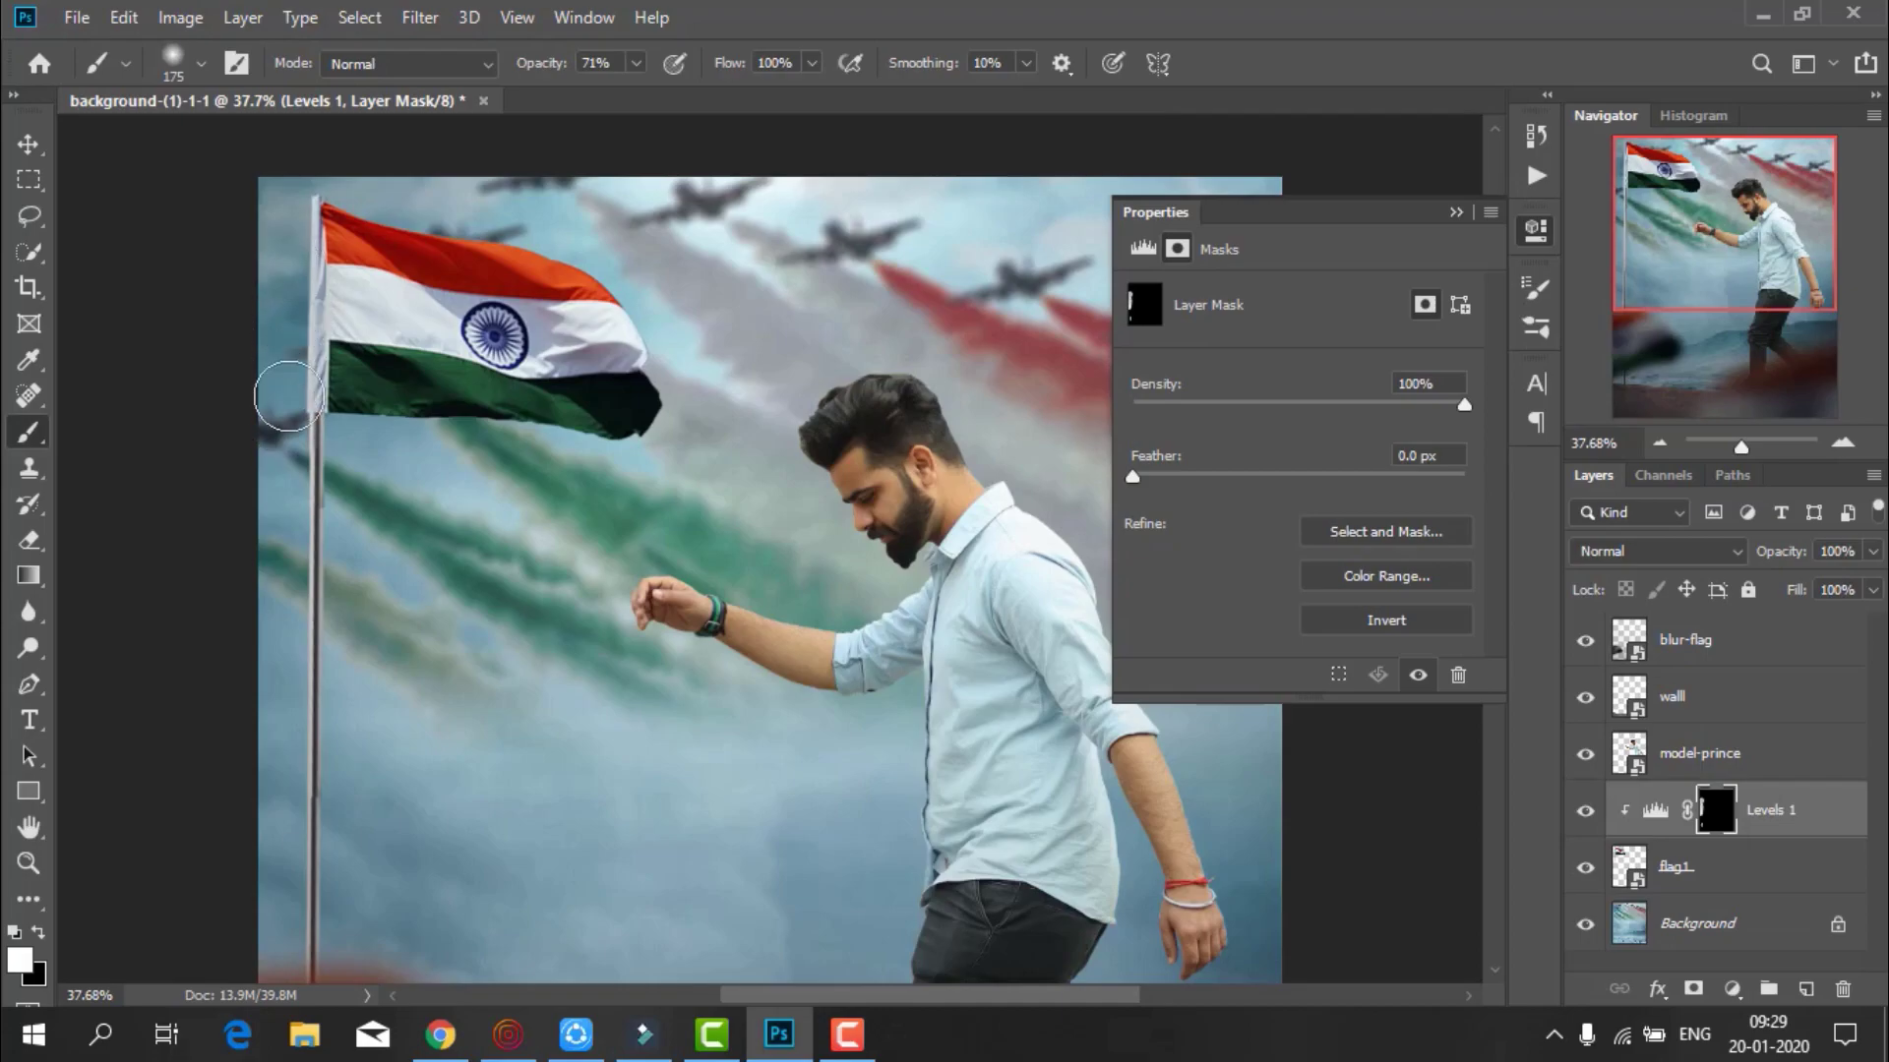
scroll(322, 249, up, 2)
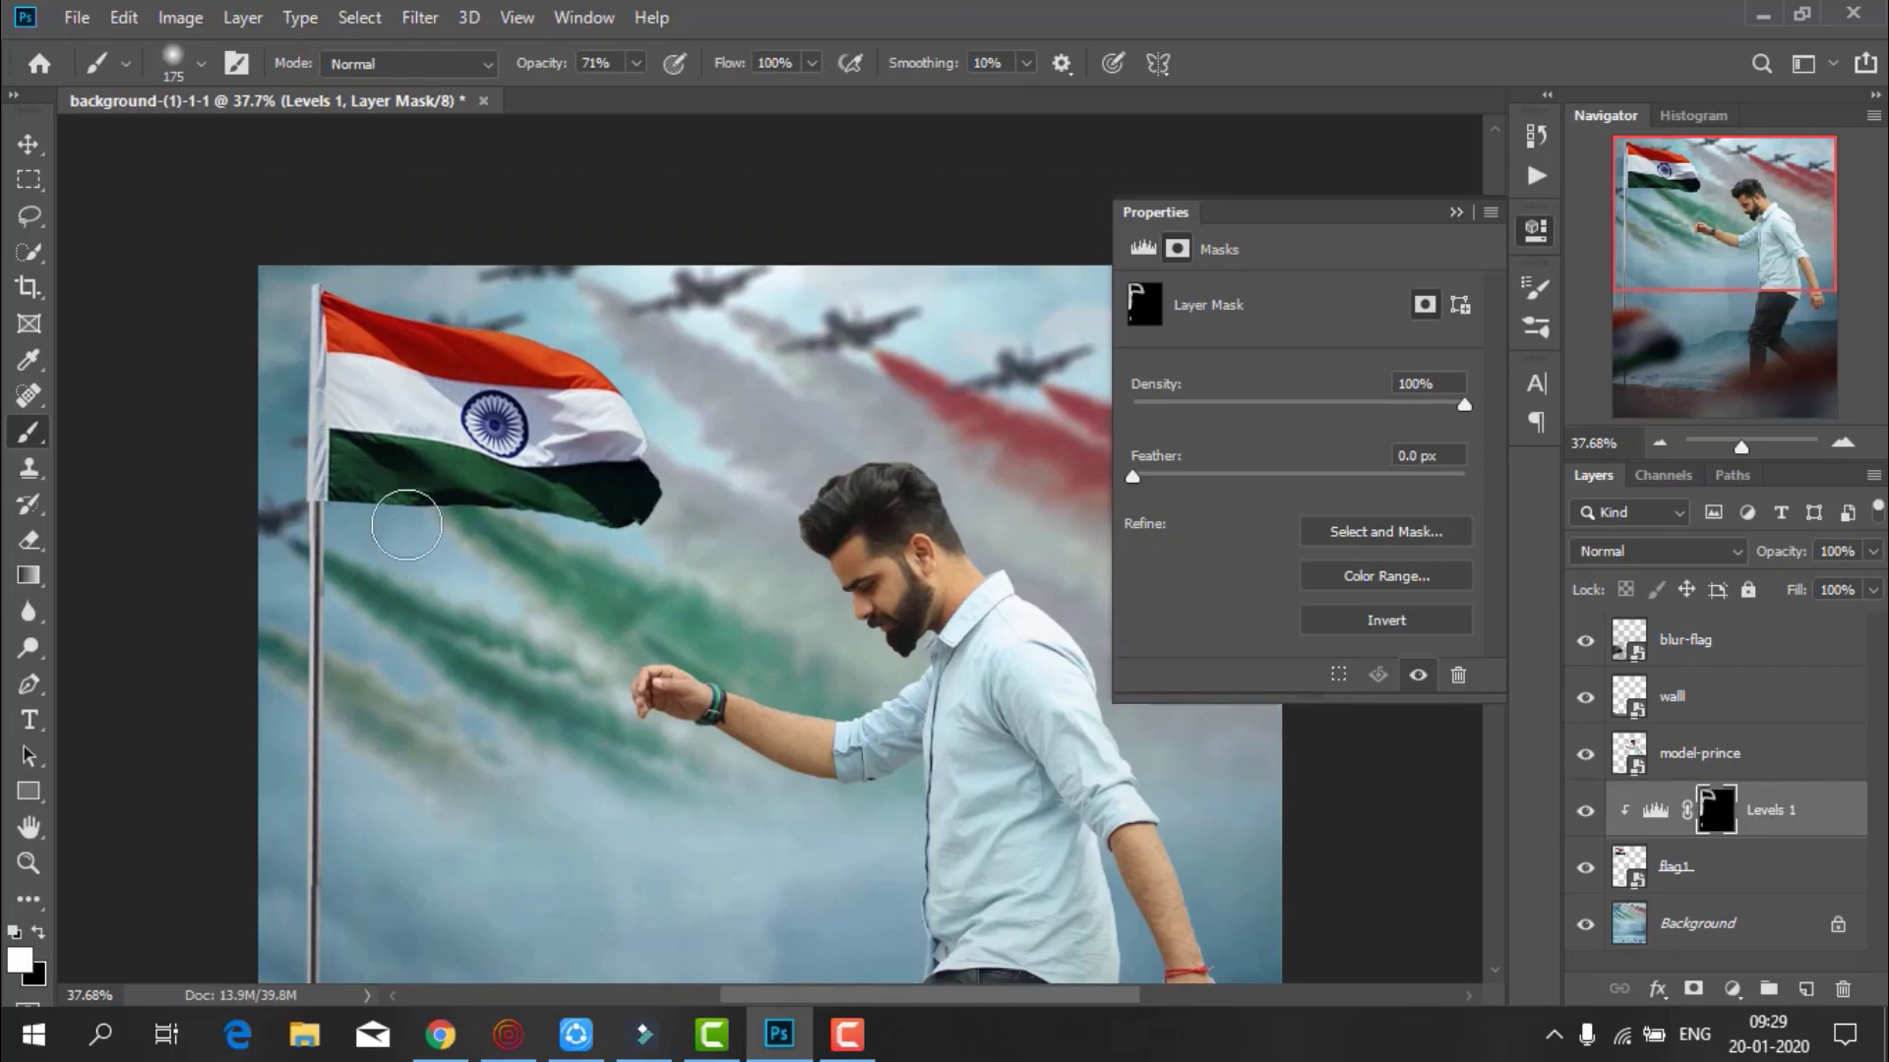
scroll(406, 524, down, 5)
click(1456, 212)
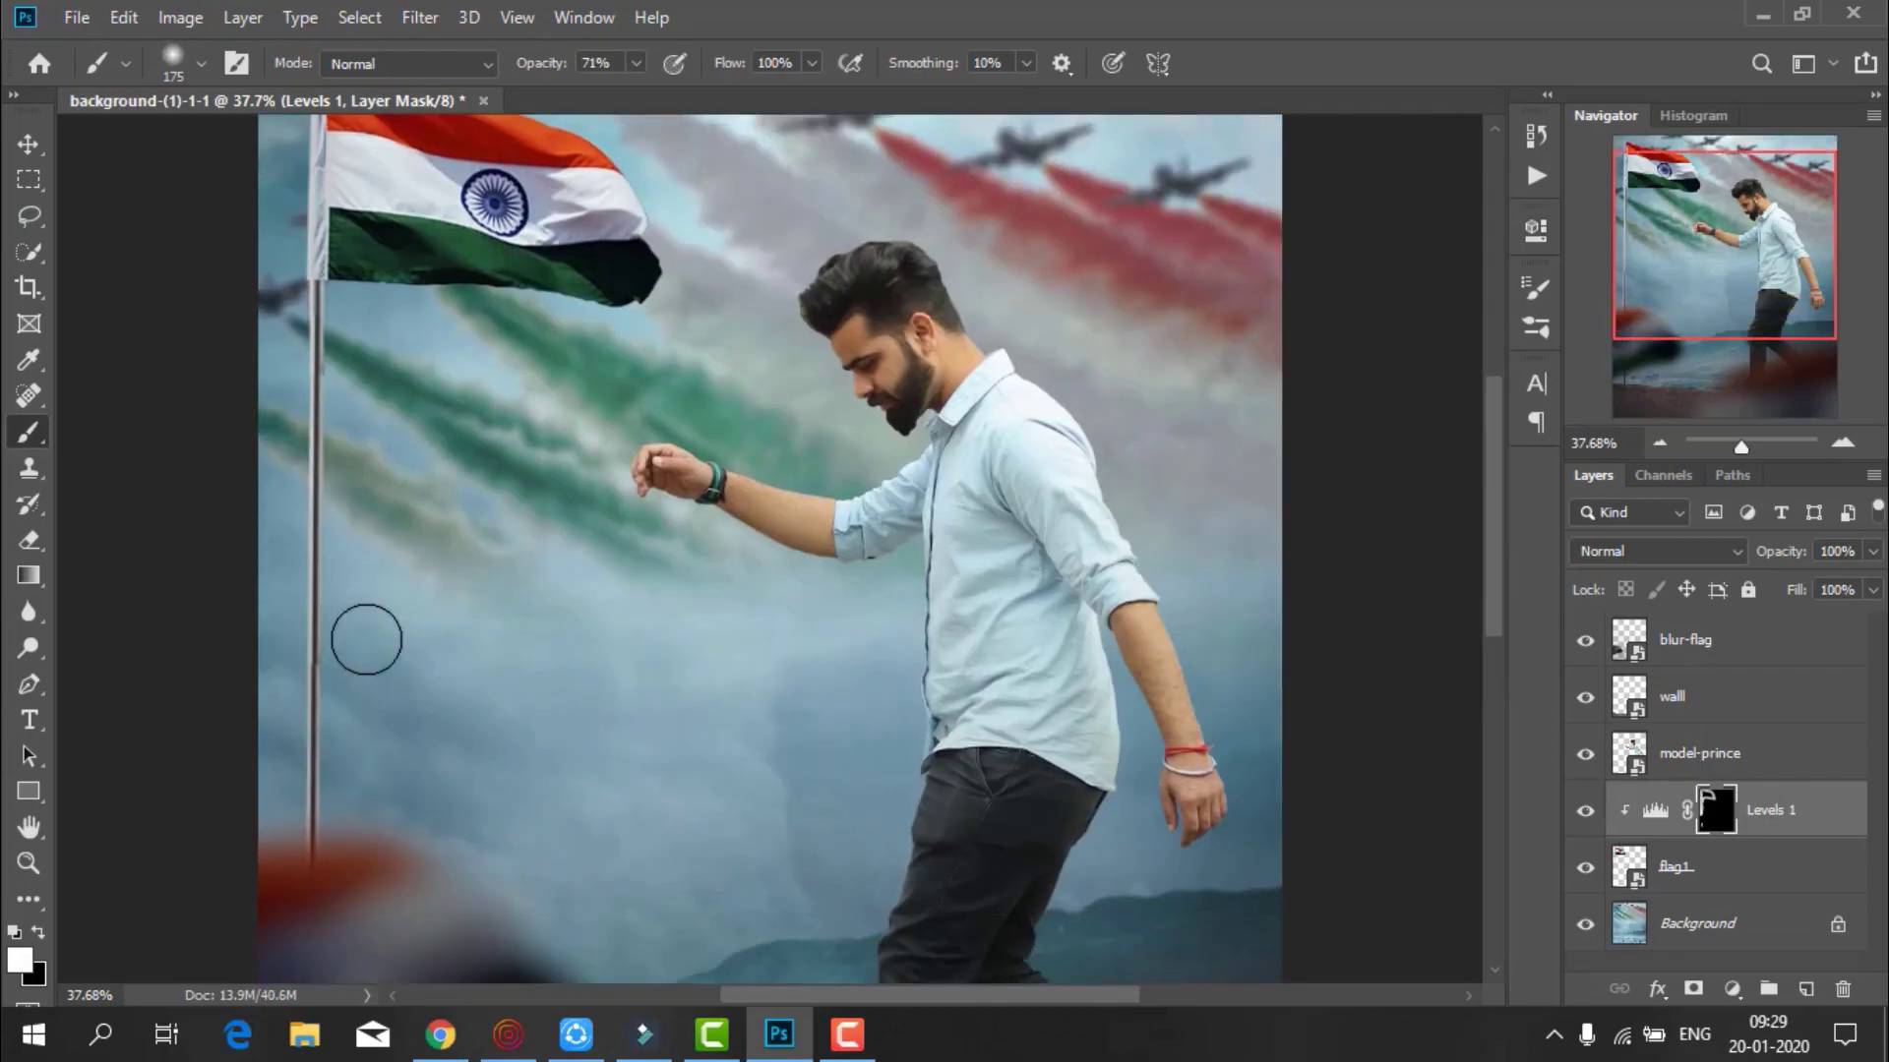
click(28, 862)
key(ctrl+0)
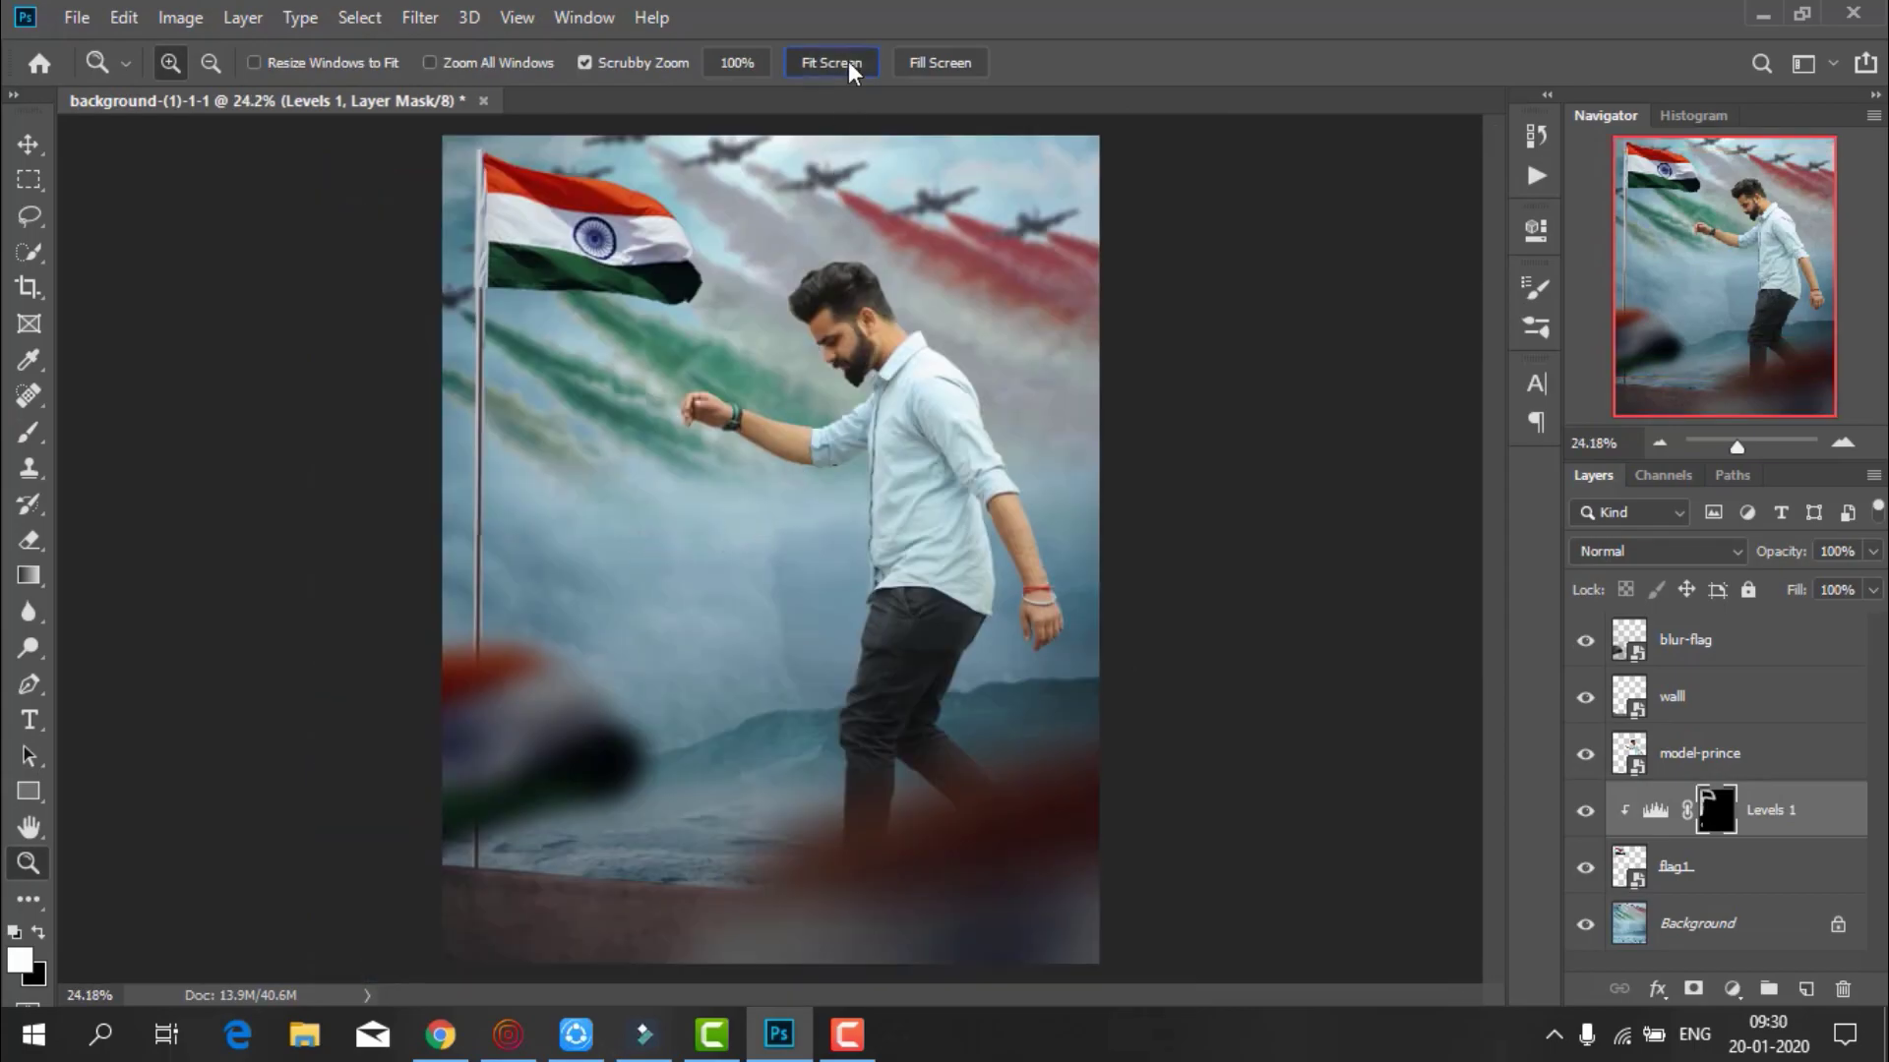
Clip Levels 2 to the walll layer with output white 241 and input white 244
click(831, 62)
click(1618, 702)
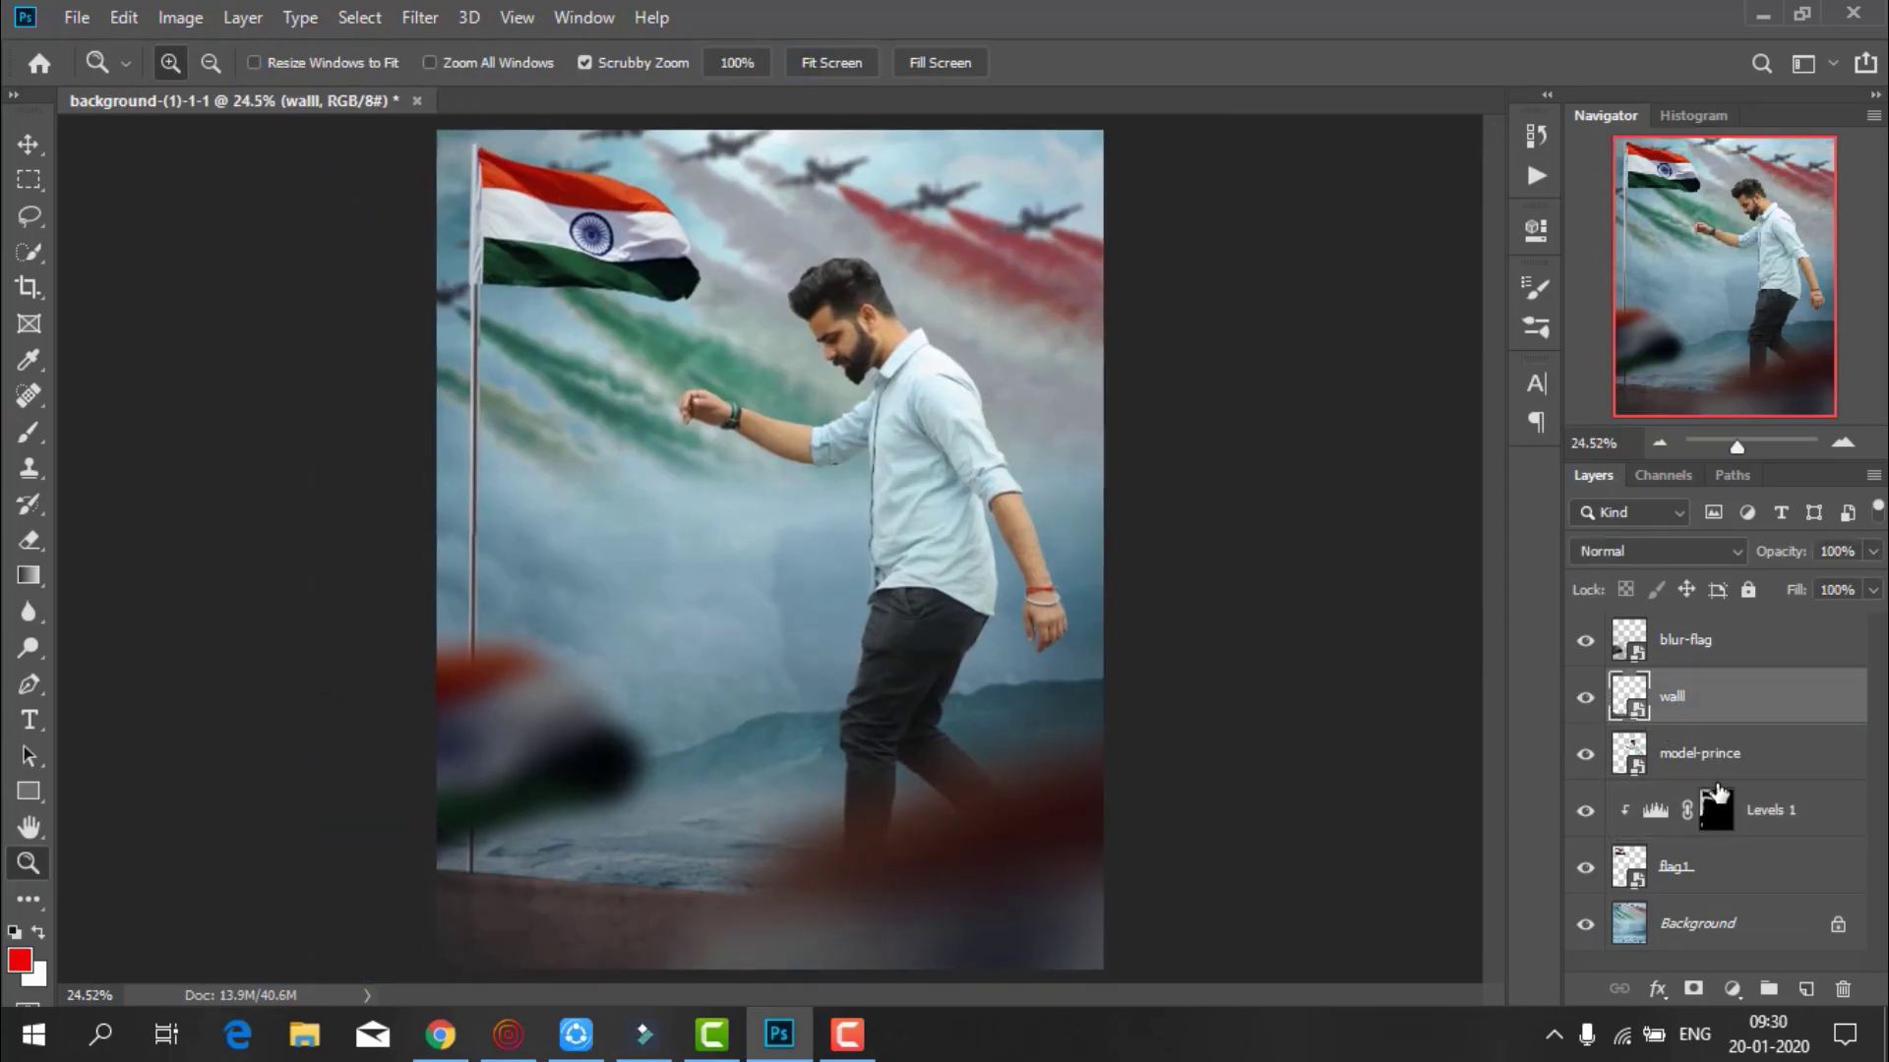
click(1729, 987)
click(1731, 613)
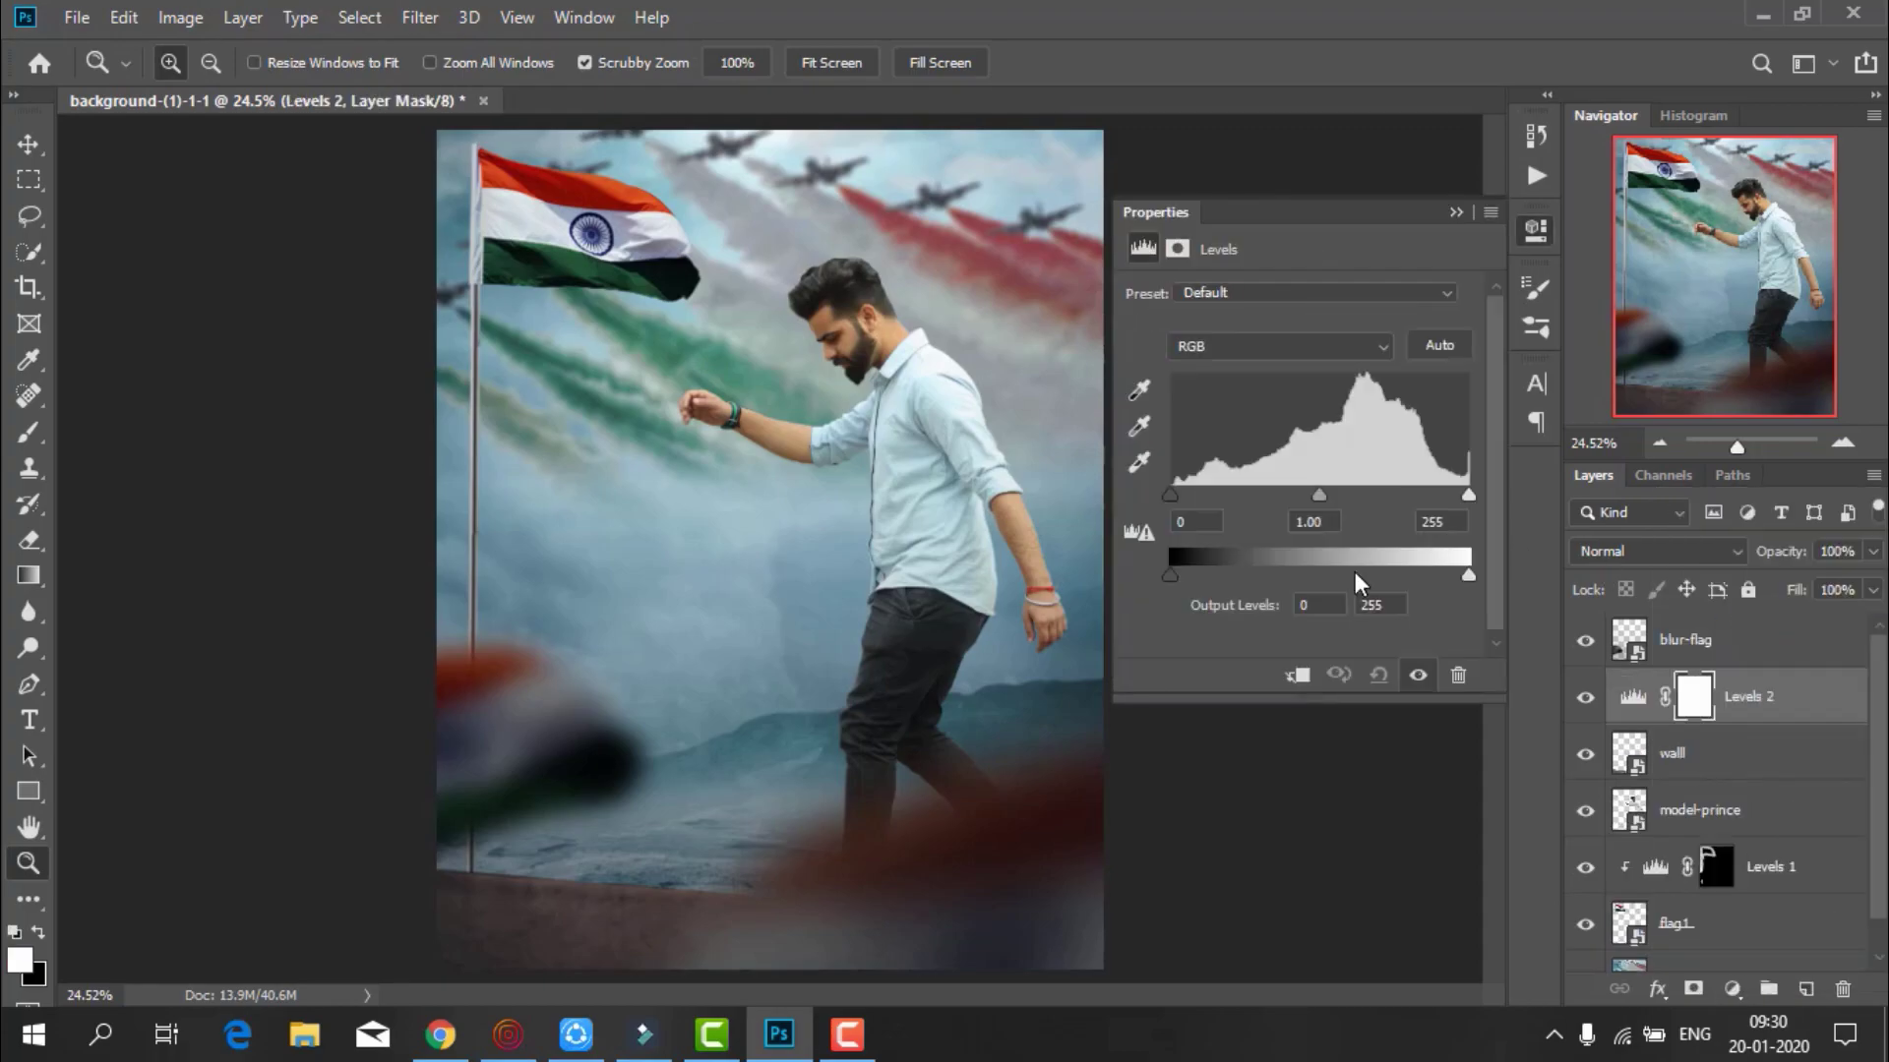
key(ctrl+alt+g)
mouse_move(1474, 570)
mouse_down()
mouse_move(1418, 573)
mouse_move(1452, 579)
mouse_up()
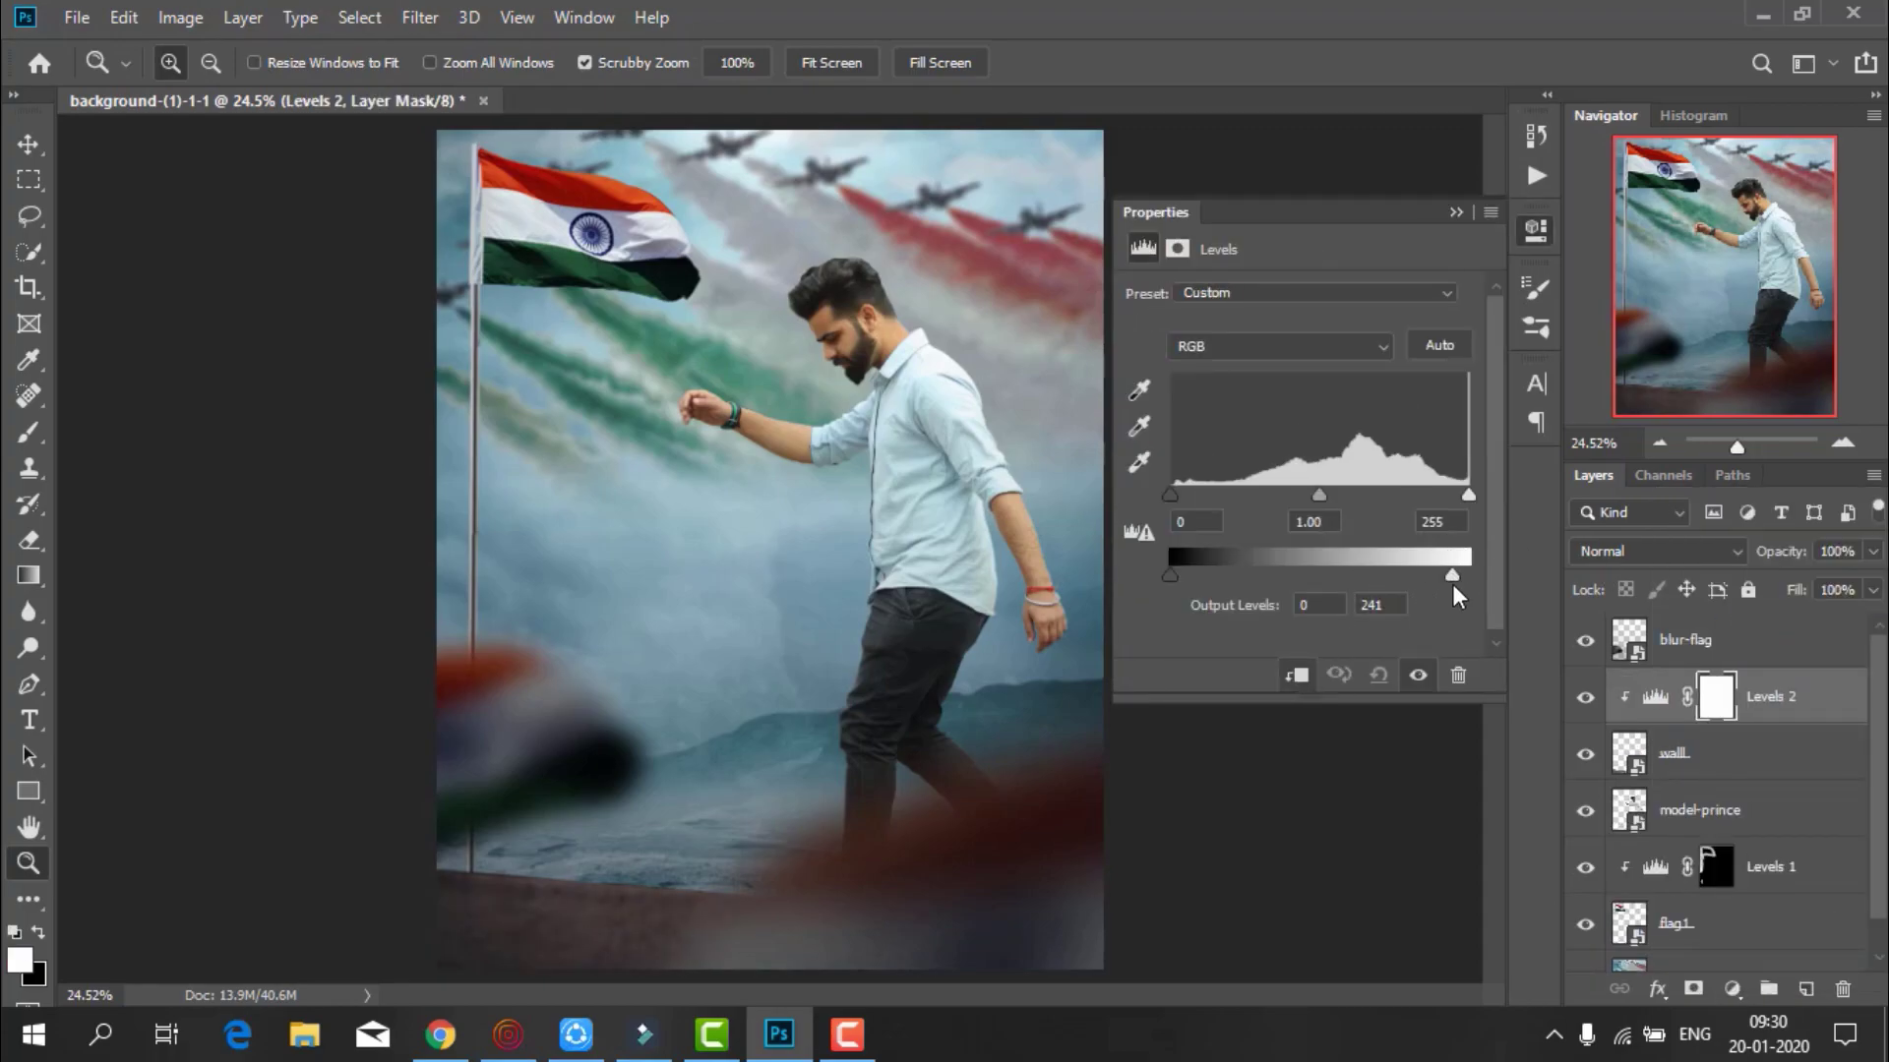
drag(1467, 498, 1456, 498)
click(1455, 213)
click(1585, 697)
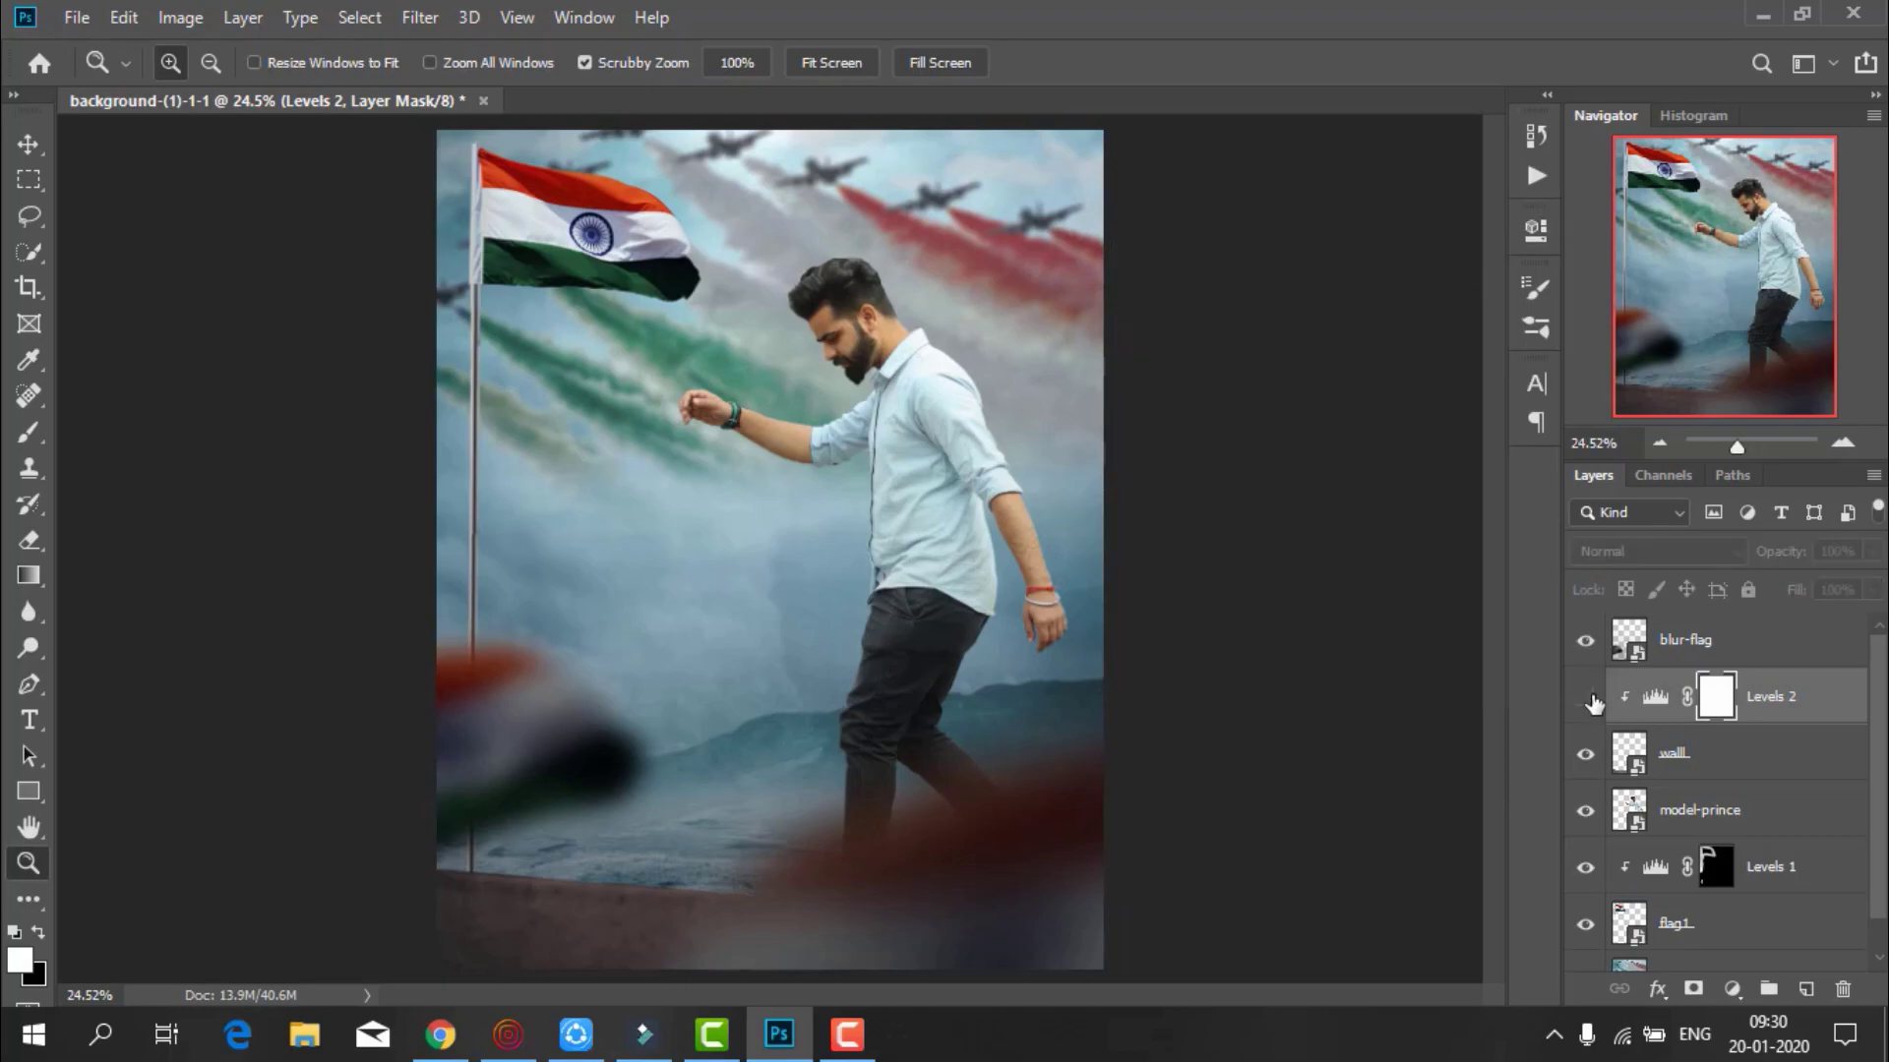
click(1585, 698)
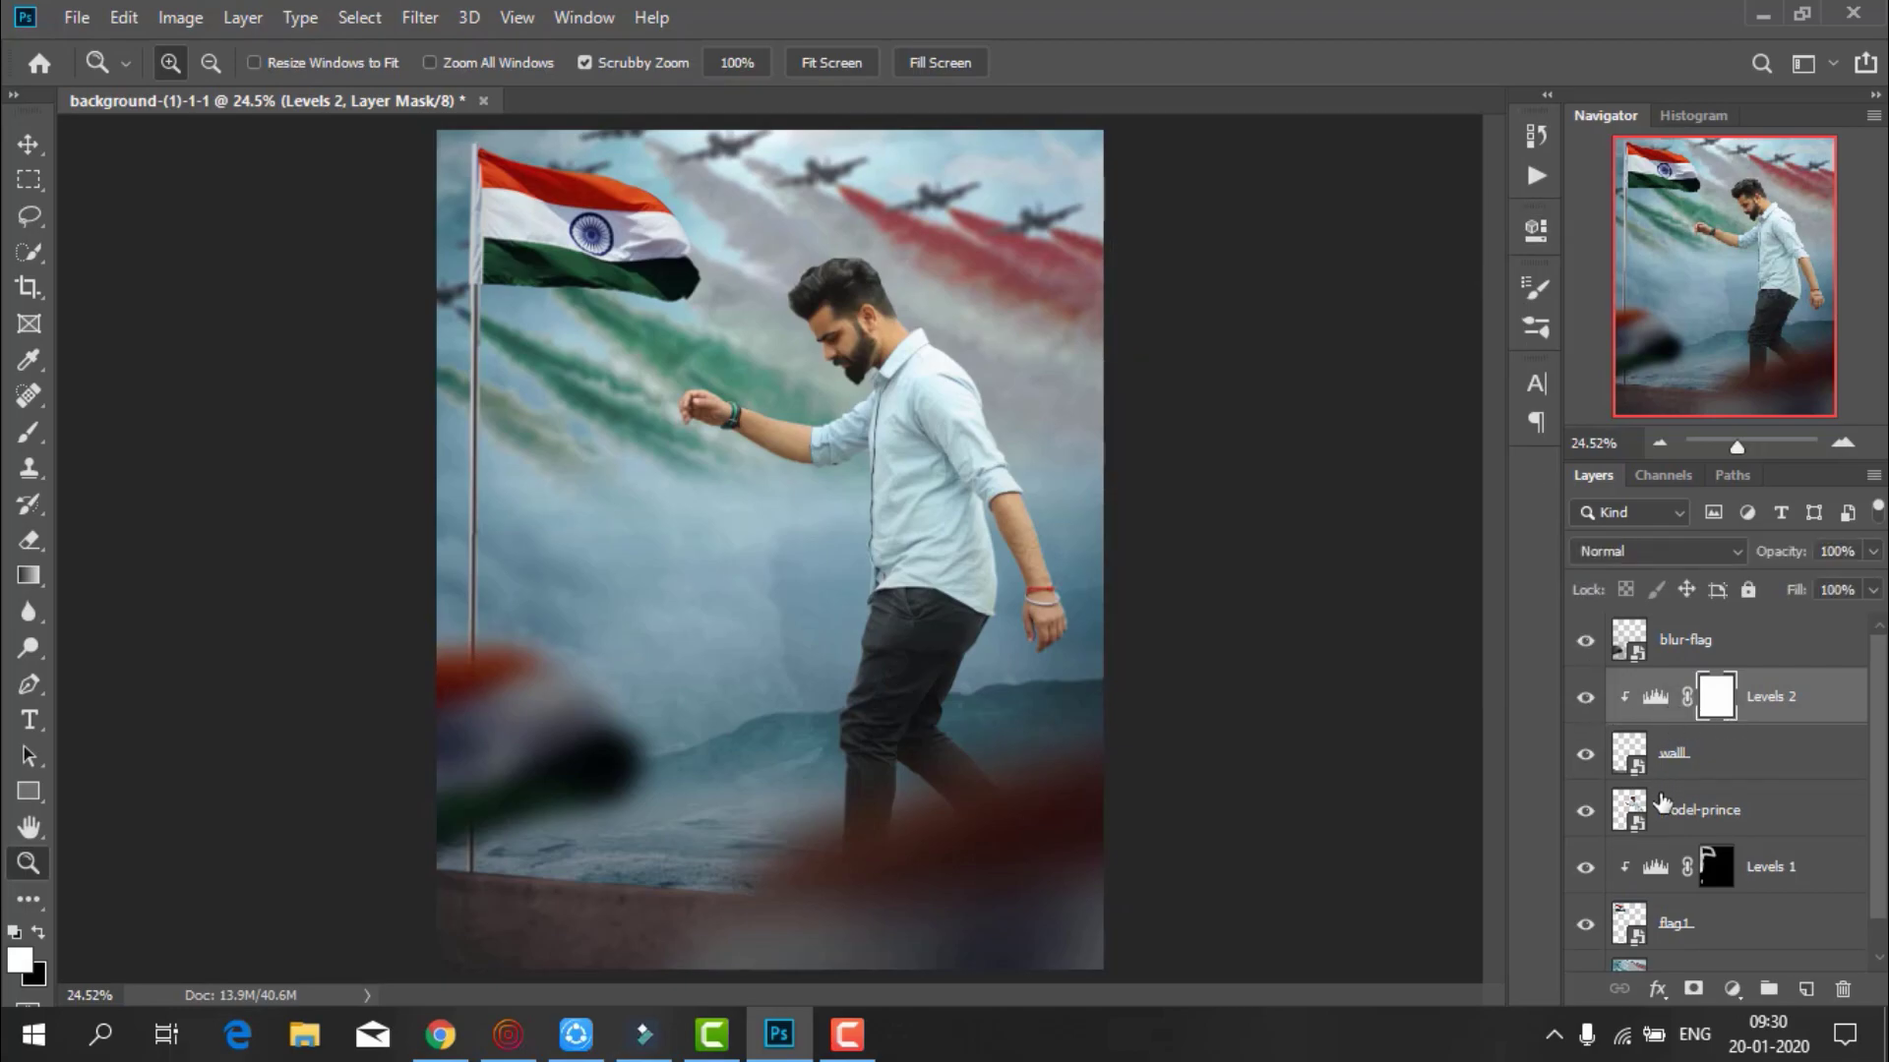
scroll(1660, 802, down, 1)
Clip Levels 3 to model-prince with output white 210 and input white 243
click(1672, 772)
click(1730, 989)
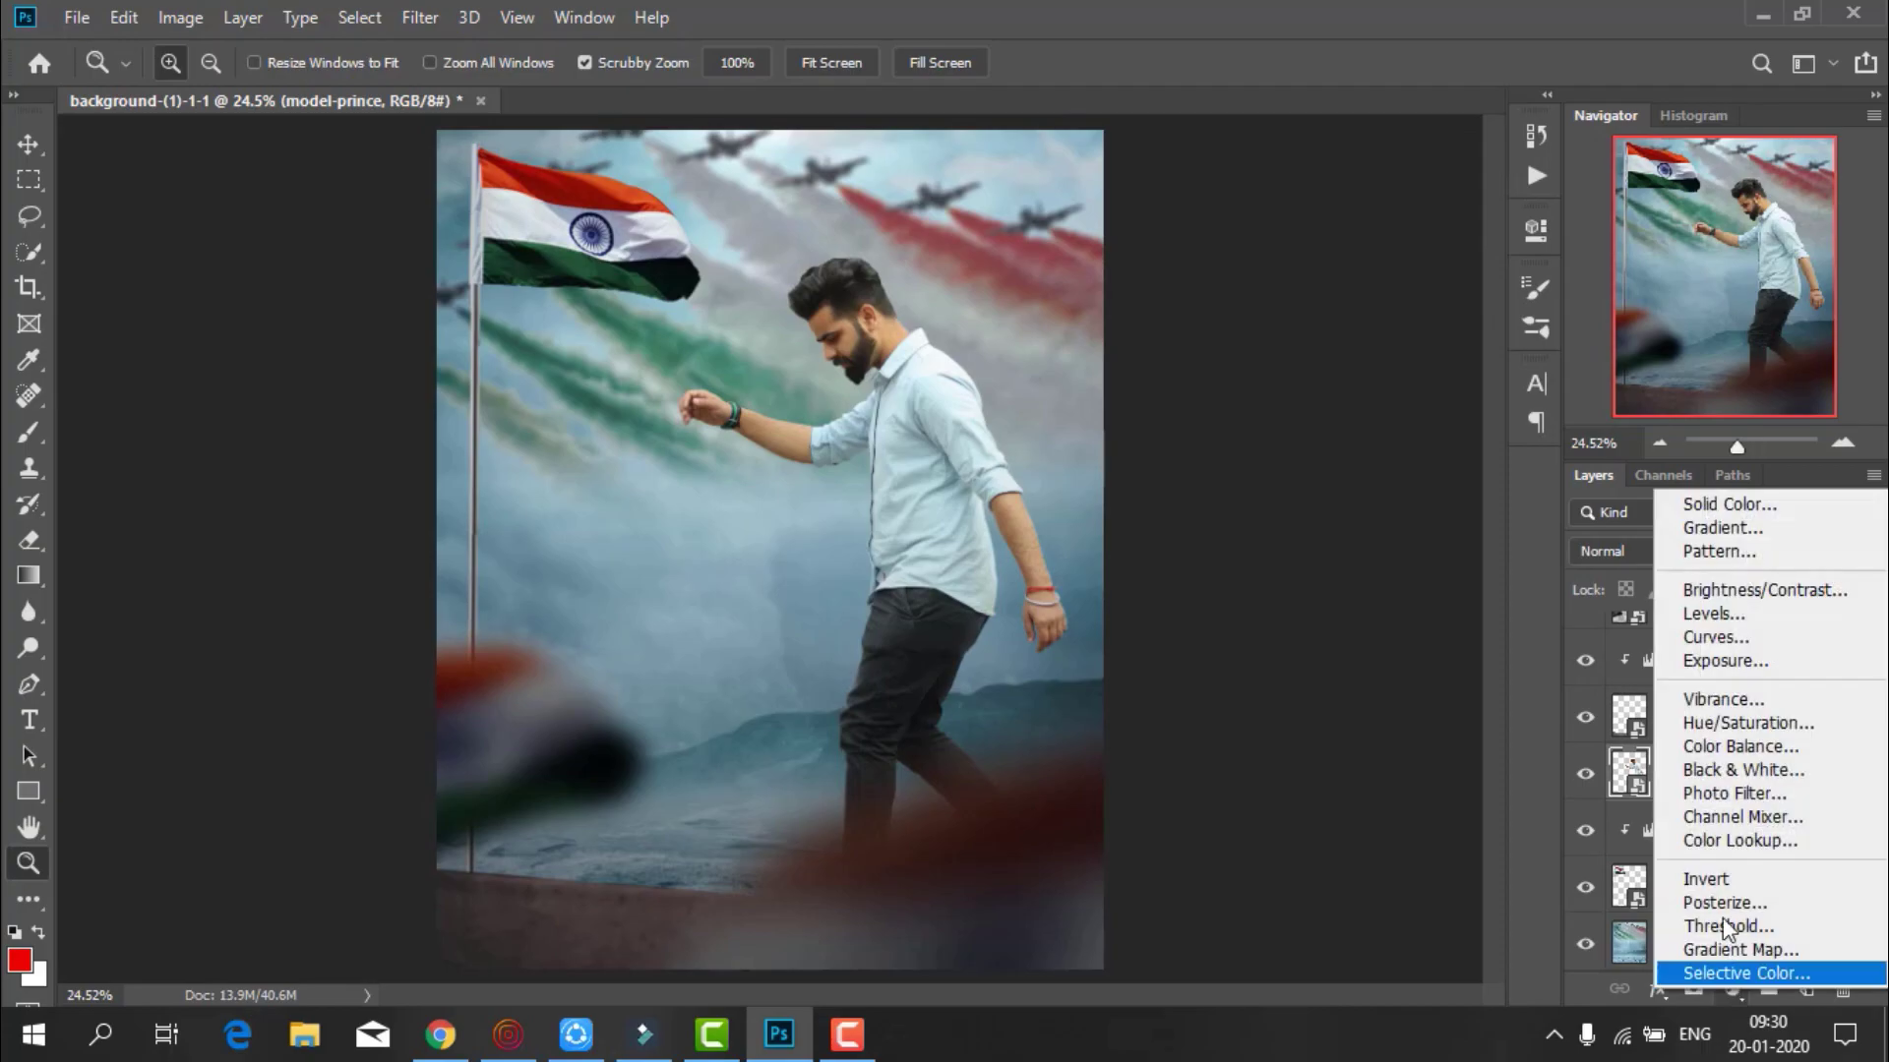
click(1716, 614)
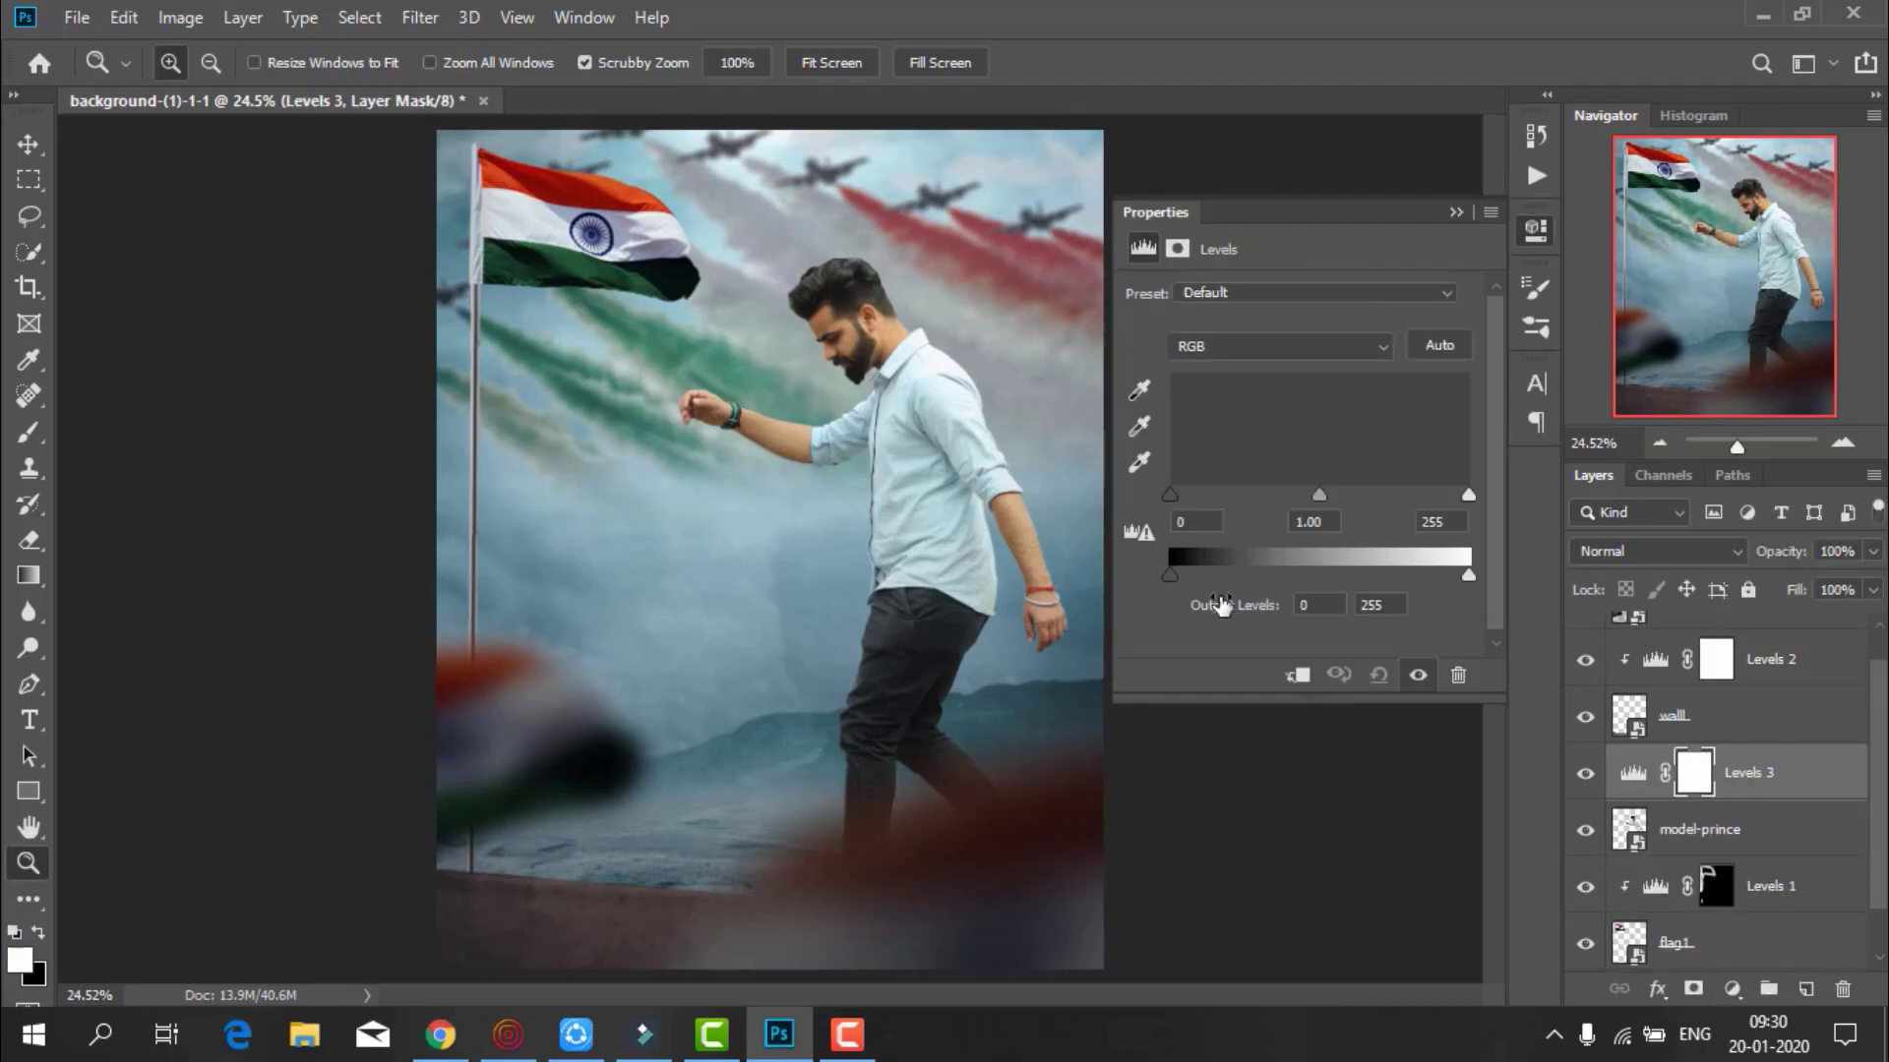
click(1300, 675)
drag(1465, 575, 1416, 575)
mouse_move(1468, 495)
mouse_down()
mouse_move(1434, 494)
mouse_move(1454, 499)
mouse_up()
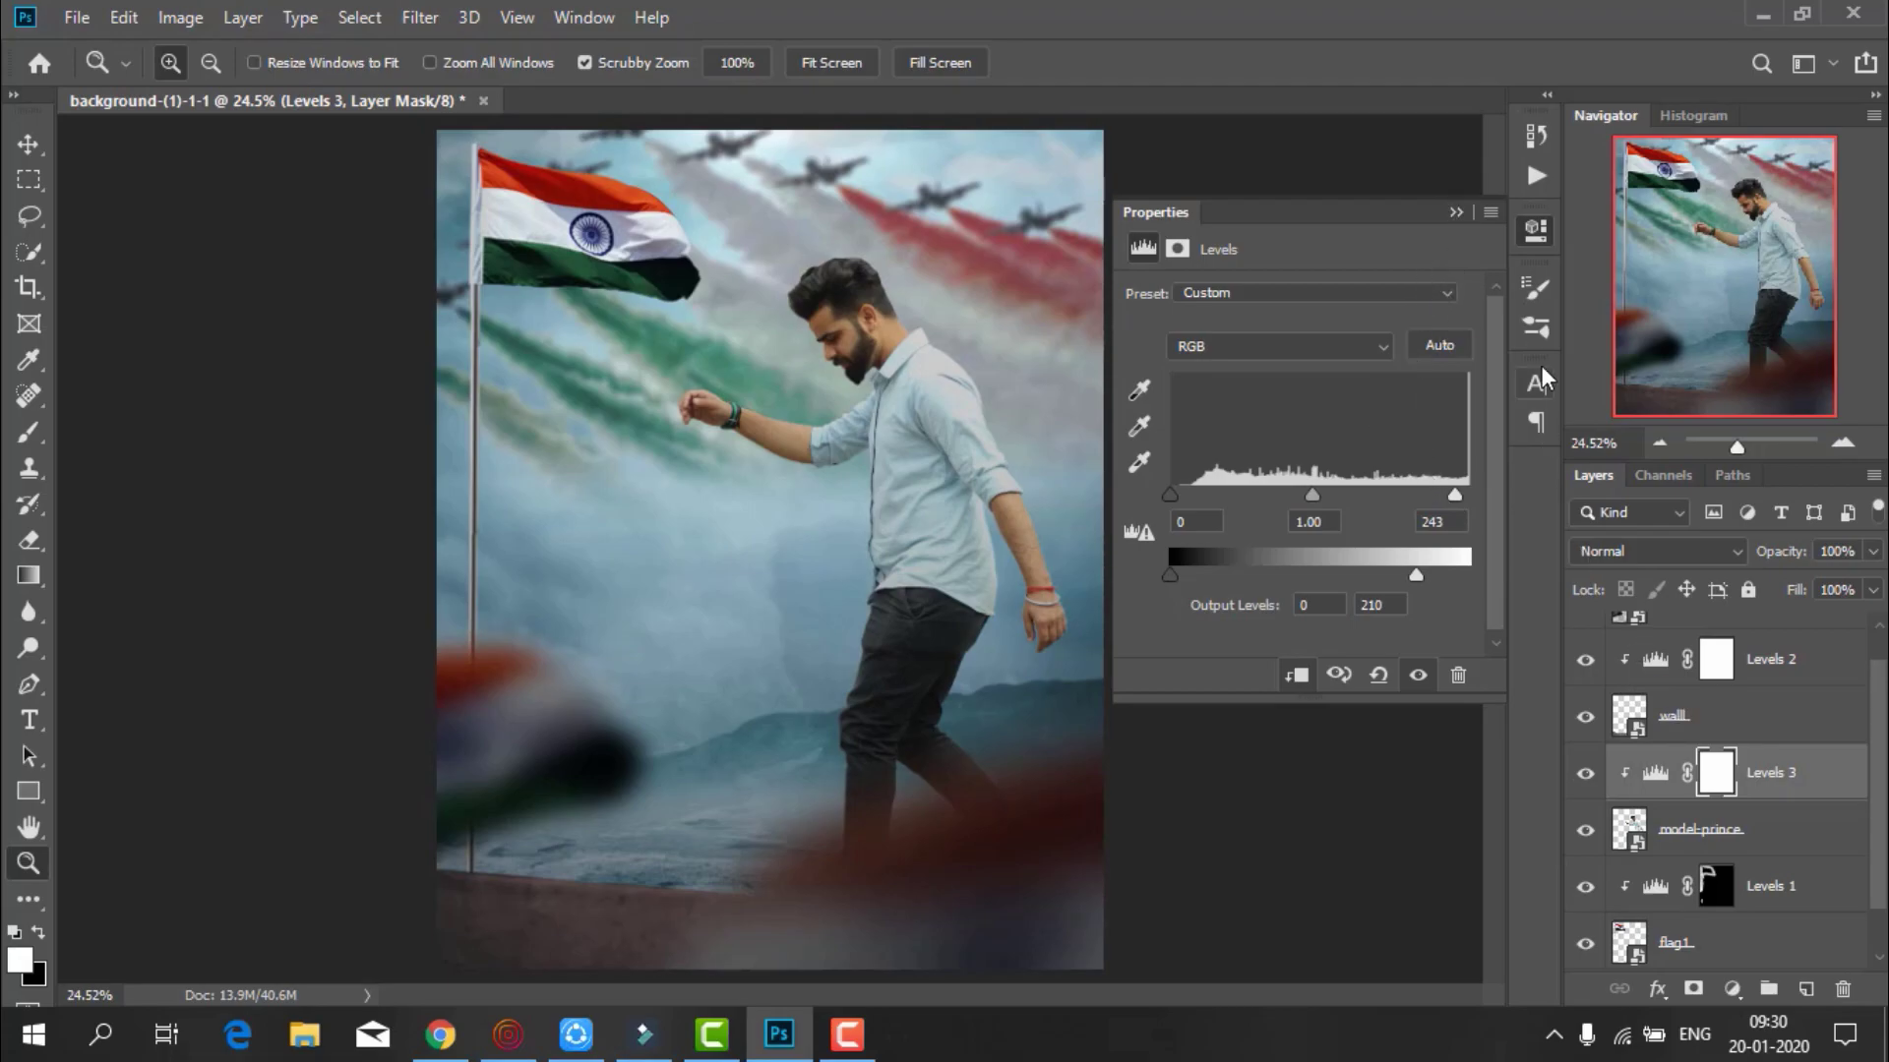
click(1454, 212)
Invert the Levels 3 mask to black and start brushing it back onto the man
click(1716, 772)
click(1386, 620)
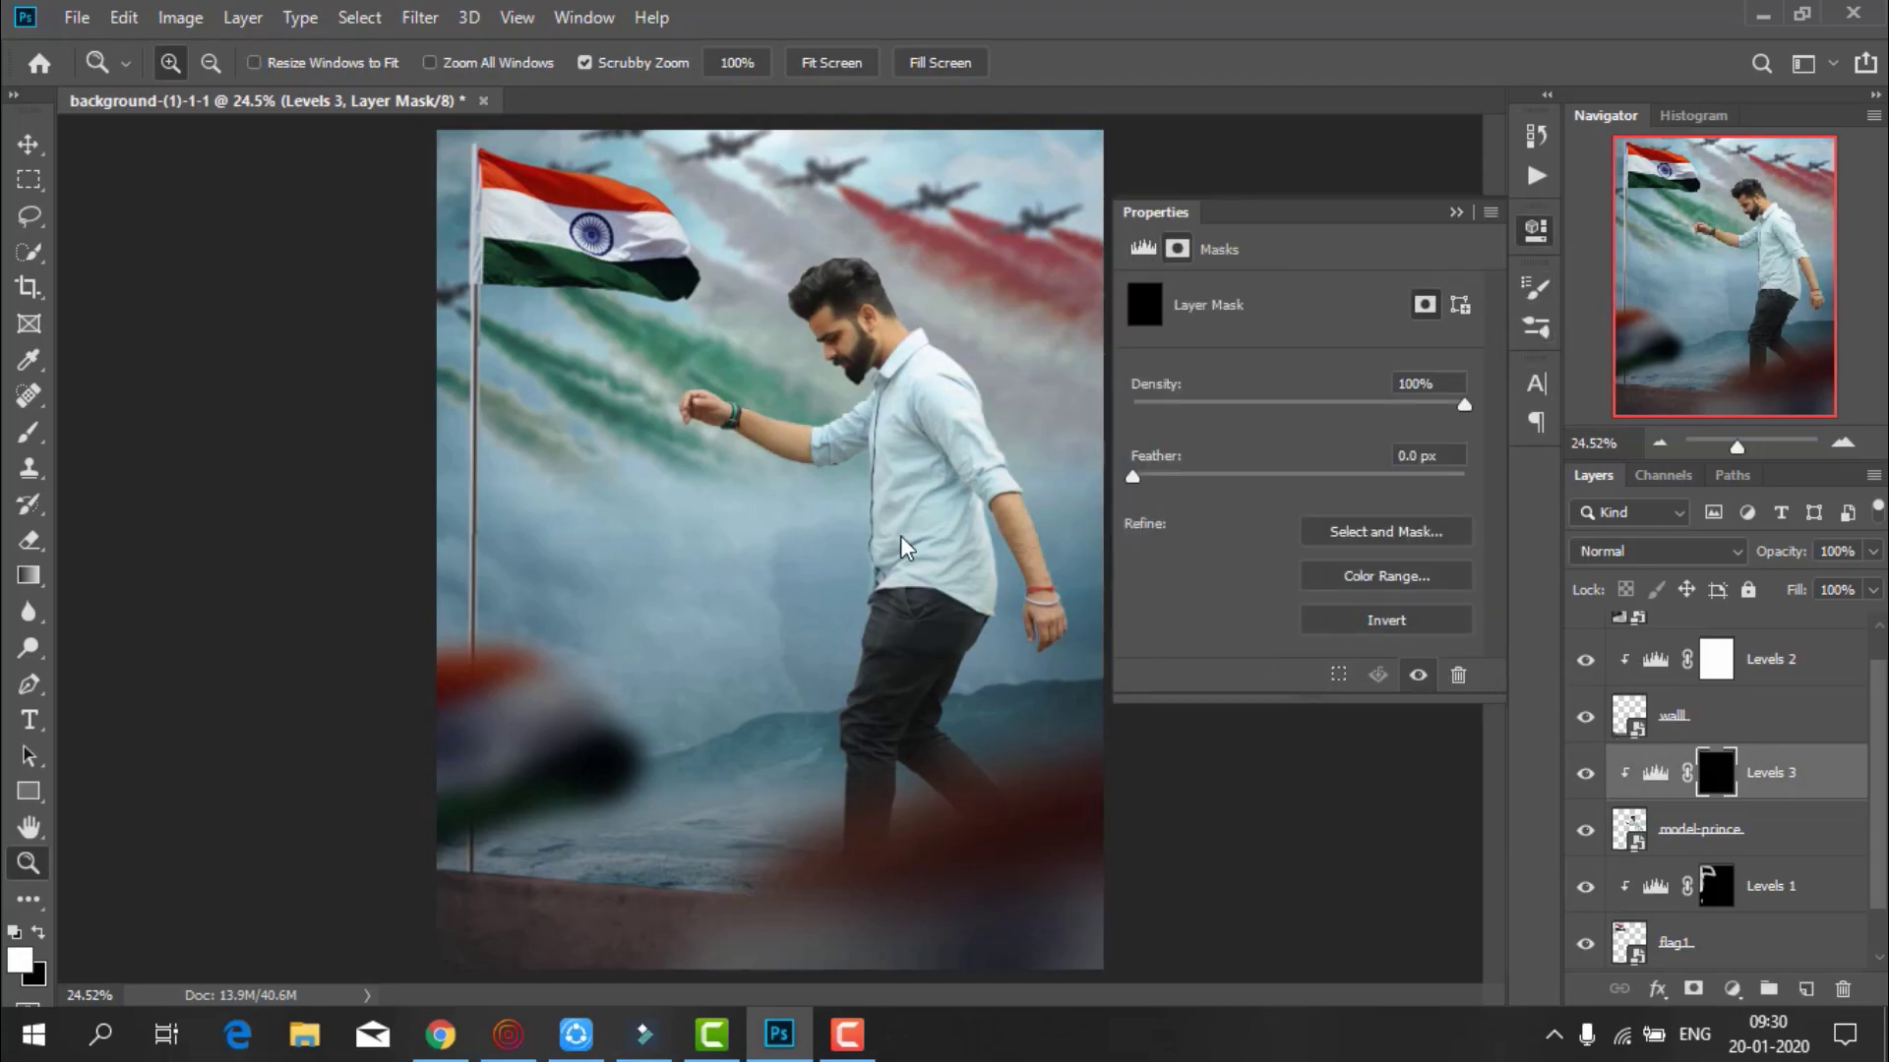
mouse_move(777, 688)
mouse_down()
mouse_move(861, 683)
mouse_move(919, 632)
mouse_up()
key(b)
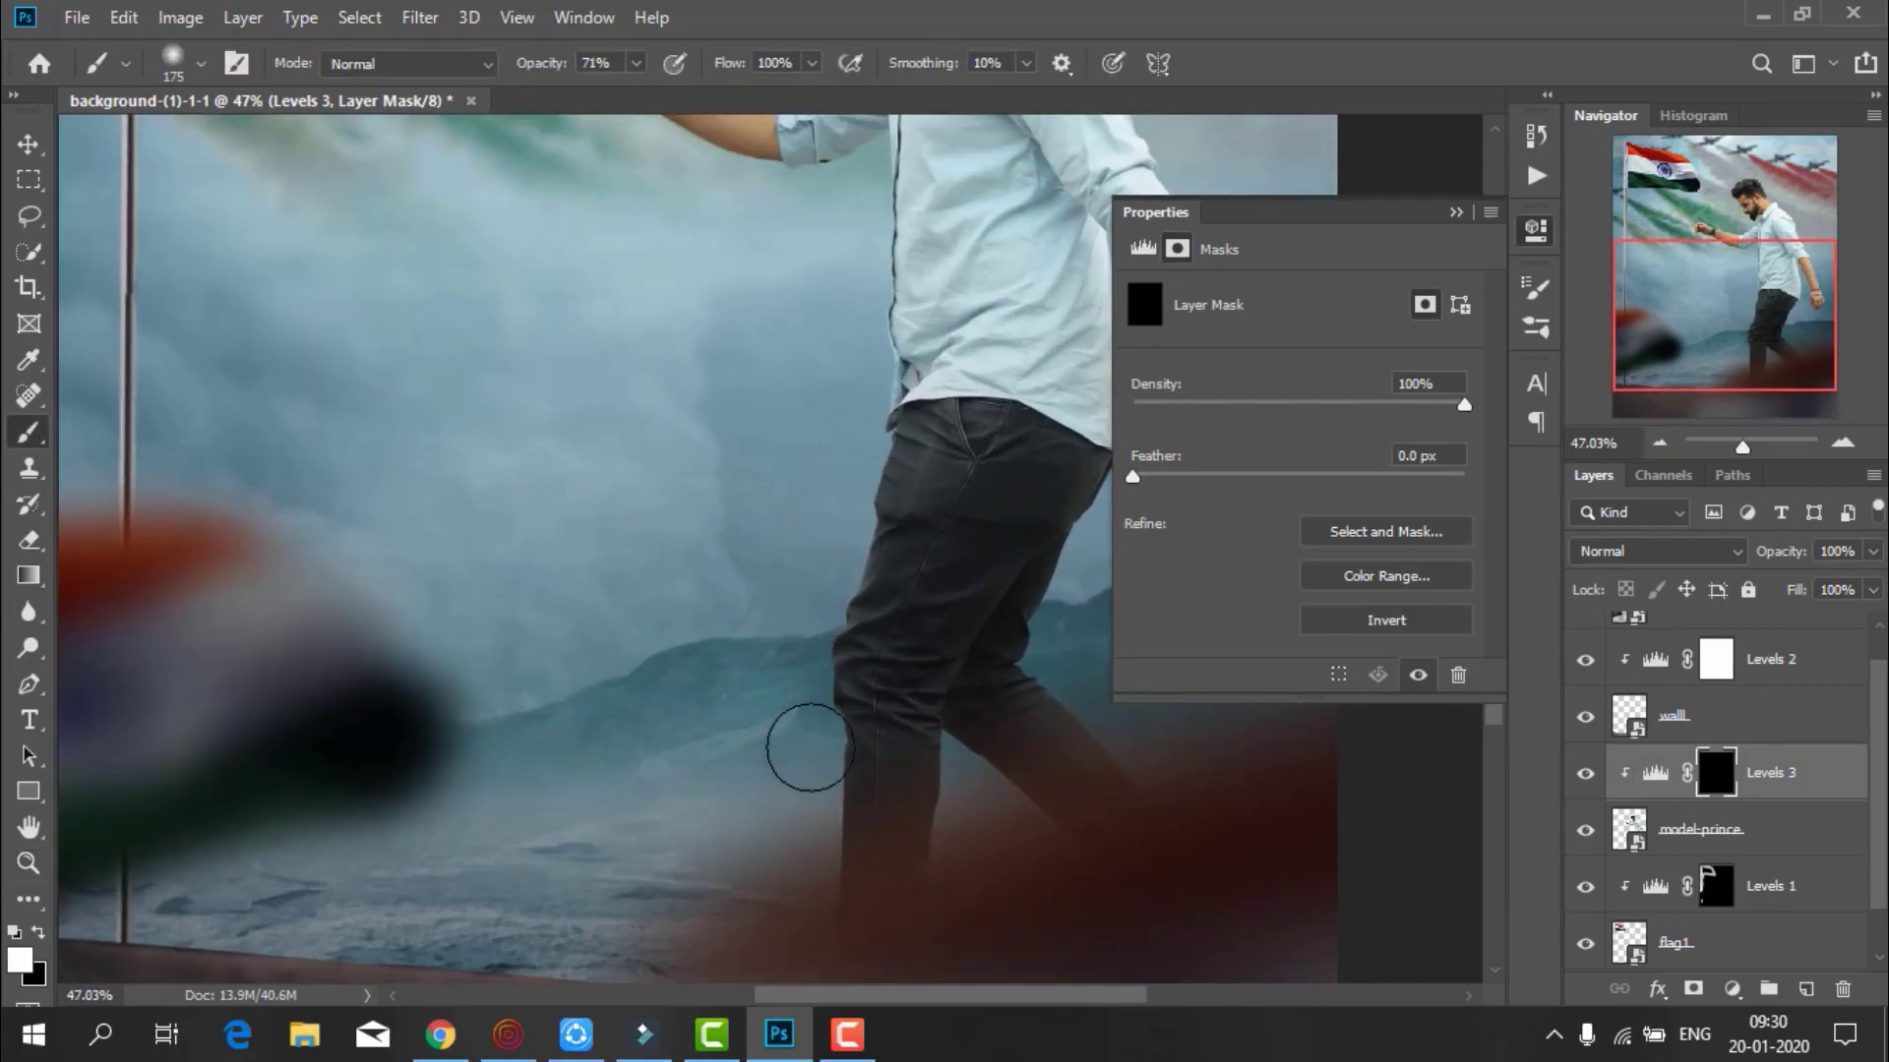
scroll(906, 974, up, 1)
drag(1048, 995, 1117, 995)
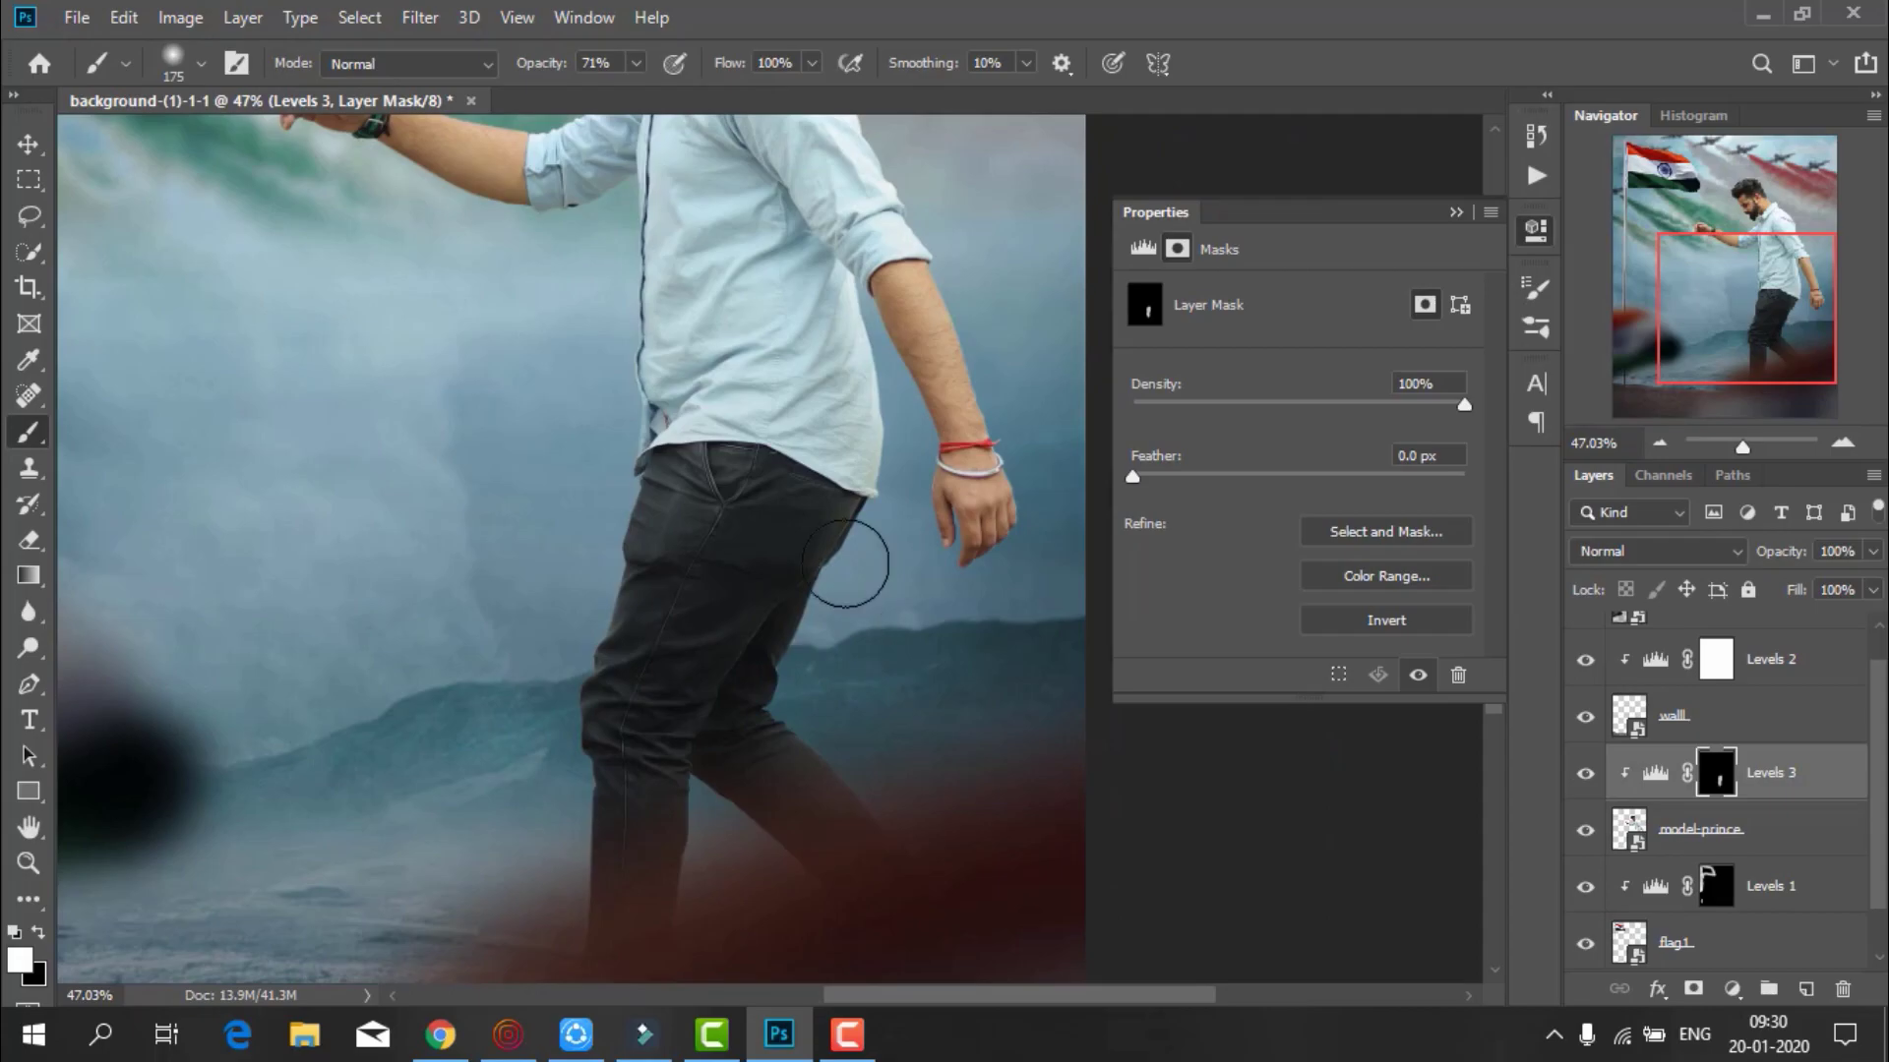
scroll(885, 793, up, 3)
drag(876, 573, 889, 699)
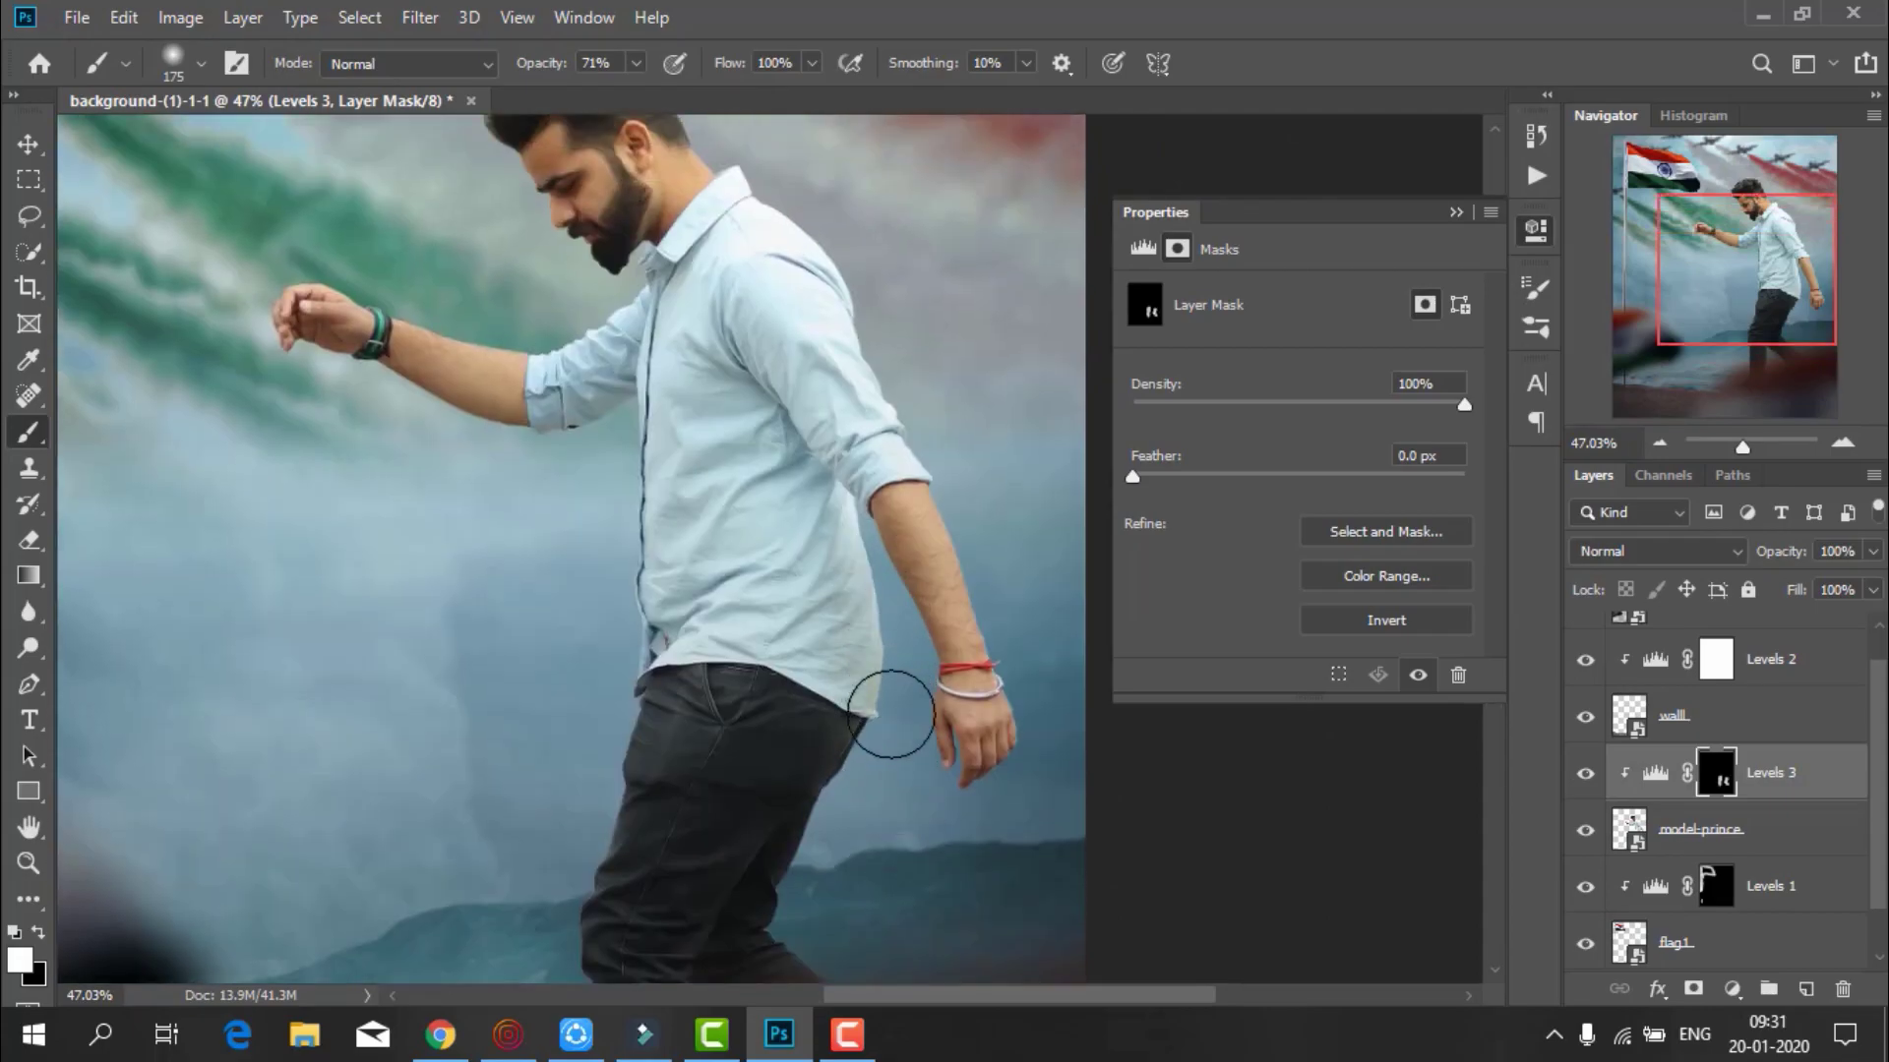
scroll(684, 590, up, 1)
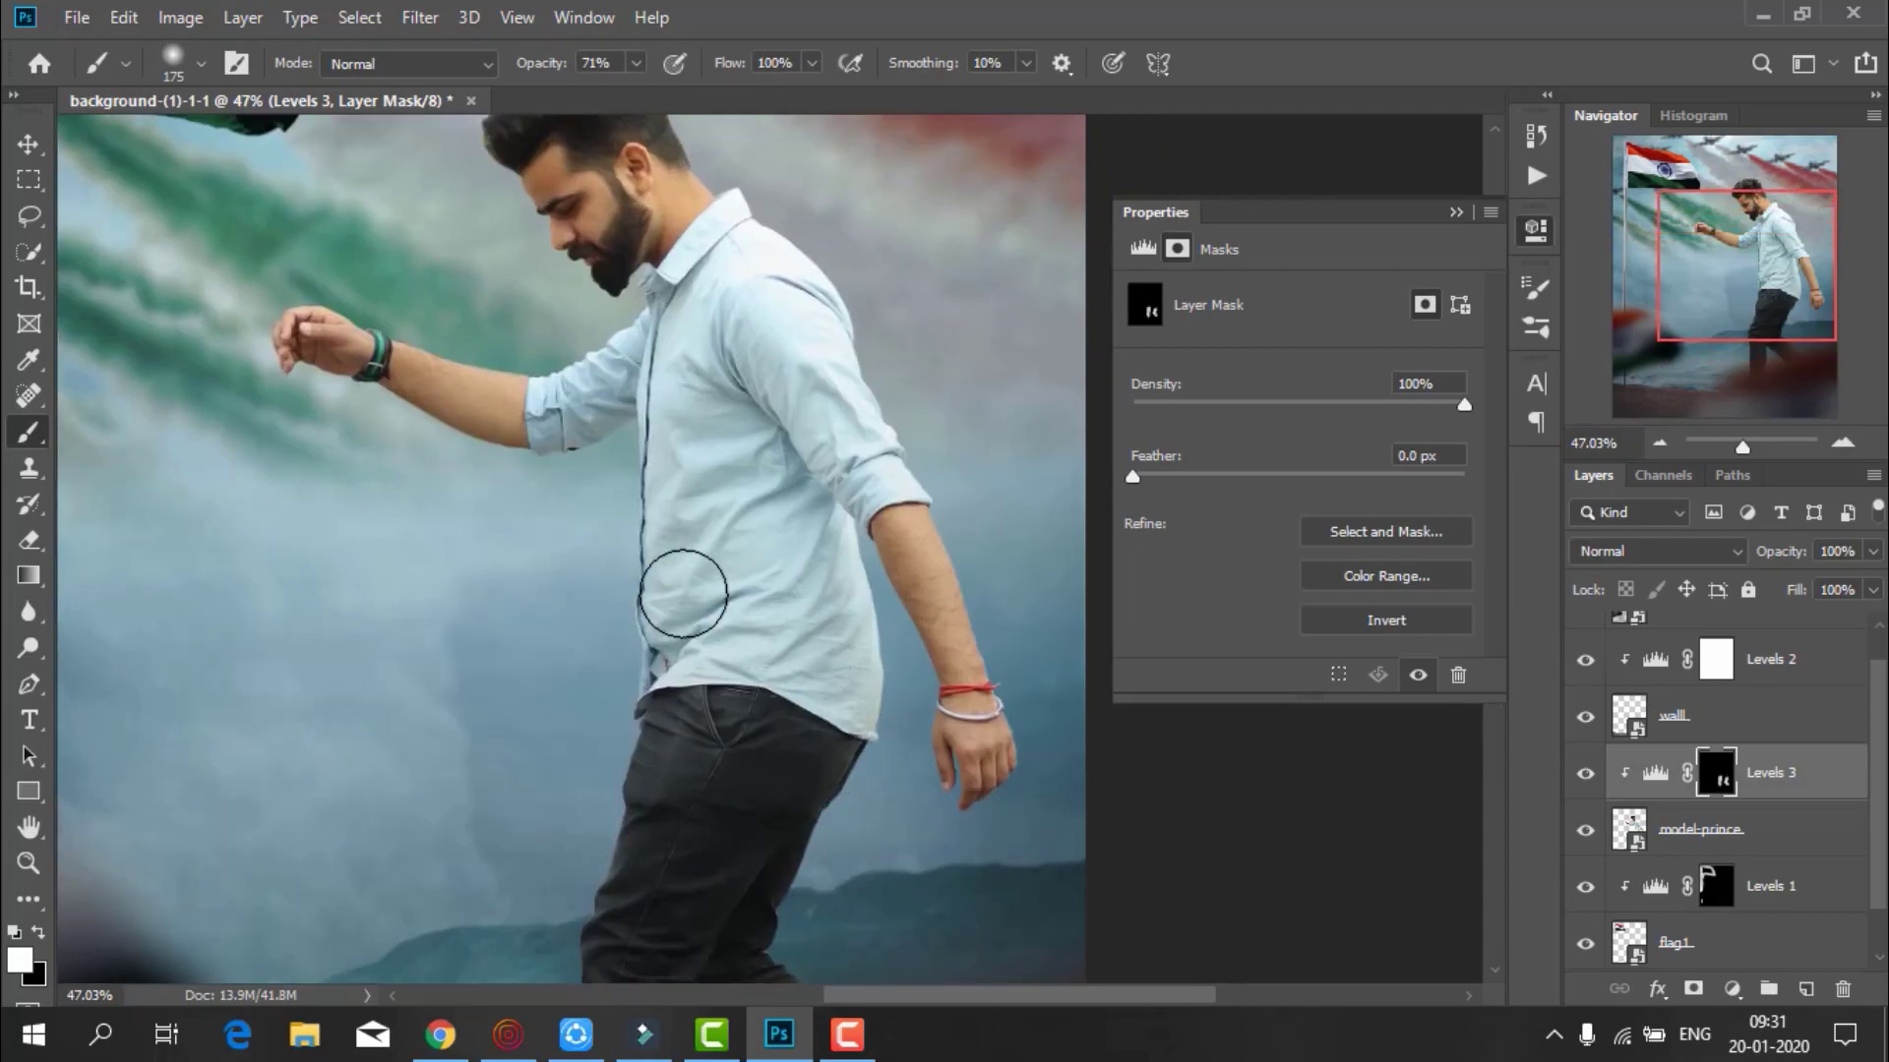
scroll(683, 590, up, 1)
With a smaller brush, paint the adjustment onto the shirt placket edge and arm
text(50)
key(Return)
key(bracketleft)
key(bracketleft)
key(bracketleft)
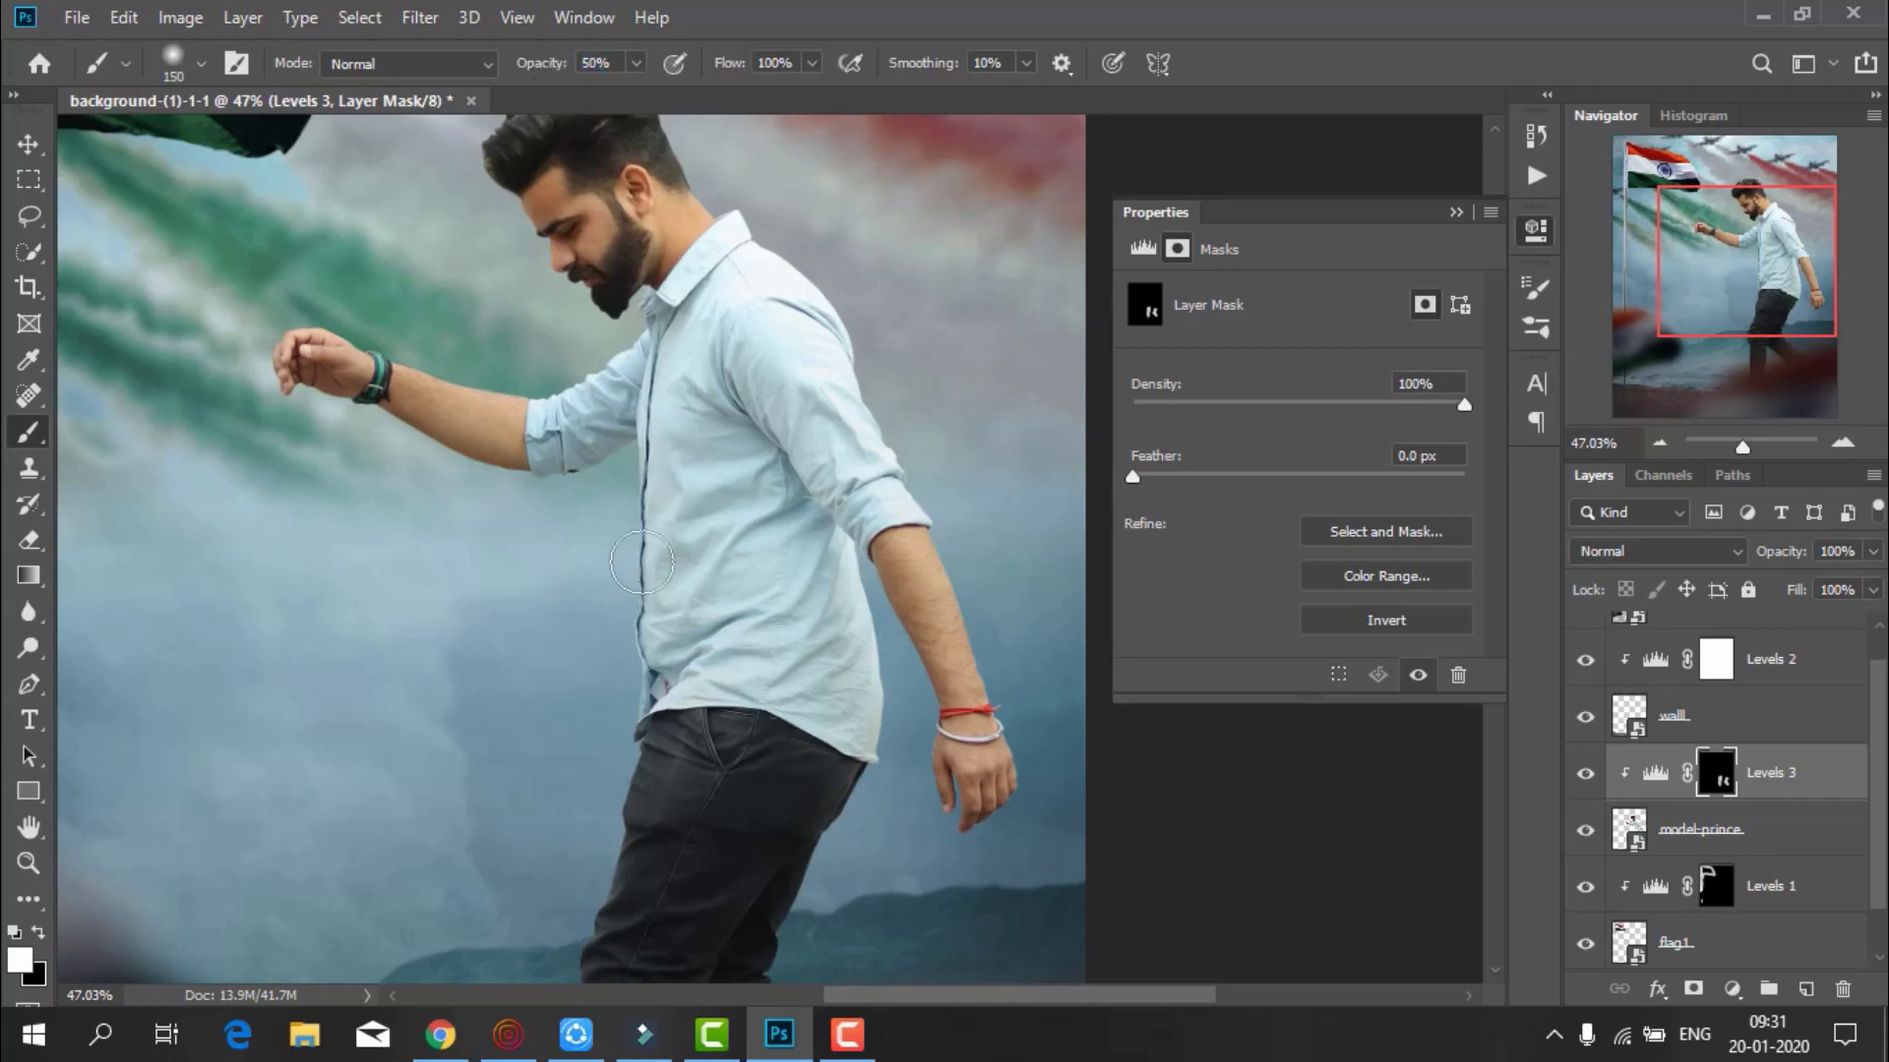
drag(633, 548, 625, 424)
scroll(606, 584, up, 3)
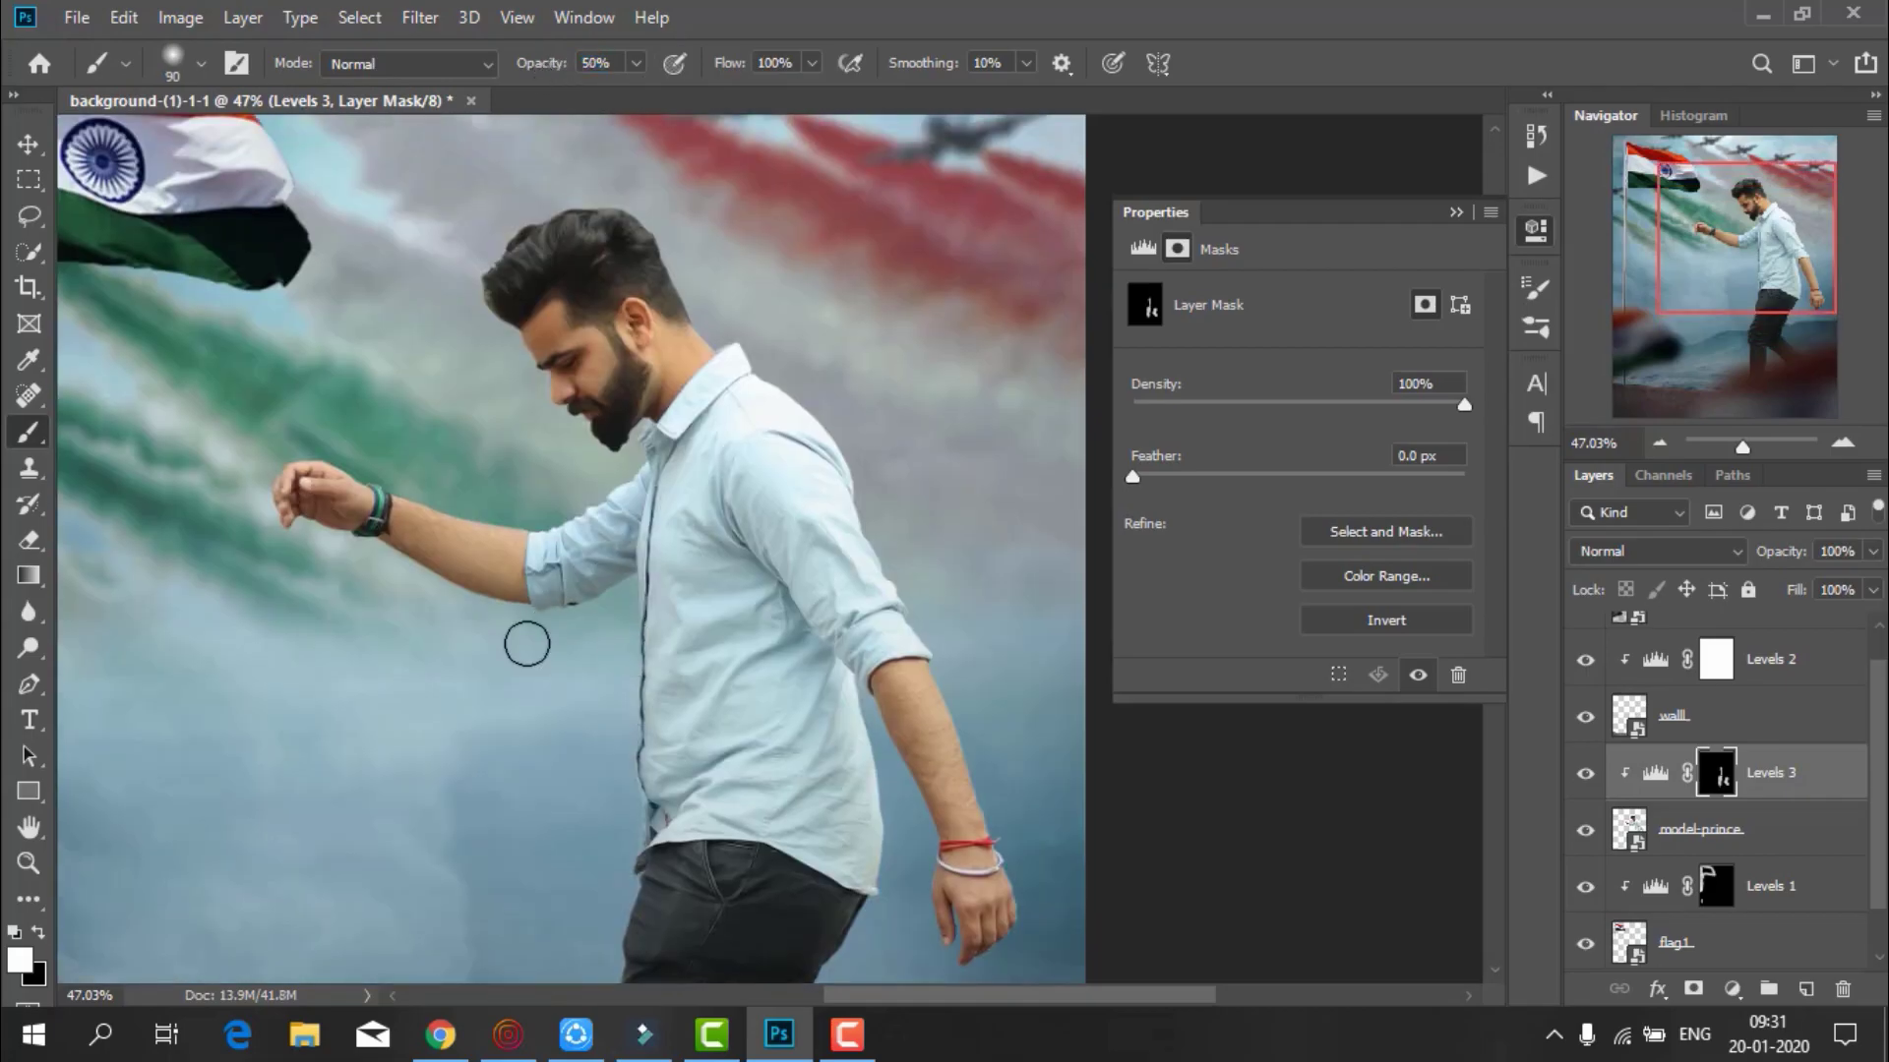
scroll(548, 499, up, 3)
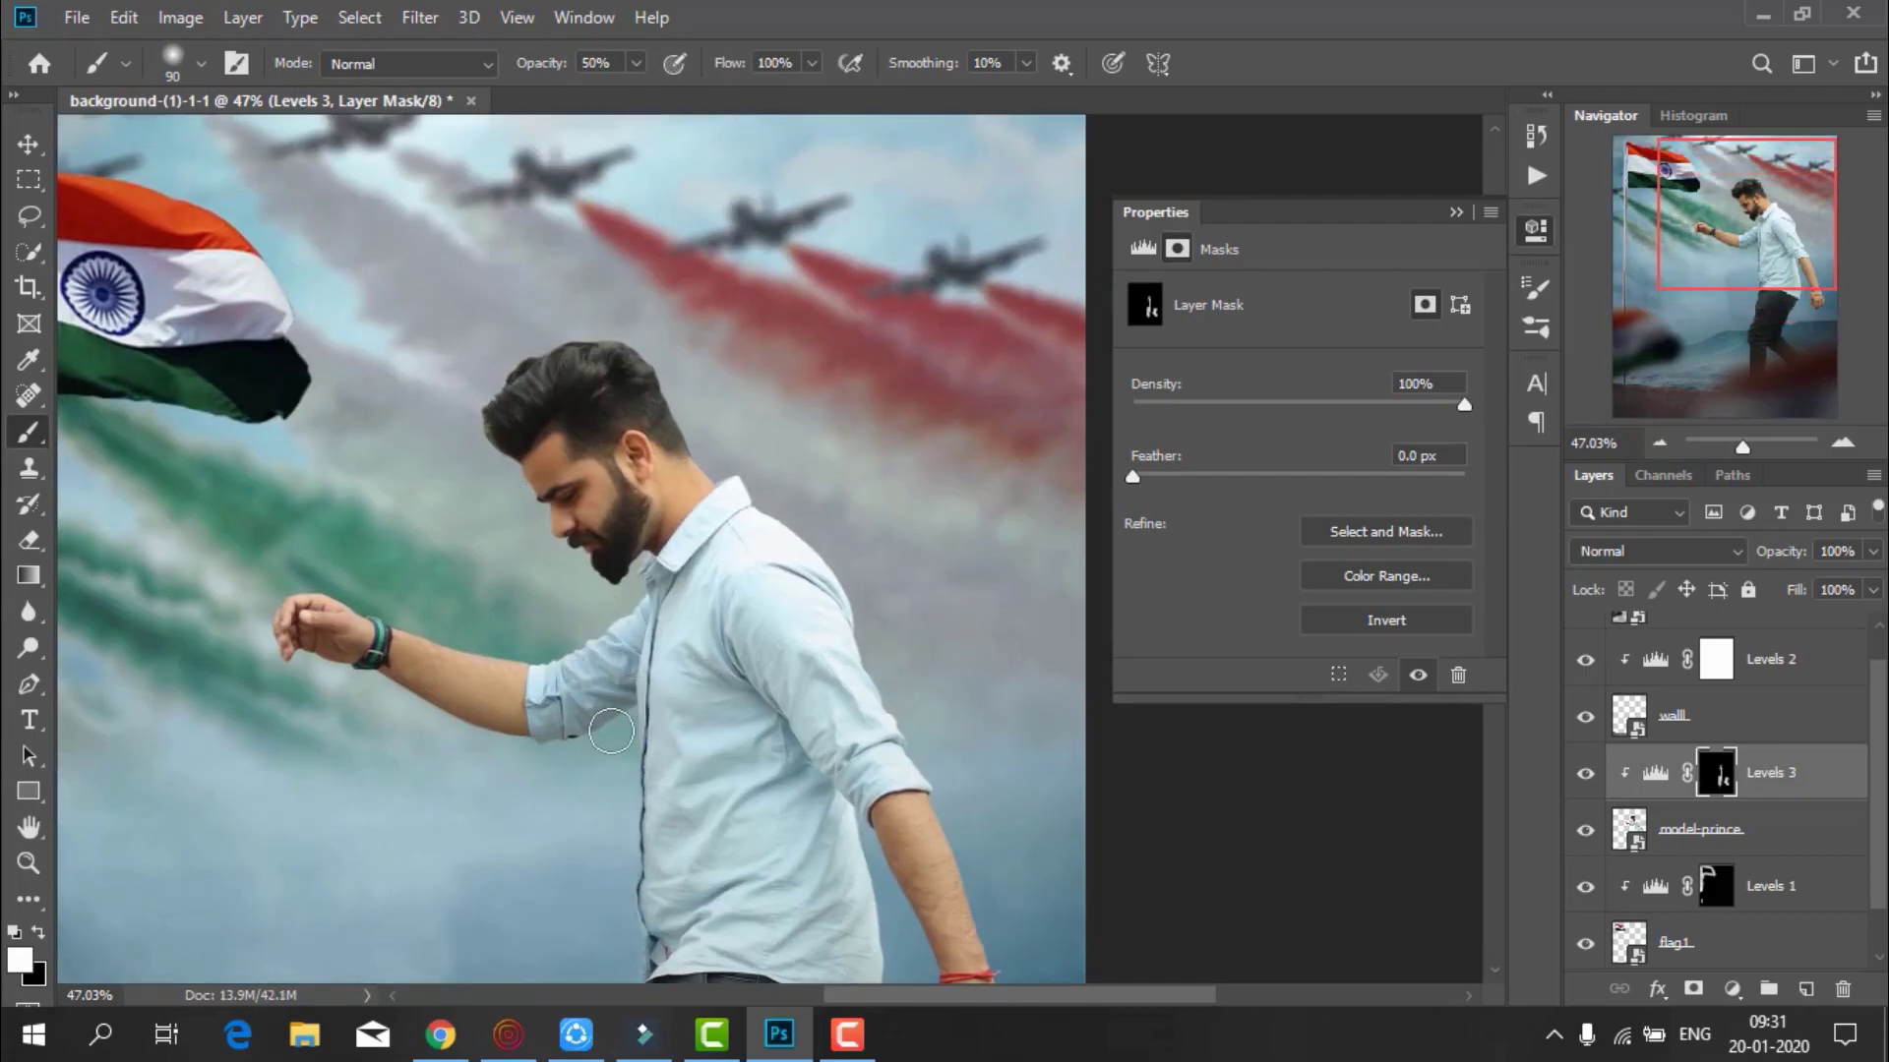
scroll(429, 641, down, 2)
scroll(807, 718, down, 3)
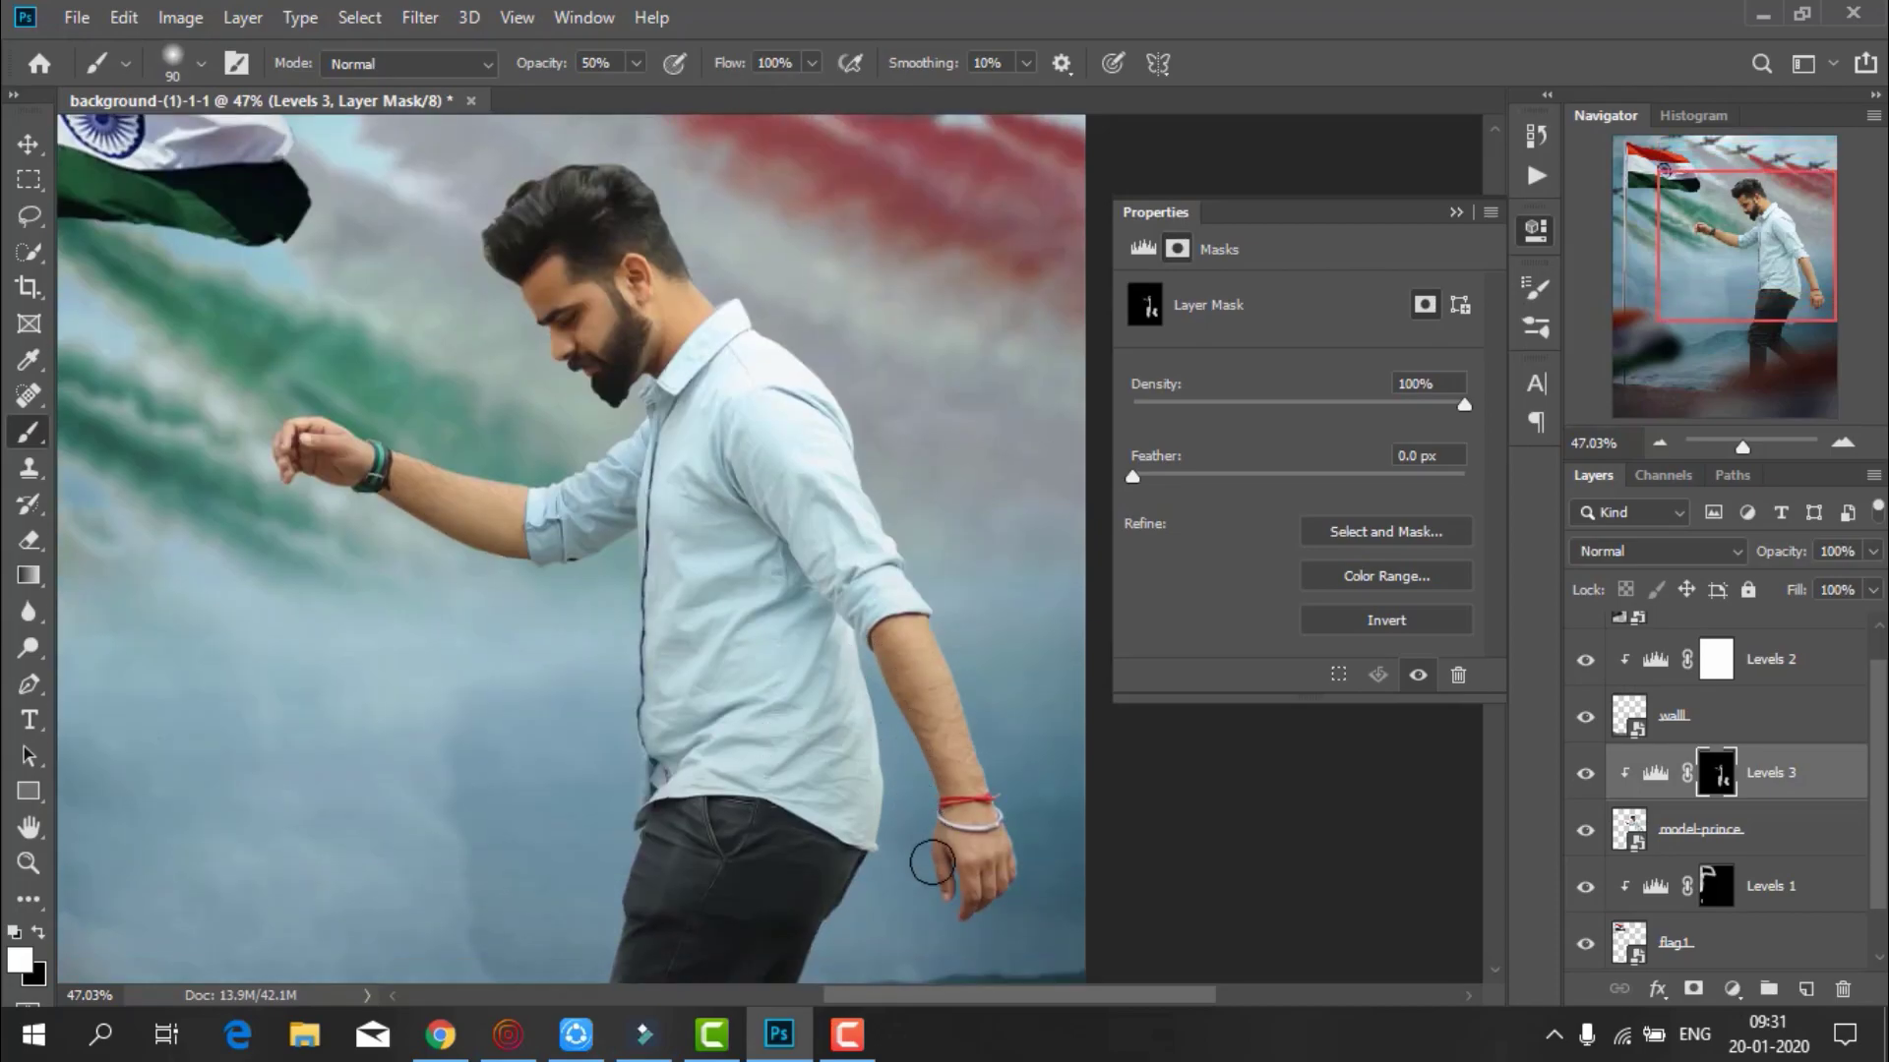
scroll(905, 728, down, 3)
scroll(845, 718, up, 5)
scroll(669, 679, up, 3)
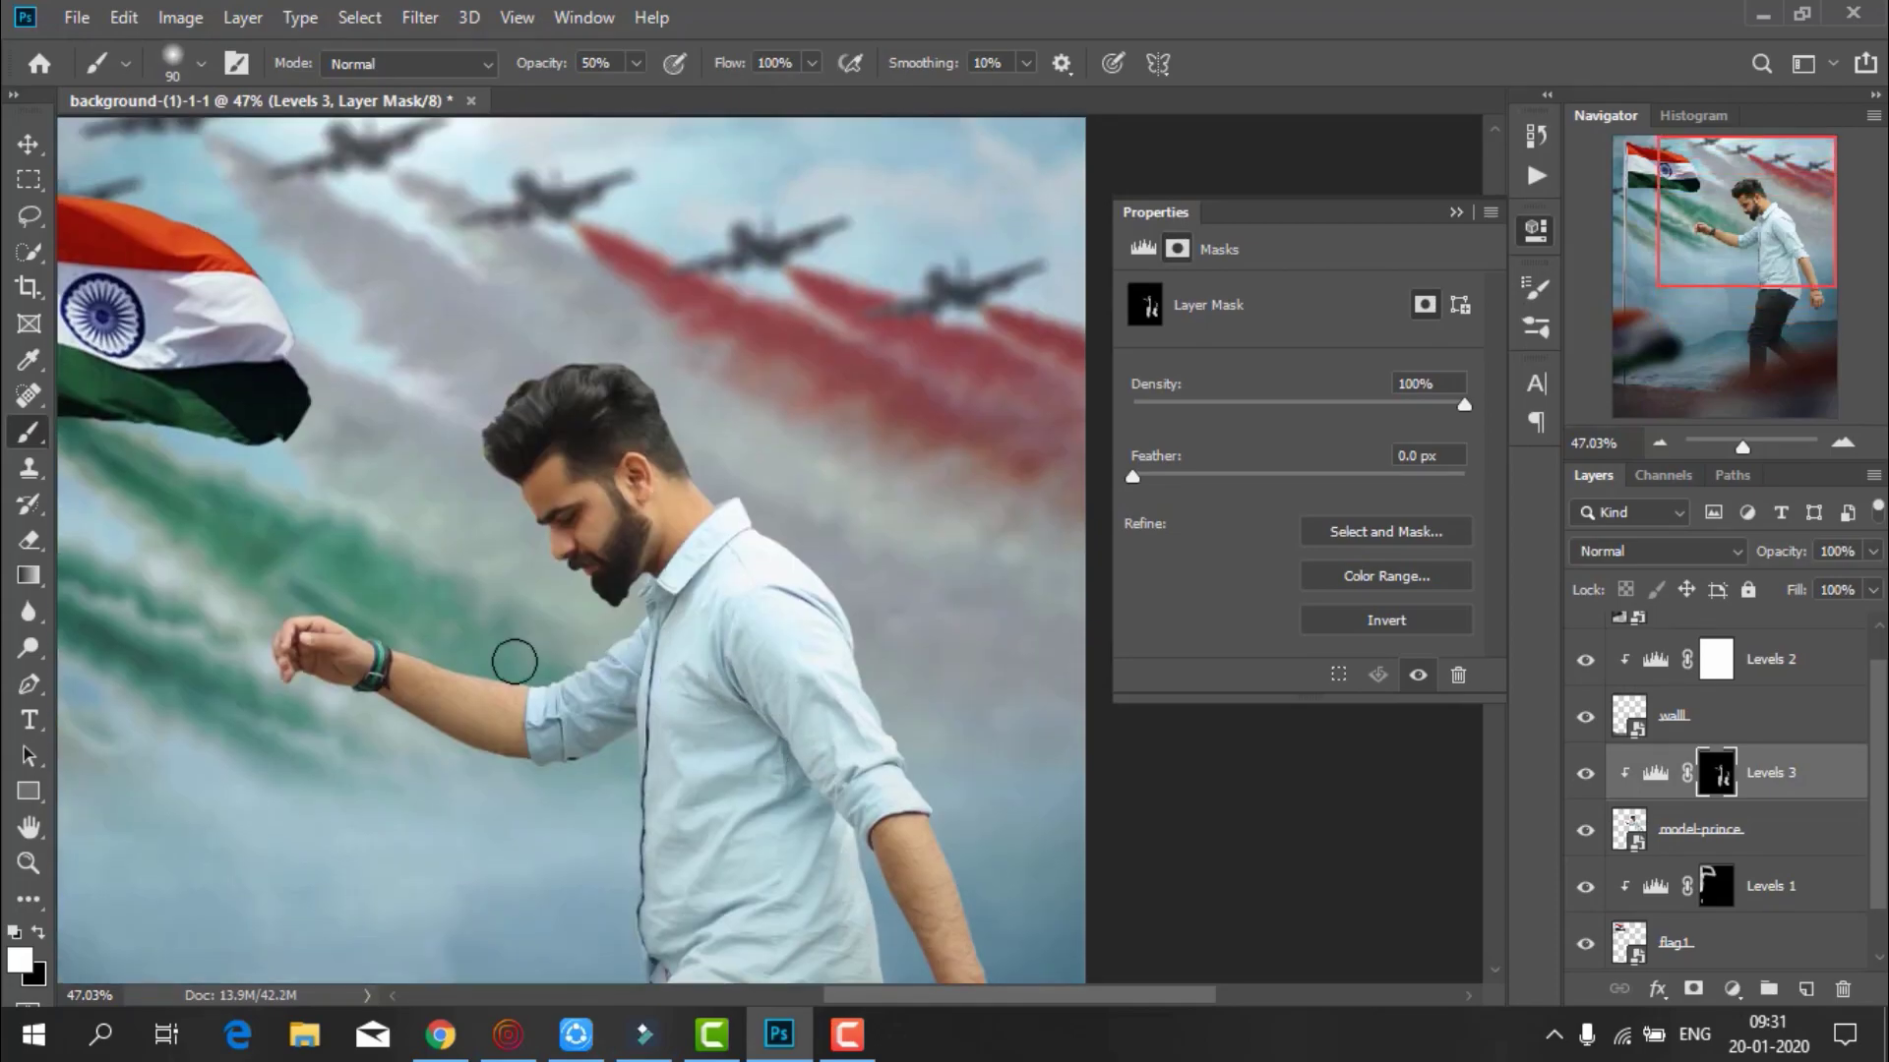
scroll(389, 617, up, 2)
key(z)
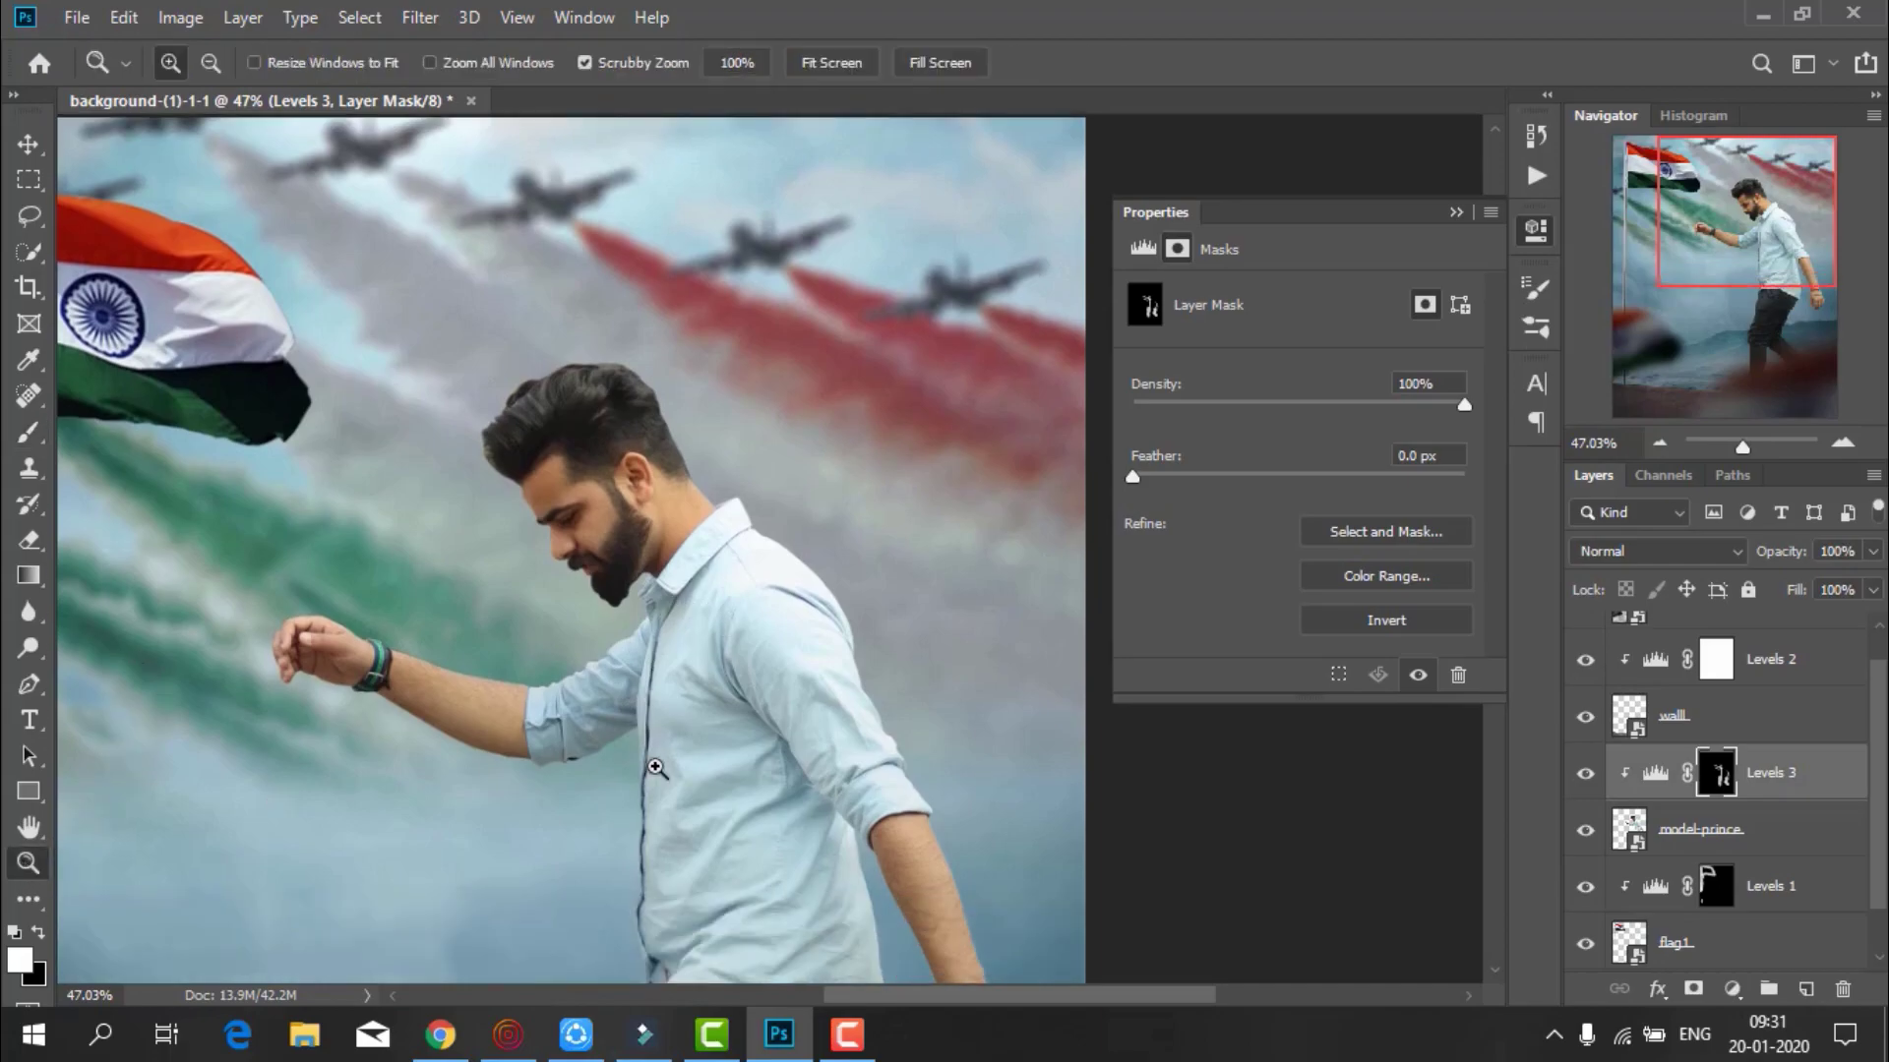
drag(885, 776, 801, 776)
drag(798, 293, 824, 293)
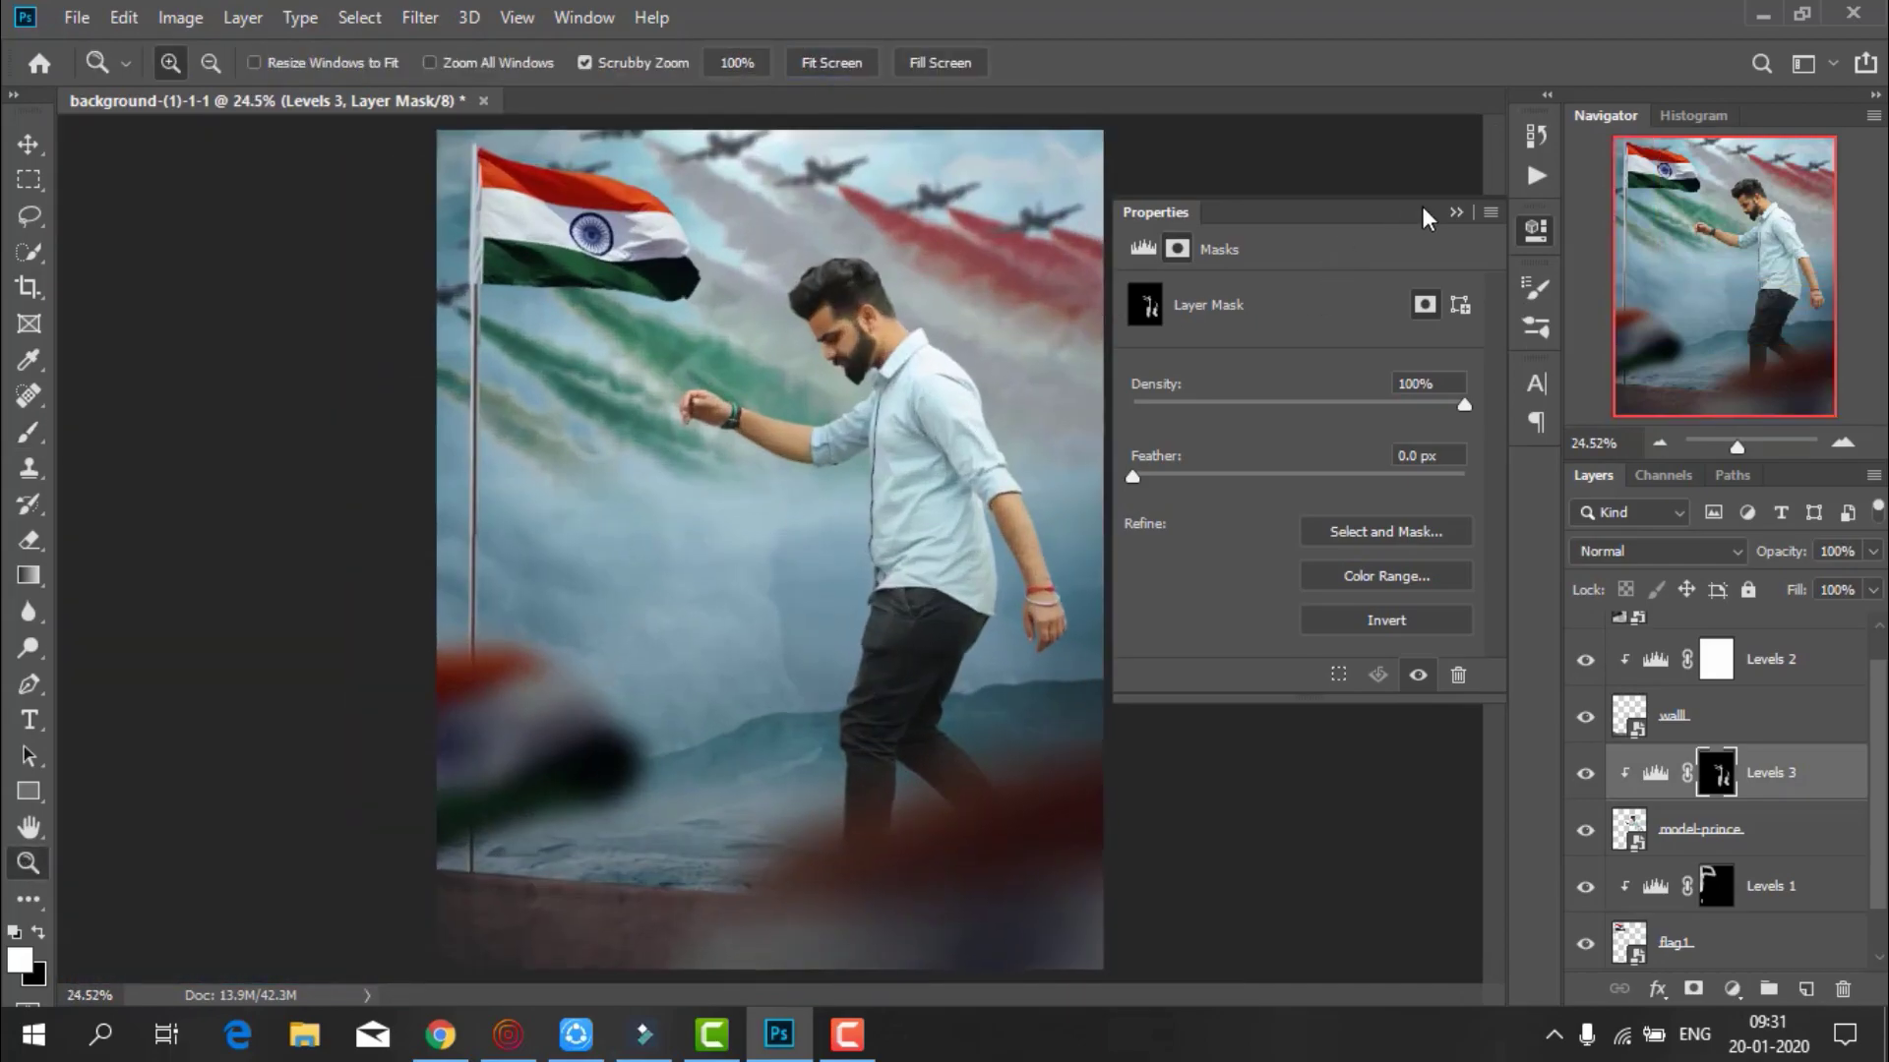
click(1455, 213)
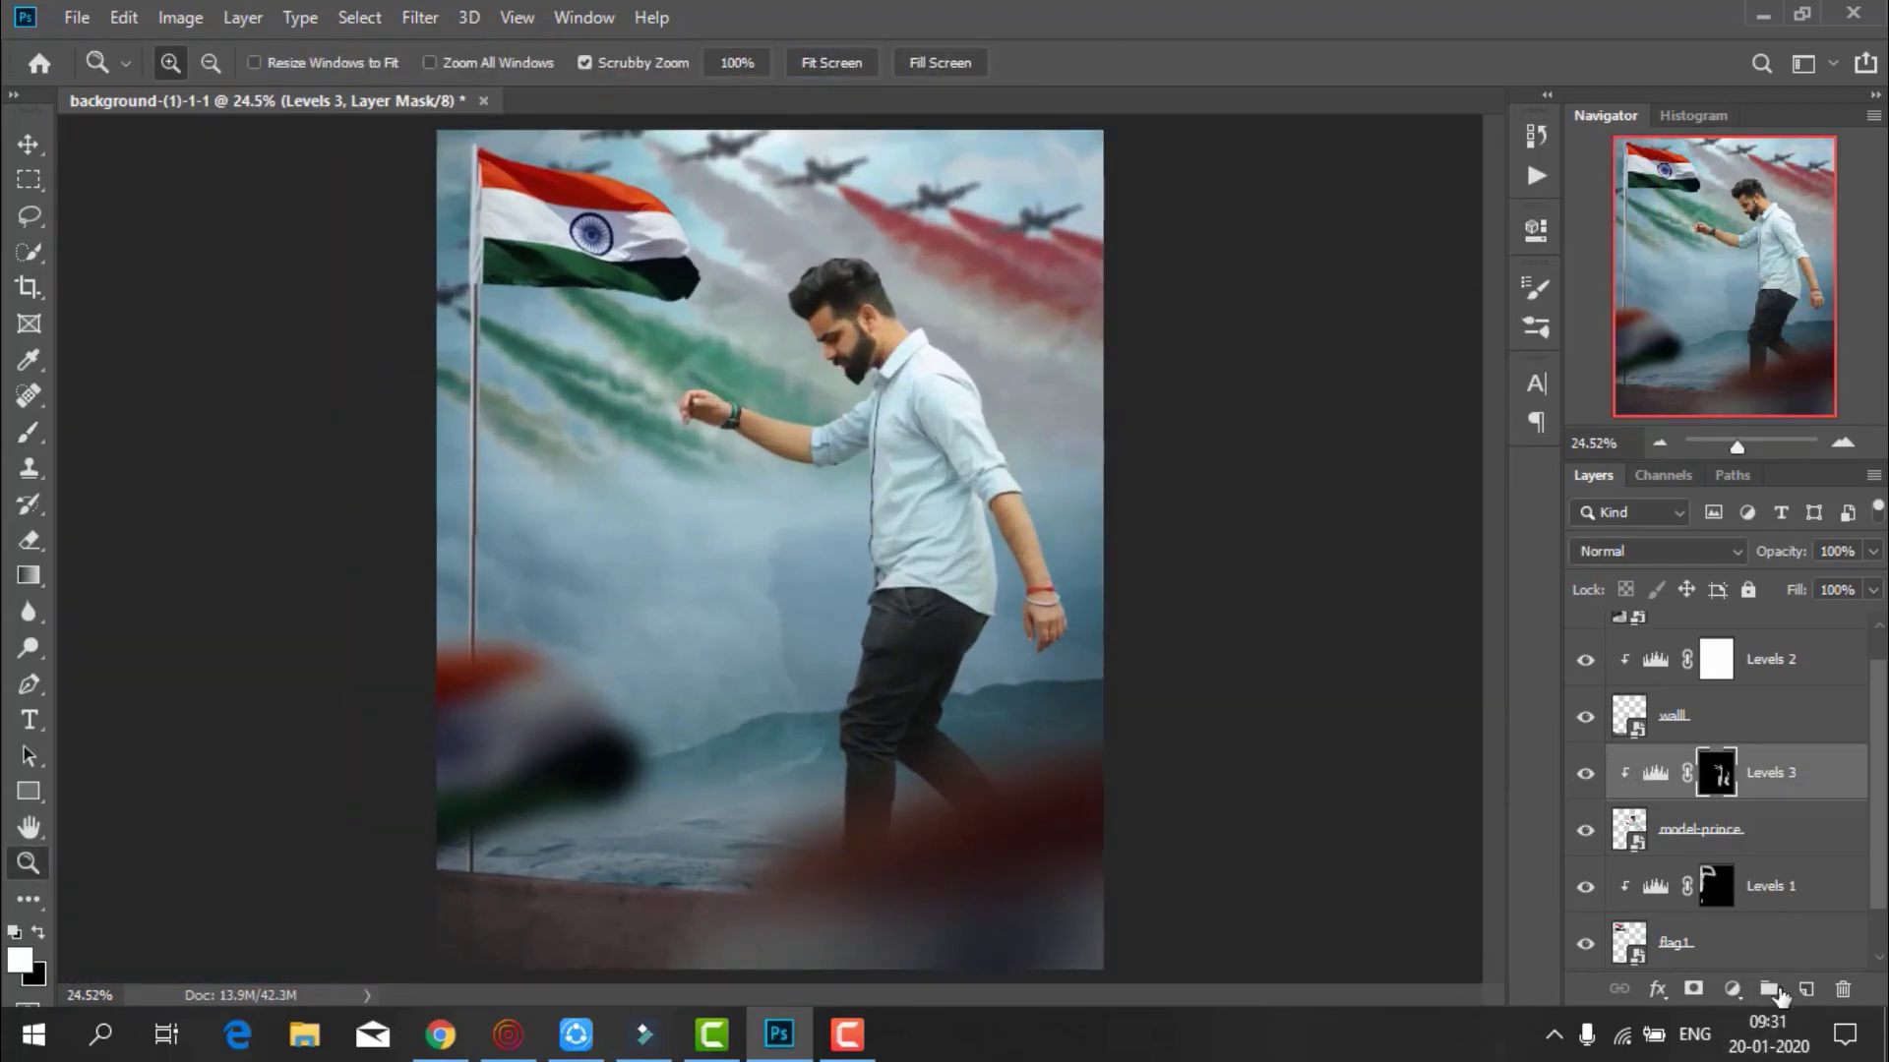
Add Layer 1 as a clipping mask with its blend mode set to Overlay
click(1806, 989)
right_click(1688, 762)
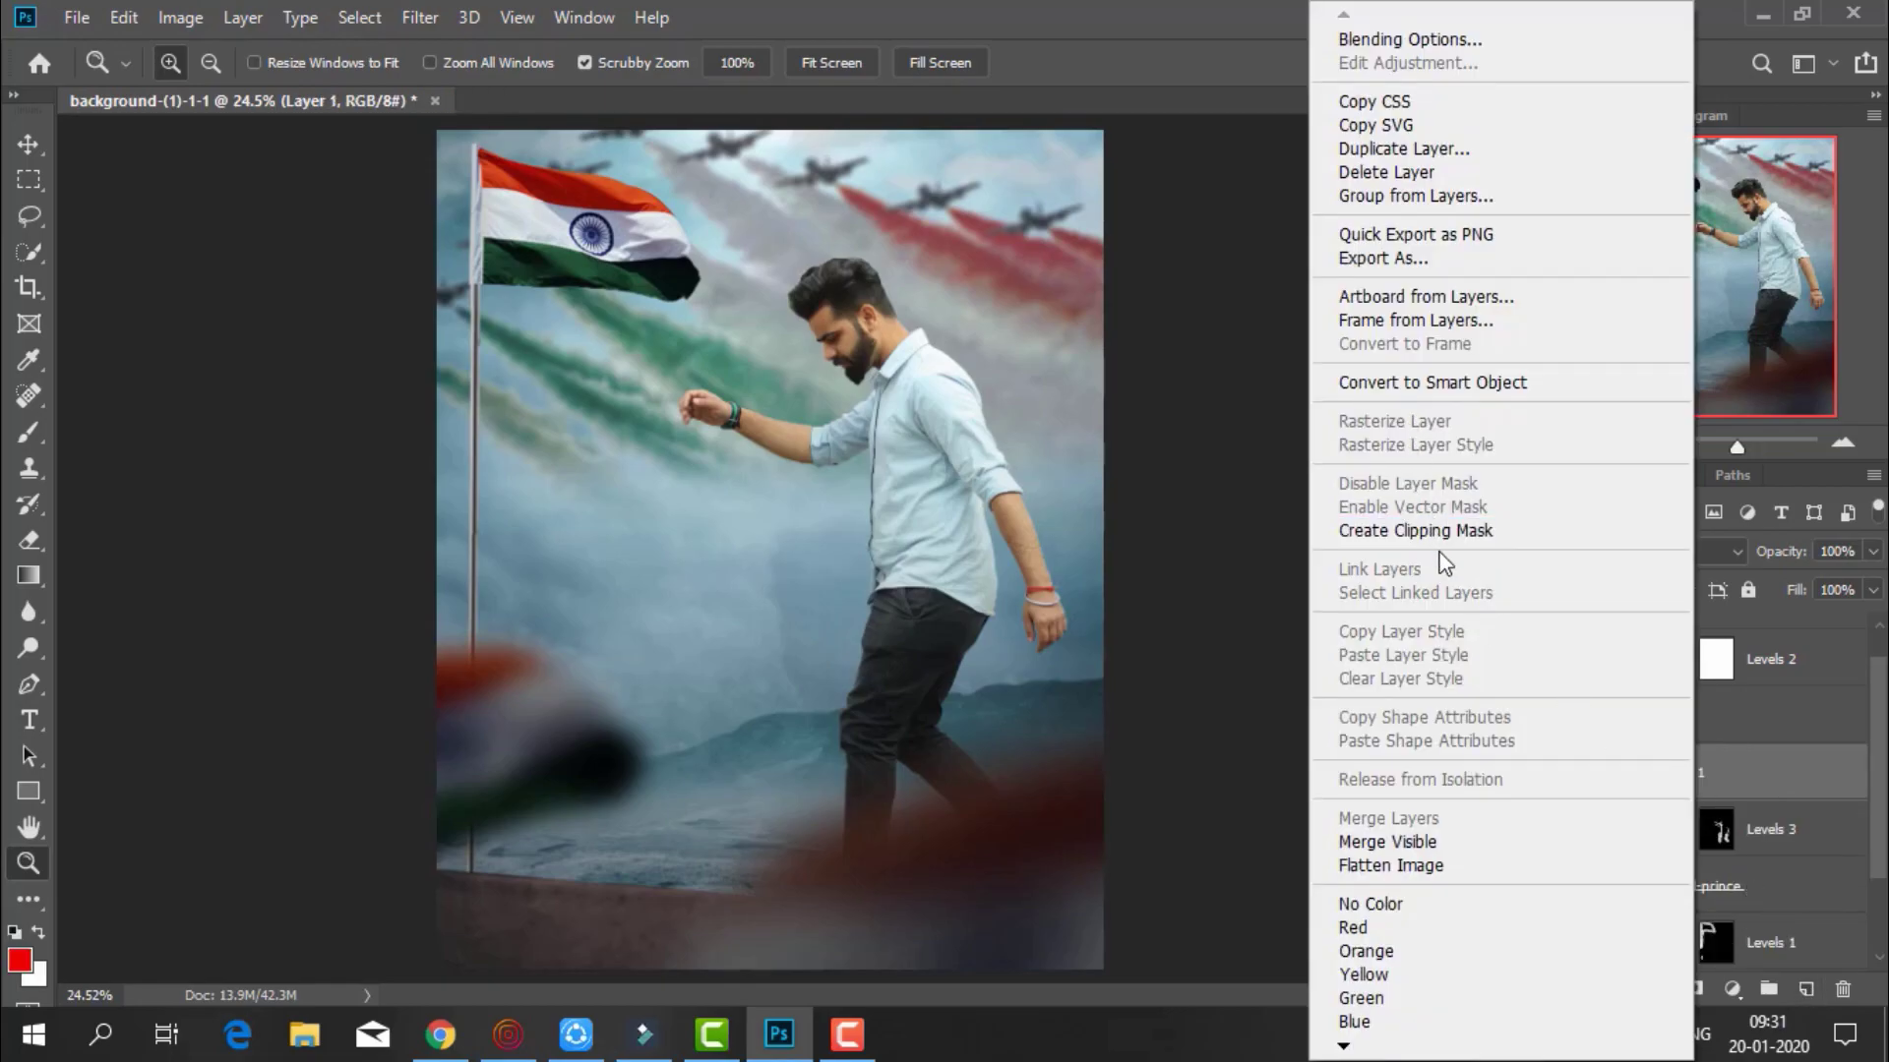
click(1440, 533)
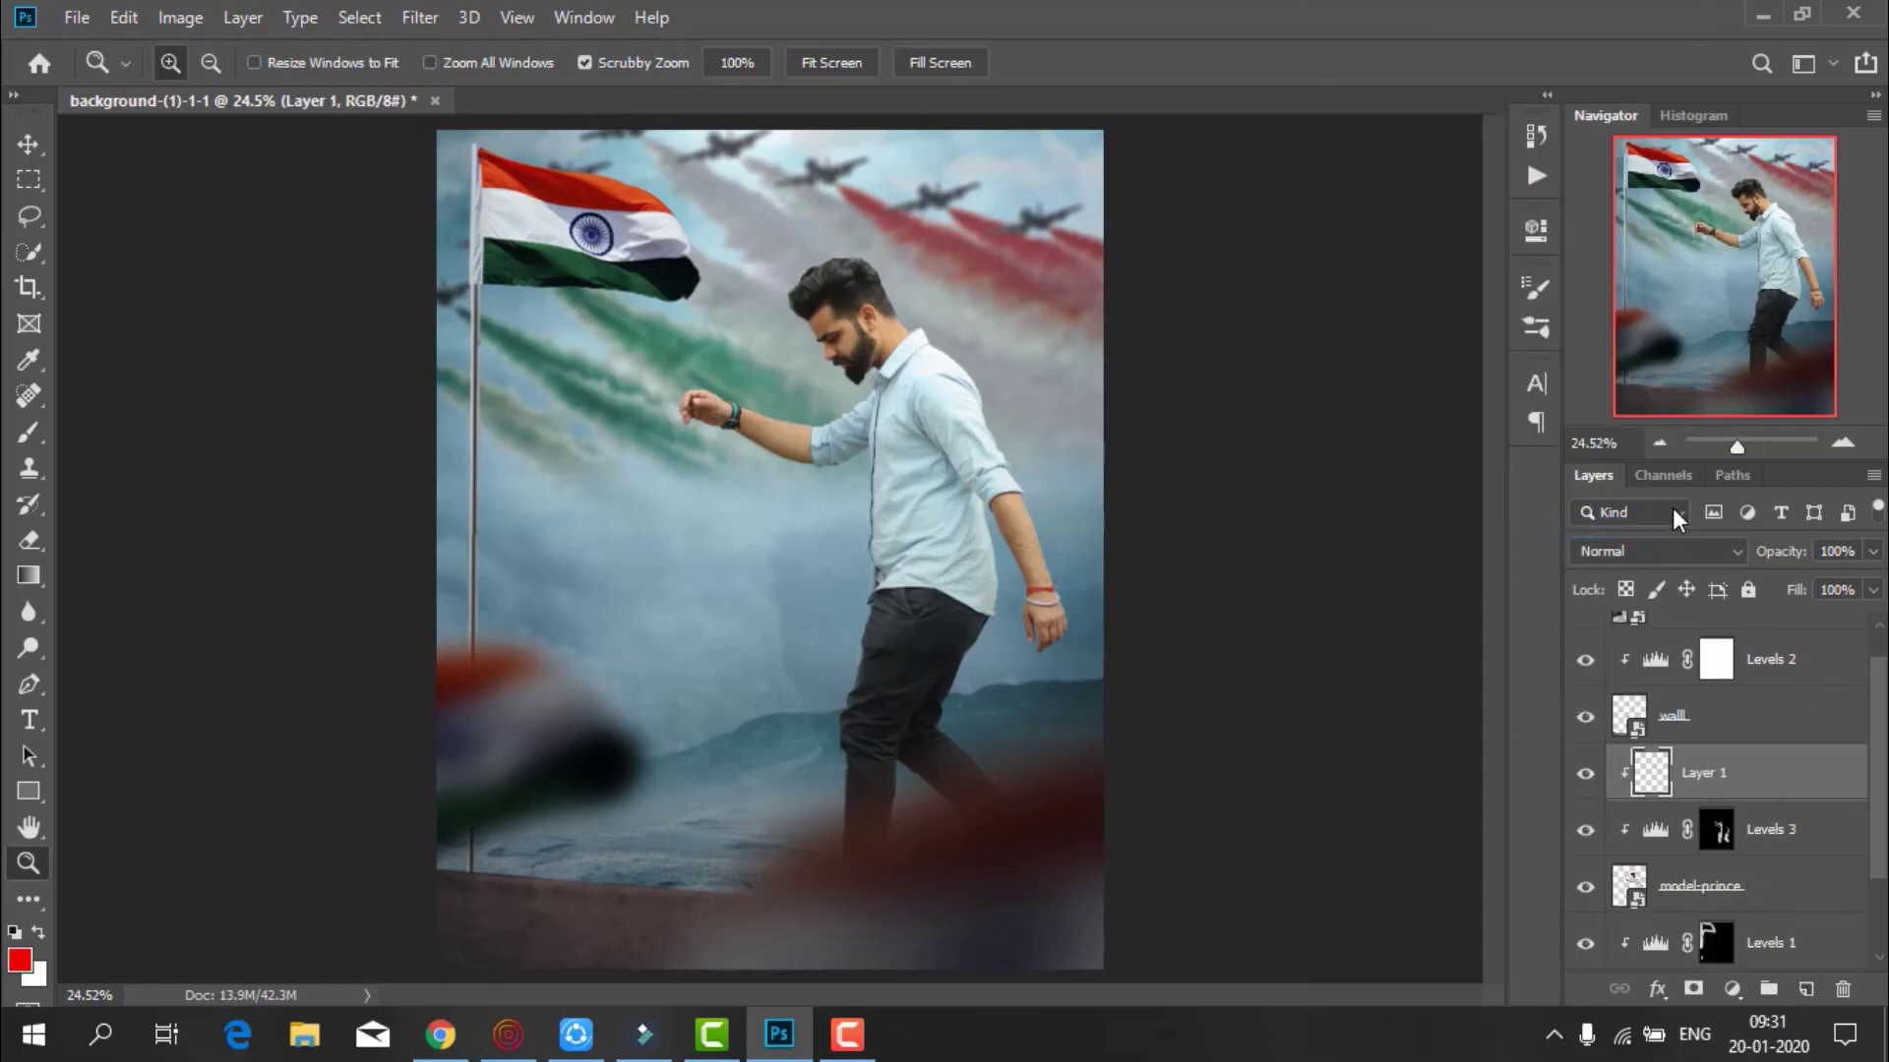
click(1653, 551)
click(1598, 655)
Fill Layer 1 with 50% gray
click(125, 17)
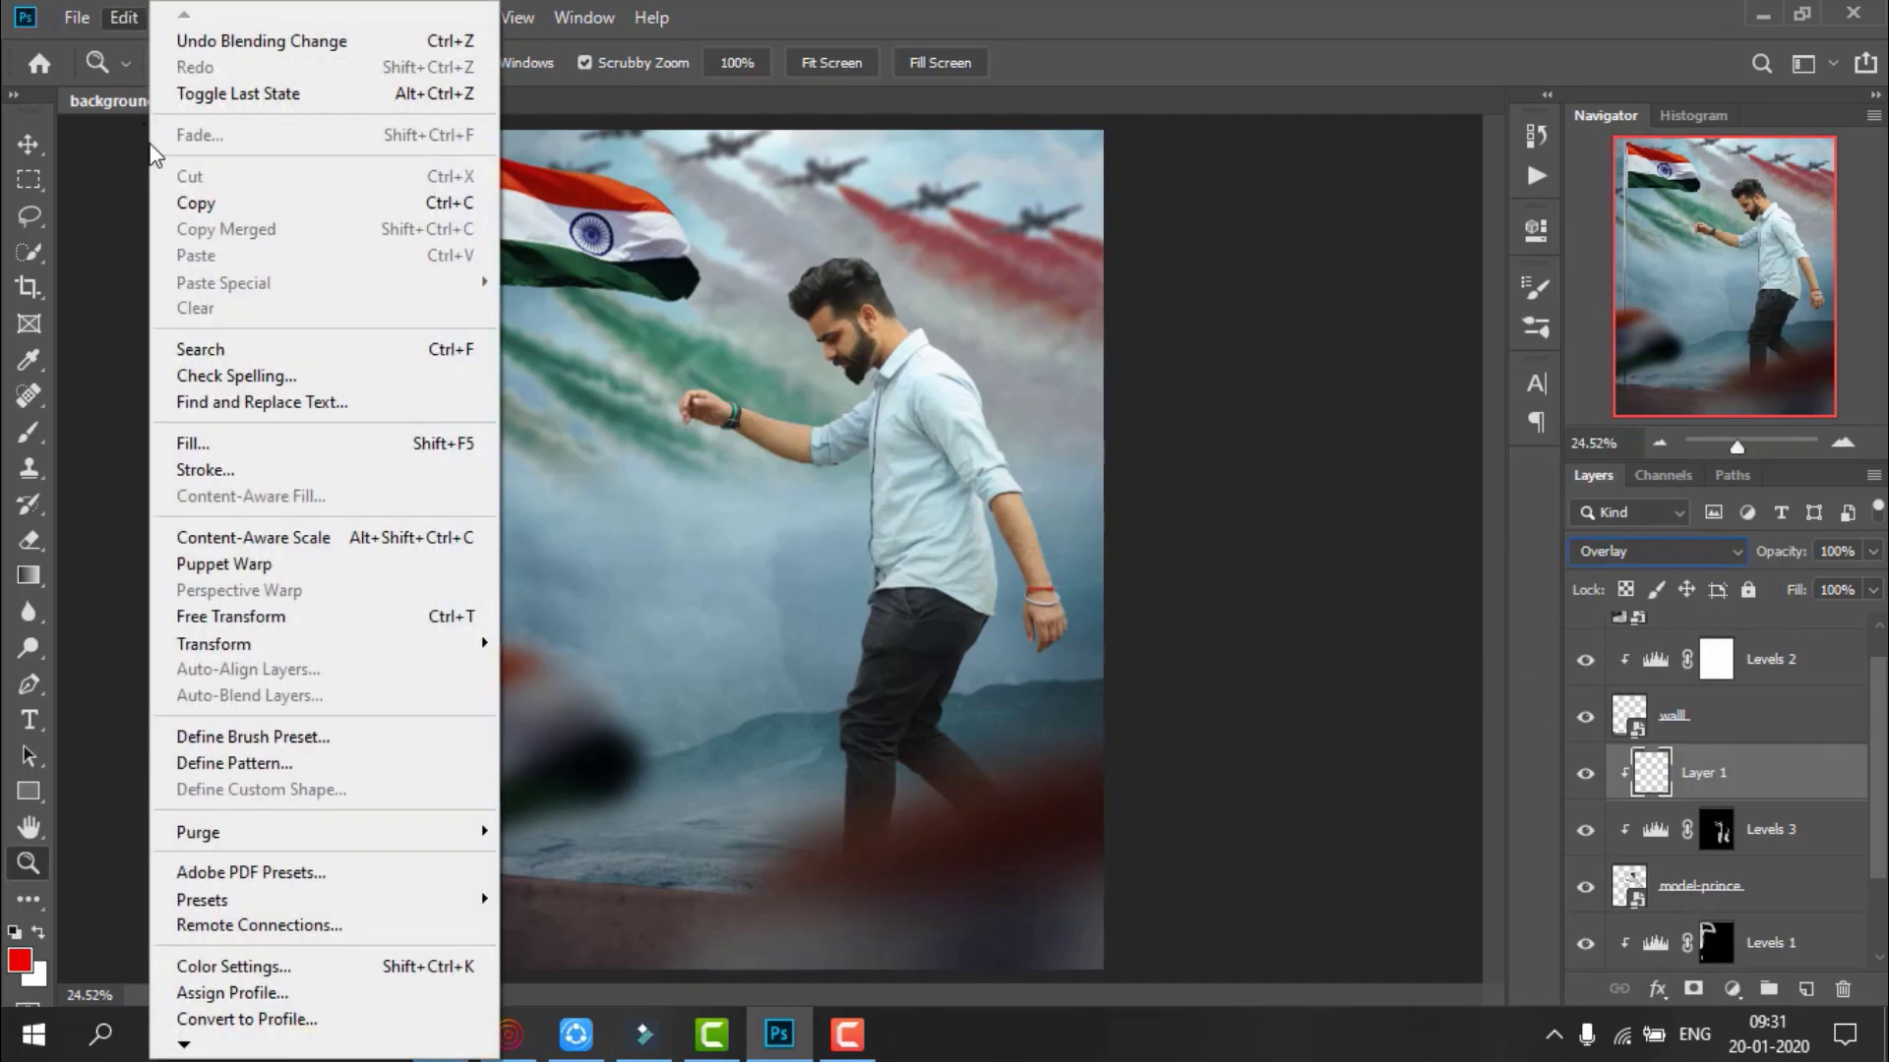
click(229, 444)
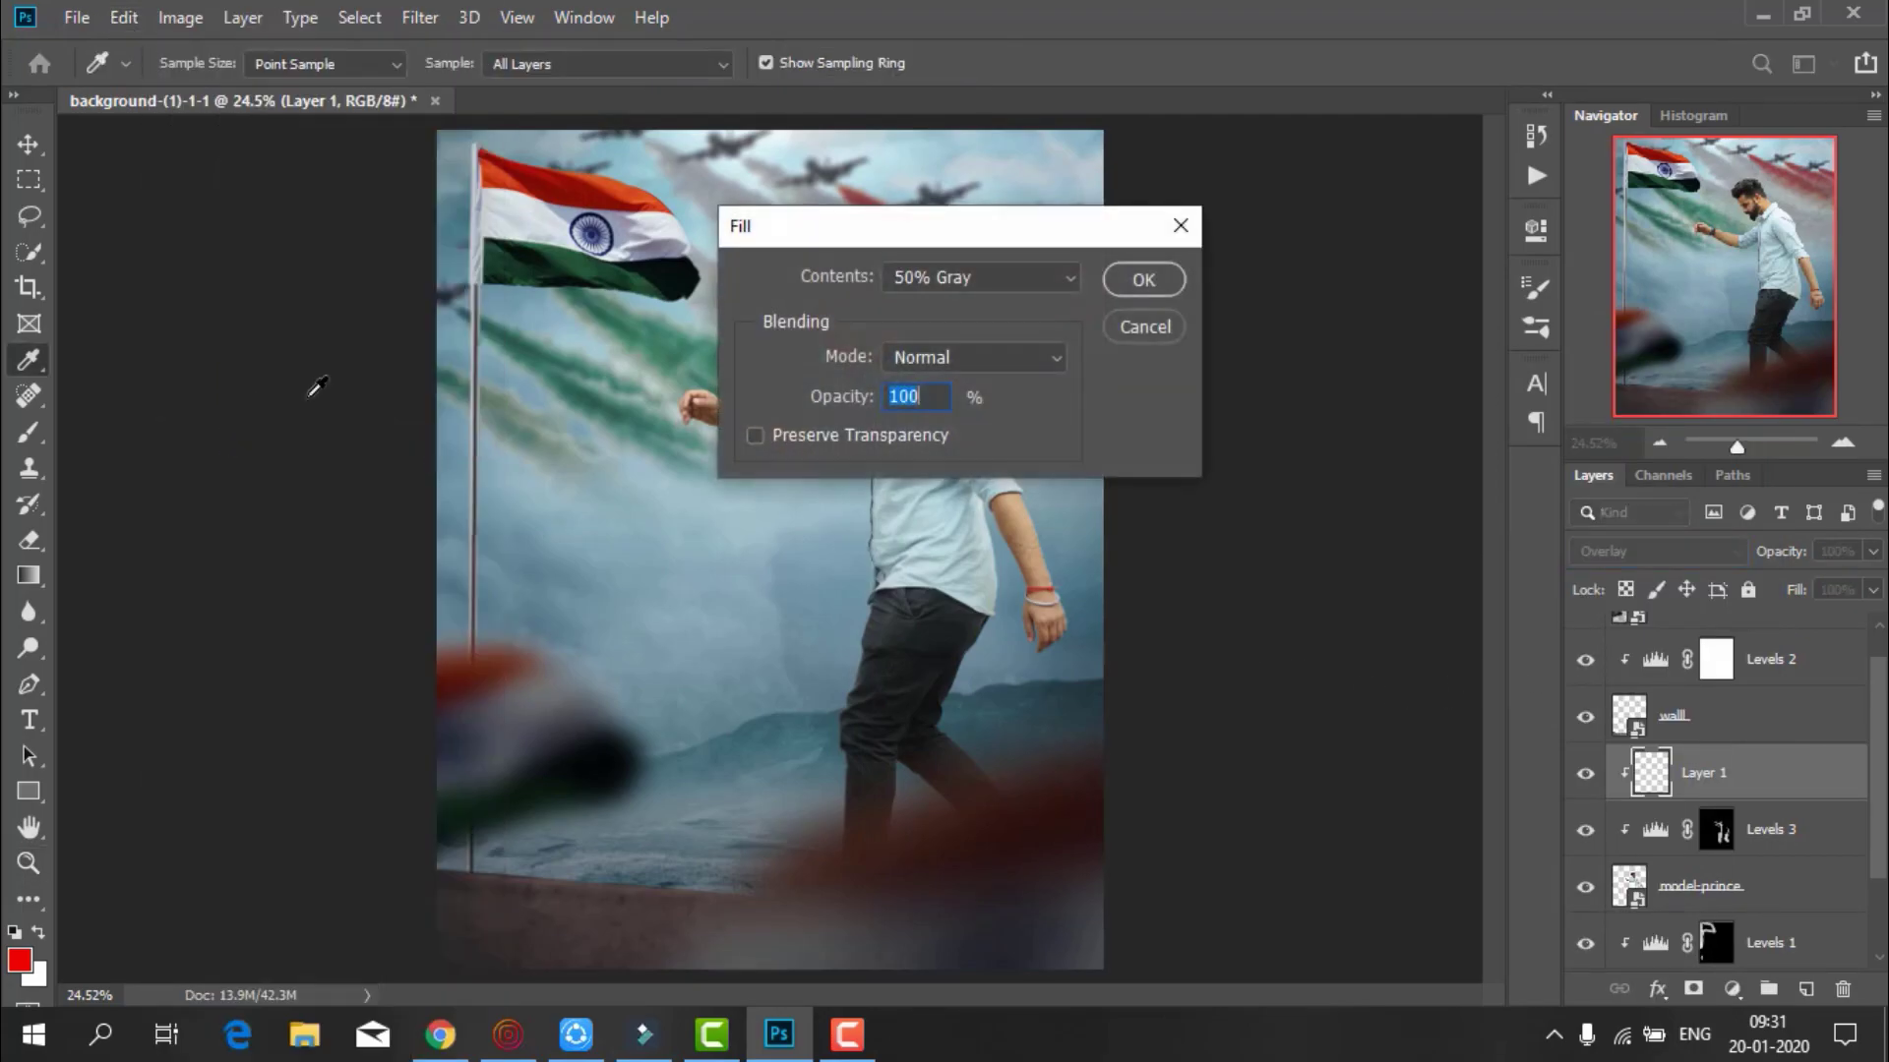
click(1141, 280)
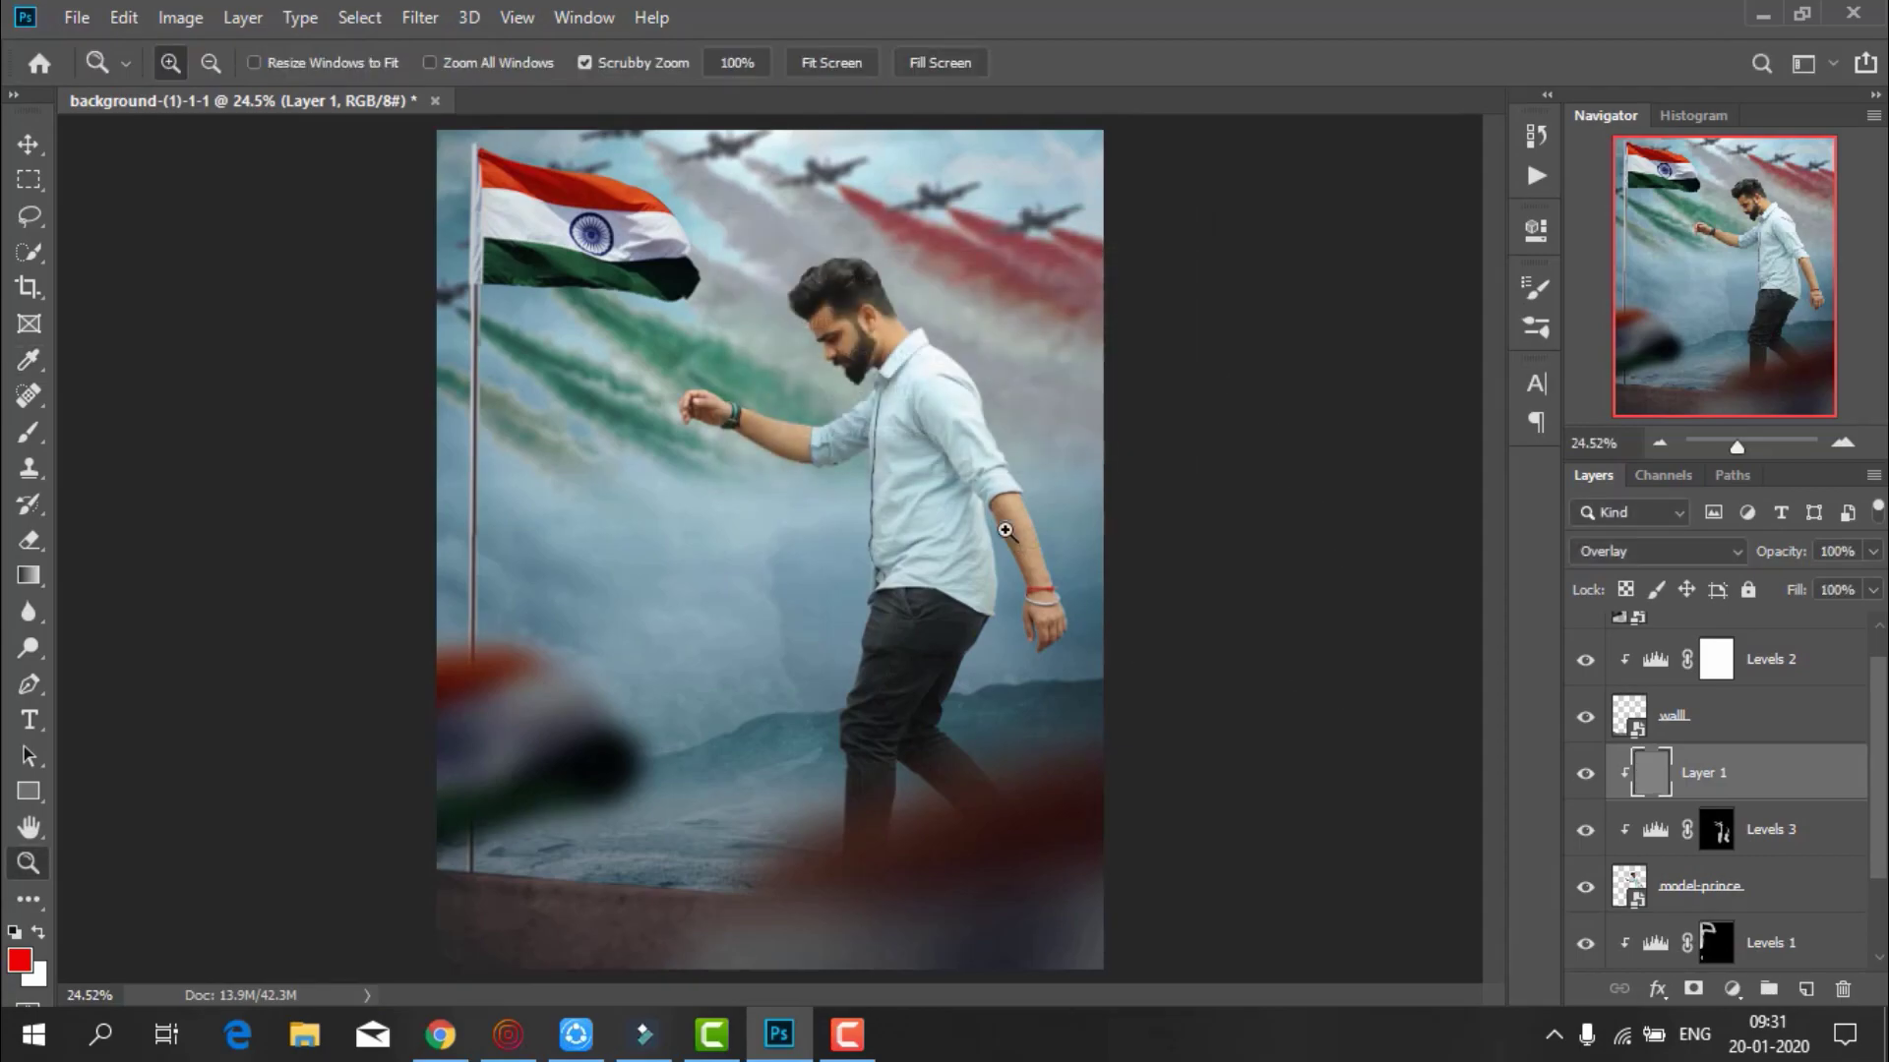
drag(1006, 531, 1118, 632)
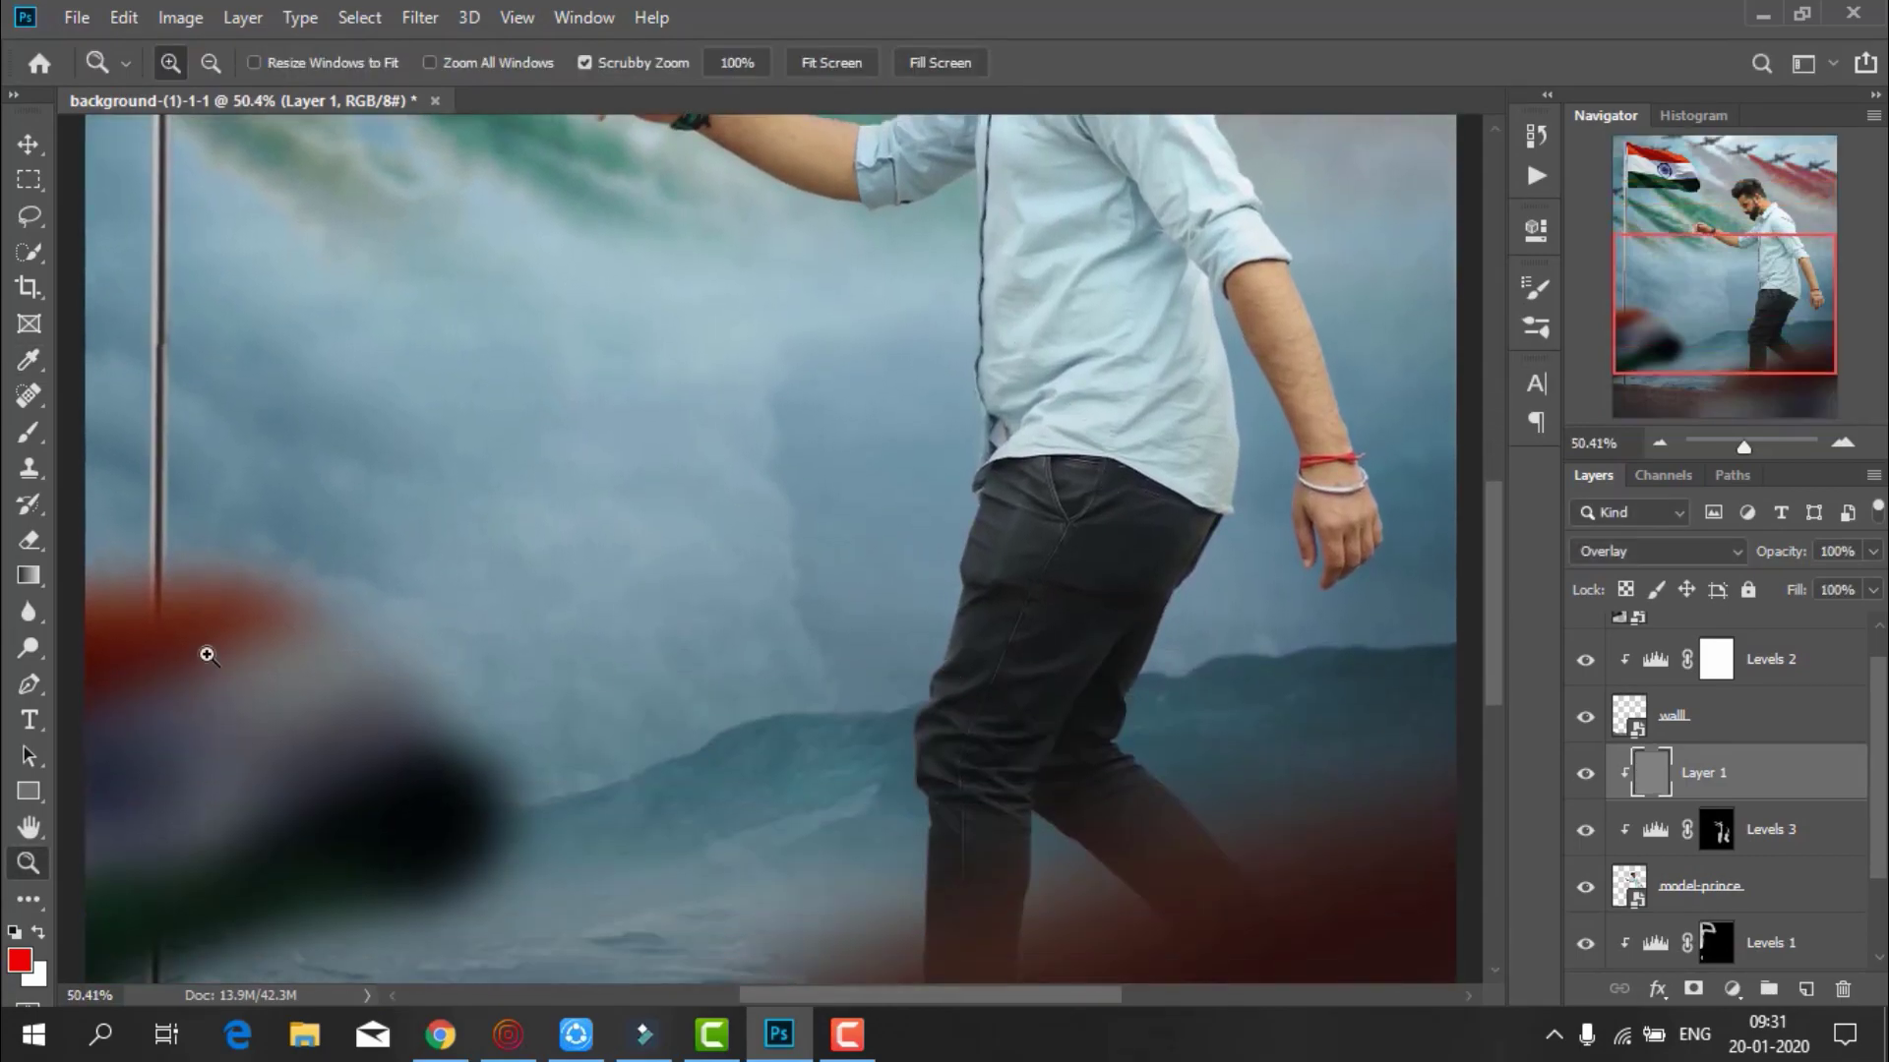
Dodge highlights onto the man's shirt and arms at Midtones, 7% exposure
click(29, 647)
scroll(878, 701, down, 1)
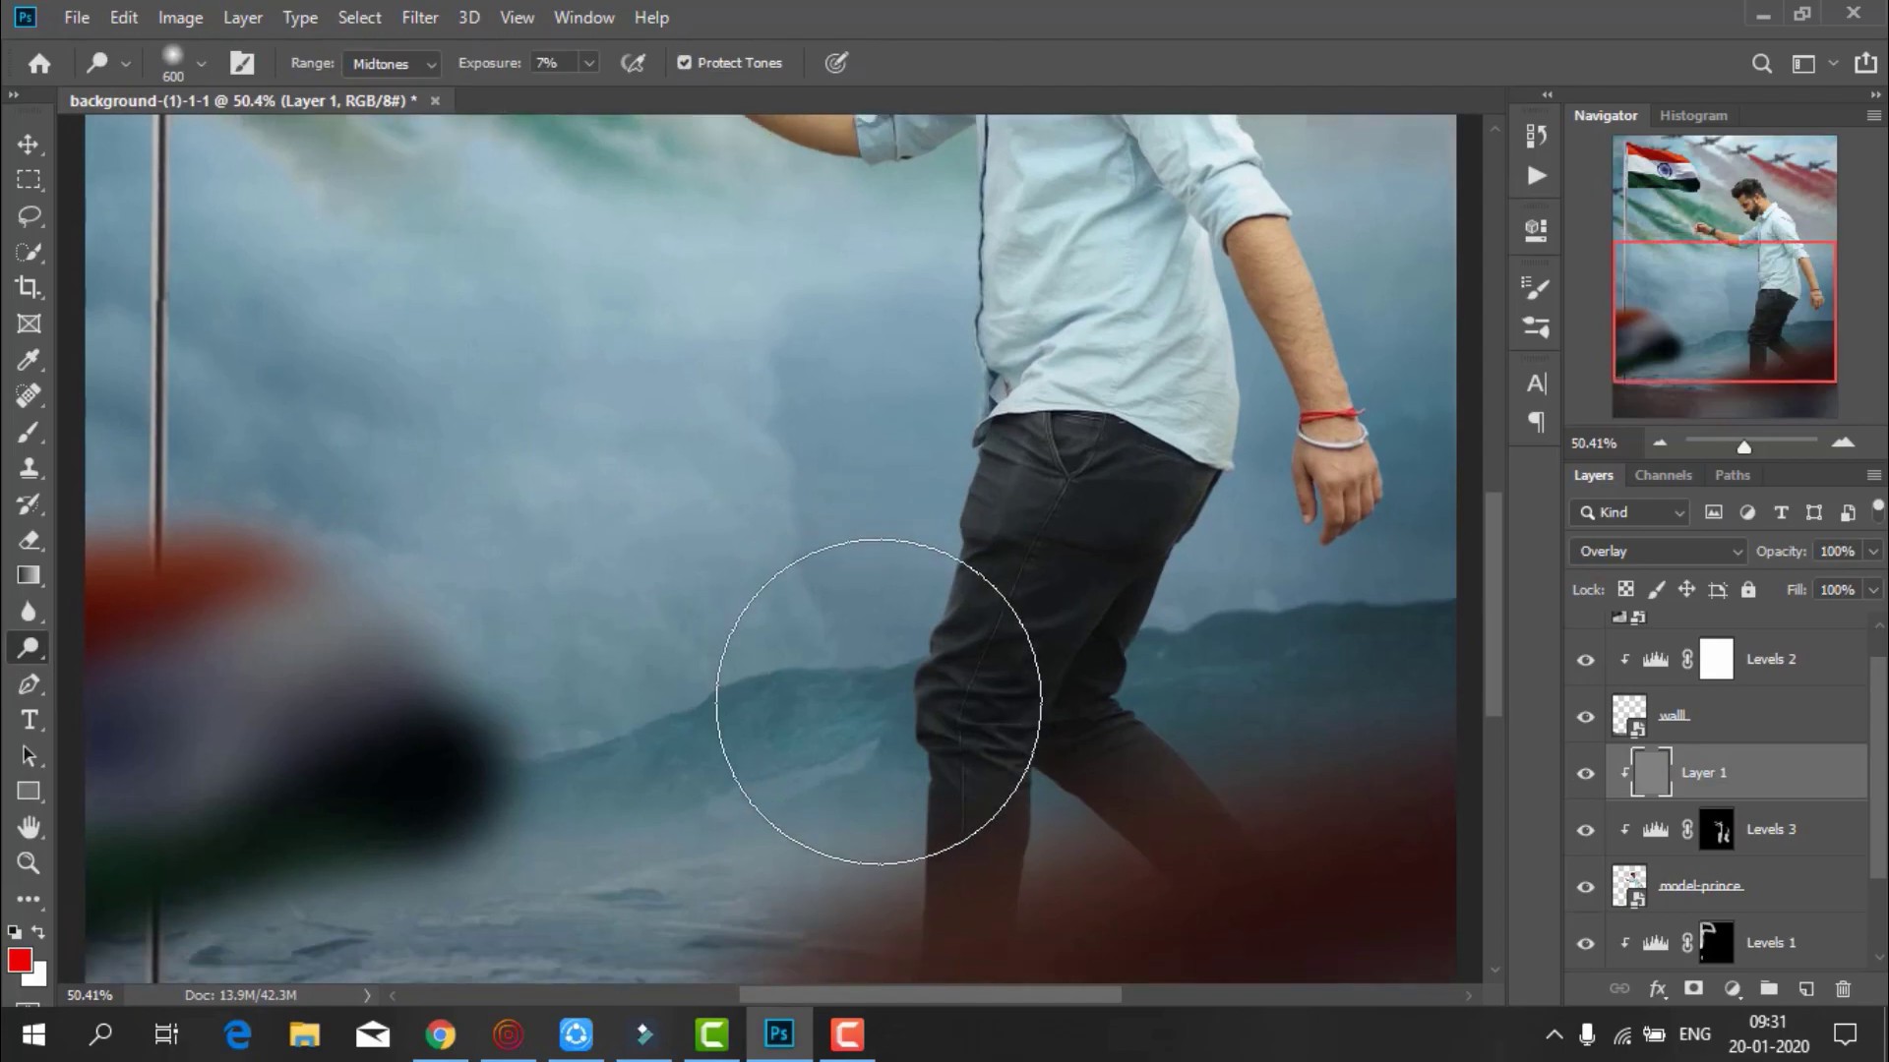
key(bracketleft)
key(bracketleft)
key(bracketleft)
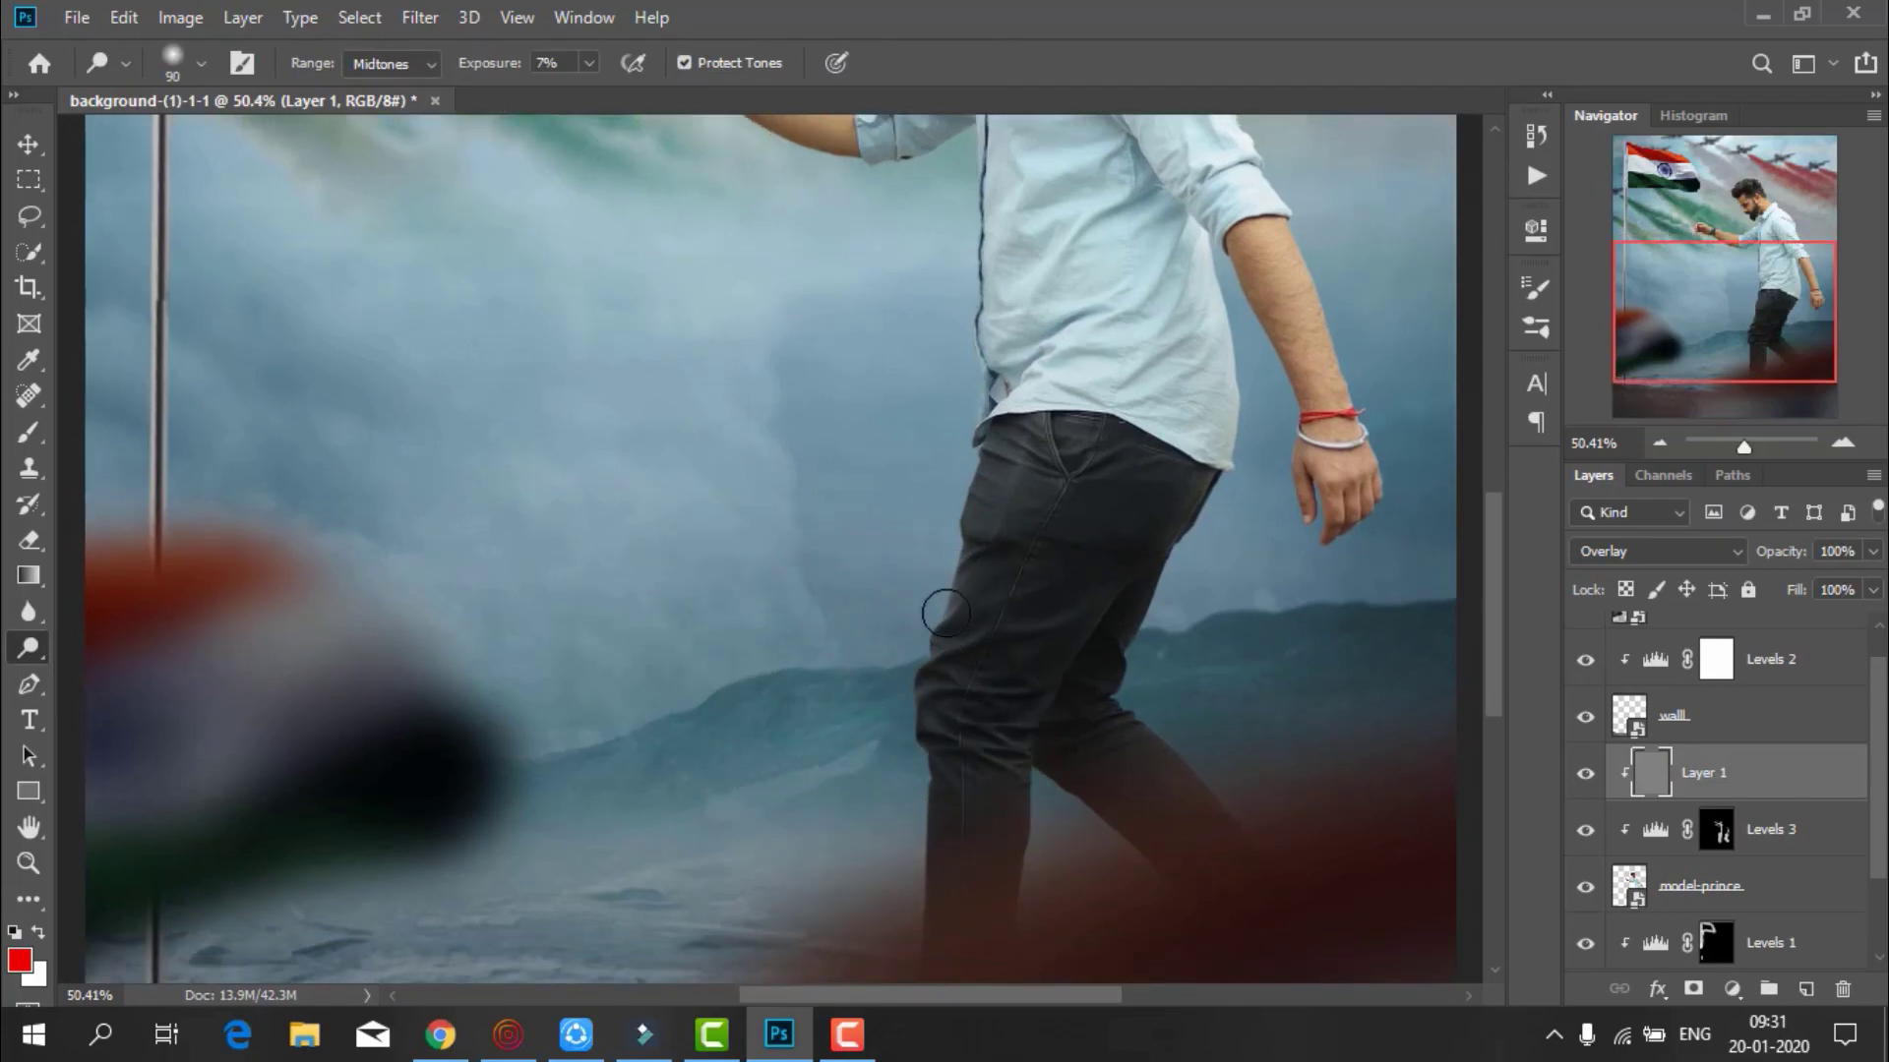
scroll(975, 498, down, 2)
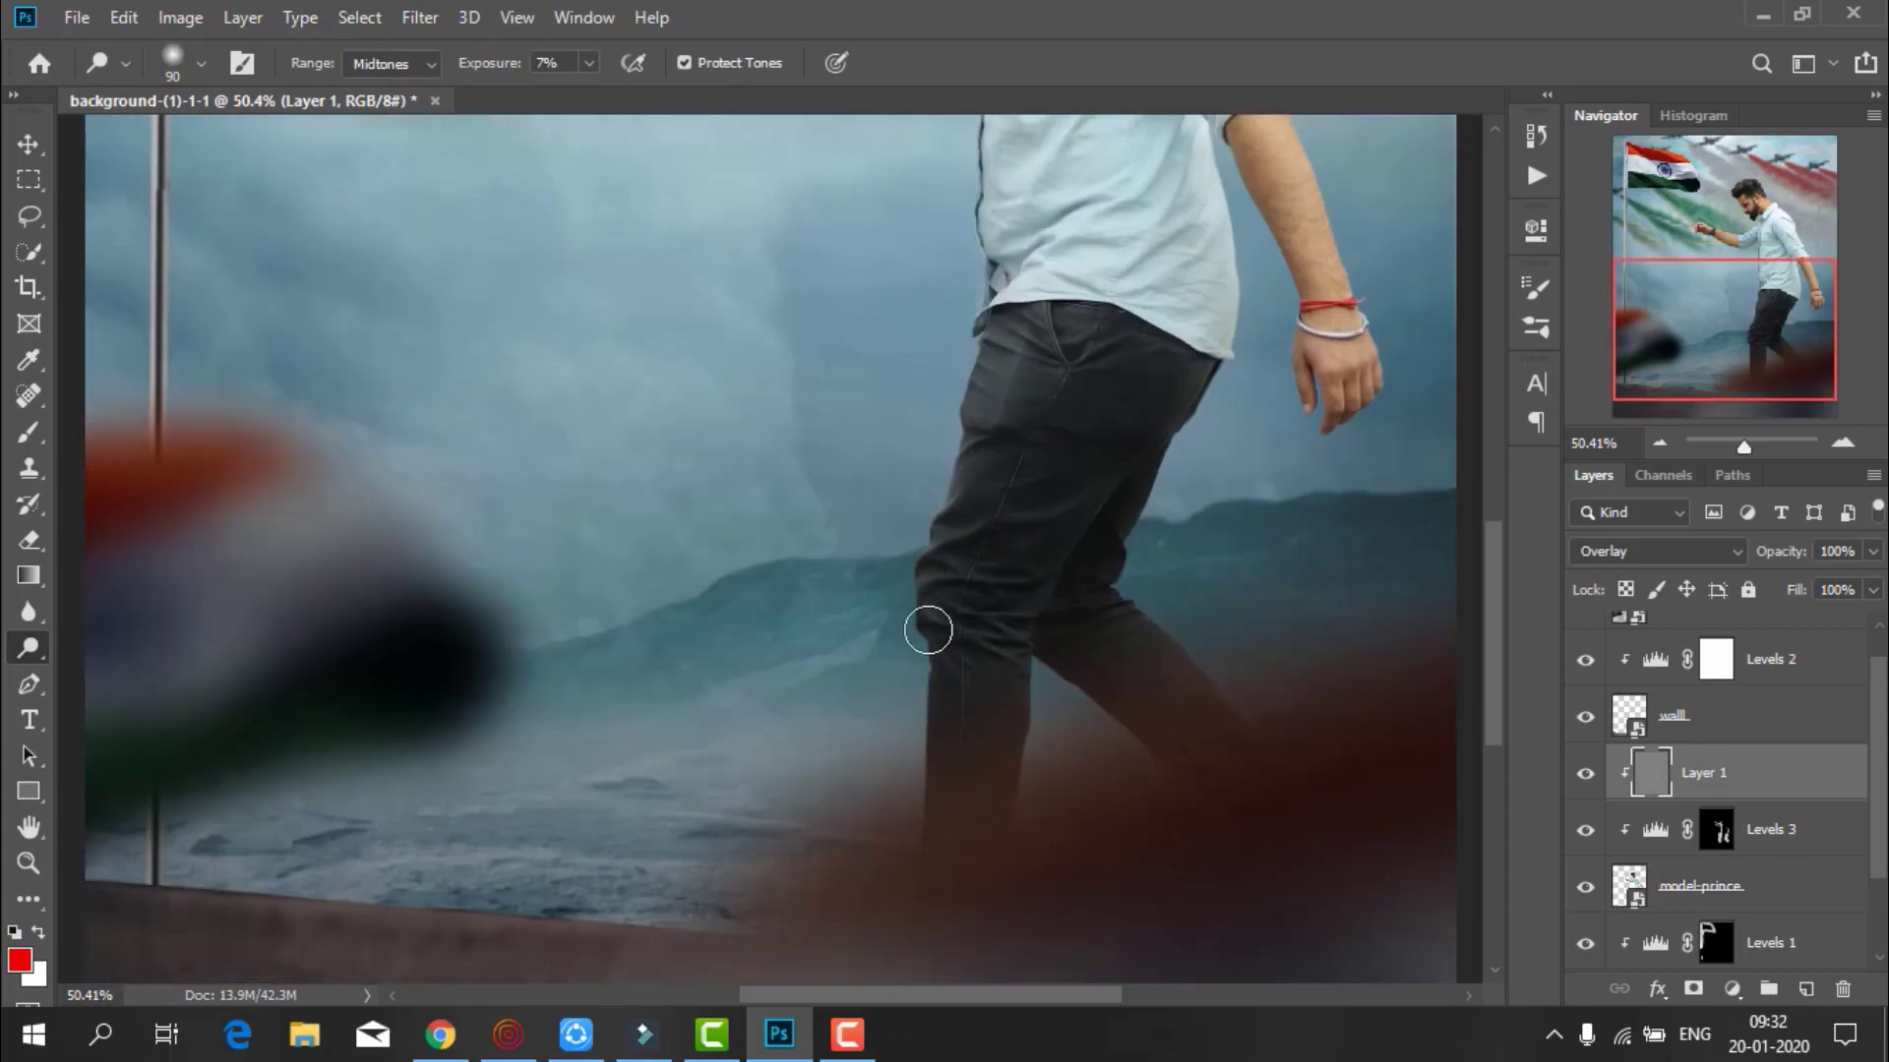
scroll(1134, 532, up, 1)
key(bracketright)
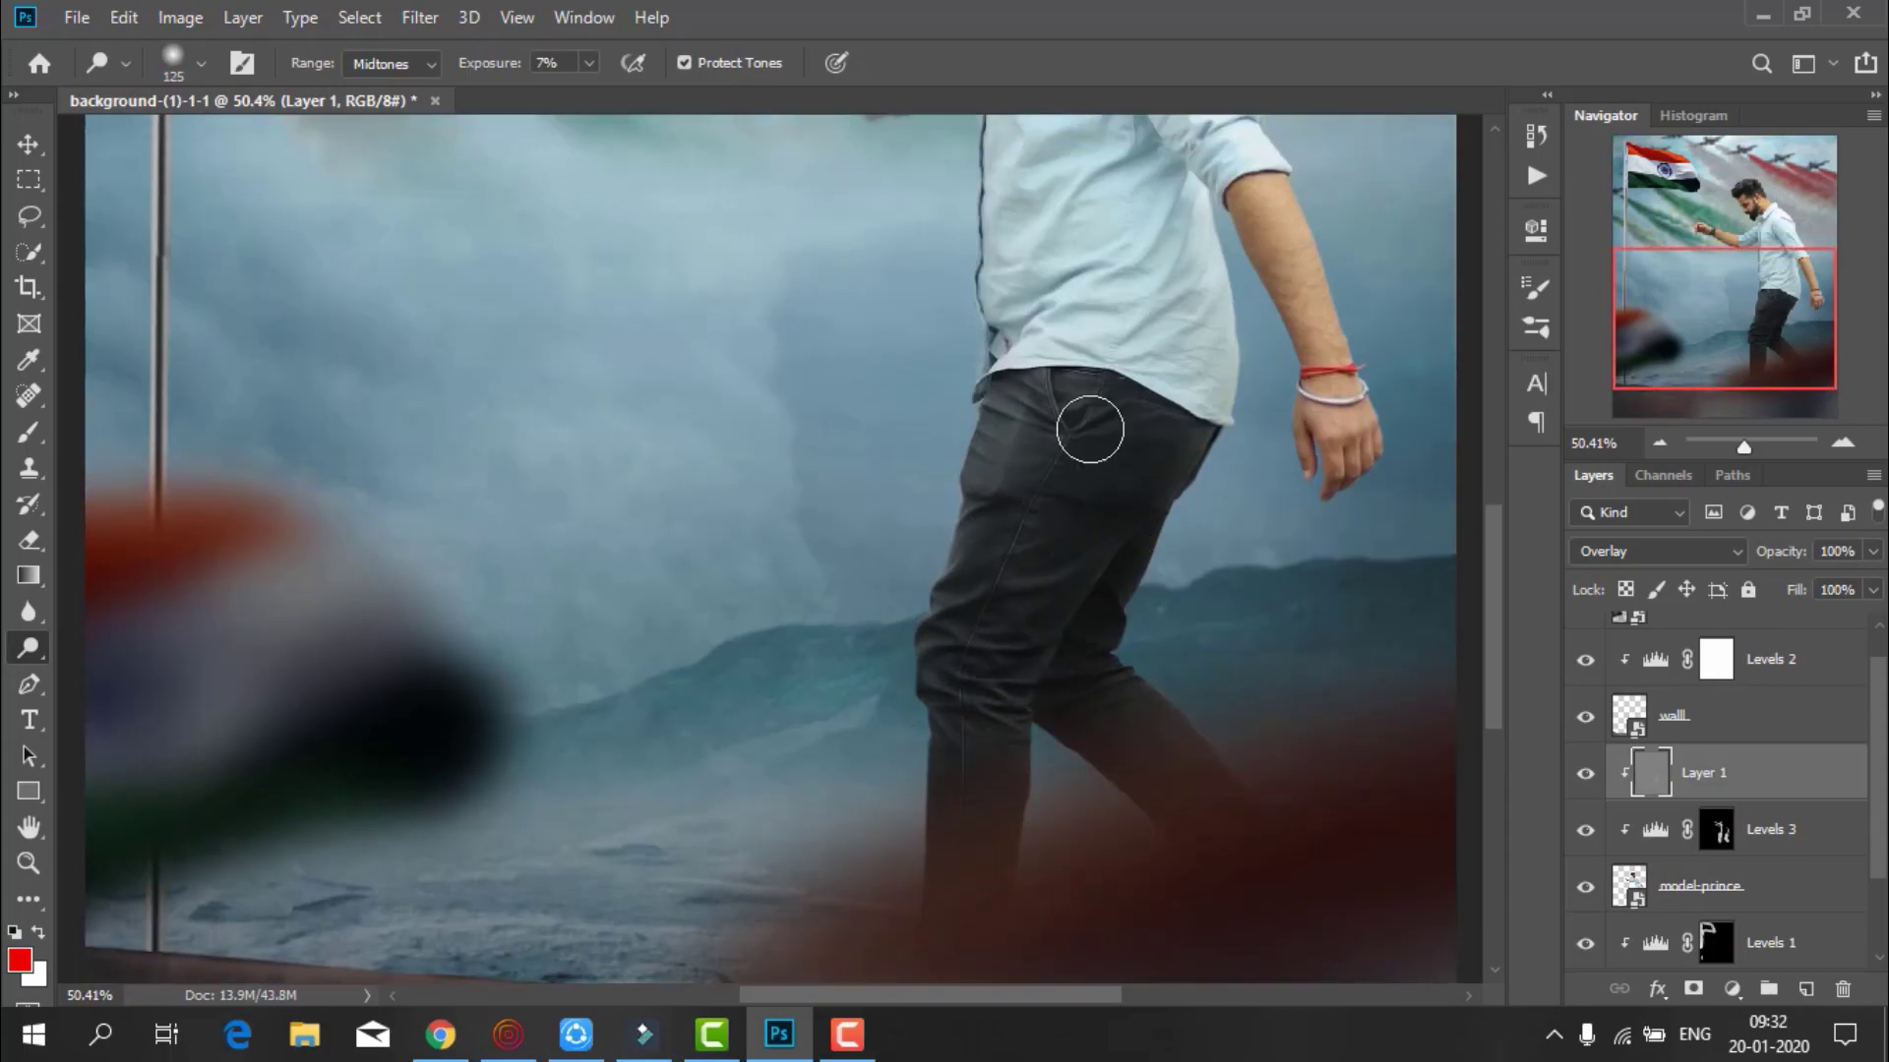
scroll(1009, 693, down, 1)
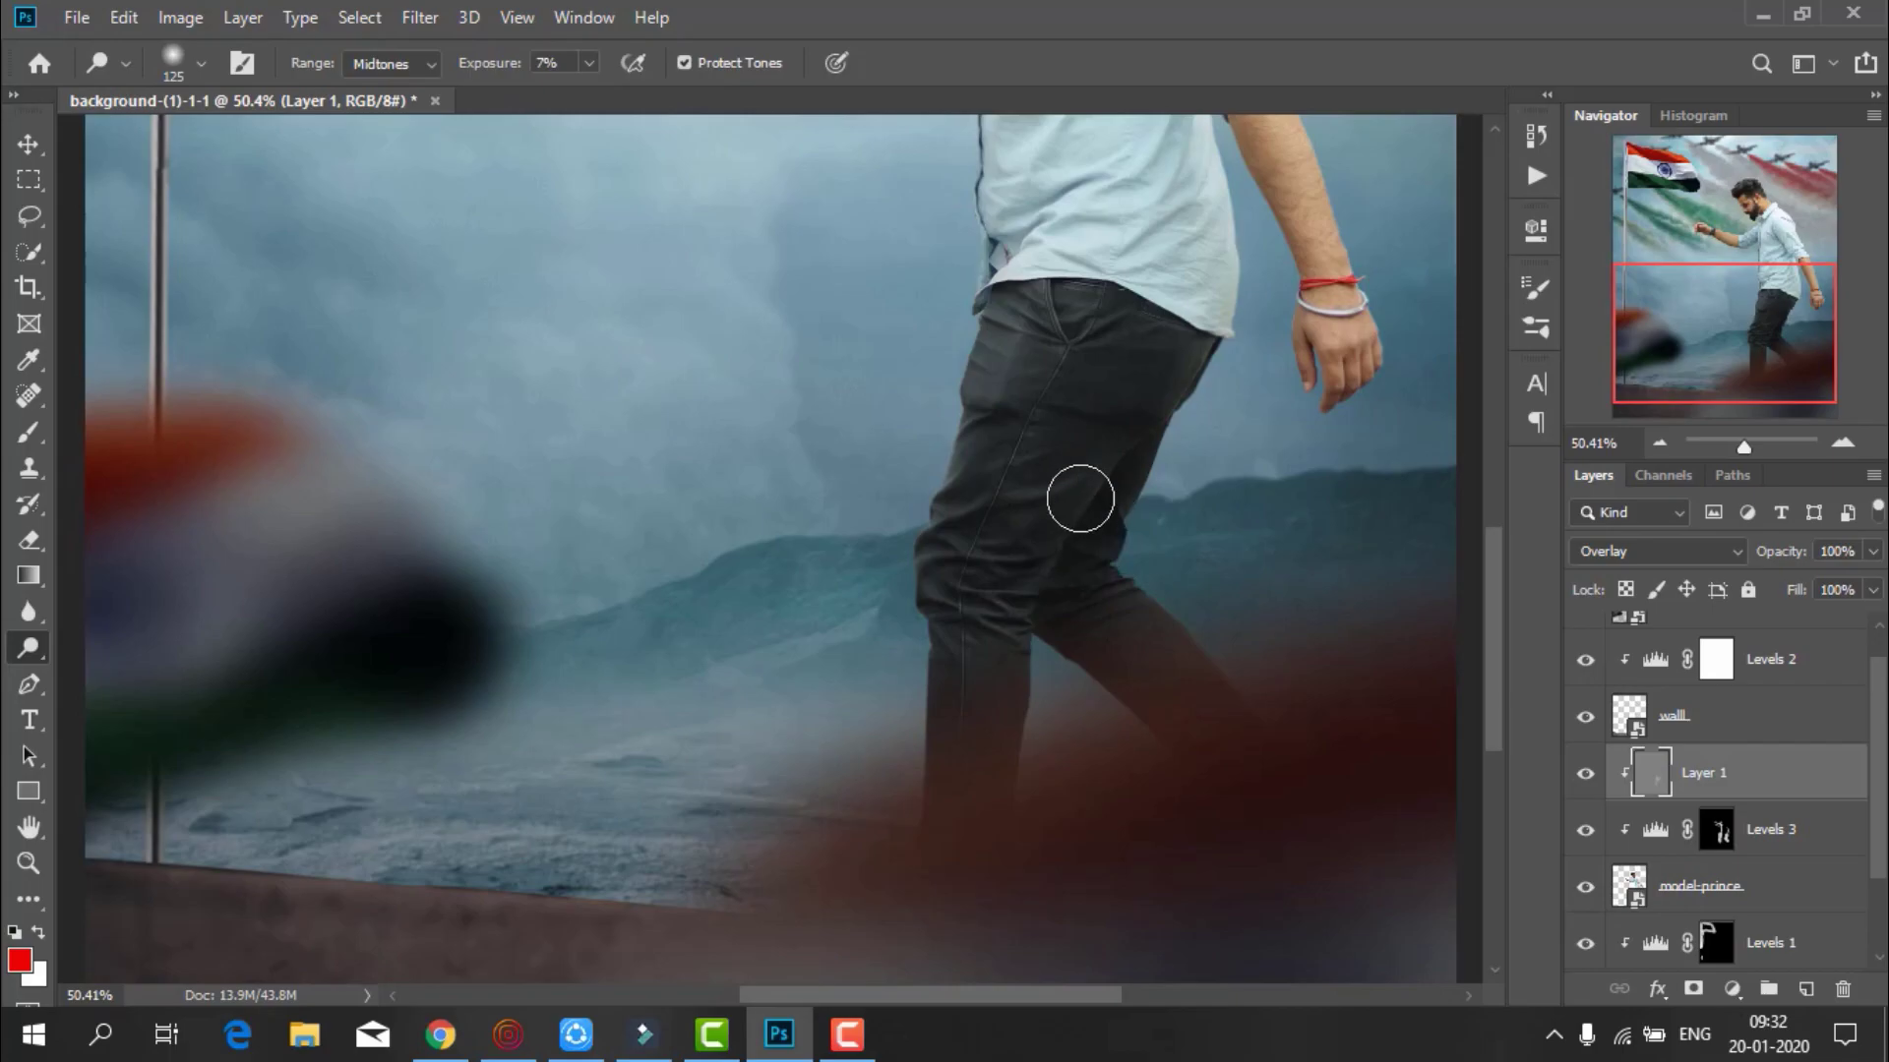
scroll(1064, 461, up, 3)
scroll(1223, 476, up, 1)
scroll(1259, 492, up, 1)
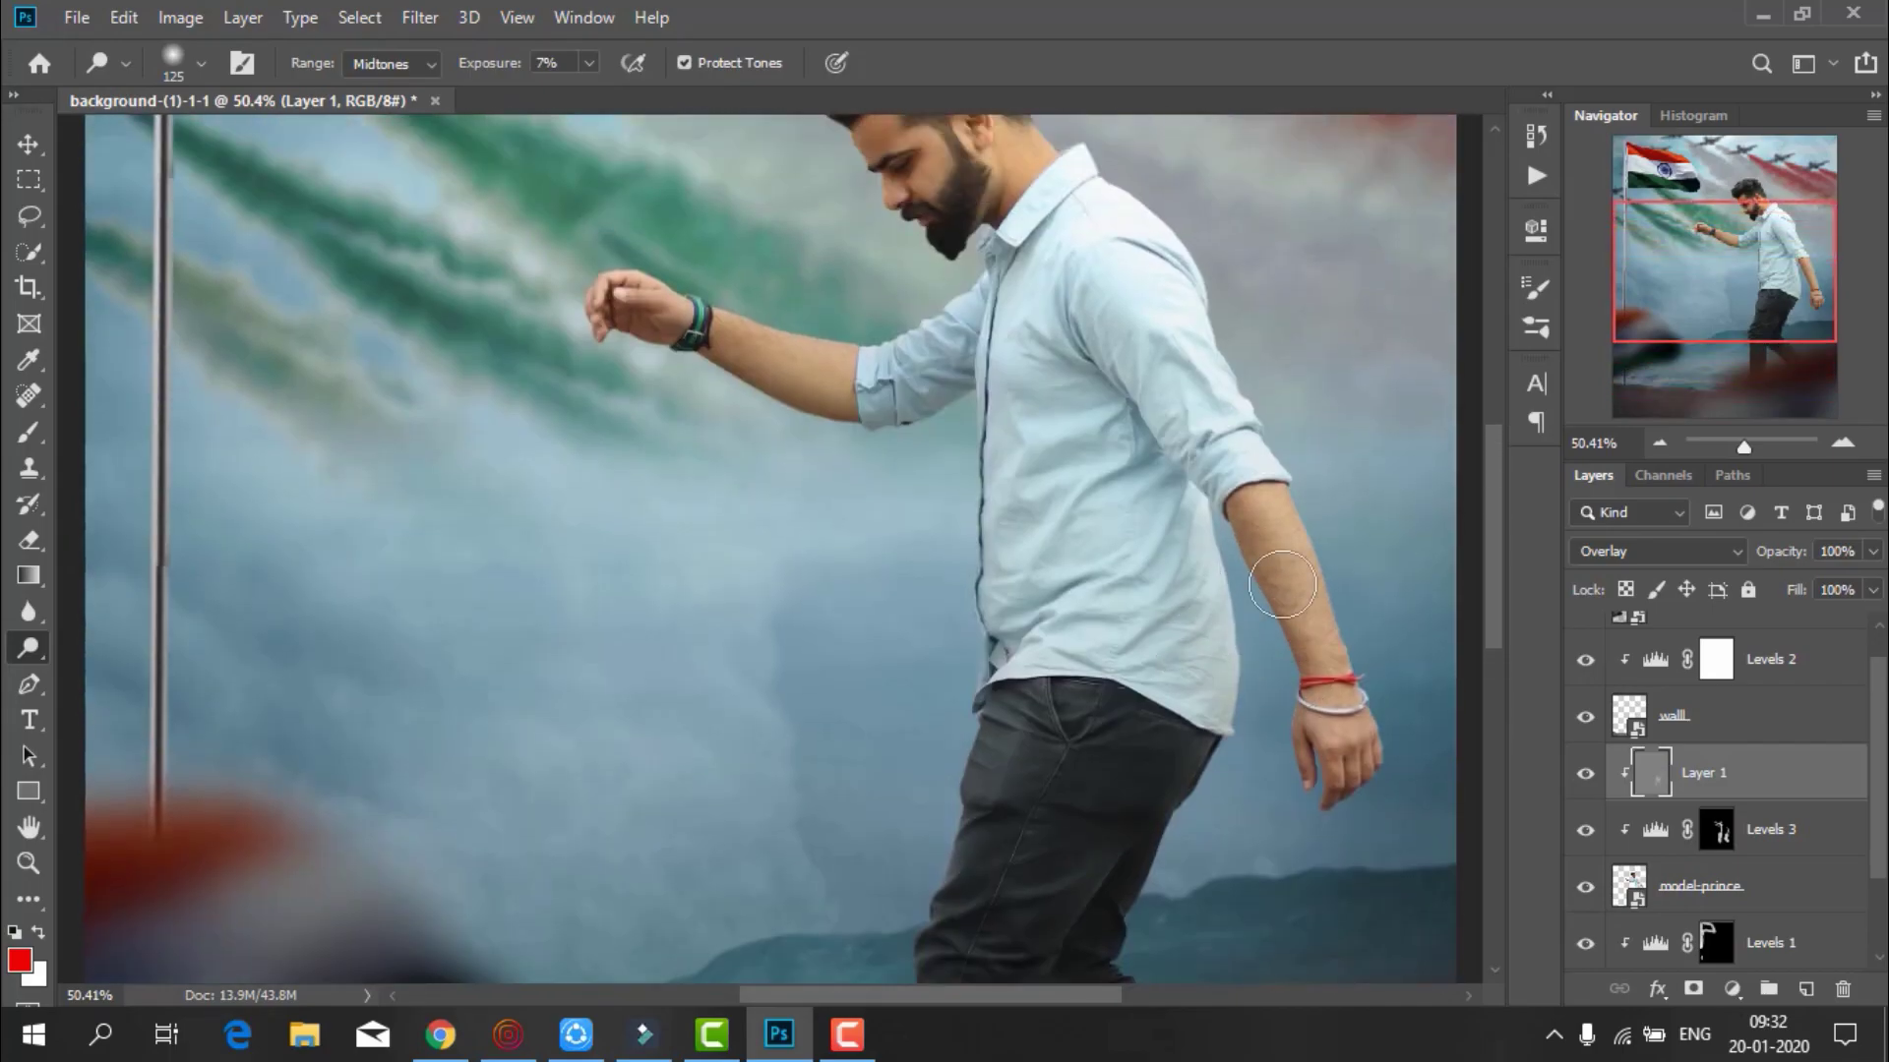
key(bracketleft)
key(bracketleft)
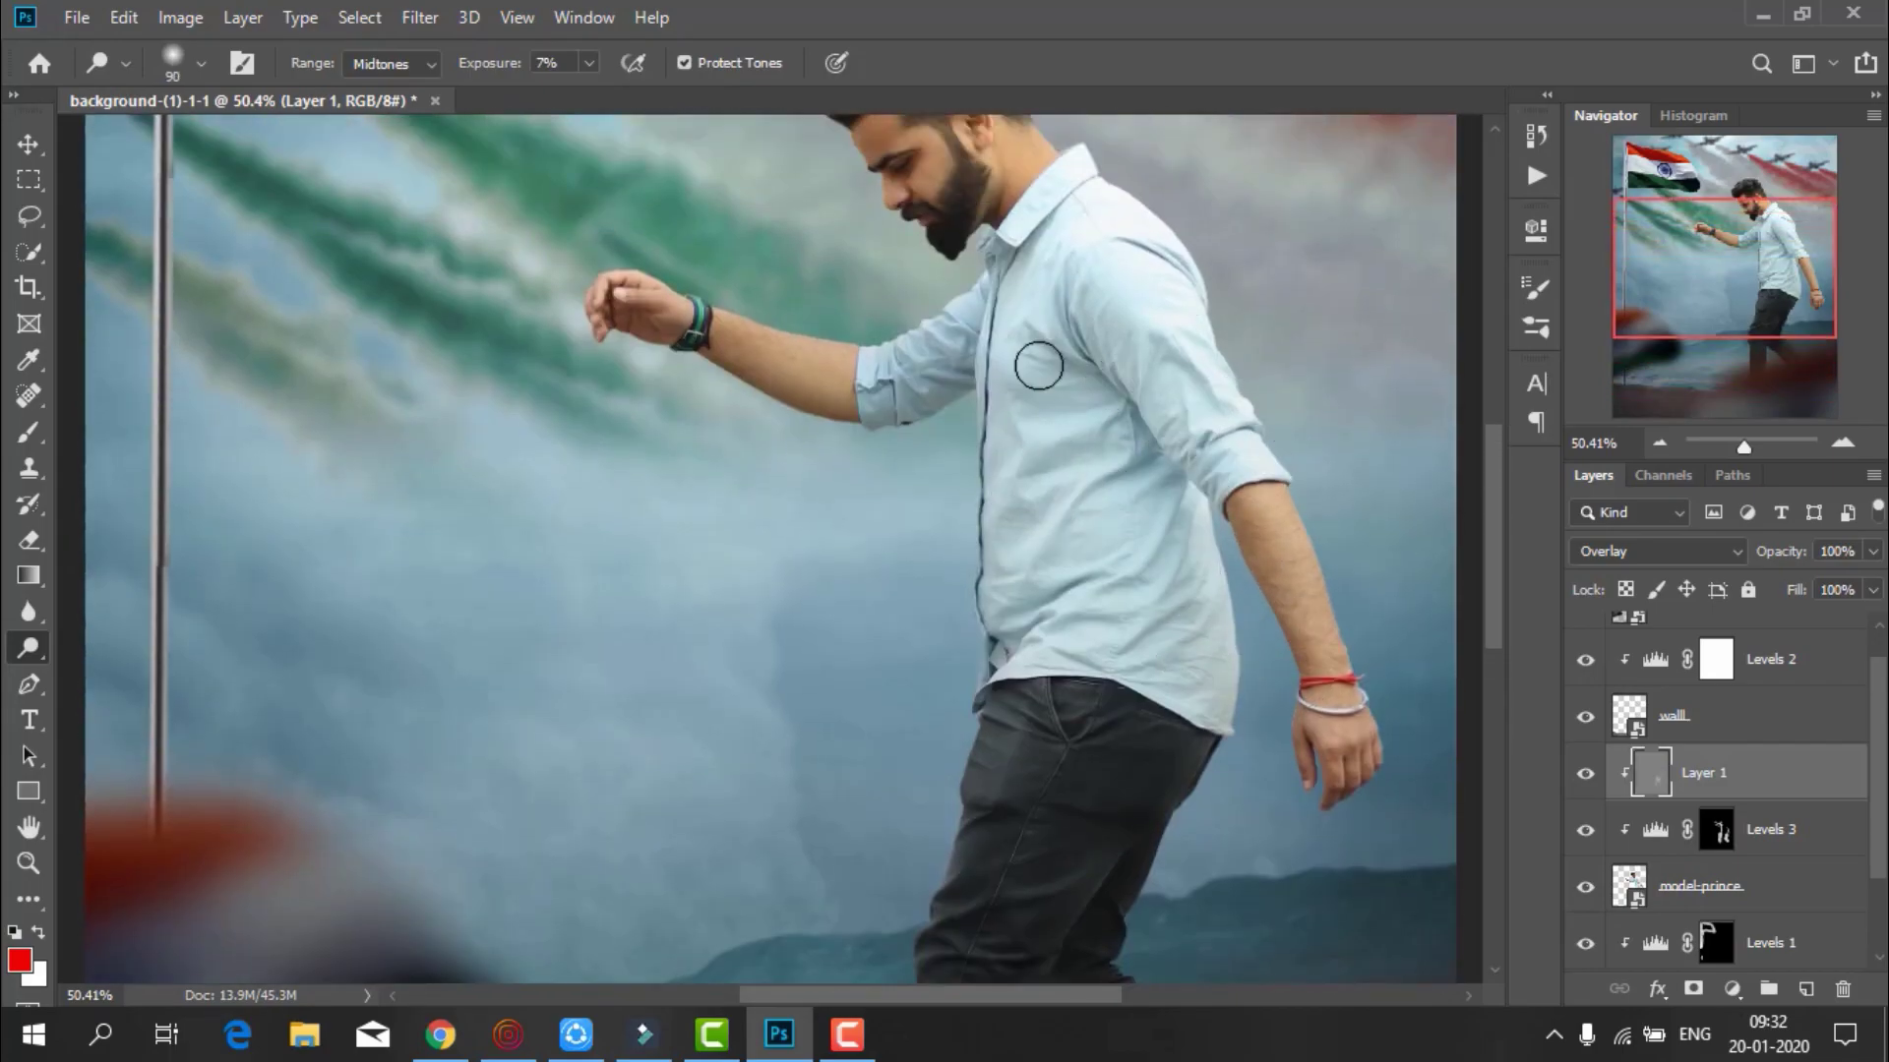
scroll(1024, 567, down, 1)
scroll(785, 406, up, 2)
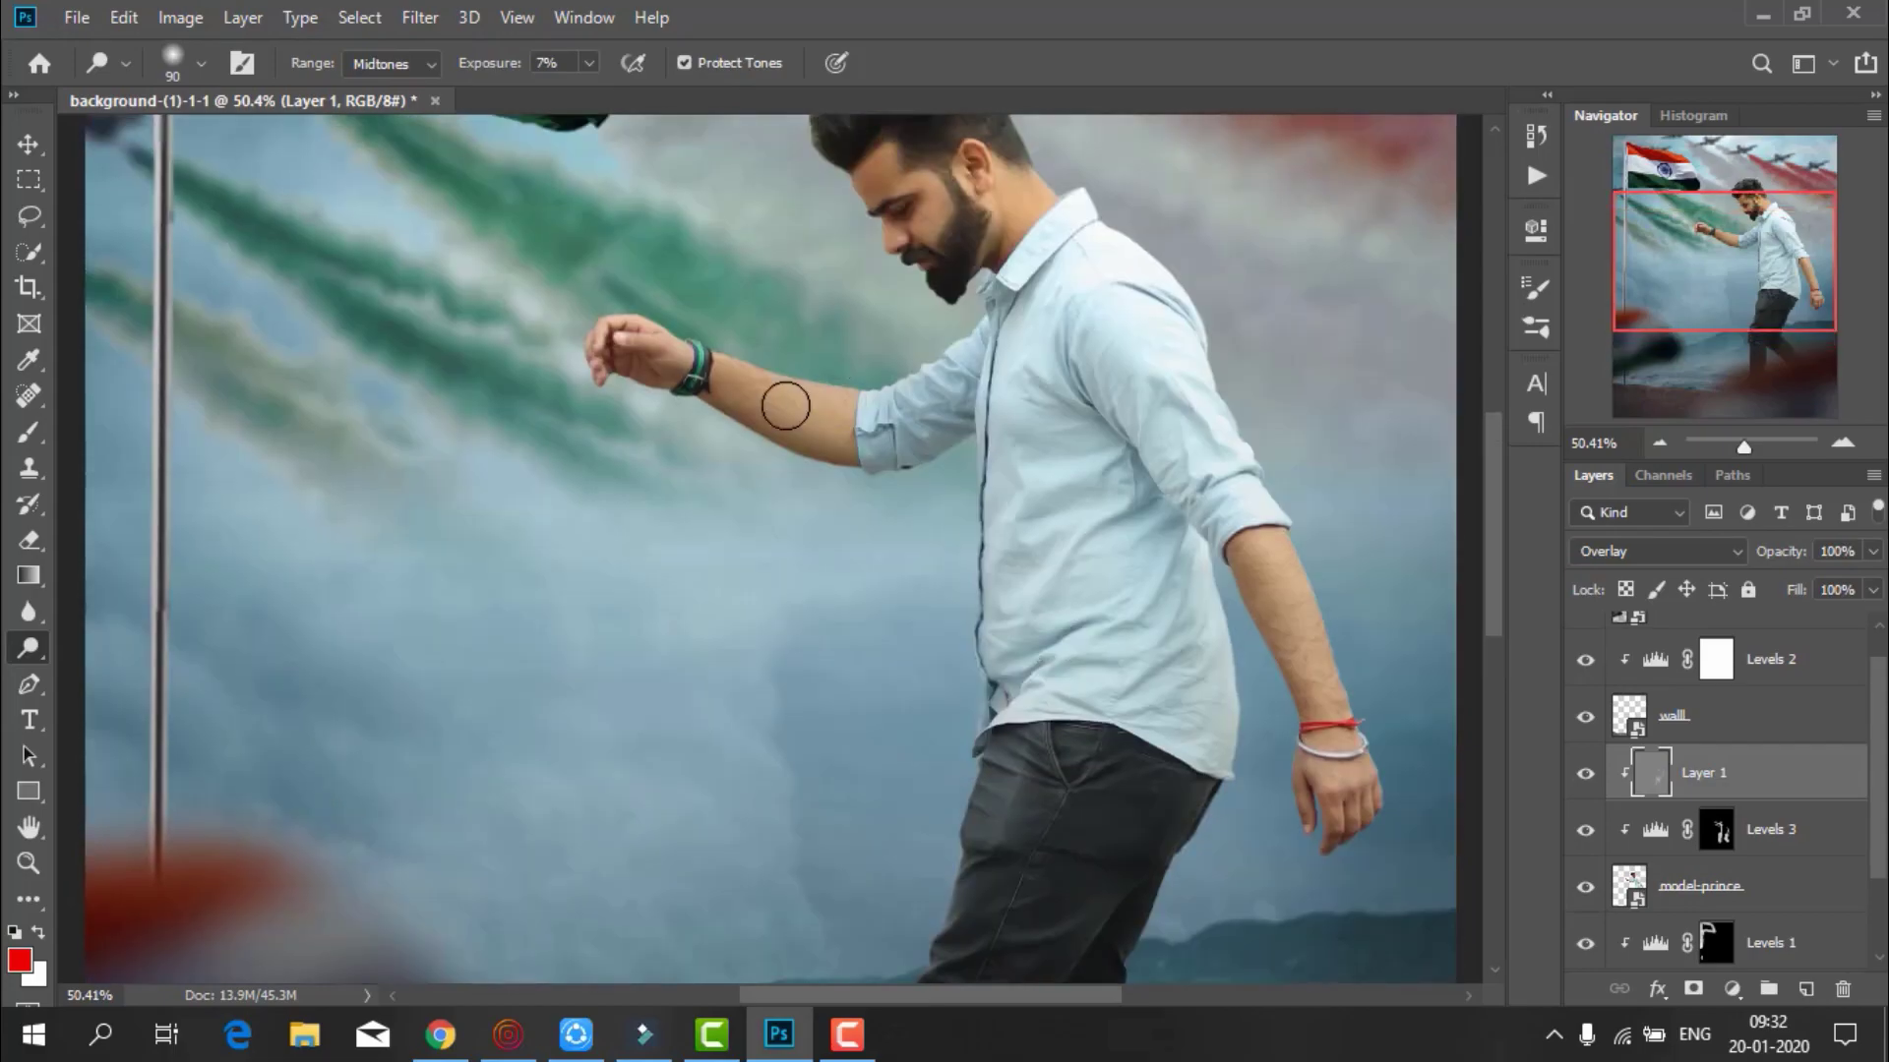
scroll(943, 302, up, 2)
scroll(1008, 294, up, 2)
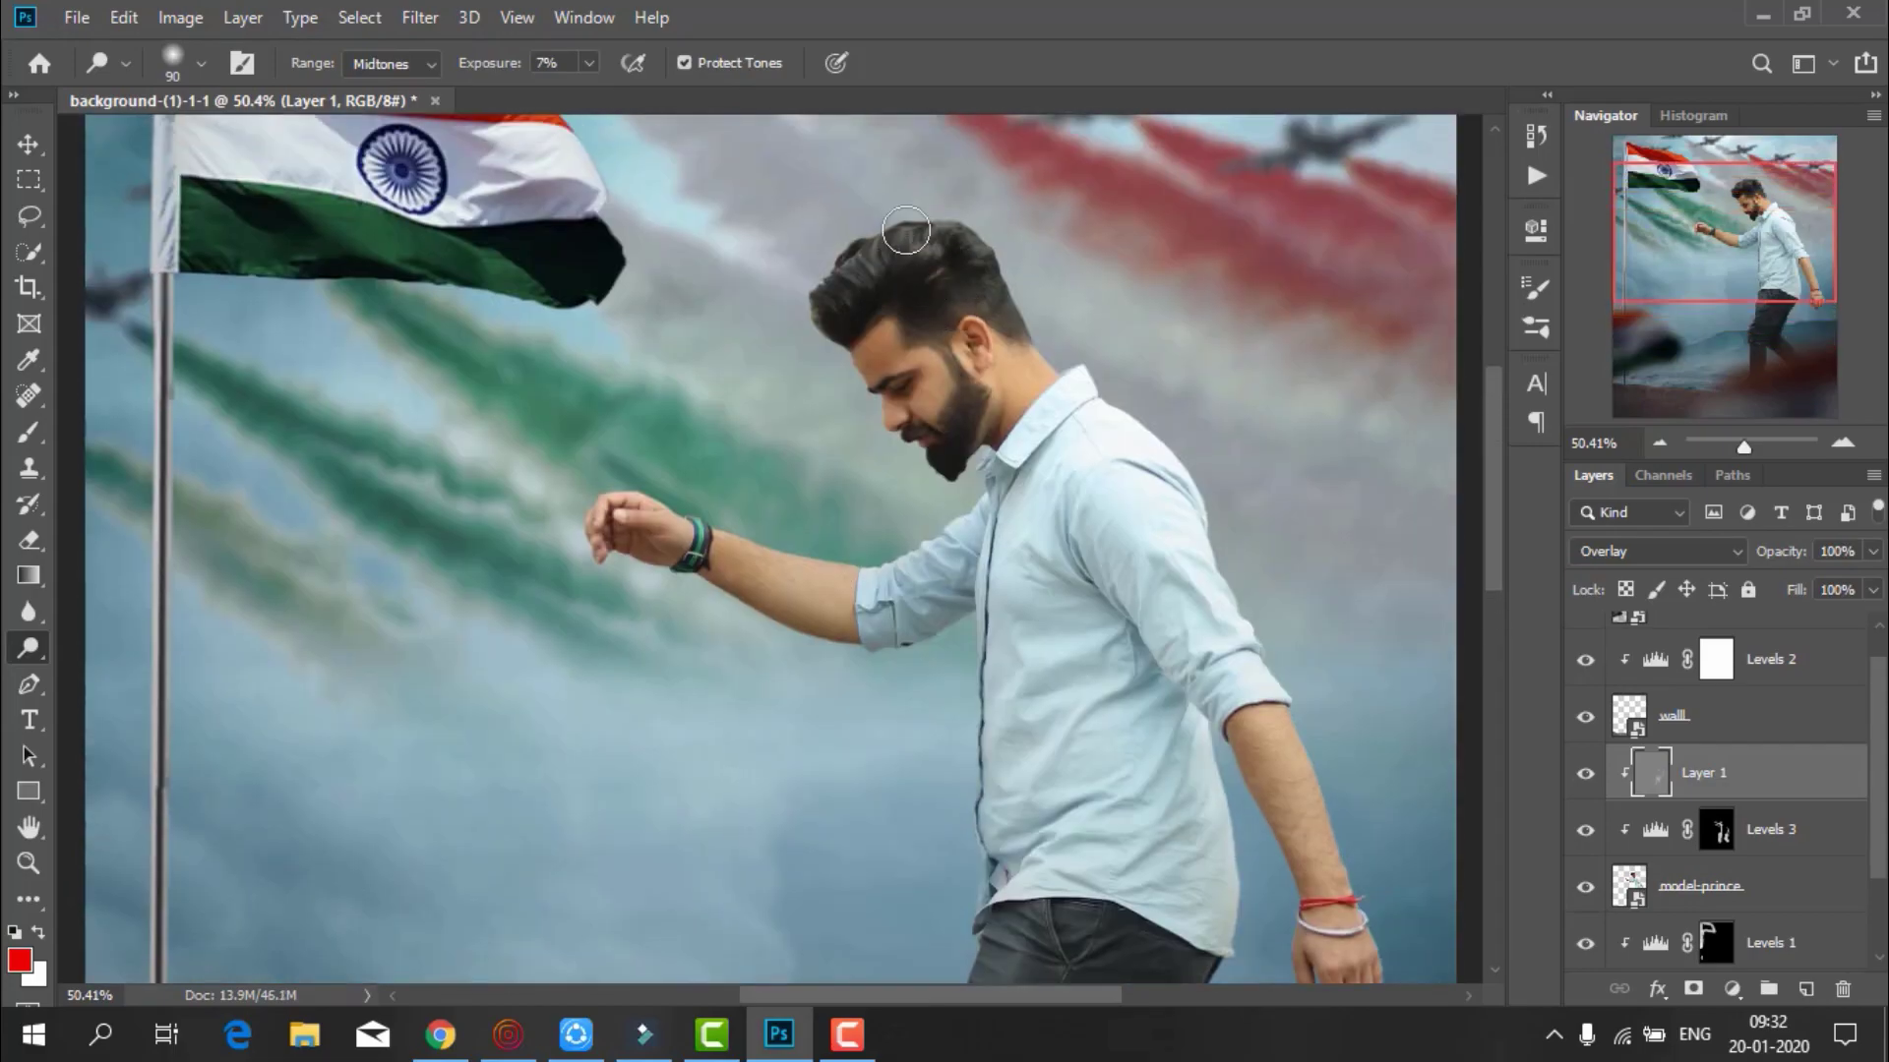
scroll(1101, 426, down, 2)
scroll(1194, 540, down, 1)
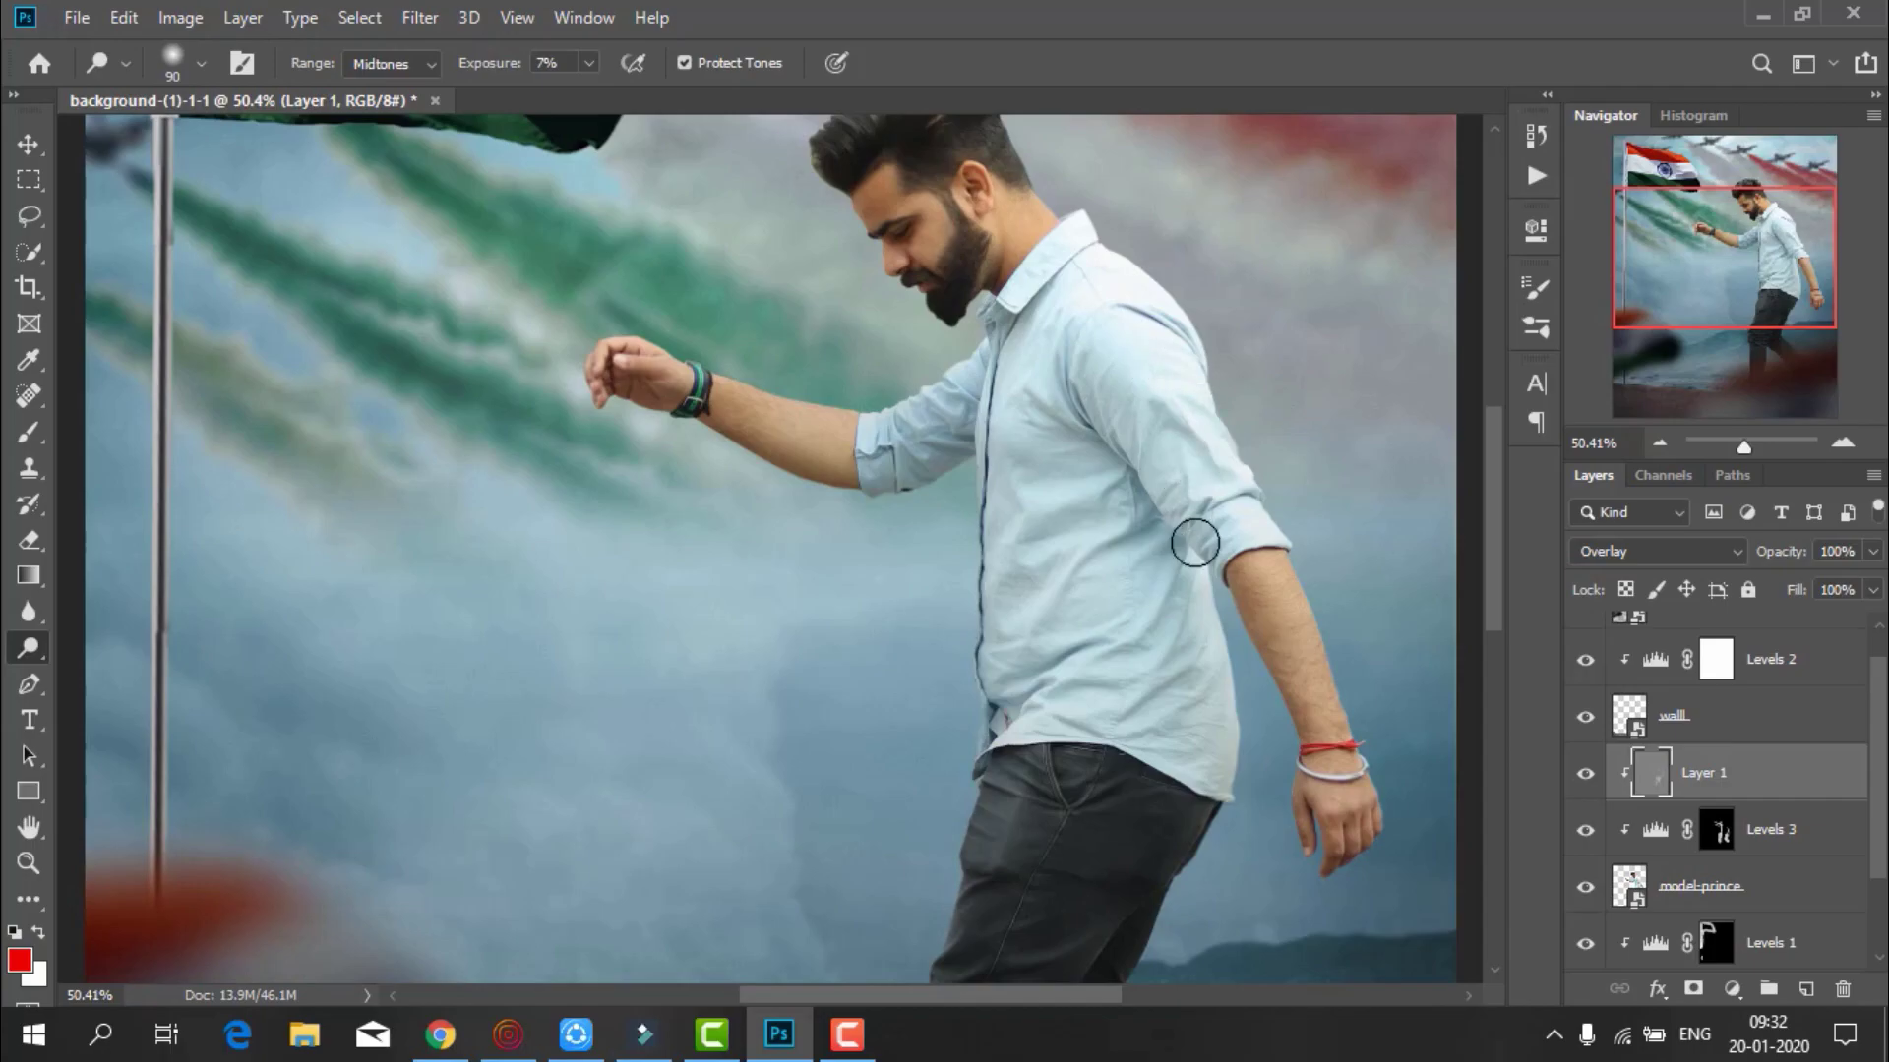
scroll(1030, 578, down, 8)
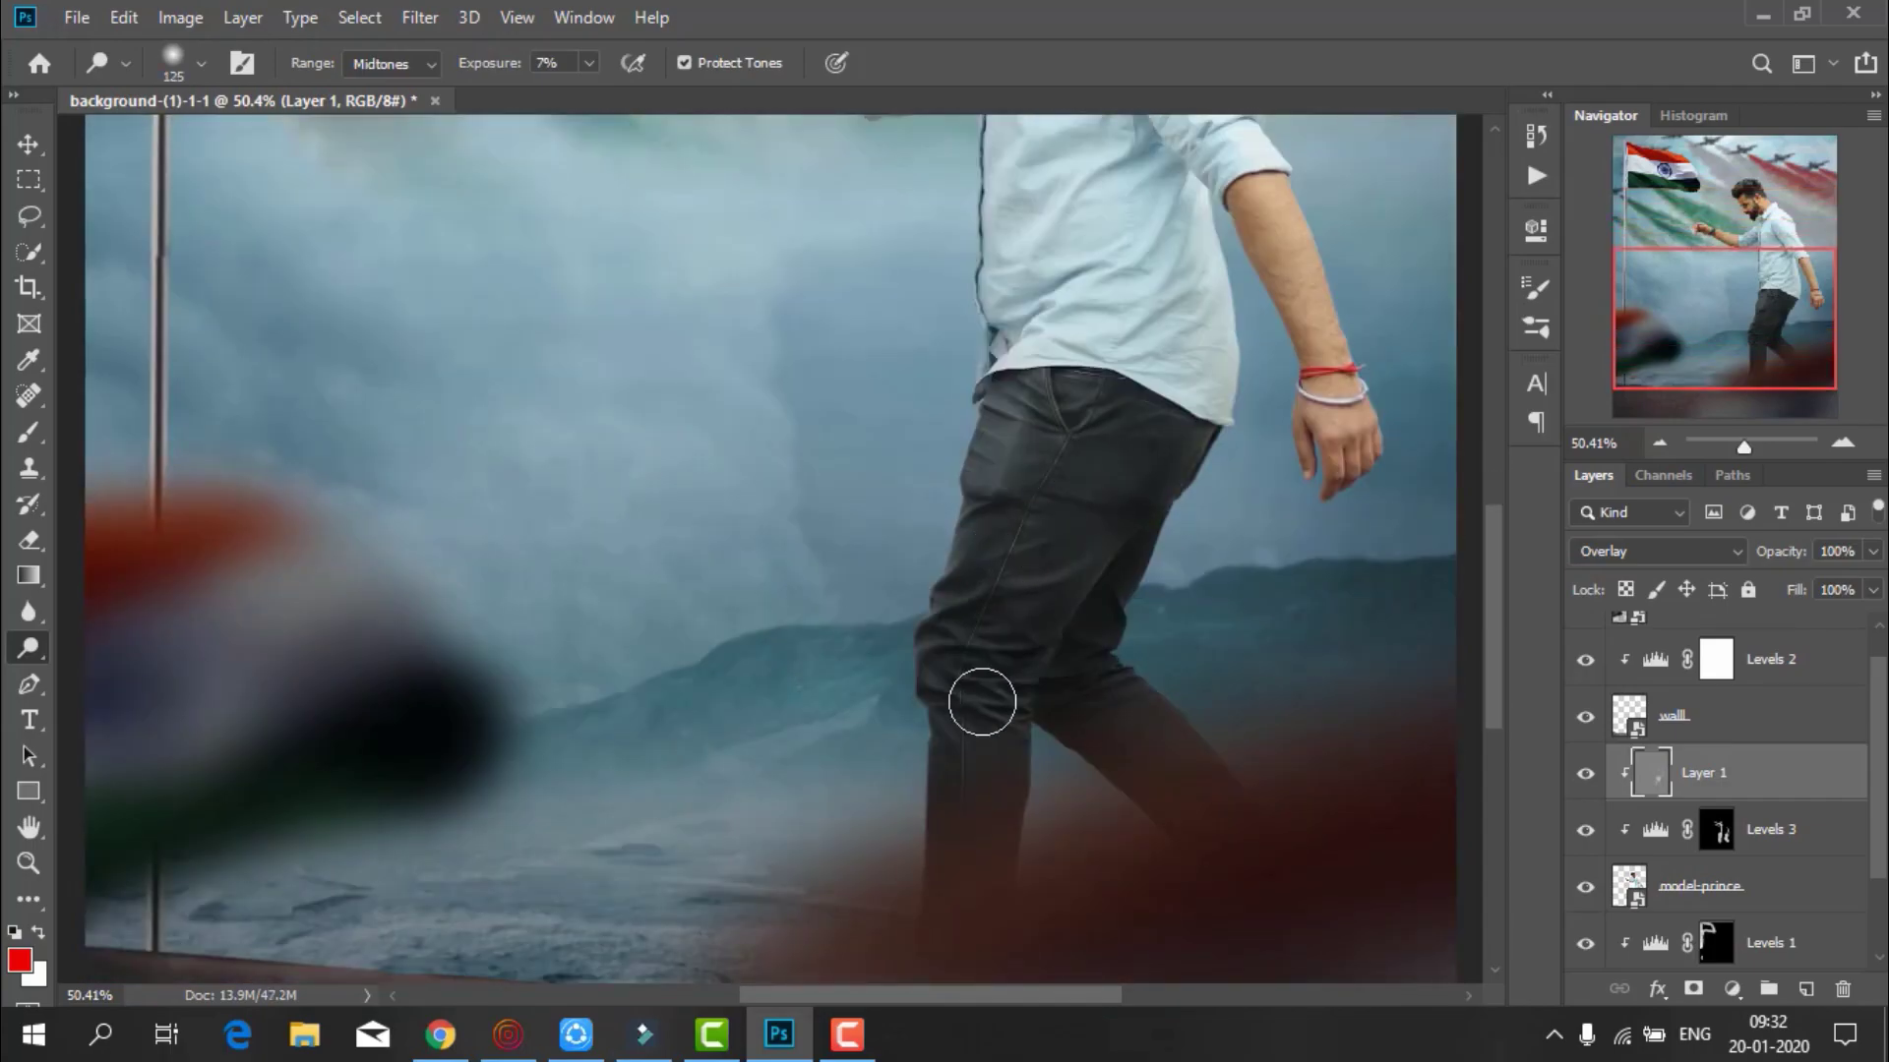
scroll(1080, 507, up, 2)
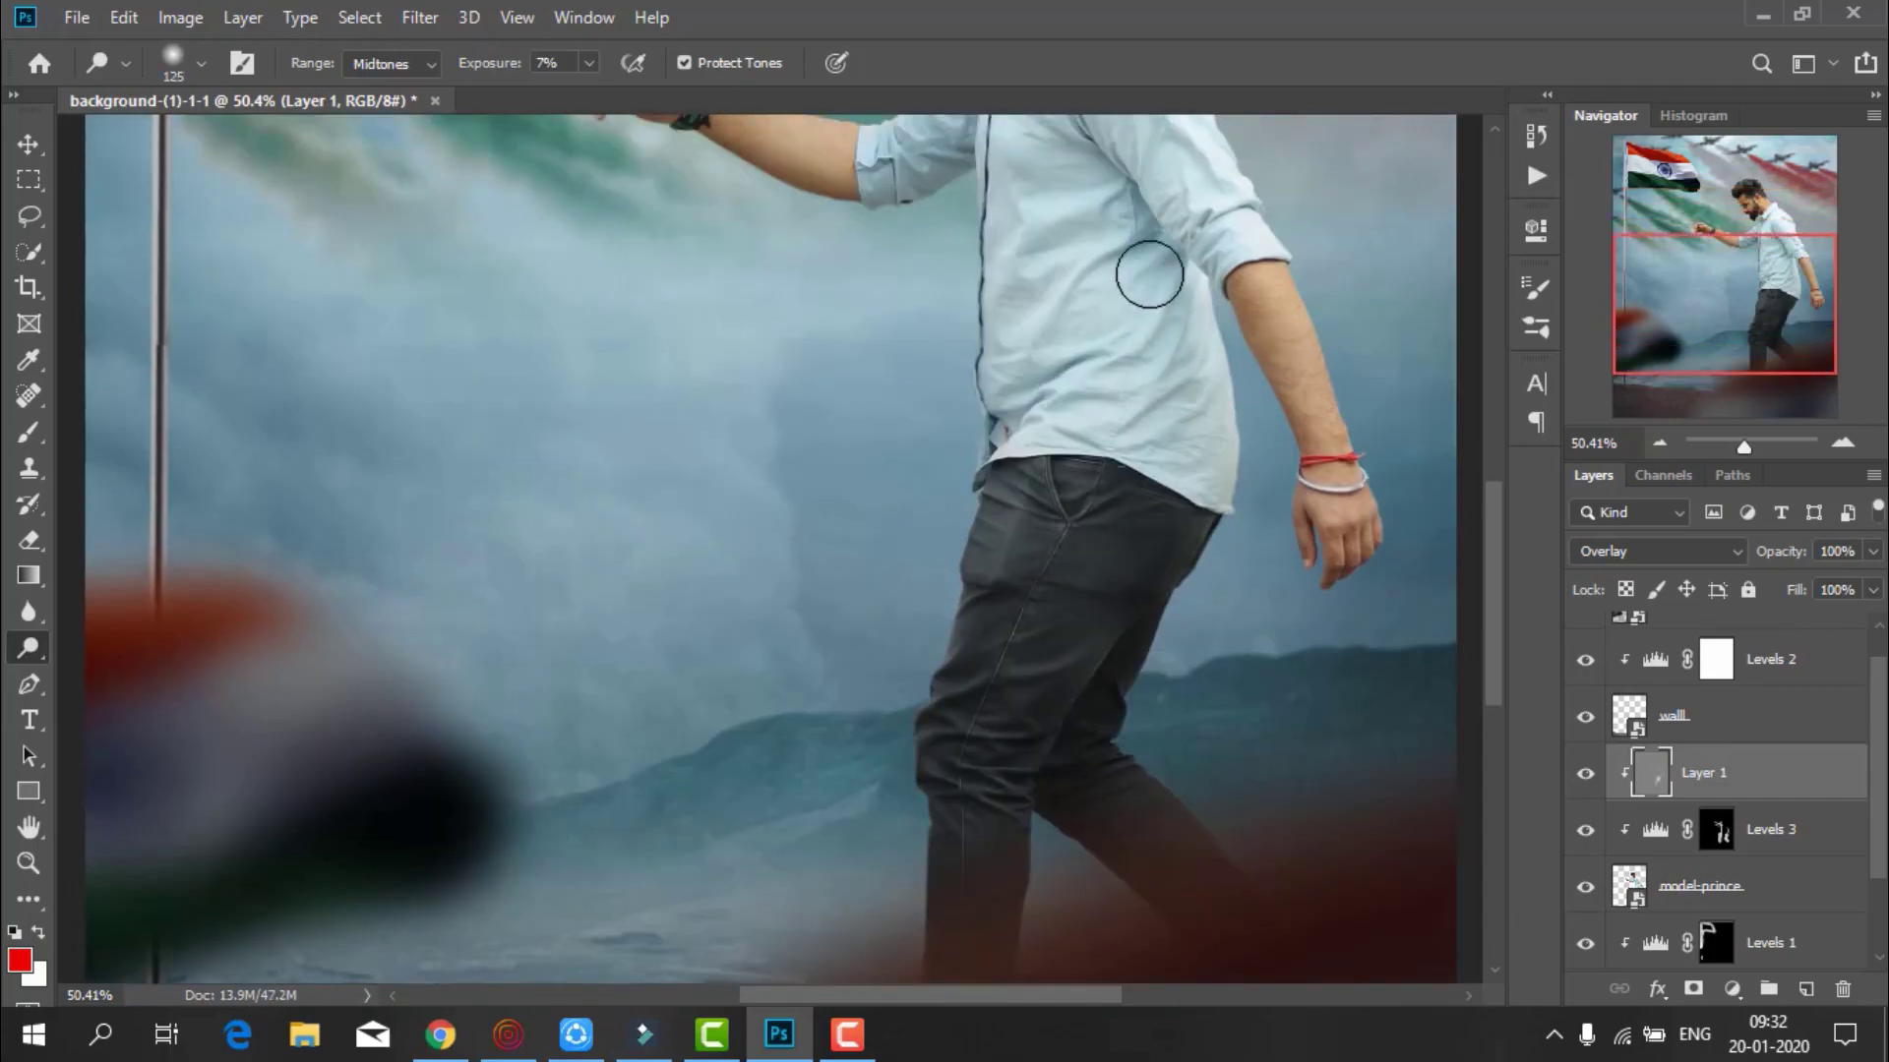
scroll(1148, 274, up, 2)
Burn shadows into the man's shirt, arms and jeans for extra depth
right_click(29, 654)
click(118, 674)
scroll(907, 654, down, 1)
scroll(1089, 562, down, 3)
scroll(1066, 381, up, 2)
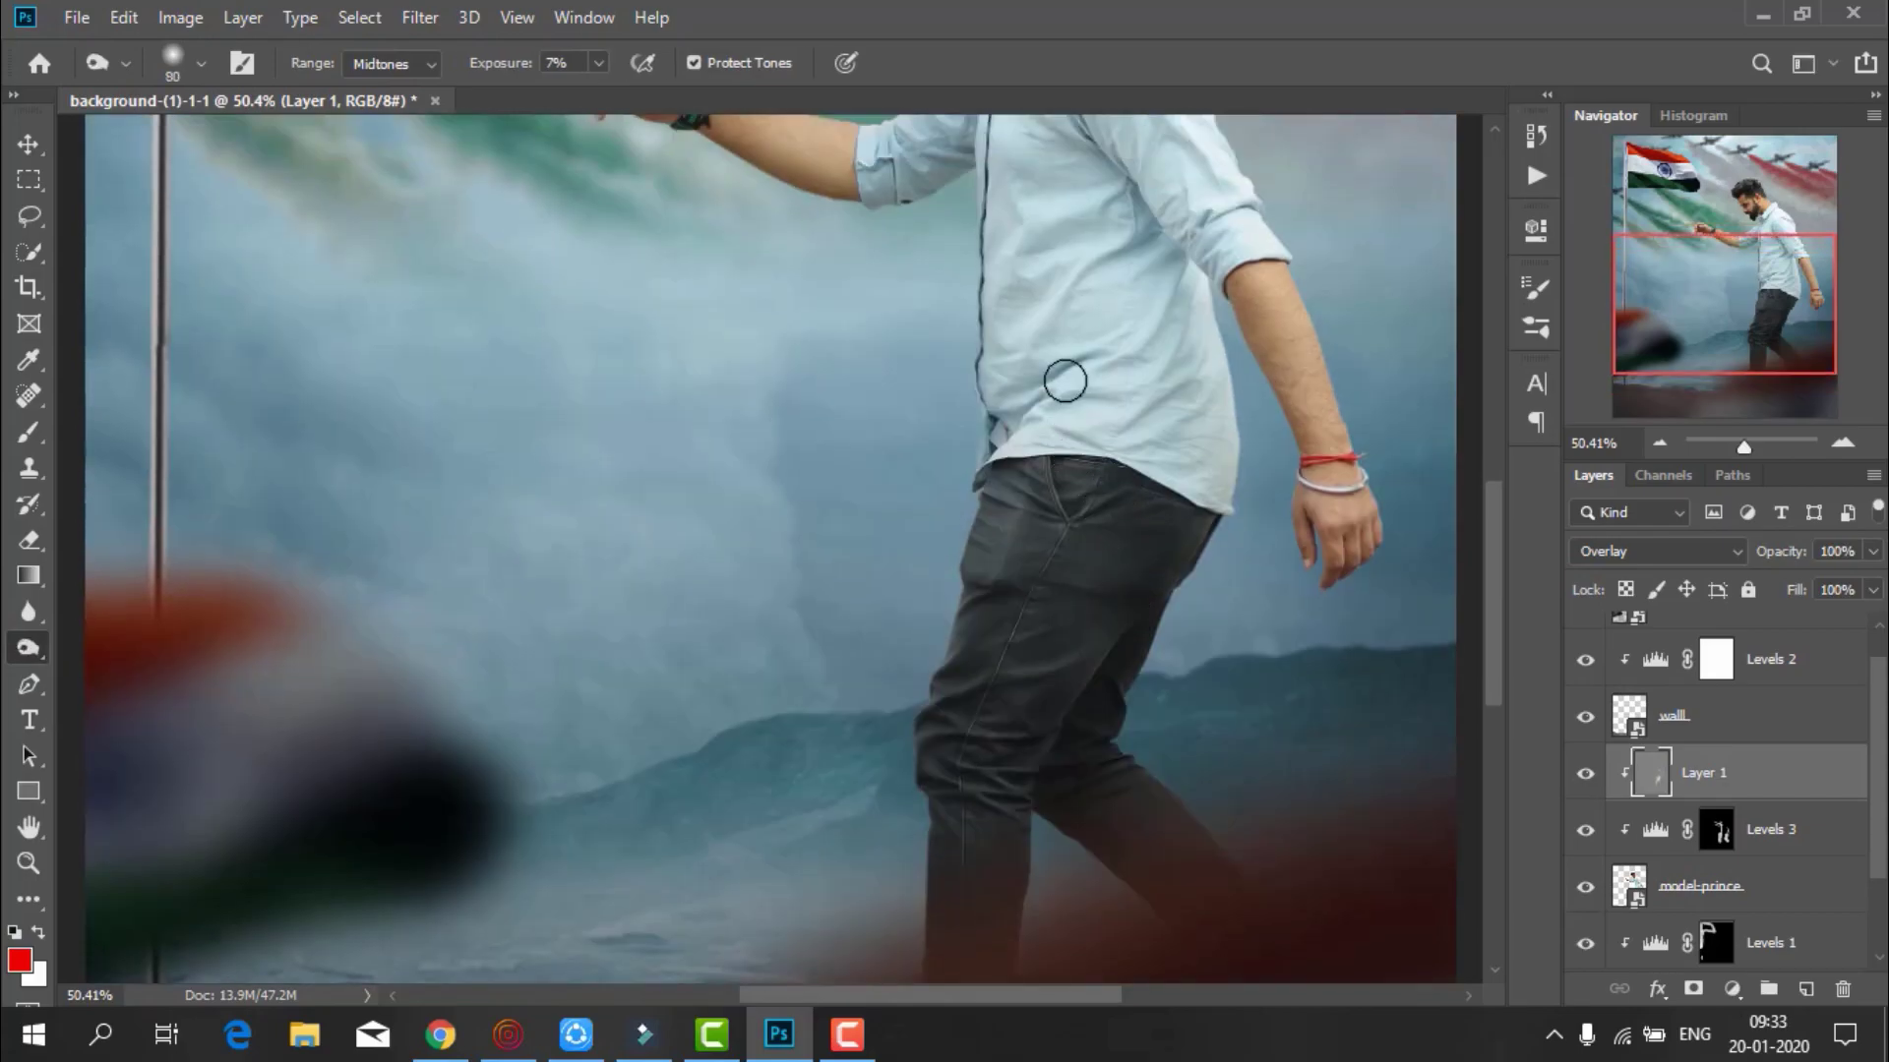
scroll(1230, 344, up, 2)
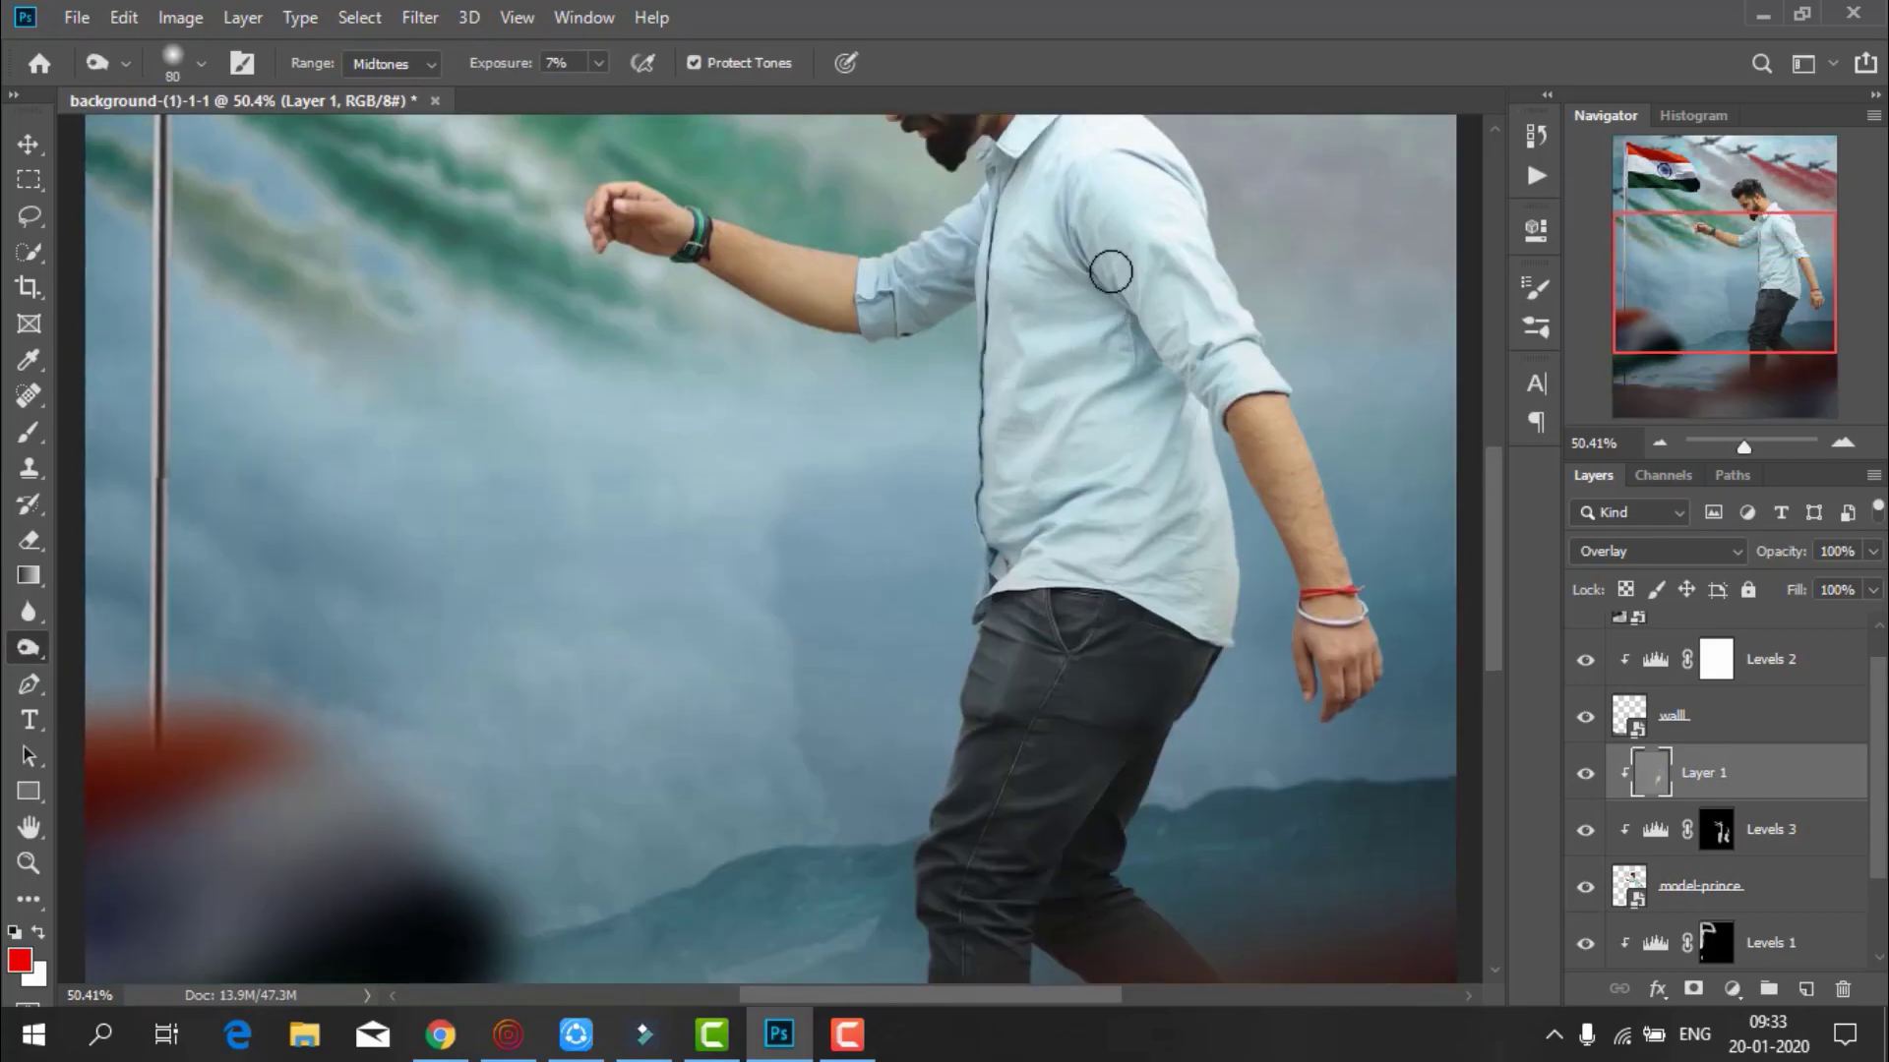
scroll(1071, 232, up, 2)
scroll(1082, 316, up, 2)
scroll(911, 396, up, 1)
scroll(911, 397, down, 2)
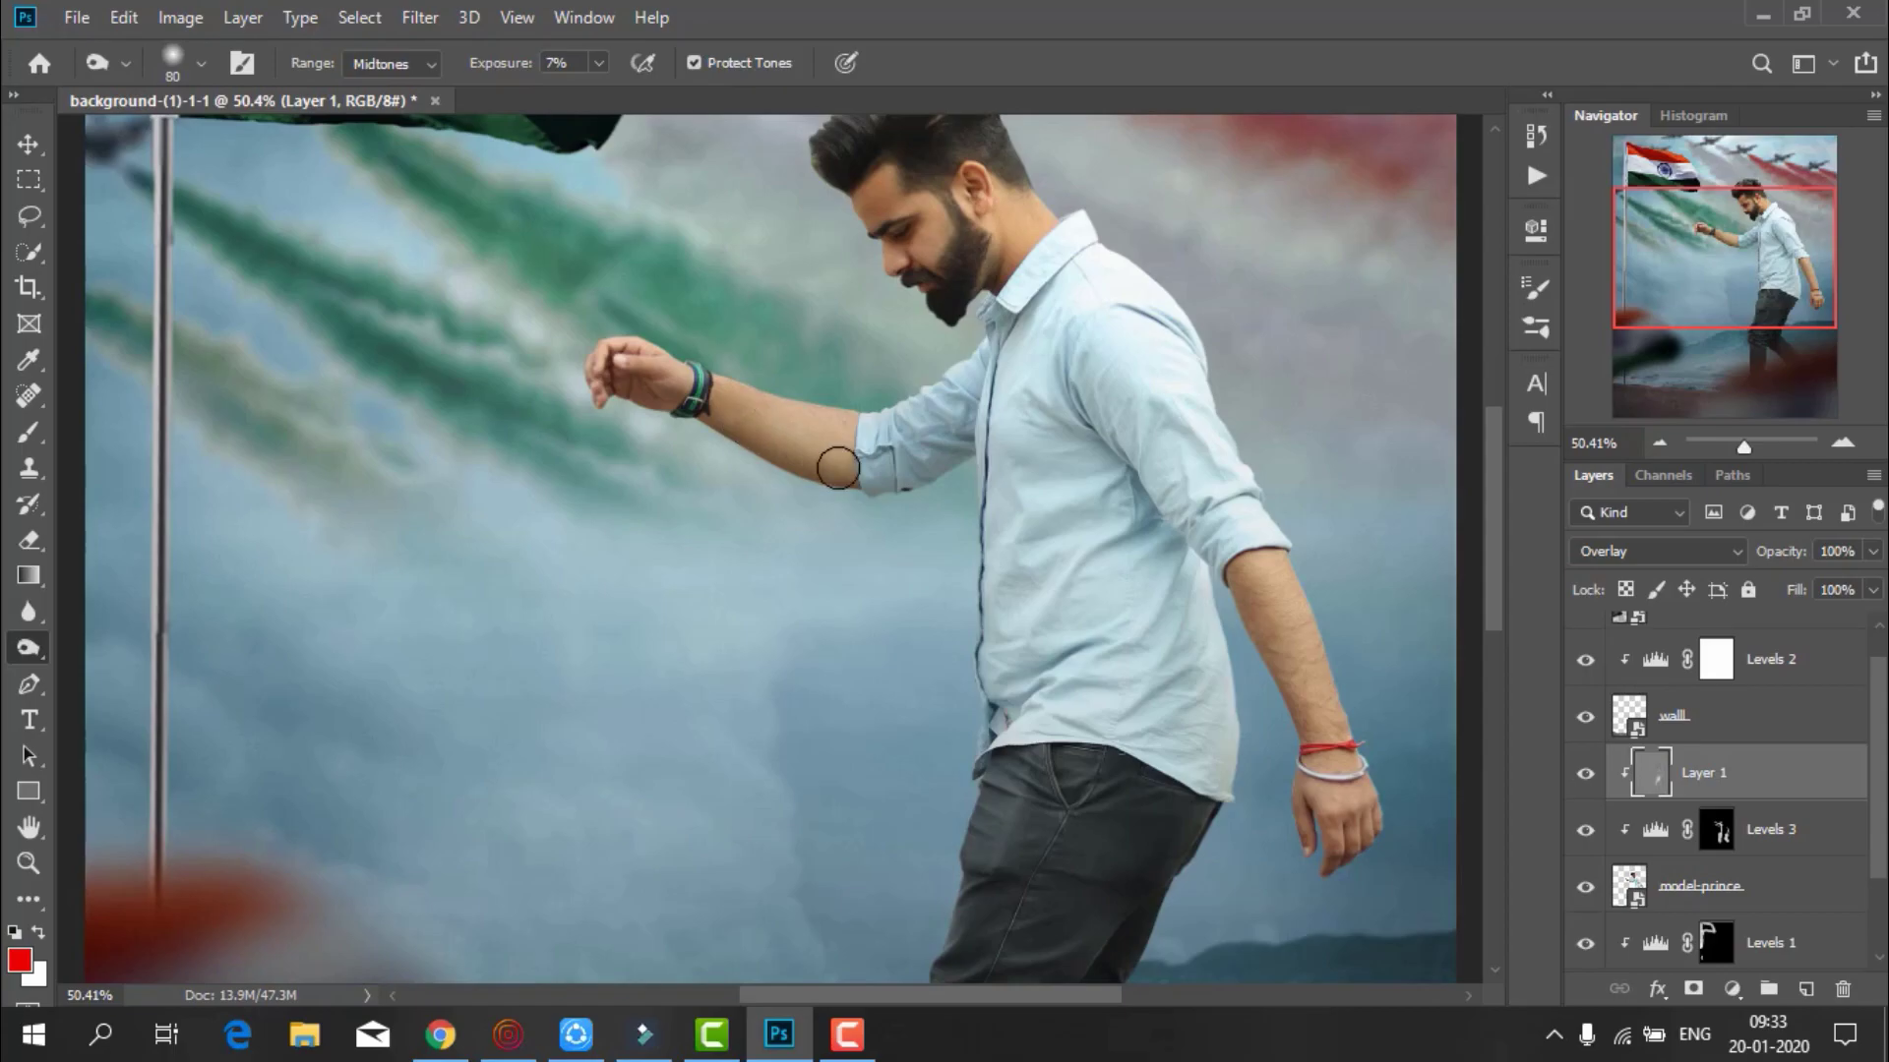
scroll(837, 469, down, 2)
scroll(1012, 478, down, 4)
scroll(1100, 496, up, 3)
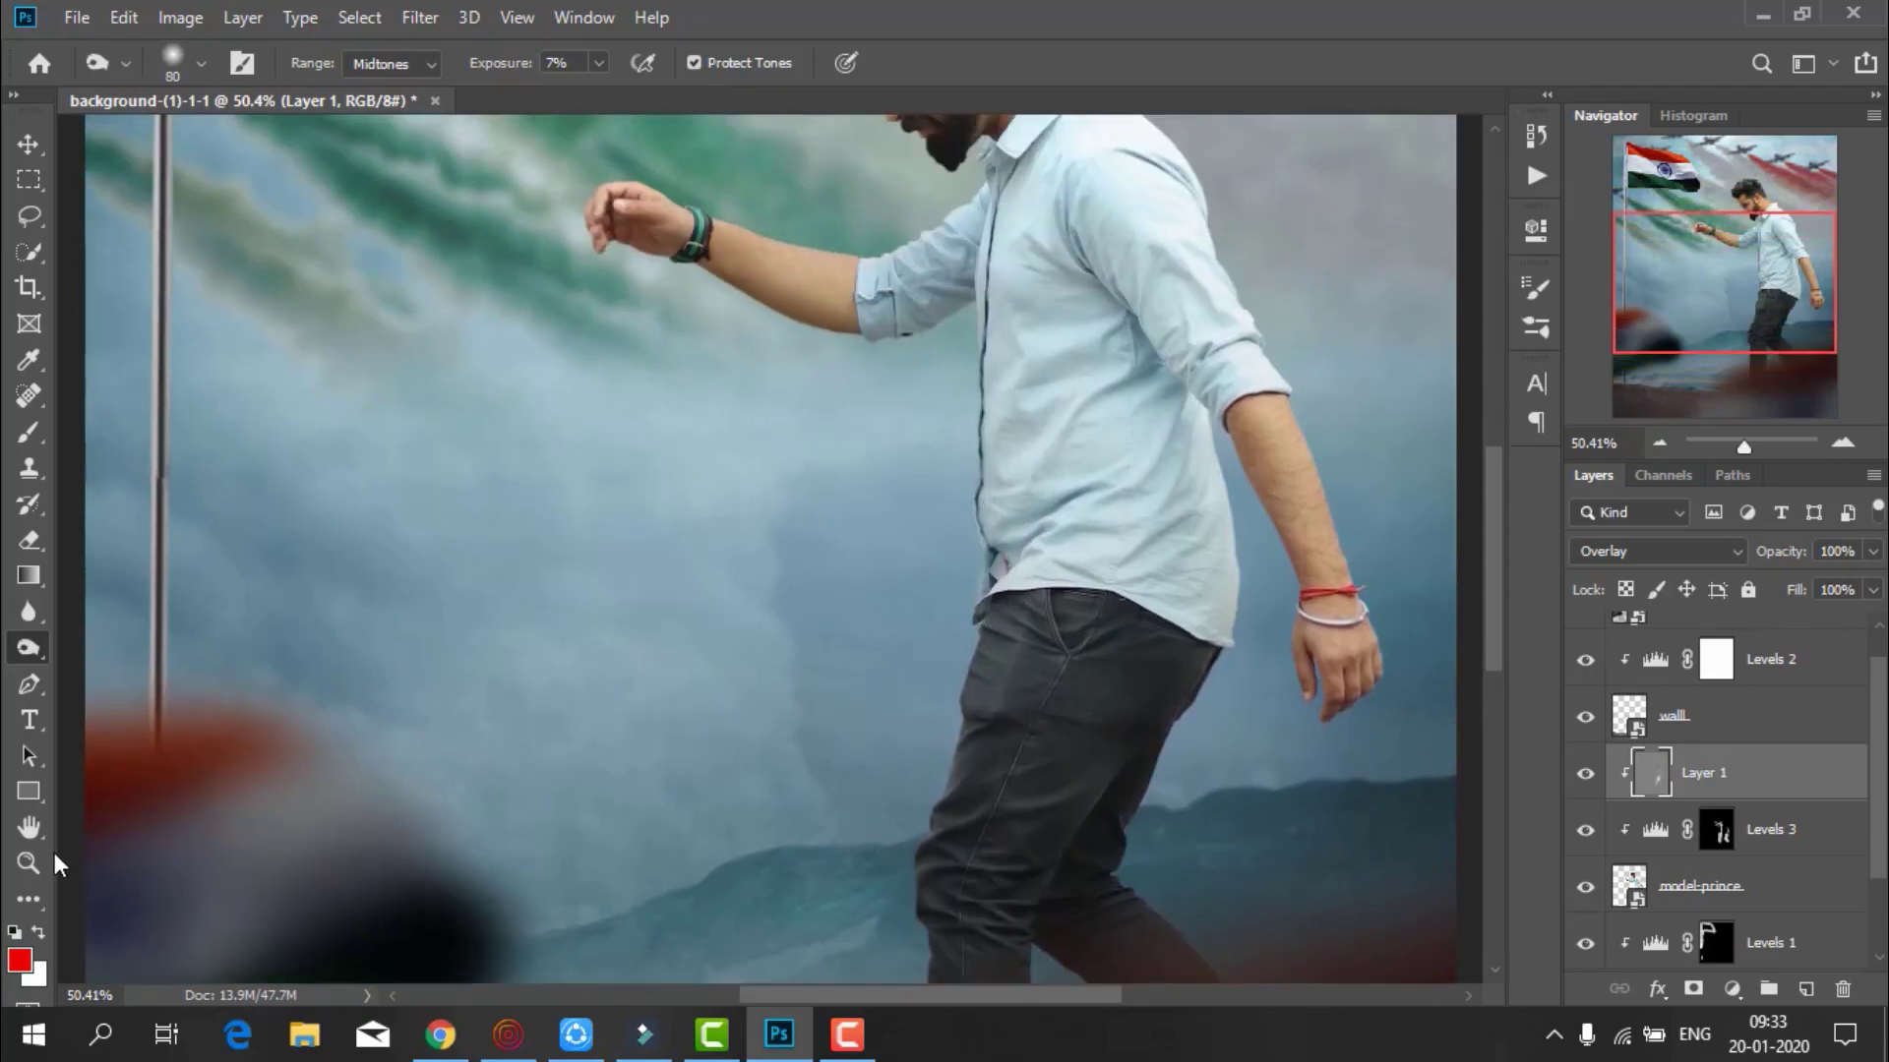
key(z)
alt+scroll(787, 472, up, 3)
Quick-select the man's hair on his photo layer and copy it to a new Layer 2
click(1859, 890)
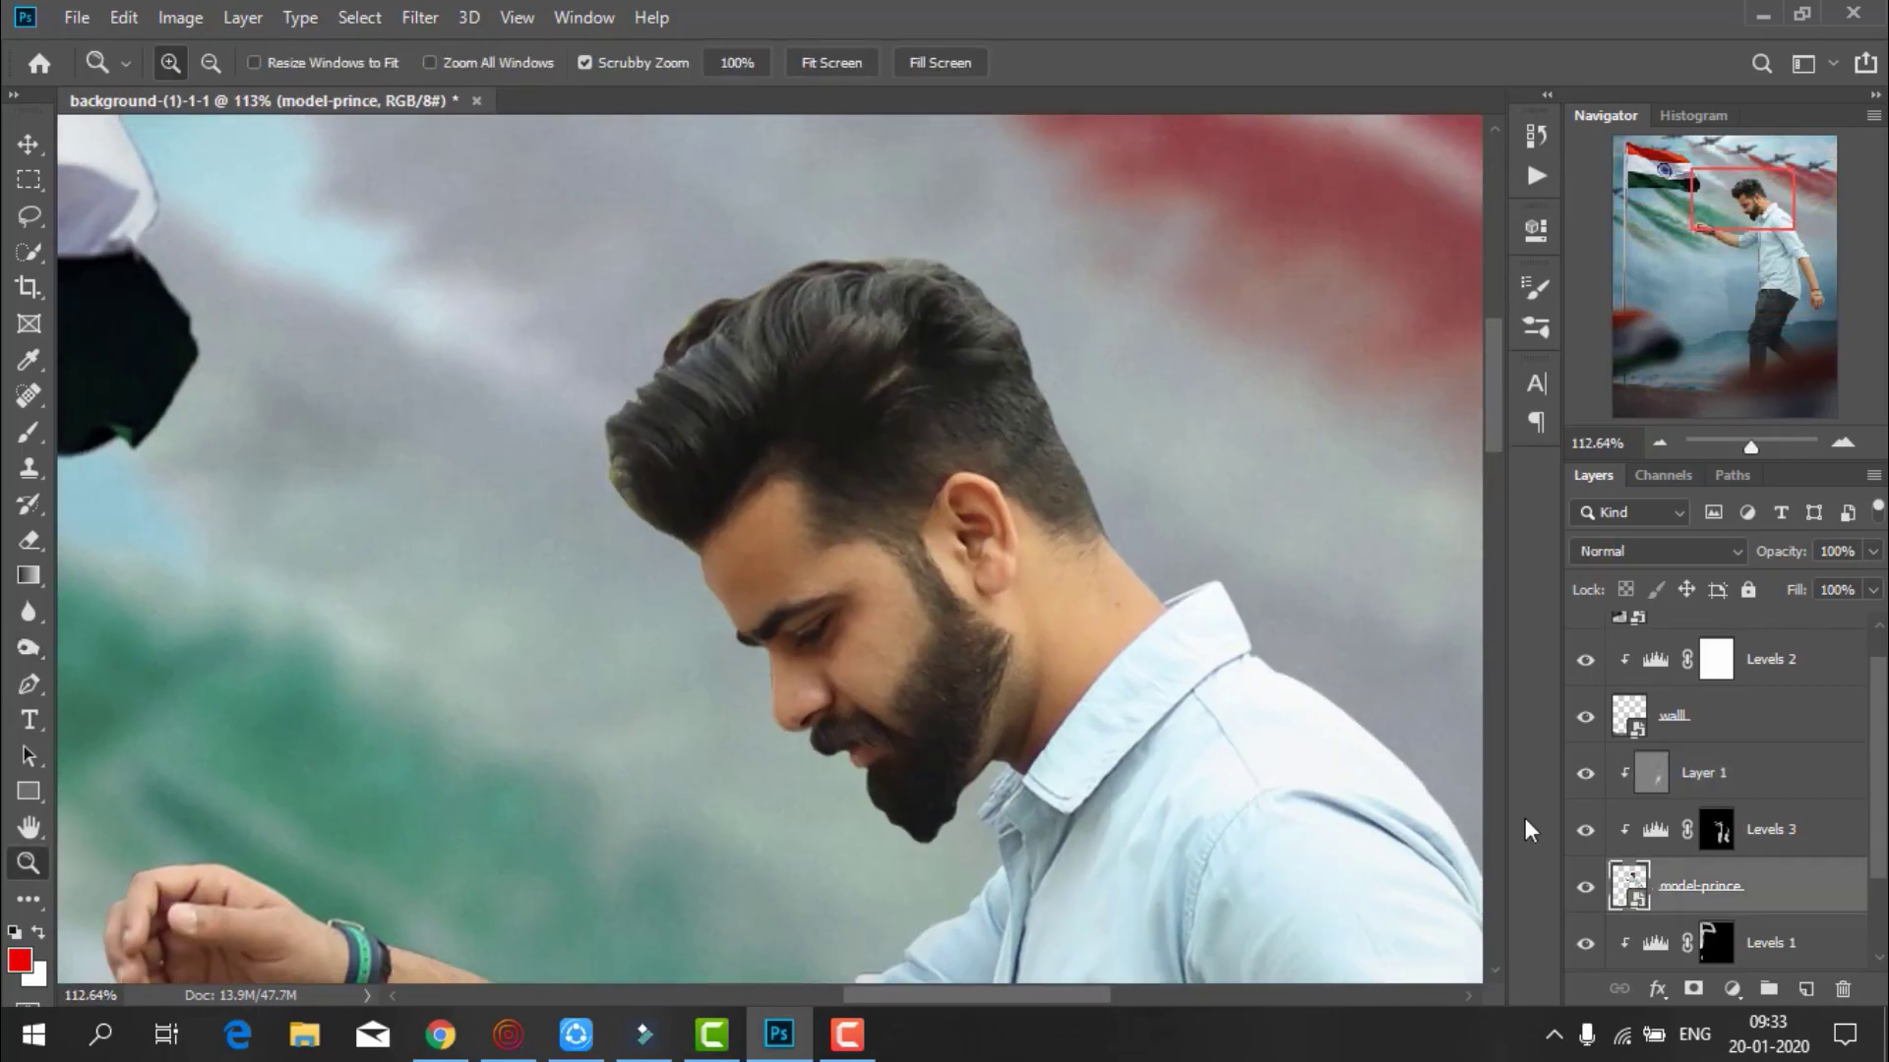
click(19, 253)
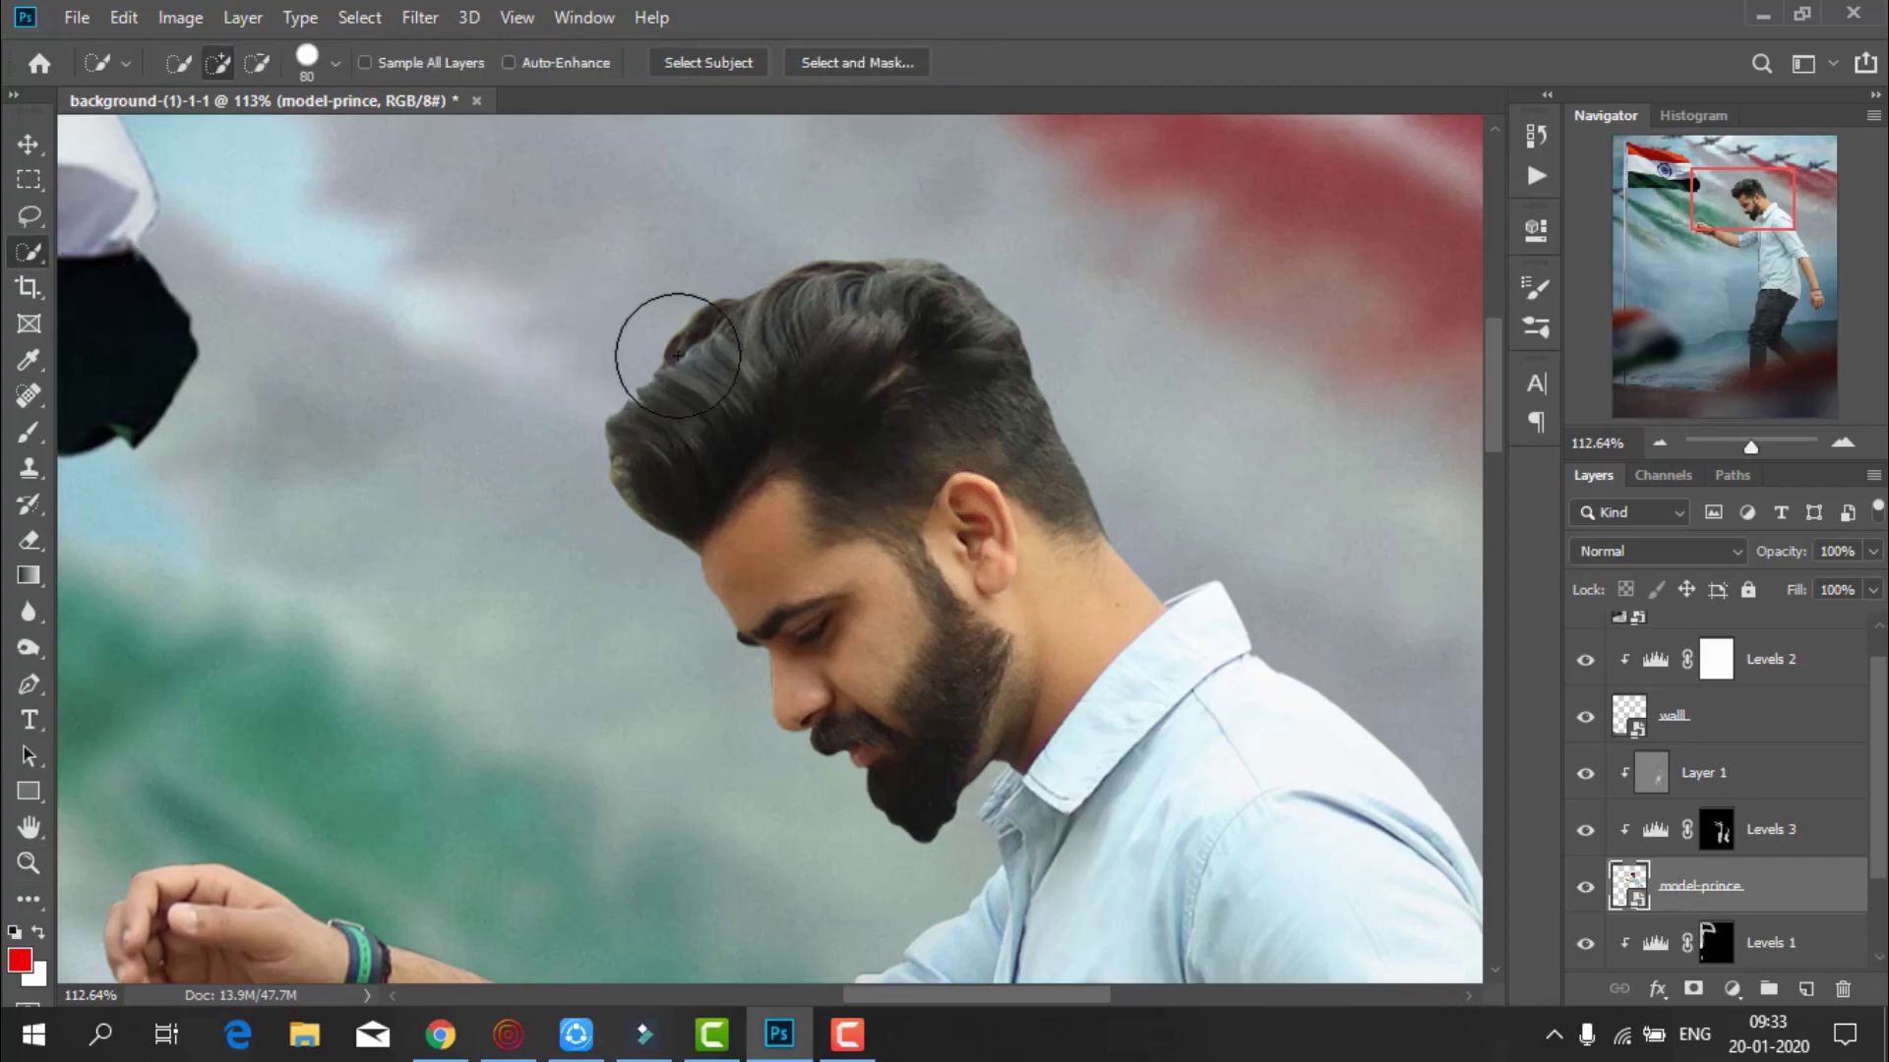
drag(813, 367, 910, 381)
right_click(910, 381)
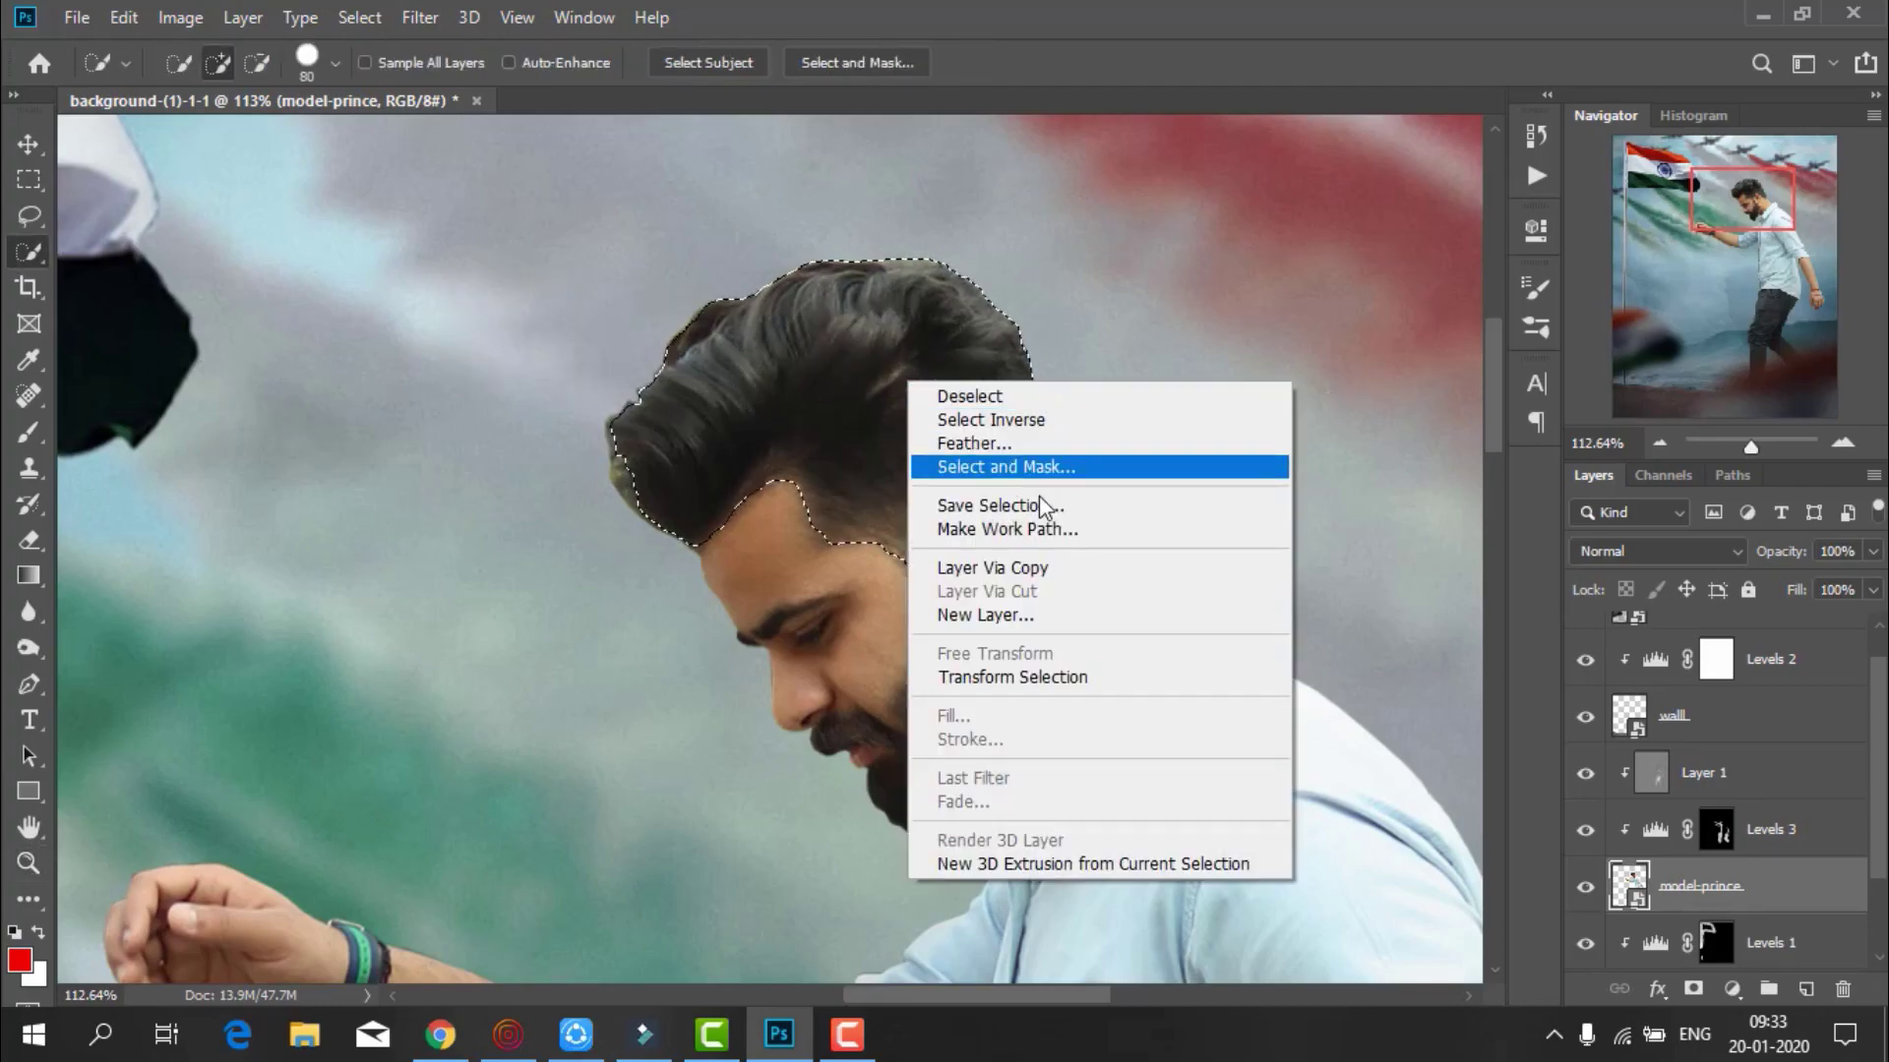
click(1075, 586)
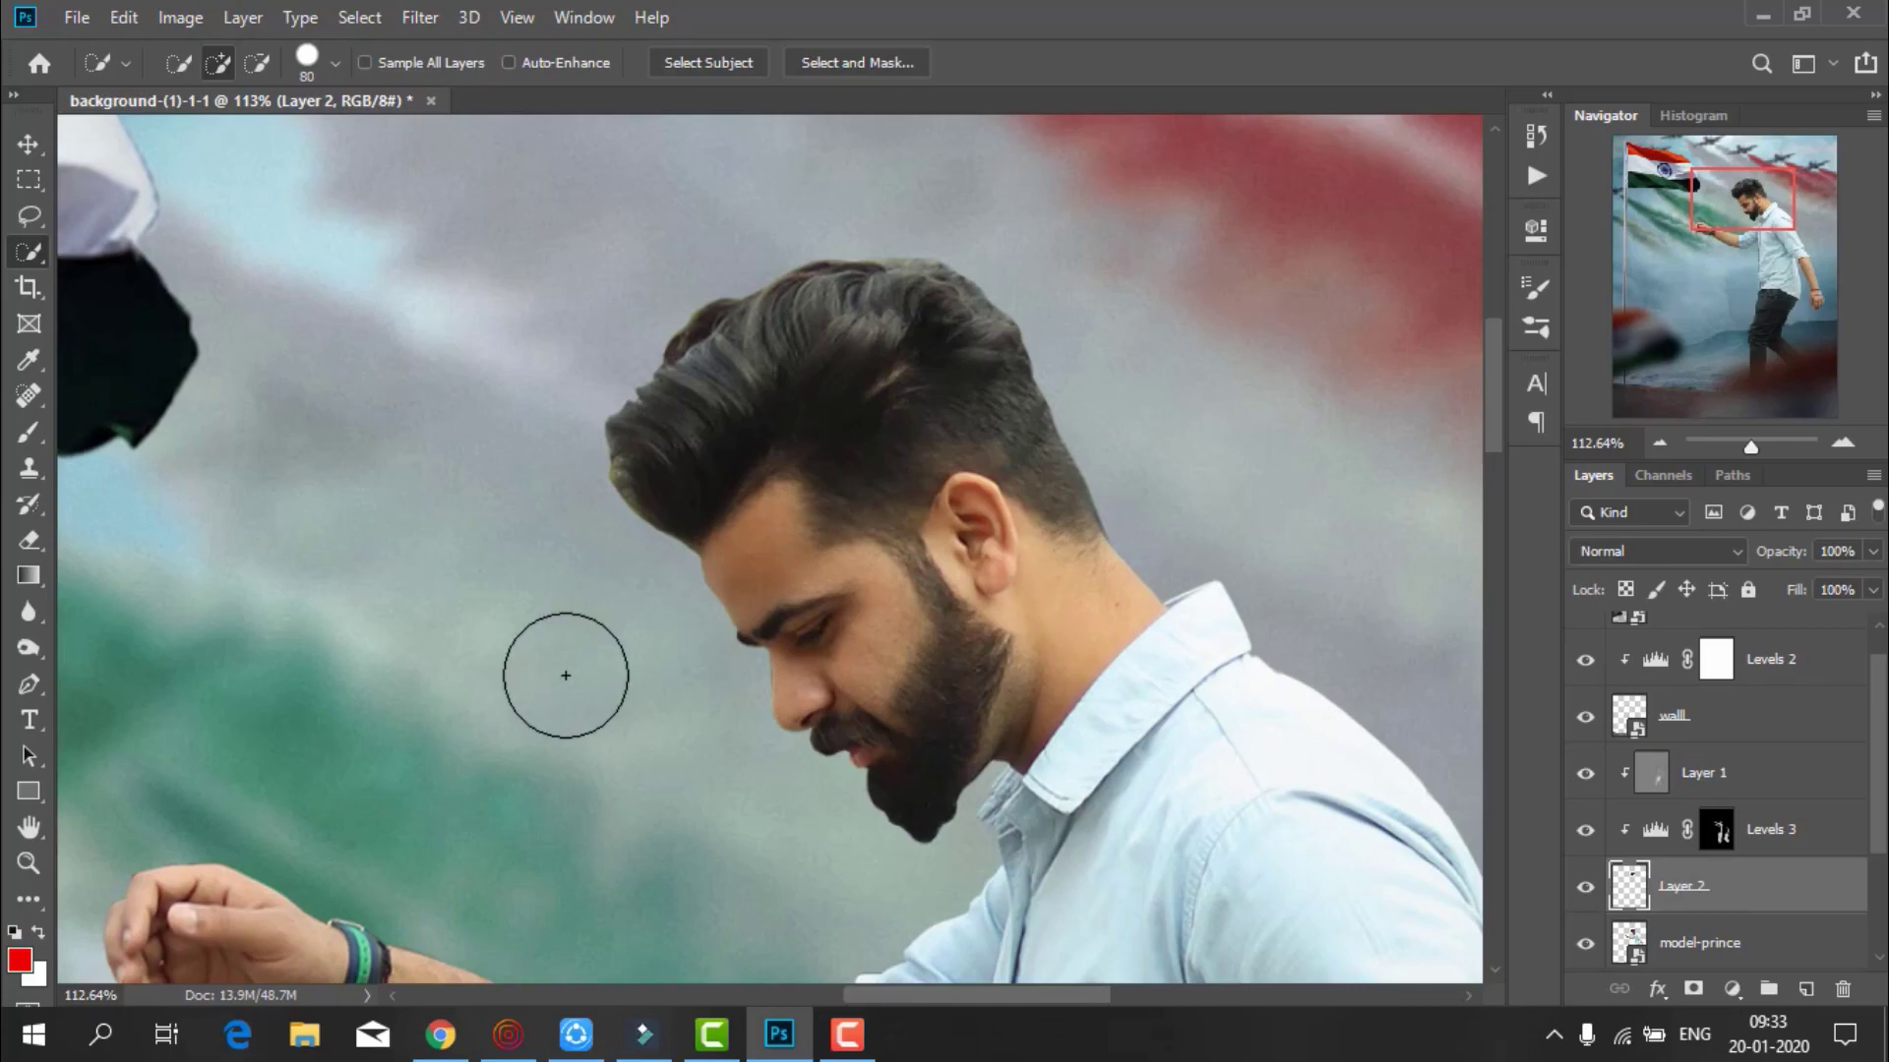
Set up a smaller, textured-tip Smudge tool at 63% strength and test a first hair wisp
right_click(28, 611)
click(118, 670)
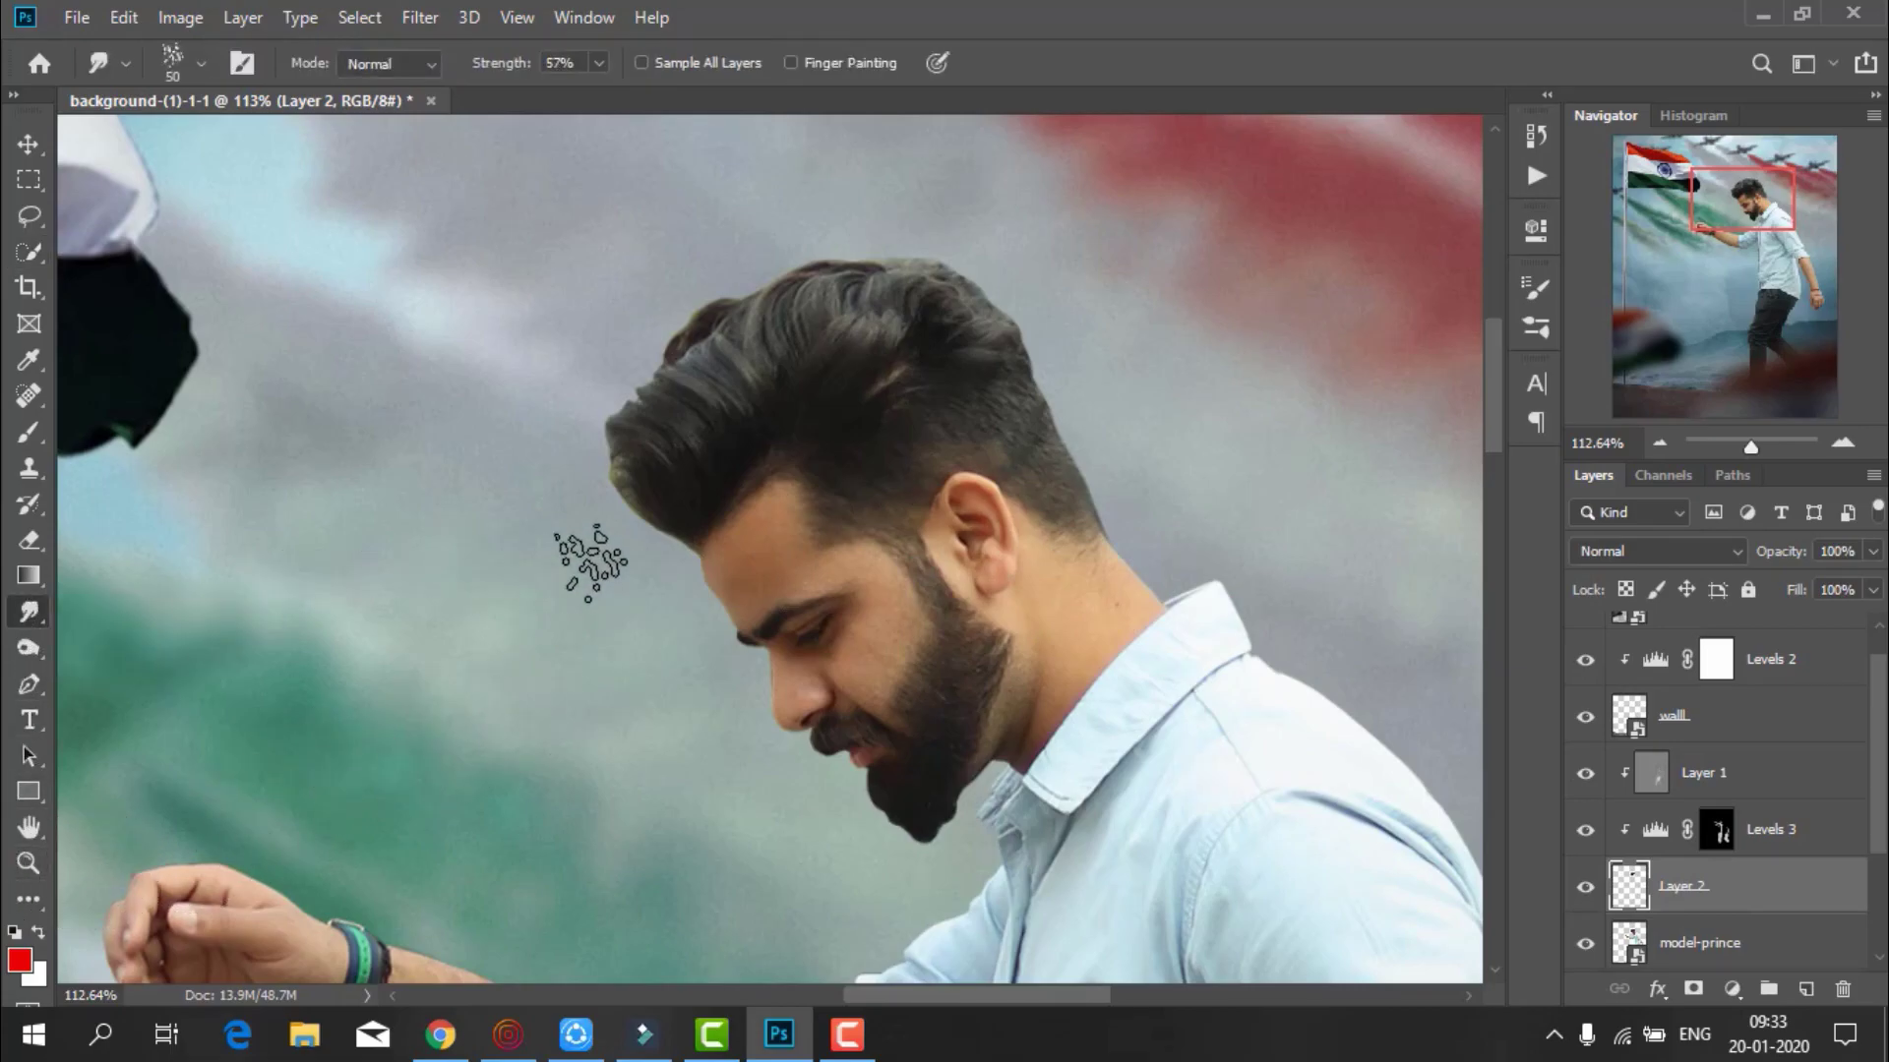
key(bracketleft)
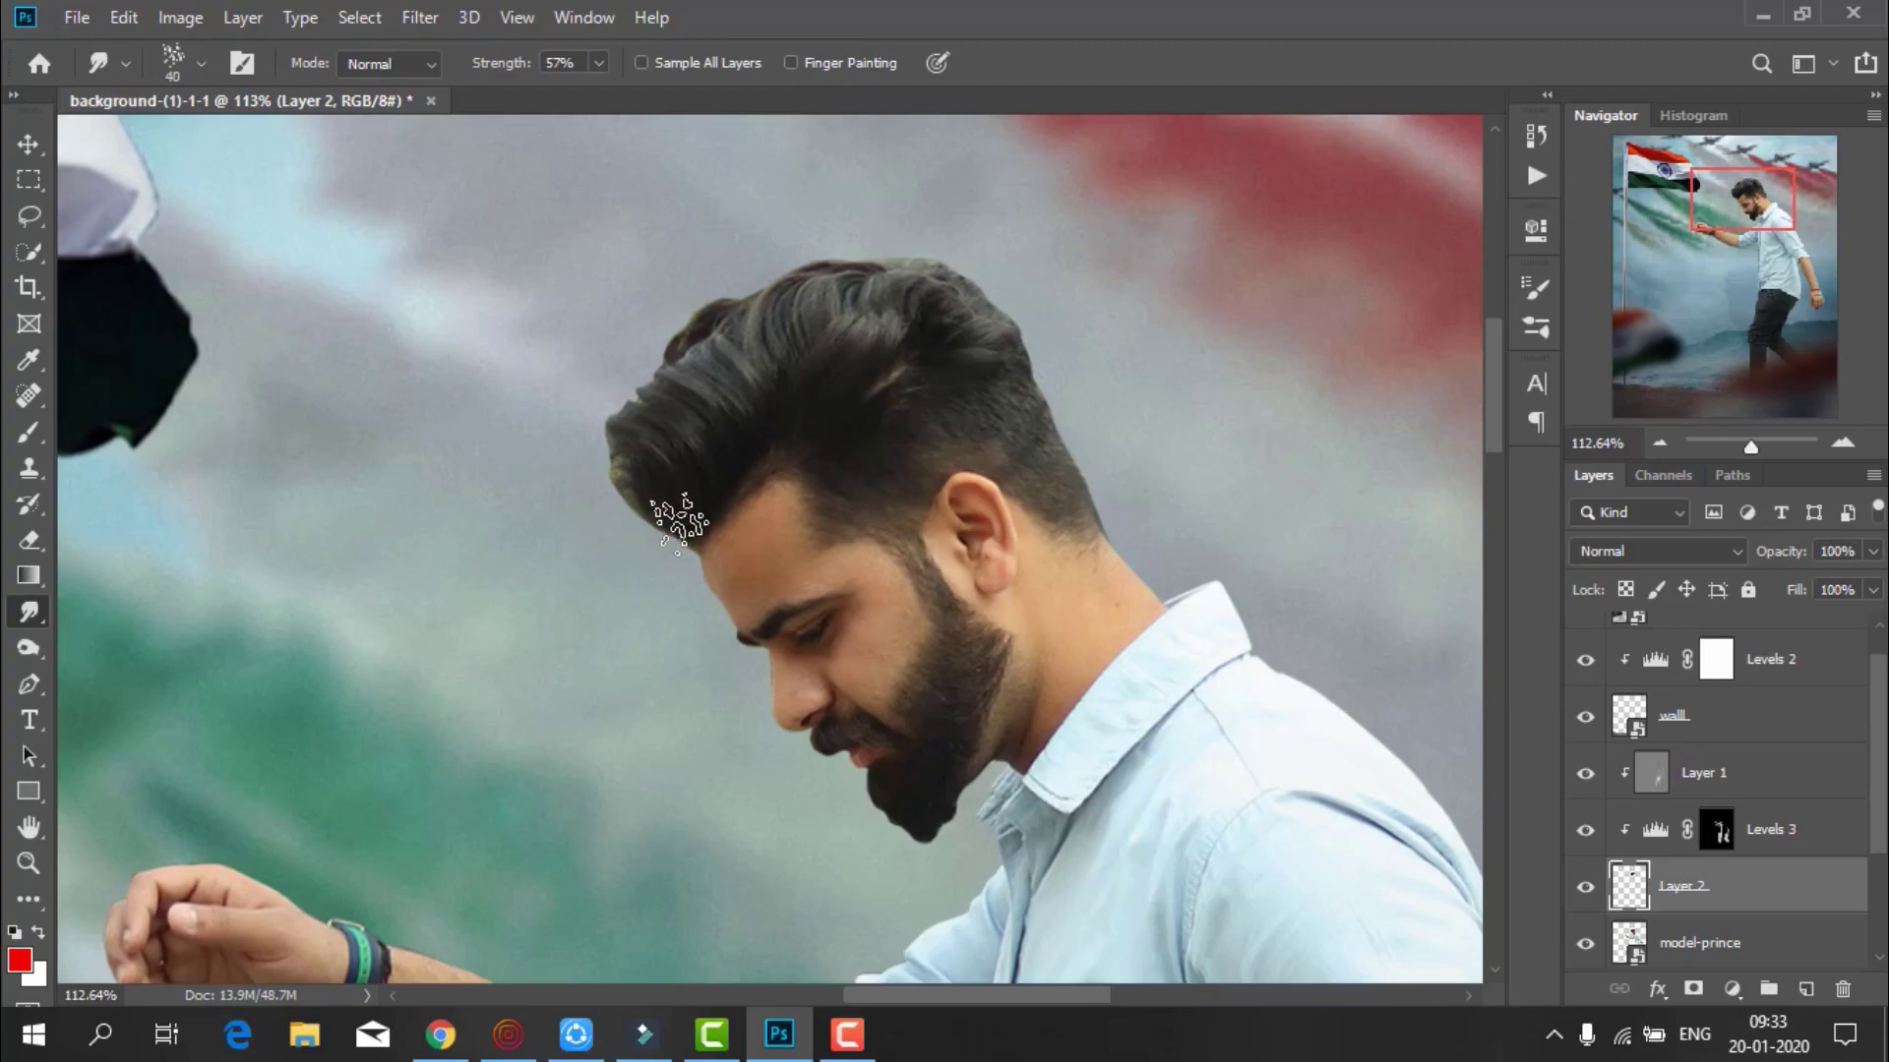
drag(661, 492, 577, 456)
click(202, 64)
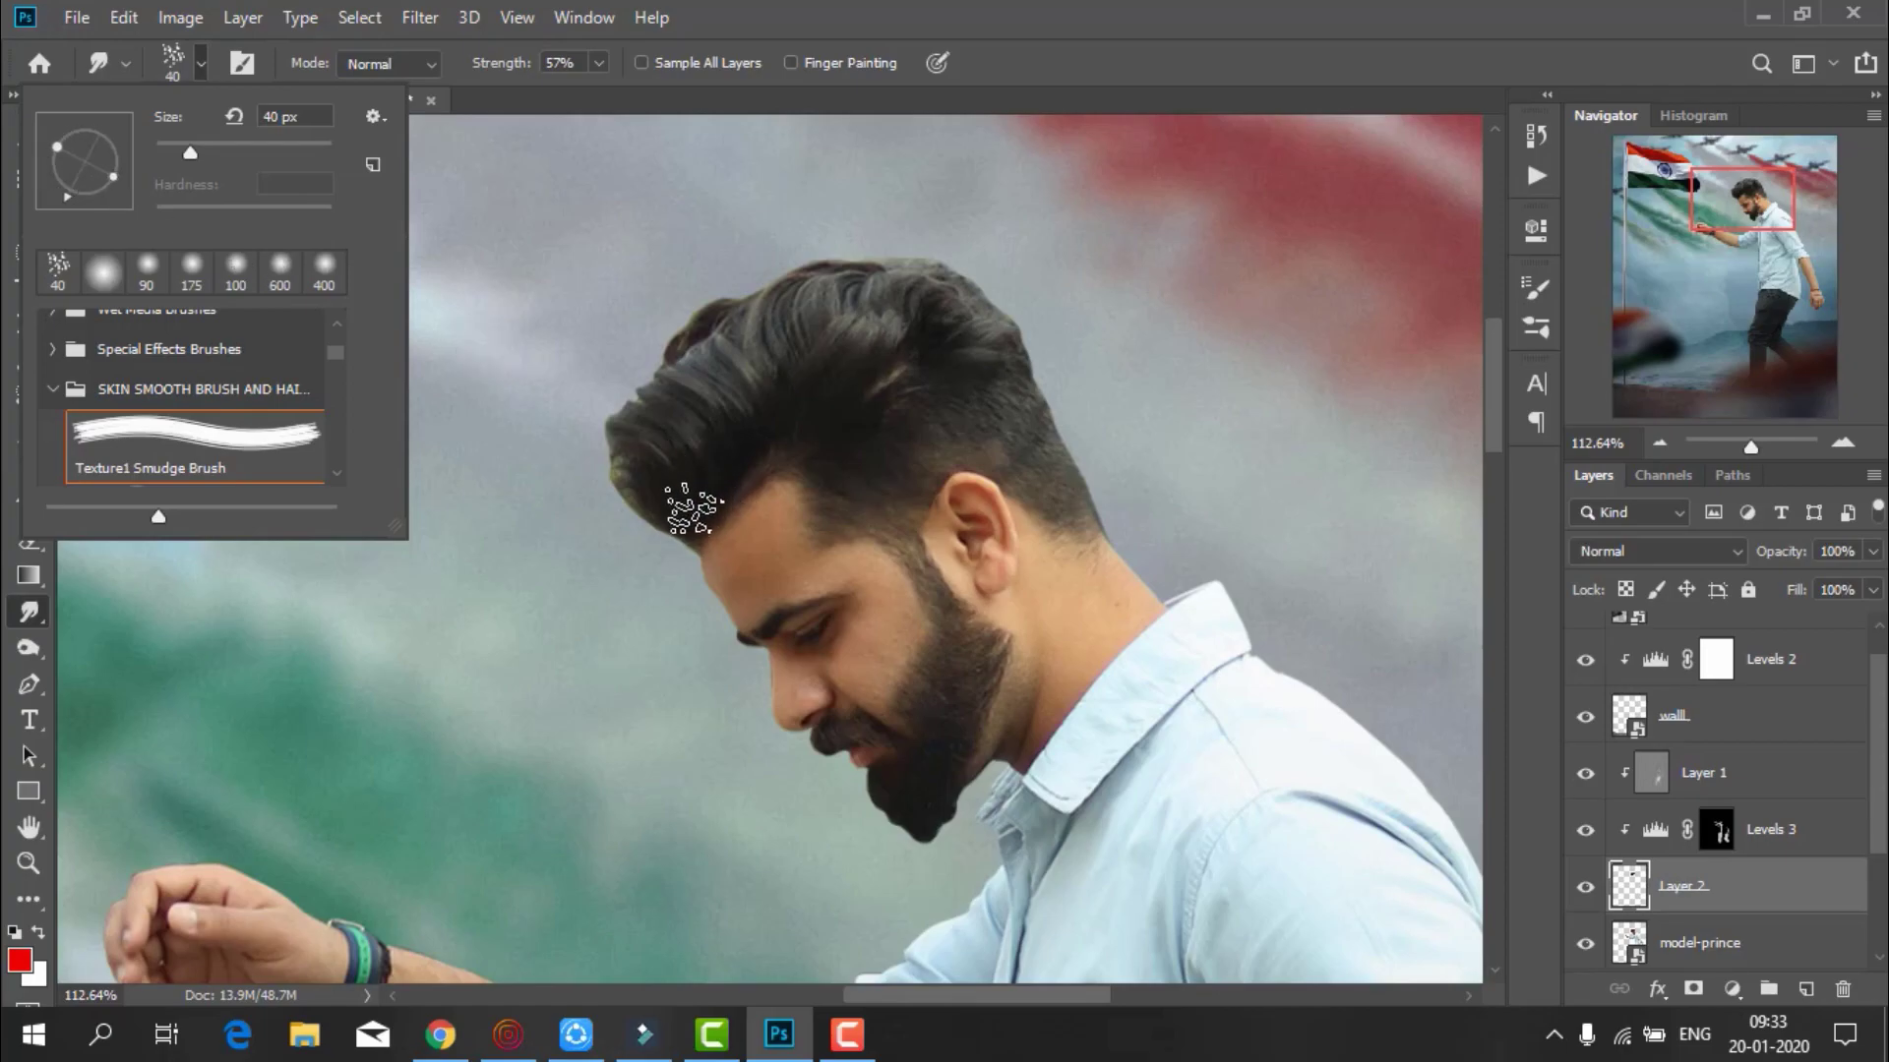
click(694, 503)
mouse_move(675, 507)
mouse_down()
mouse_move(605, 516)
mouse_move(605, 467)
mouse_move(575, 428)
mouse_up()
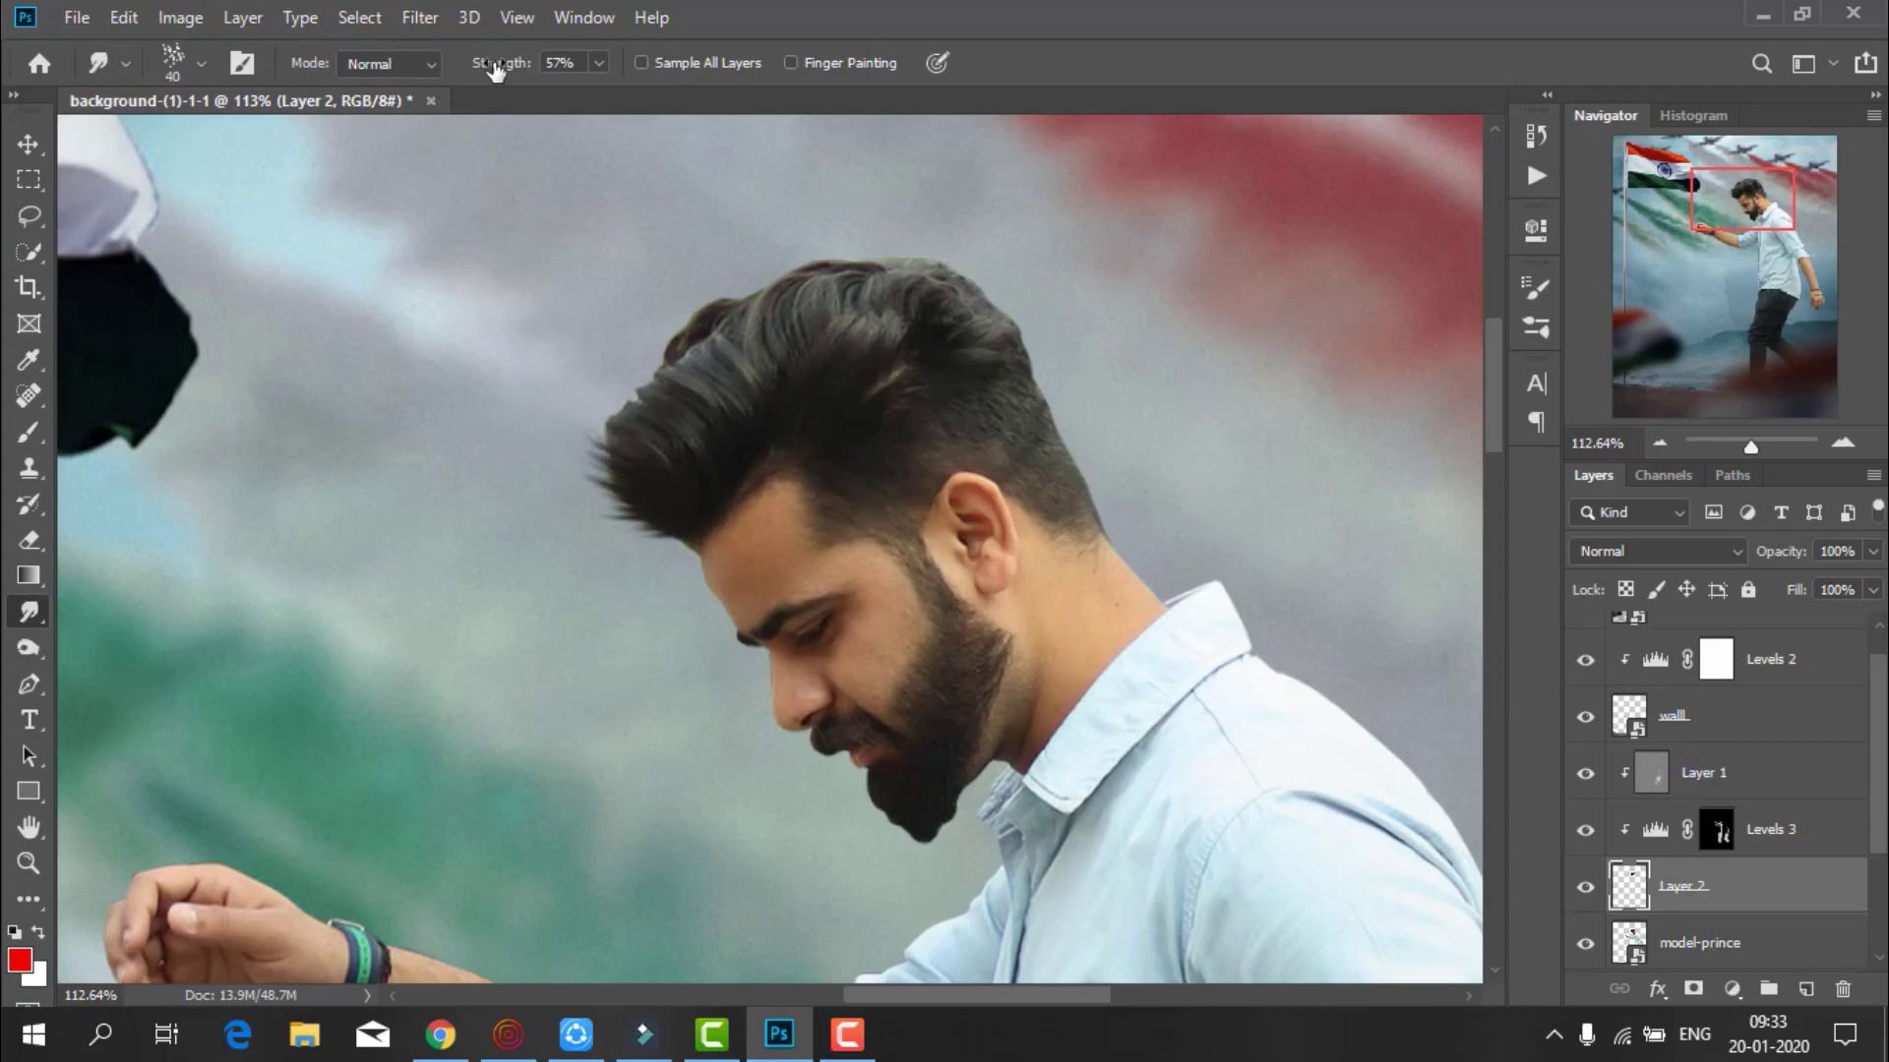
drag(509, 65, 516, 65)
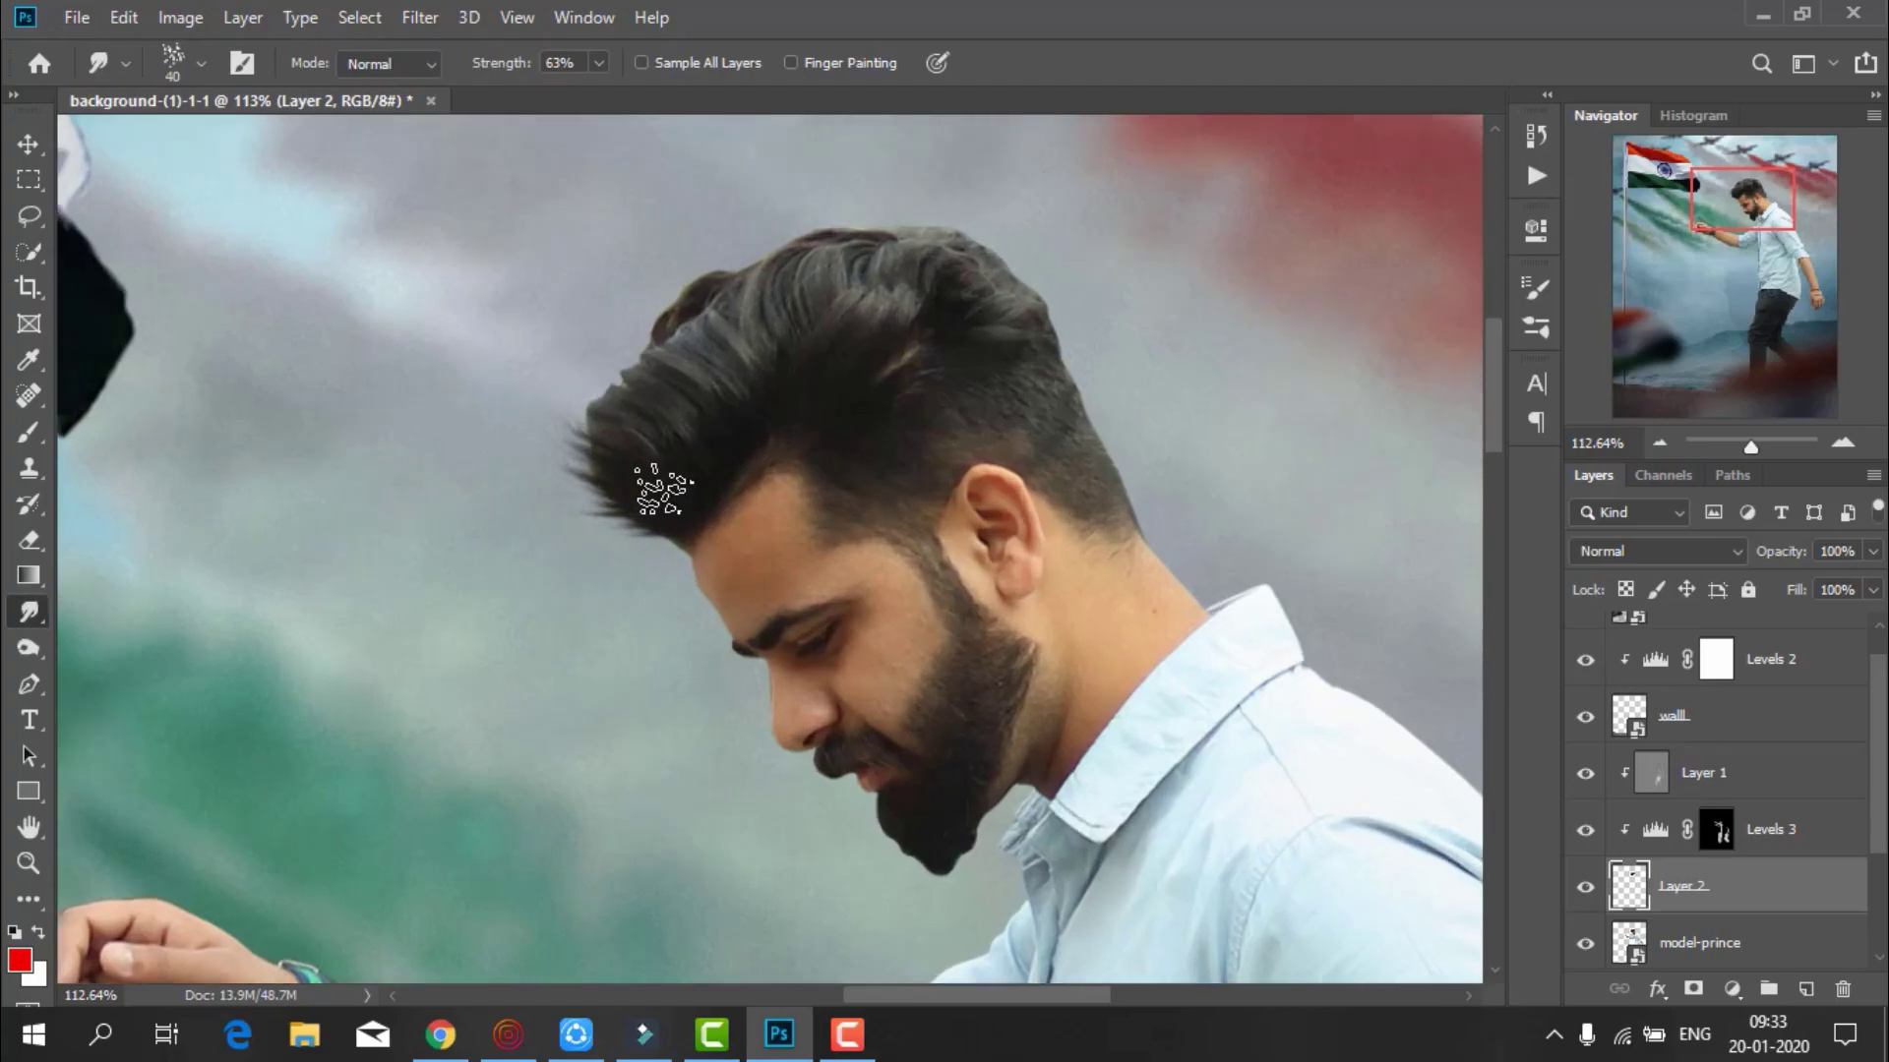
Pull spiky strands outward from the hair's left edge and upward along the top
key(ctrl+plus)
key(ctrl+plus)
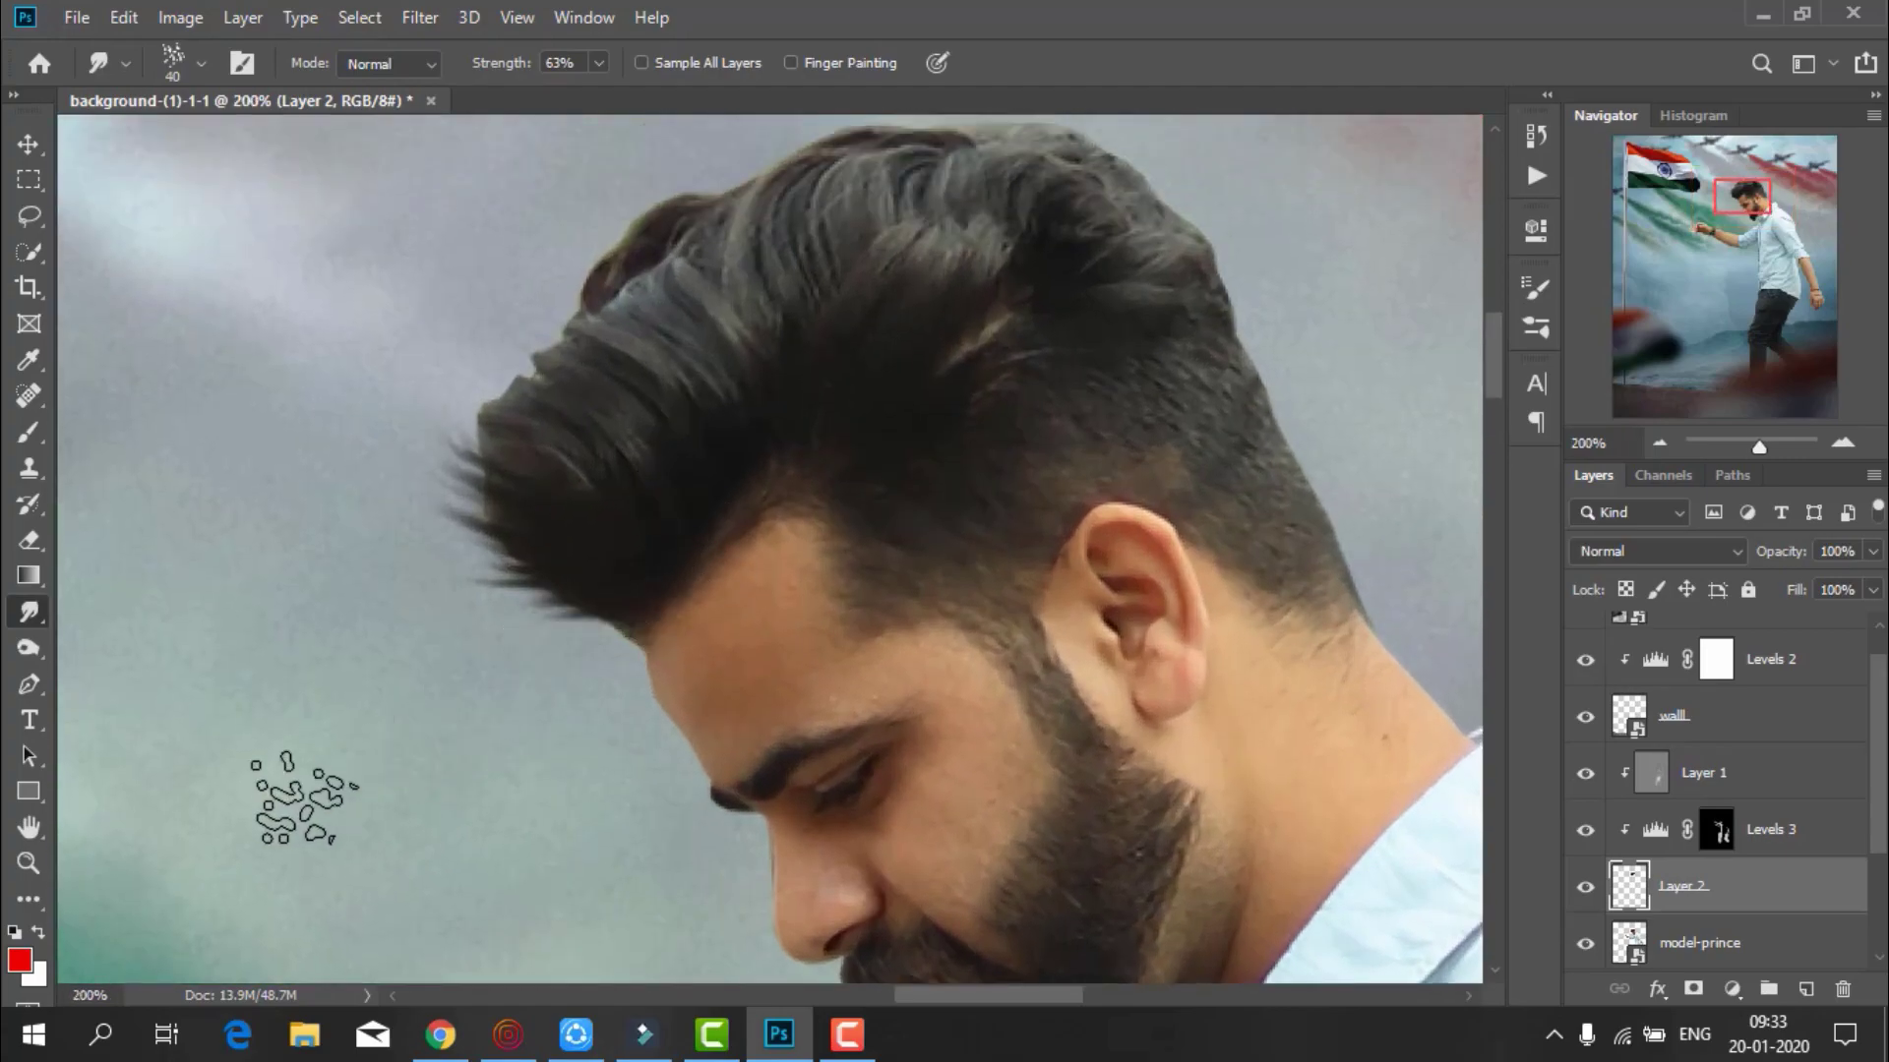
click(29, 864)
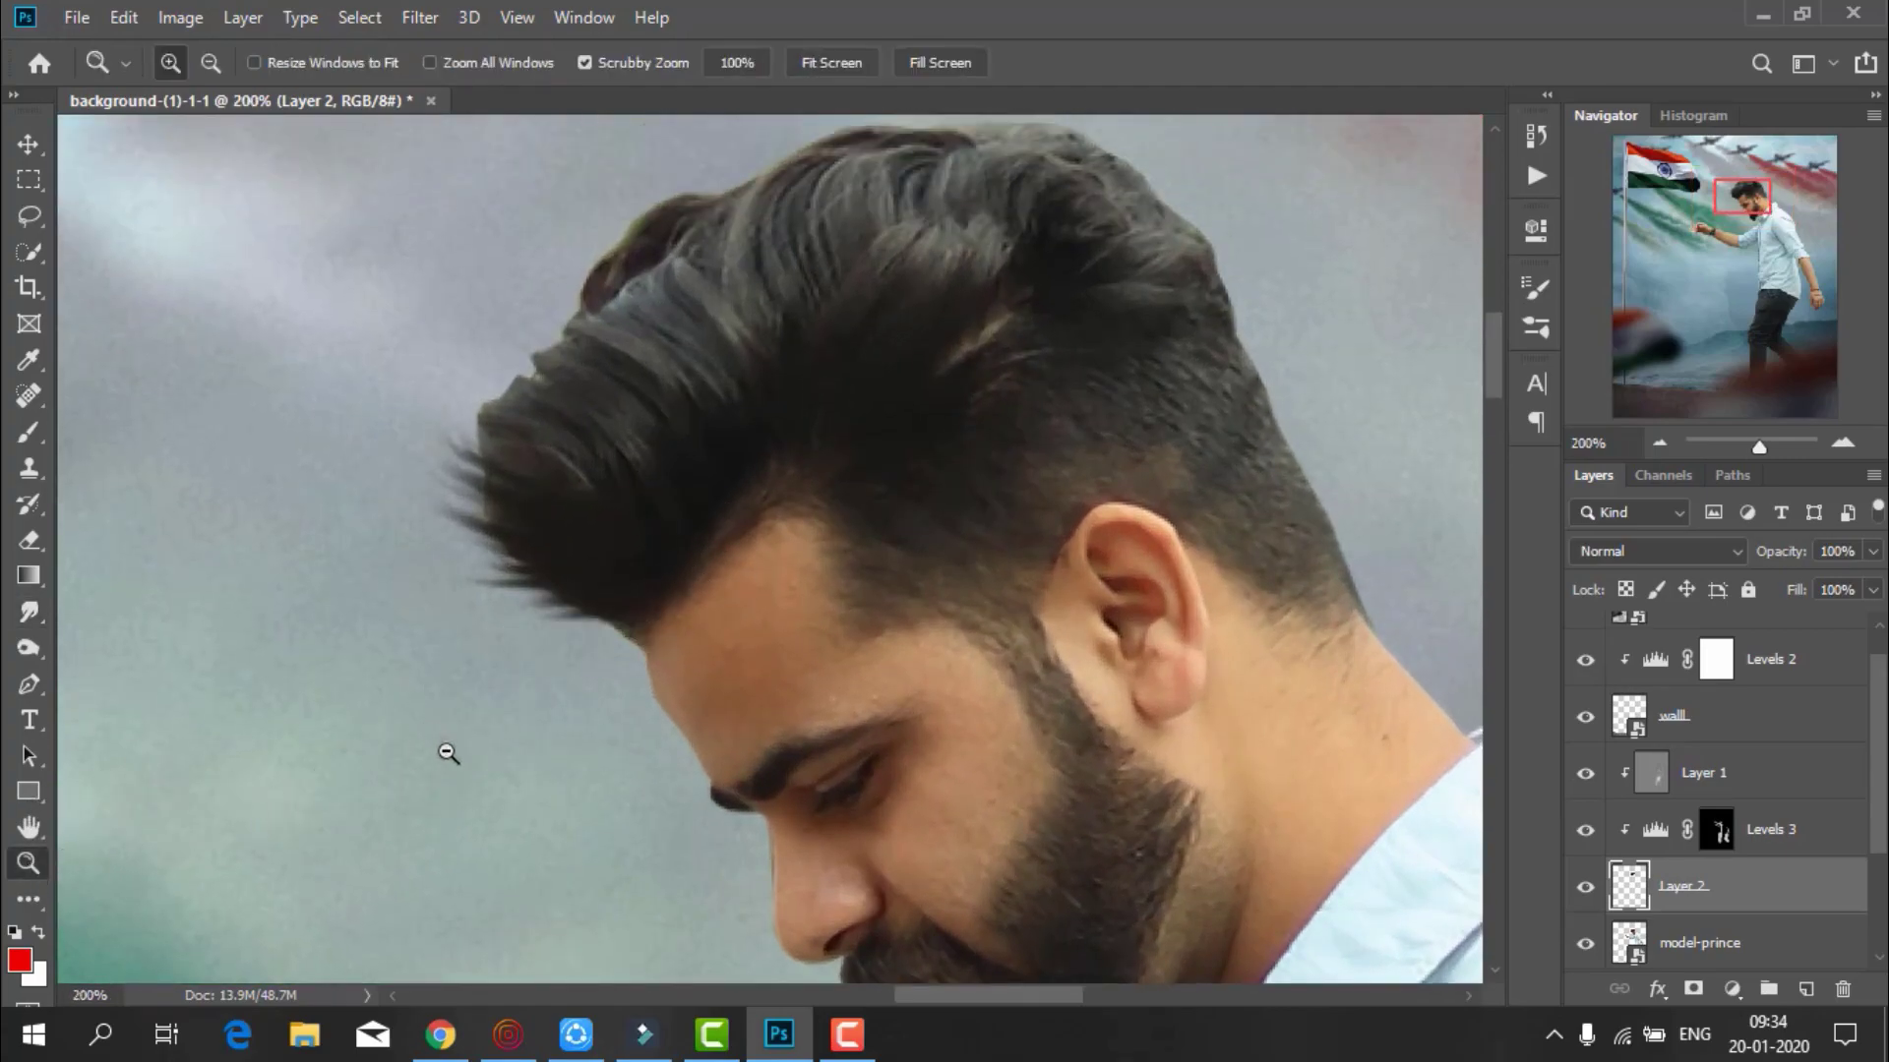
drag(449, 754, 436, 664)
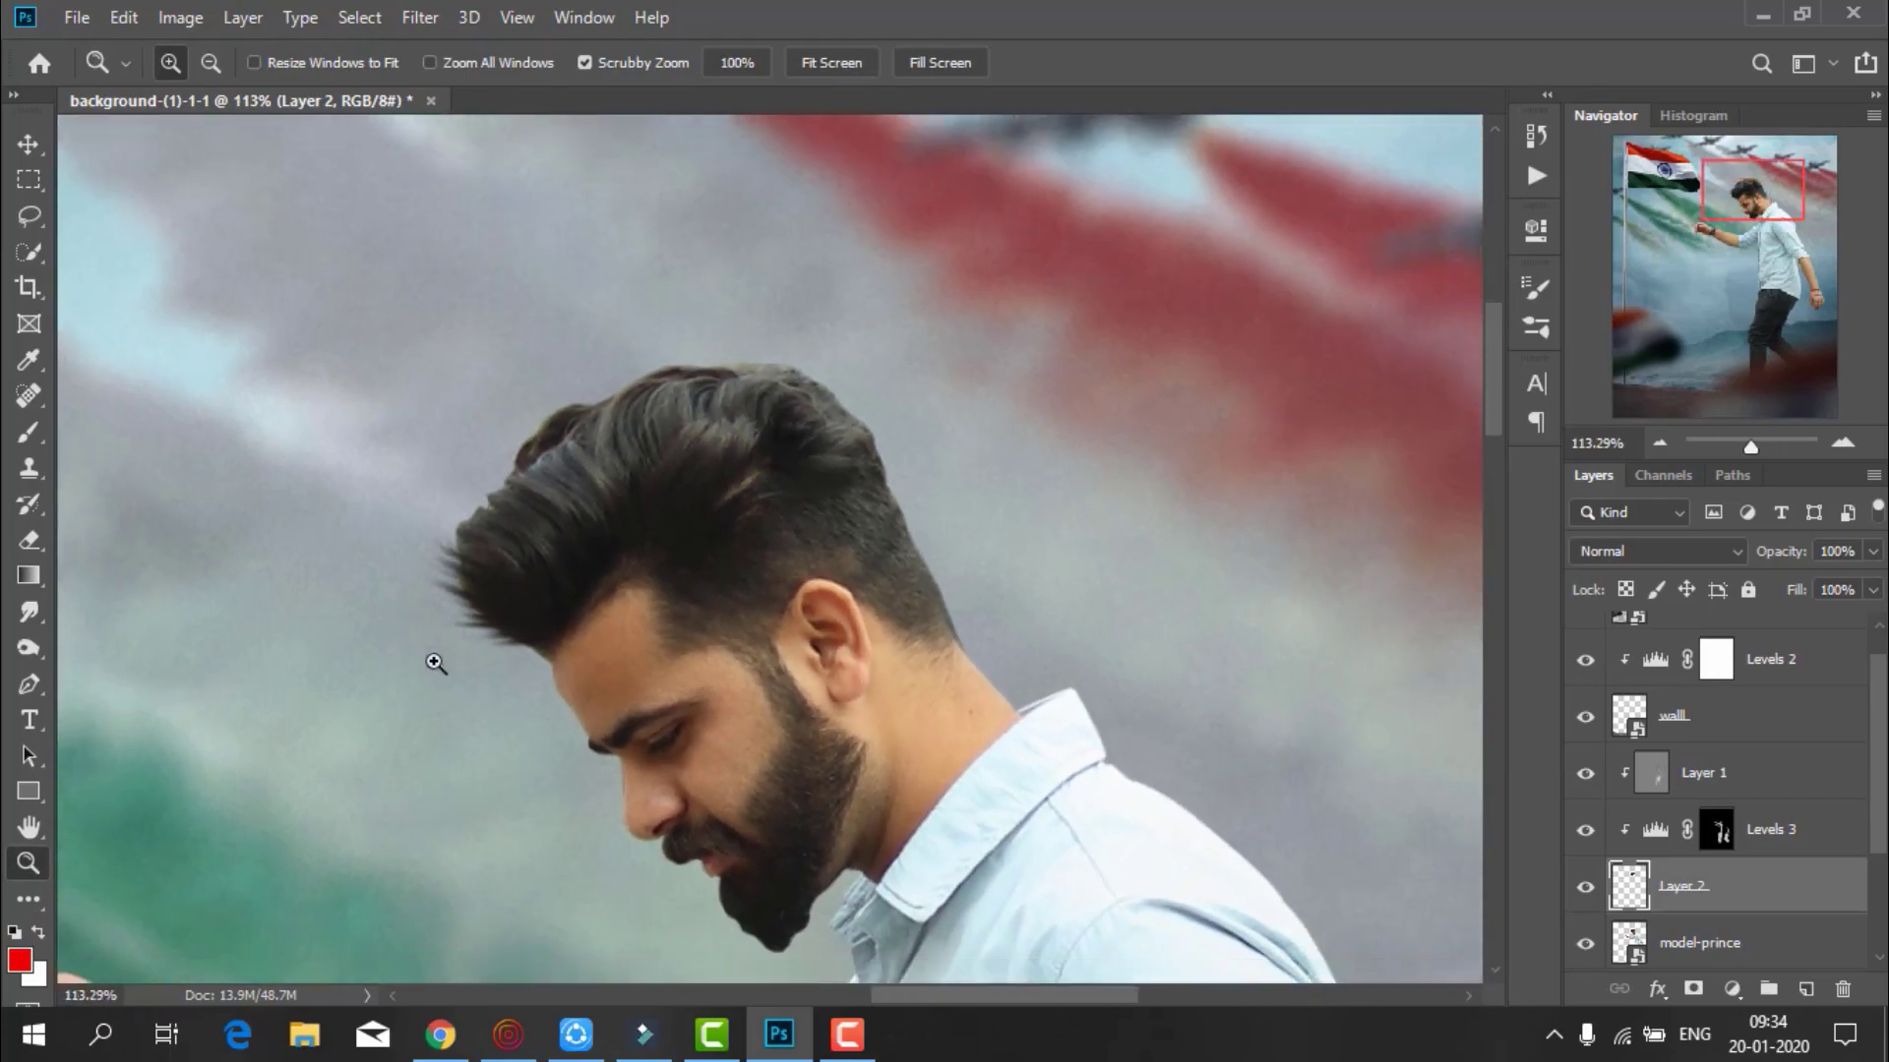
click(28, 612)
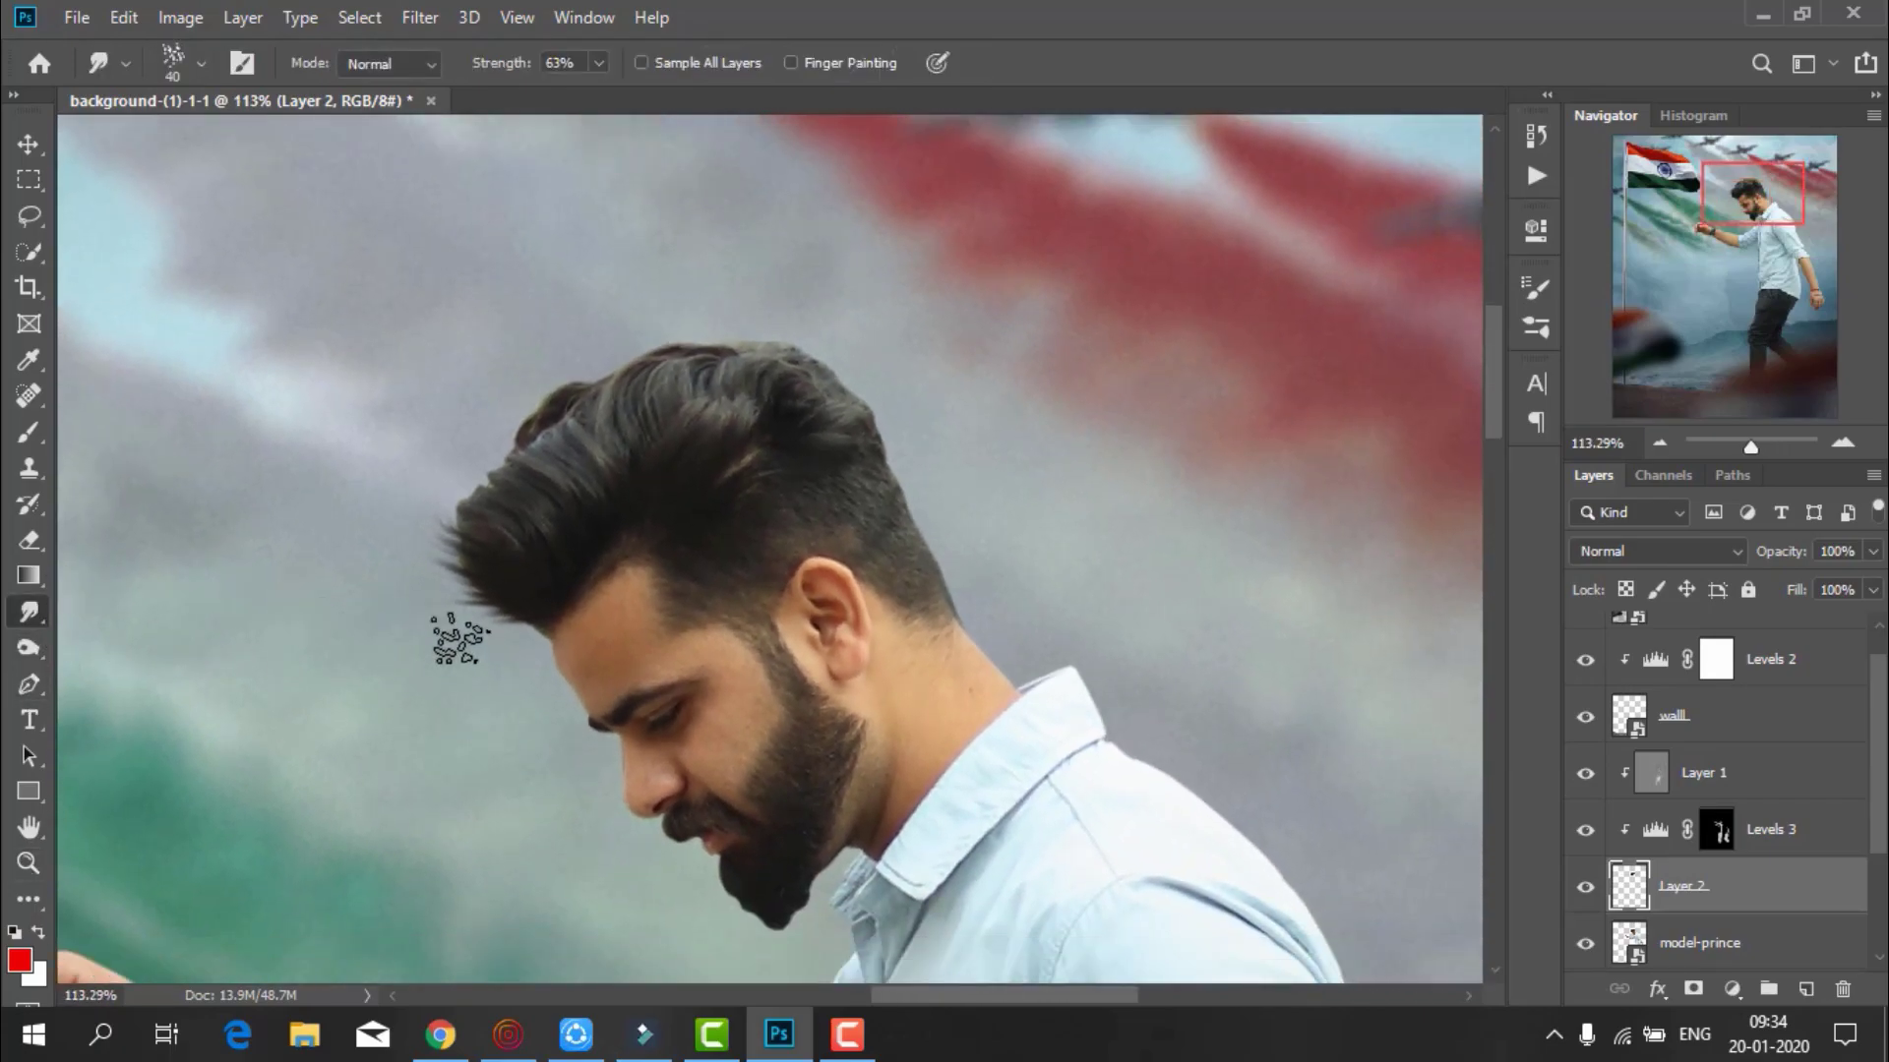
drag(535, 548, 404, 409)
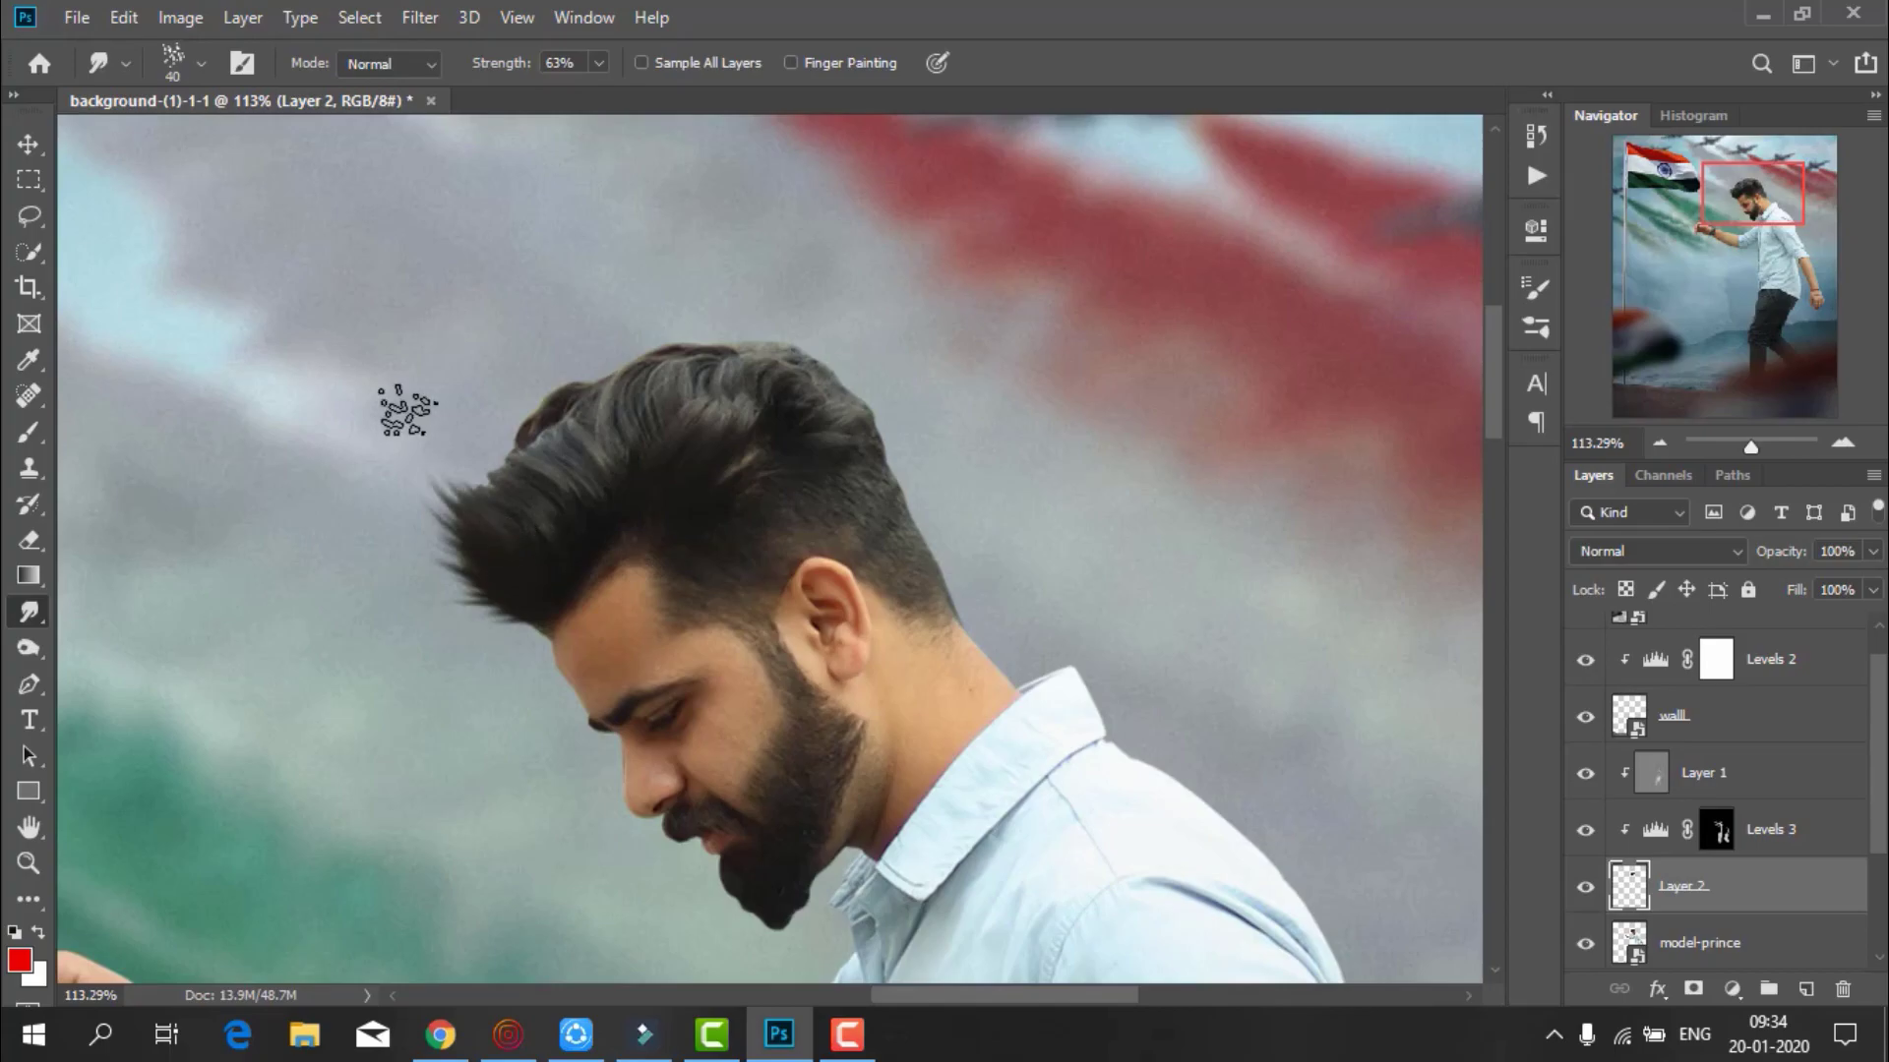
drag(733, 393, 777, 324)
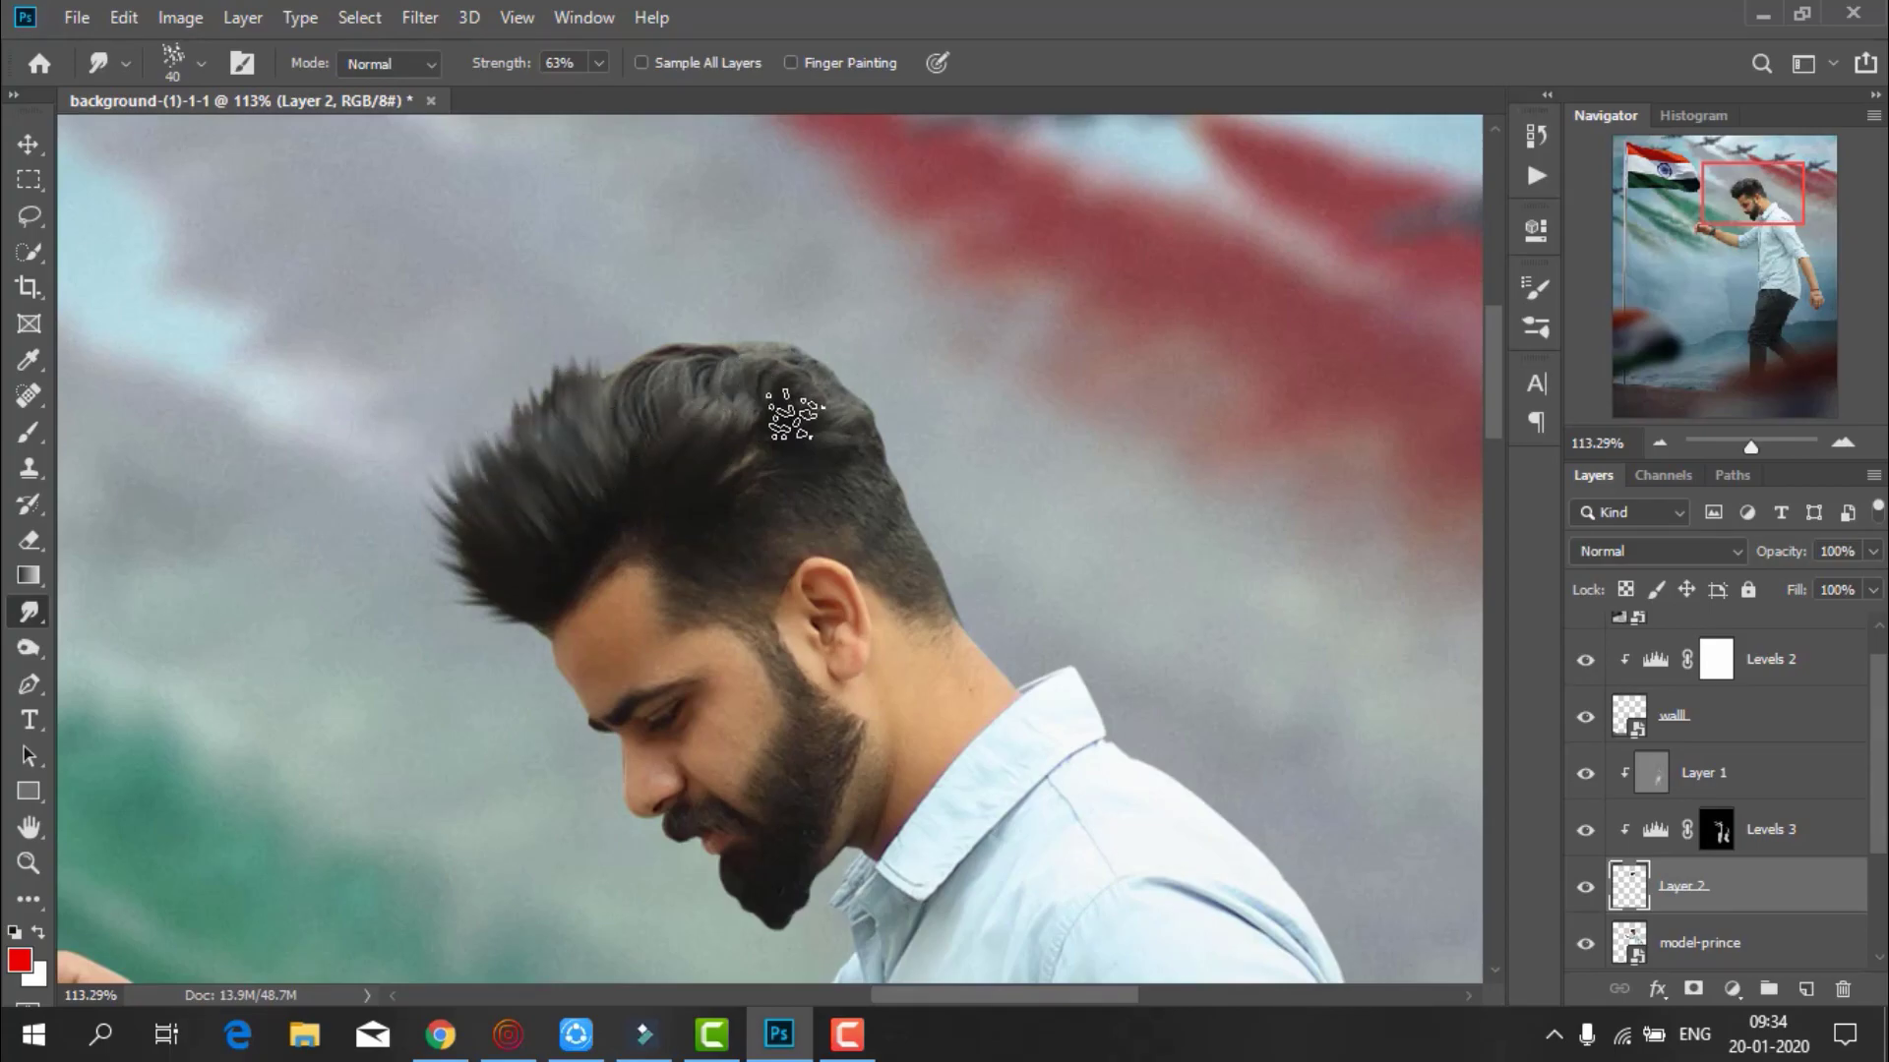
drag(792, 409, 817, 315)
mouse_move(728, 393)
mouse_down()
mouse_move(709, 295)
mouse_move(654, 400)
mouse_move(612, 329)
mouse_up()
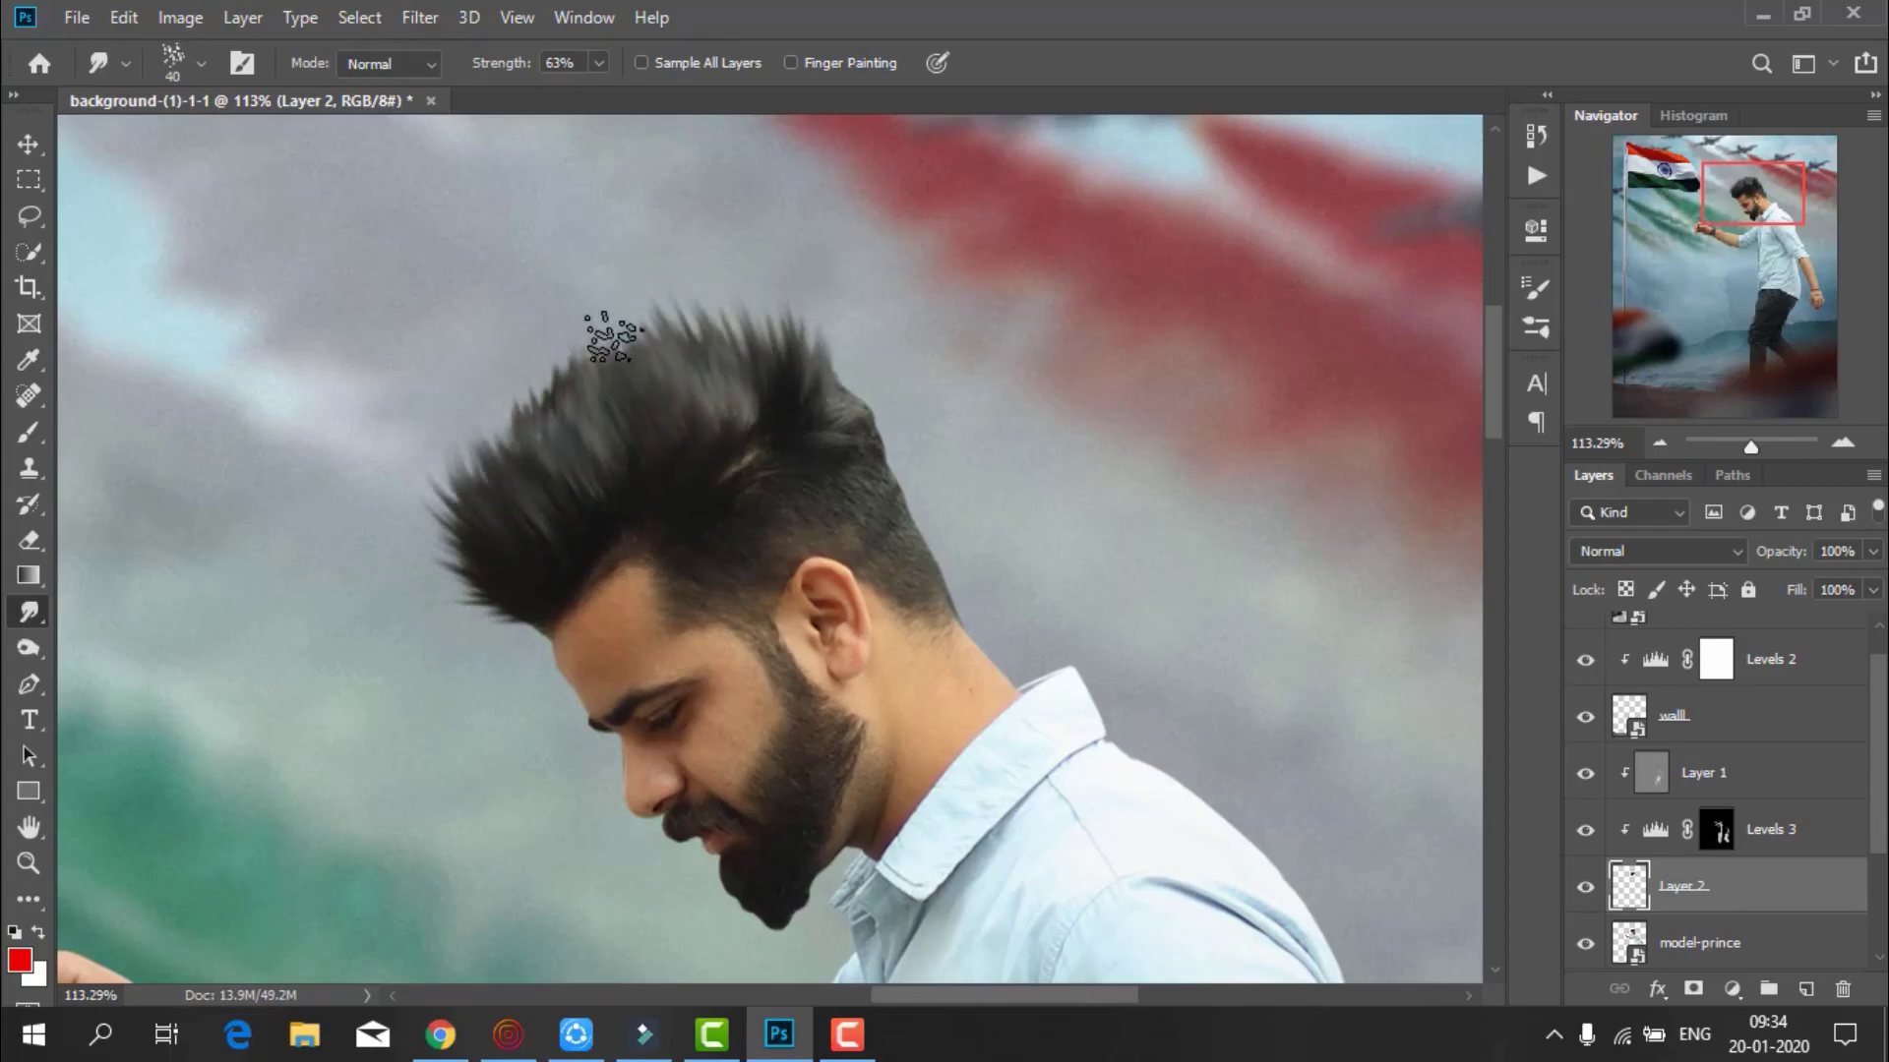
key(bracketleft)
mouse_move(846, 442)
mouse_down()
mouse_move(738, 371)
mouse_move(777, 285)
mouse_up()
drag(728, 383, 683, 356)
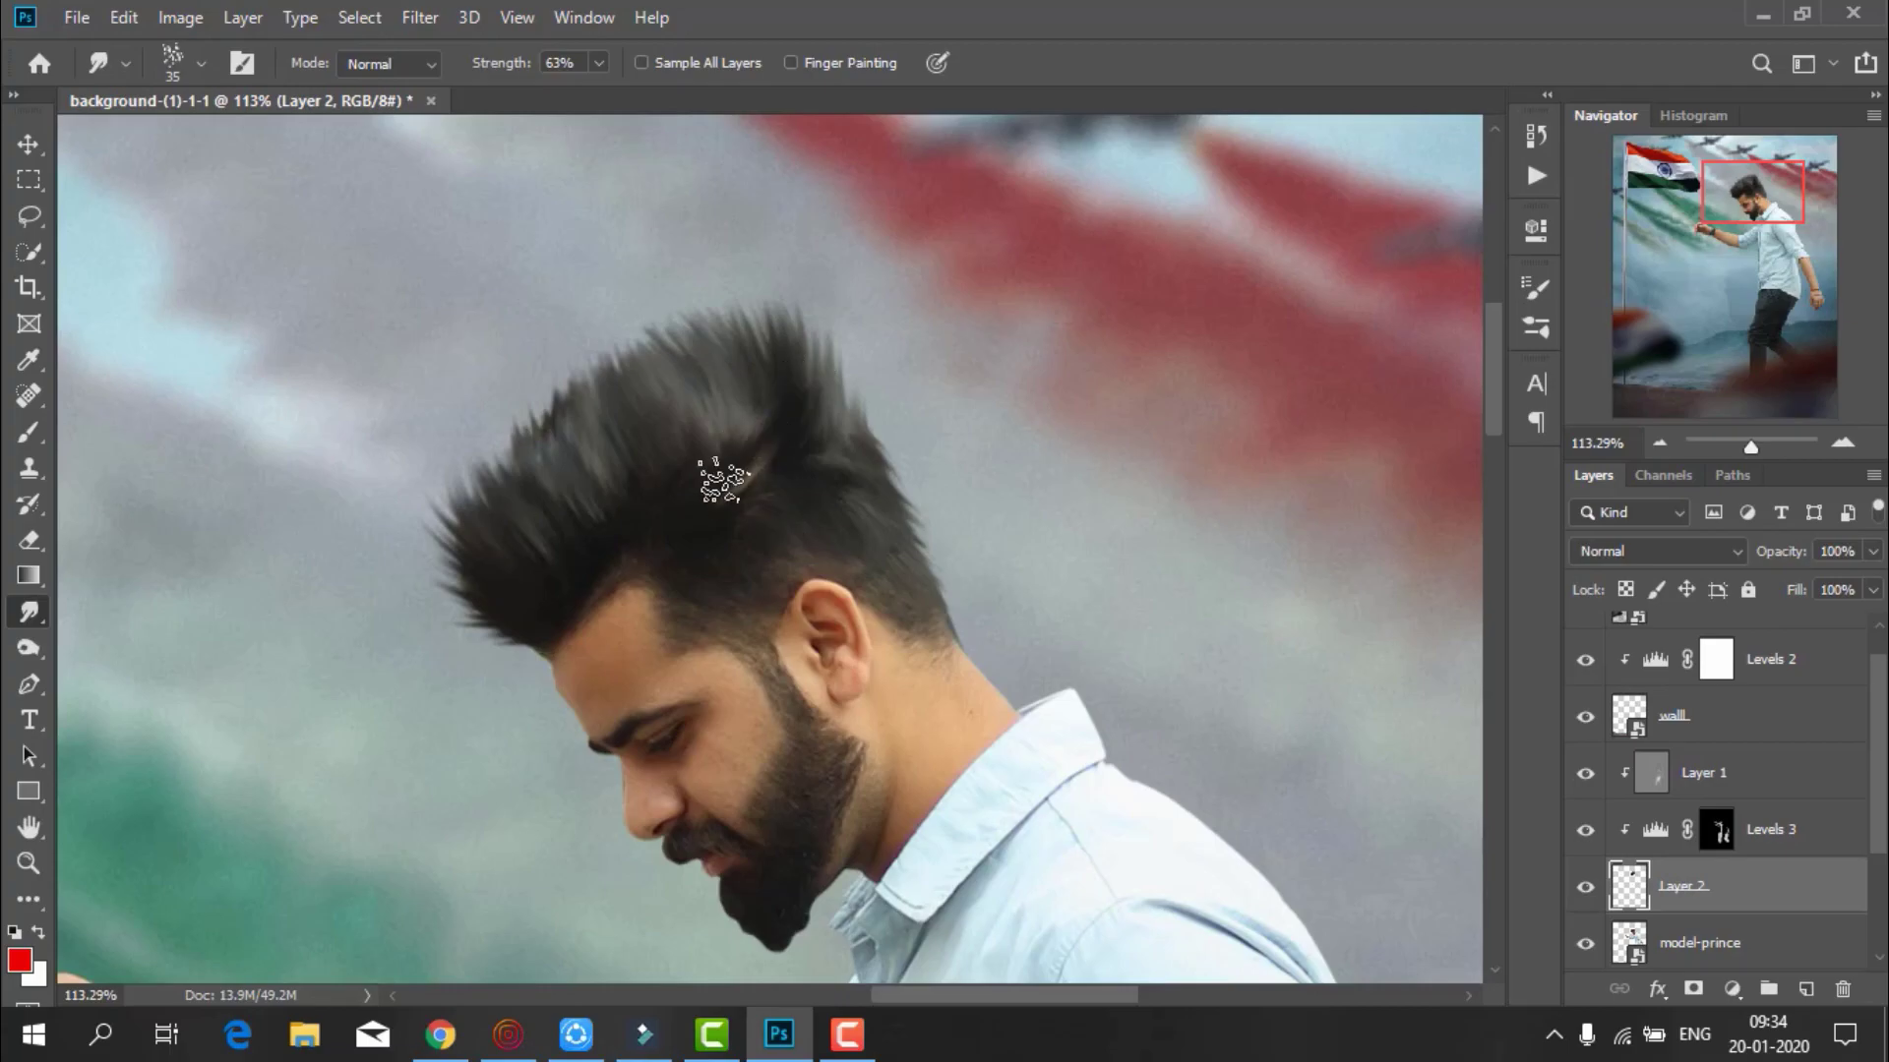
drag(725, 476, 777, 324)
drag(816, 405, 889, 328)
Smudge more wispy strands from the hair's left side, then zoom out to the whole image
scroll(940, 679, down, 3)
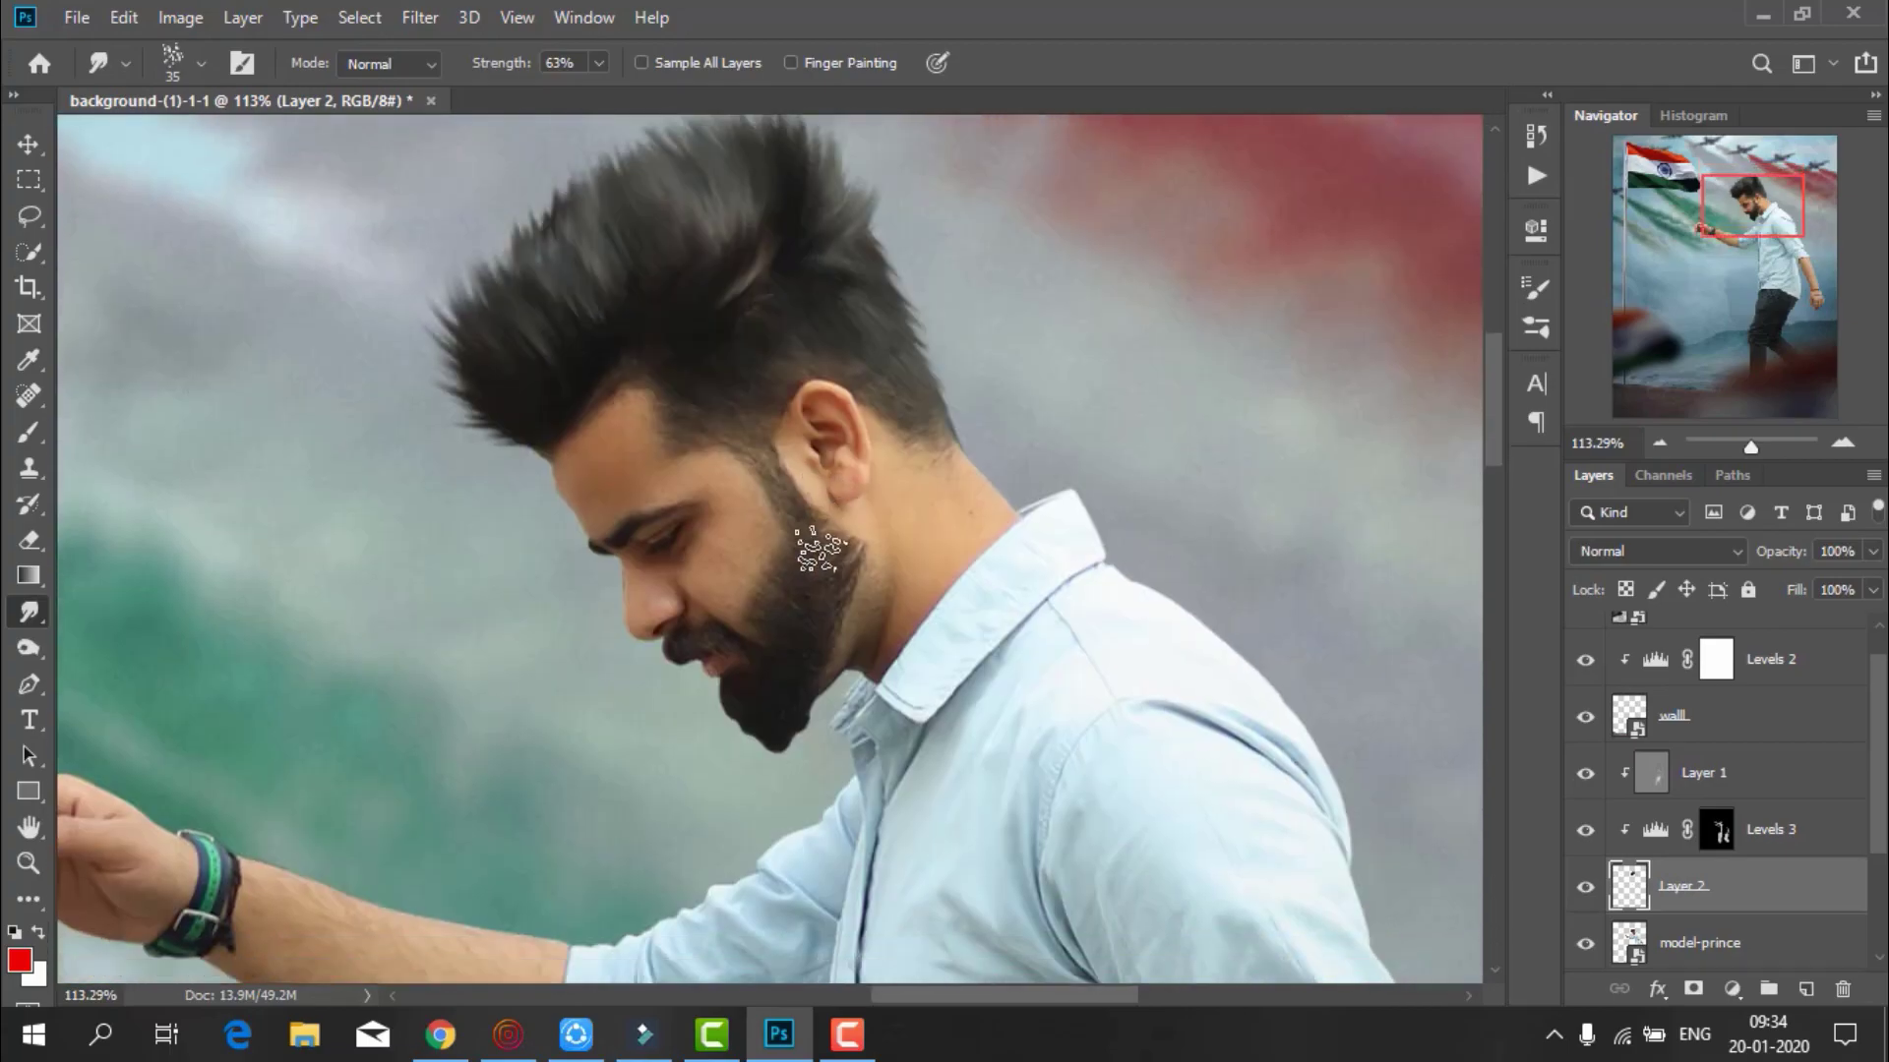
scroll(506, 476, up, 2)
drag(505, 476, 386, 369)
drag(527, 506, 378, 454)
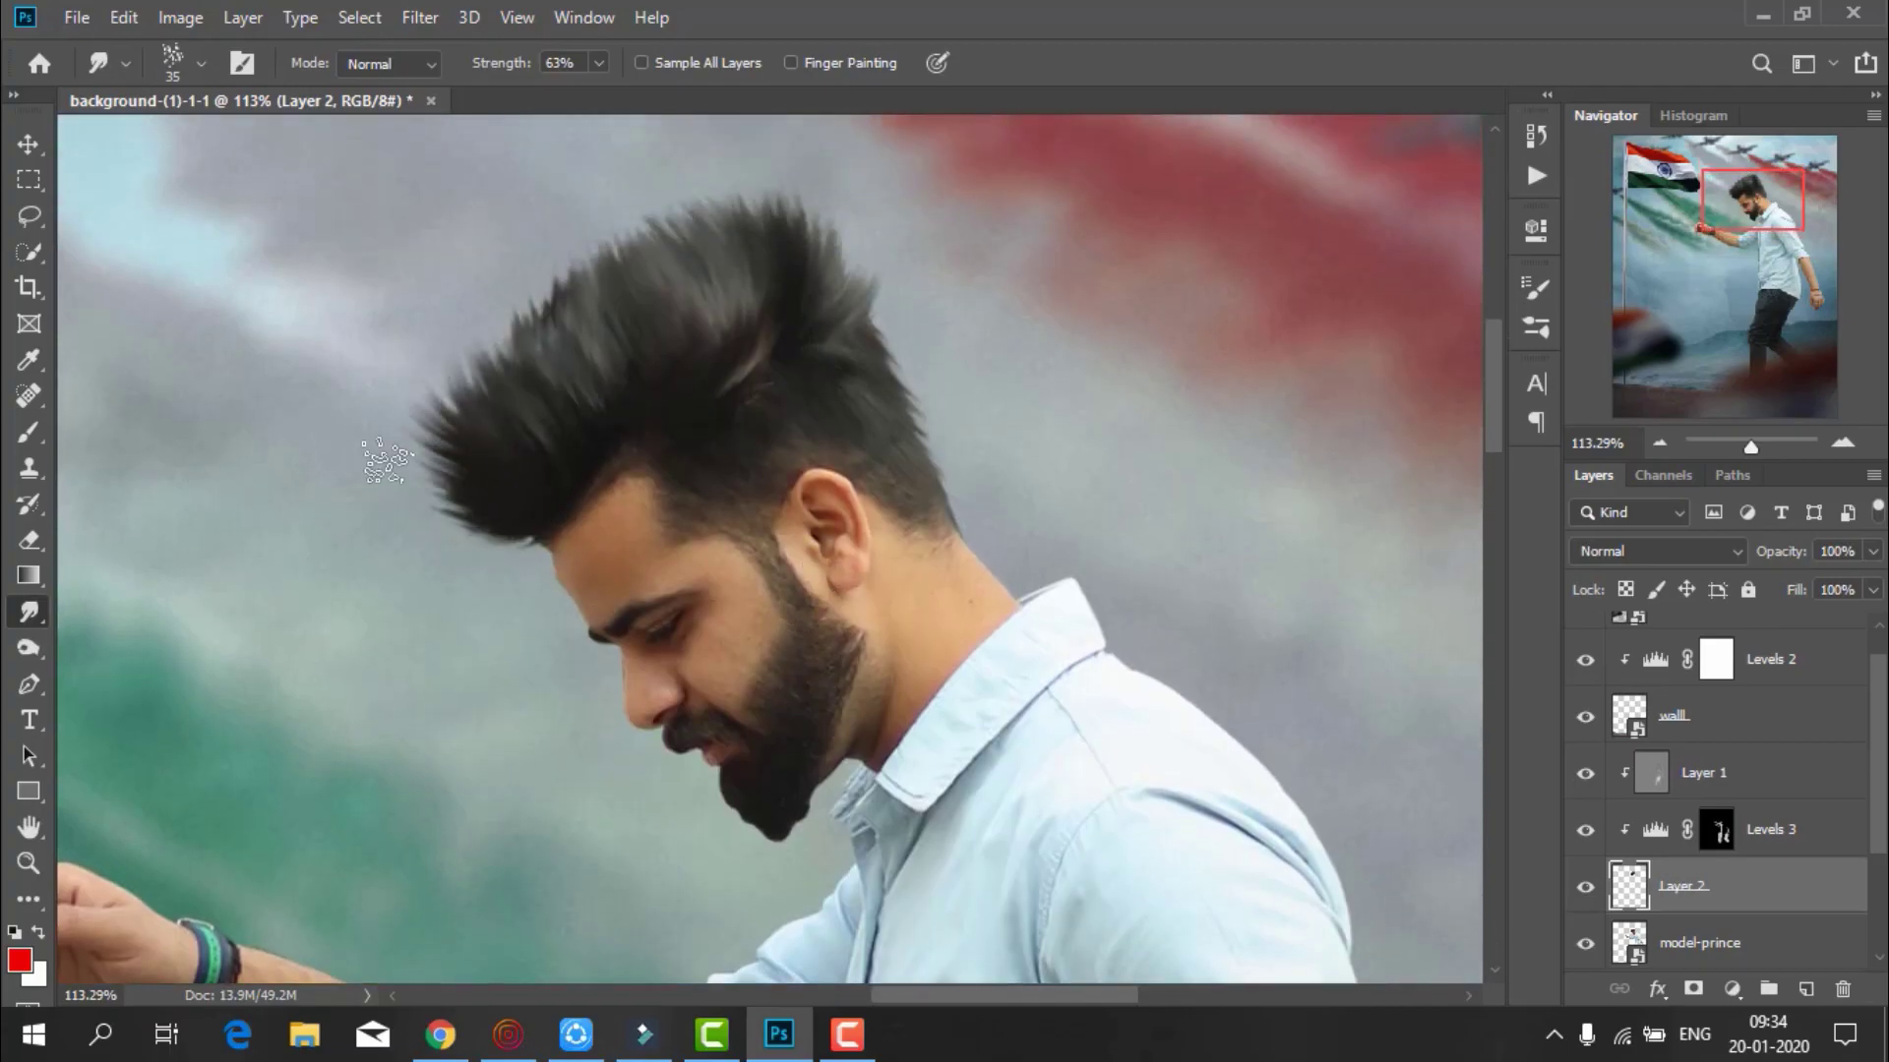
scroll(497, 483, up, 2)
drag(496, 484, 654, 285)
scroll(654, 285, up, 1)
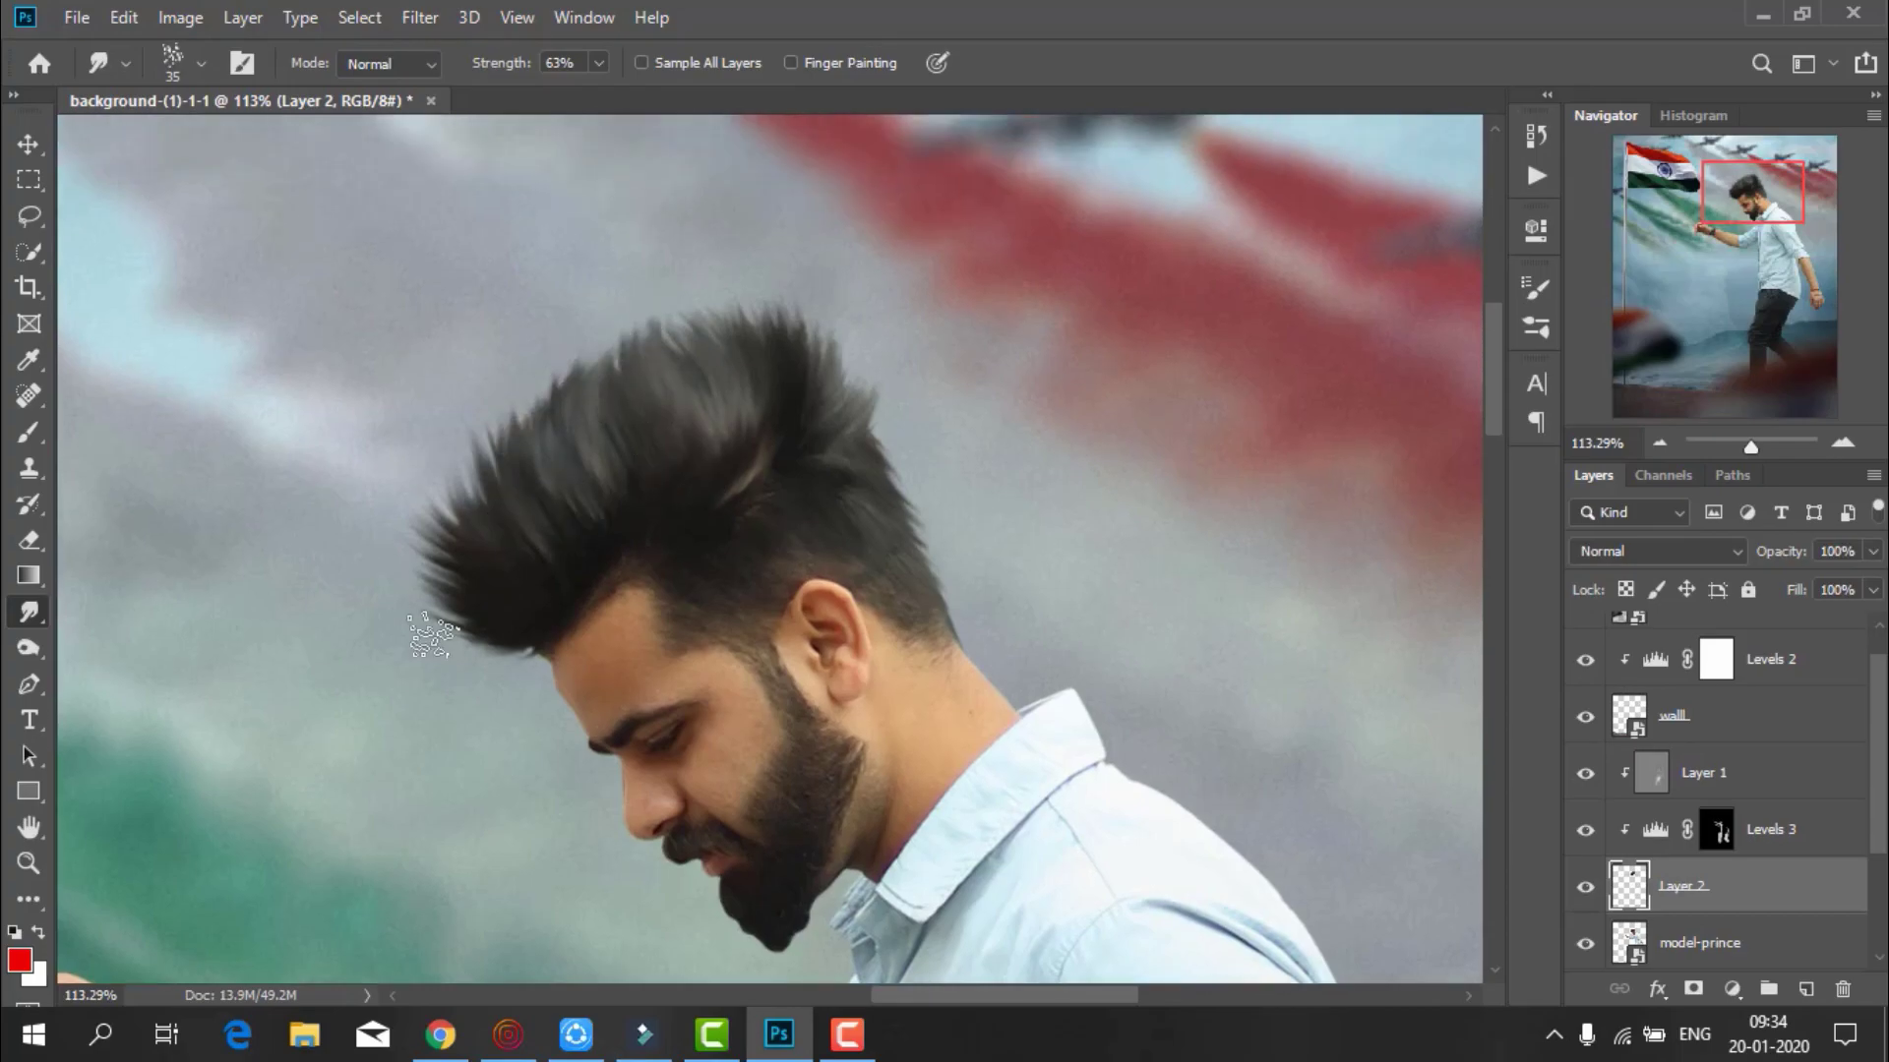
key(z)
scroll(706, 566, down, 5)
scroll(706, 566, down, 4)
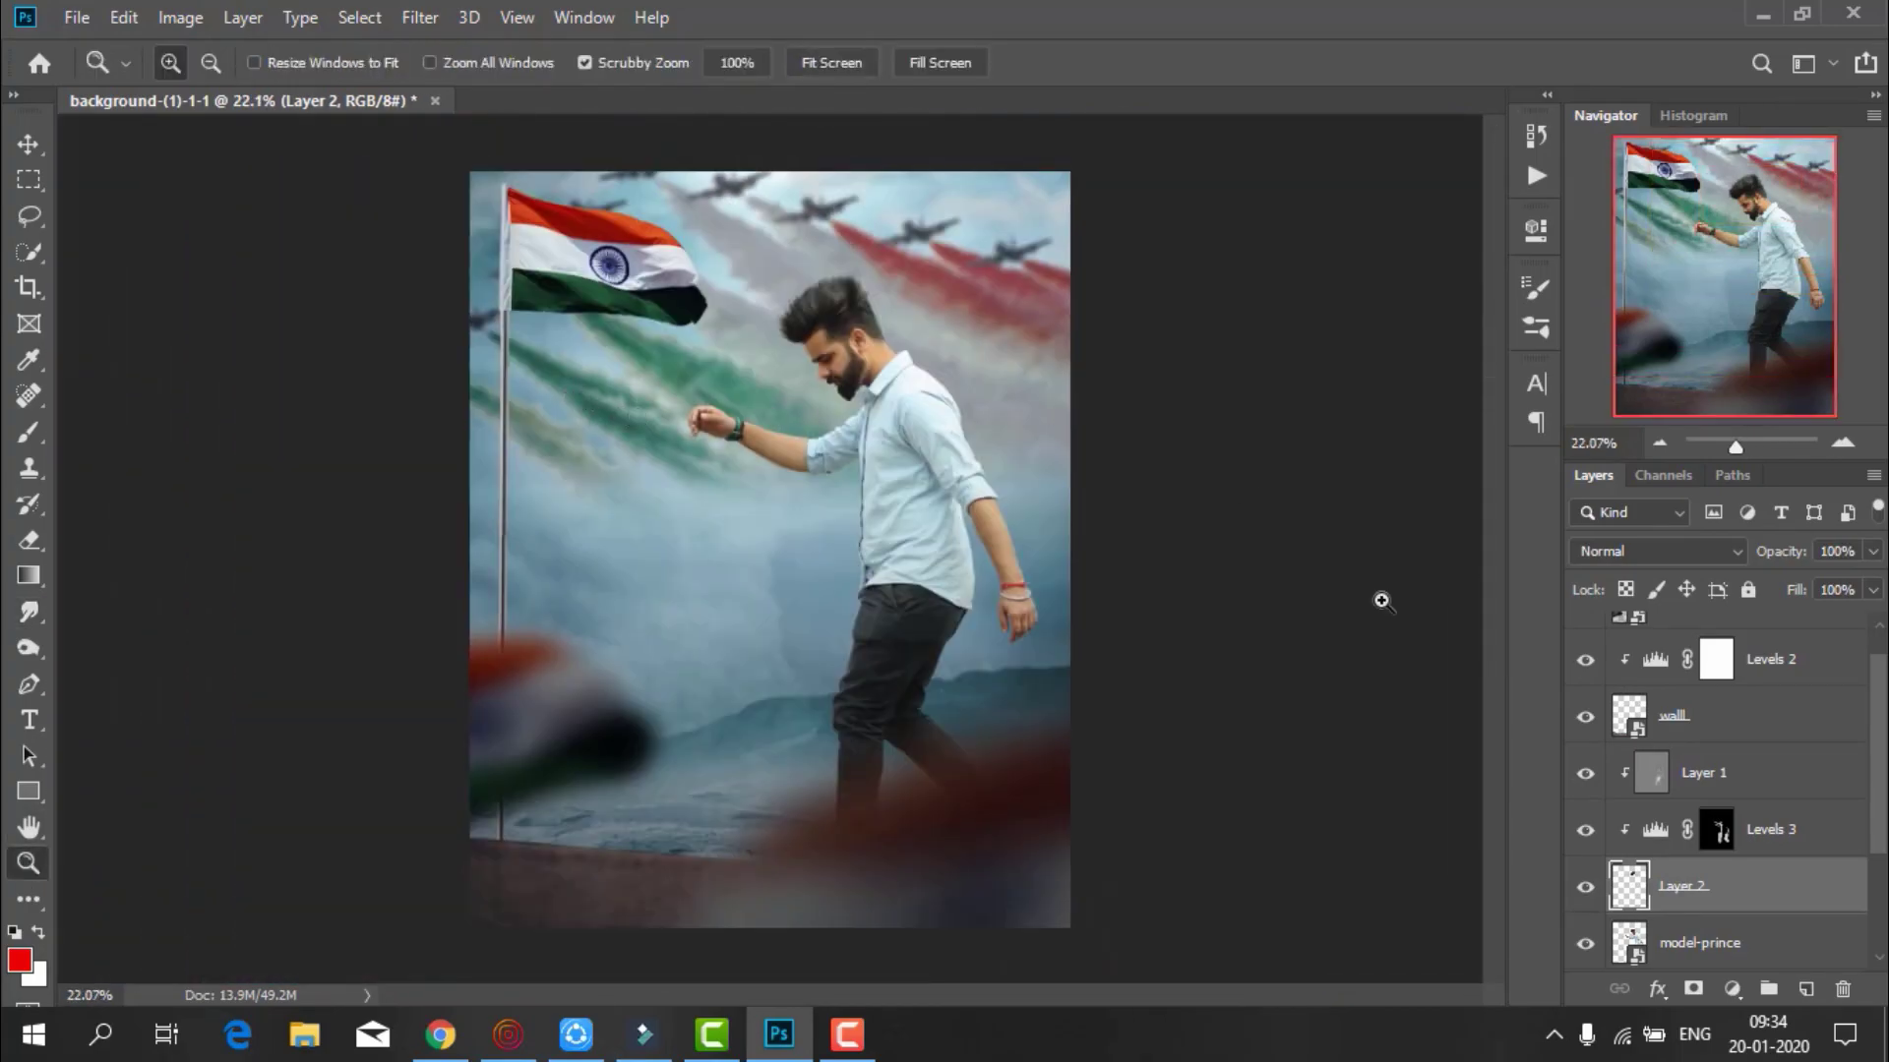
Apply a Camera Raw filter to the hair layer with Contrast +4 and Clarity +4
click(420, 18)
click(453, 183)
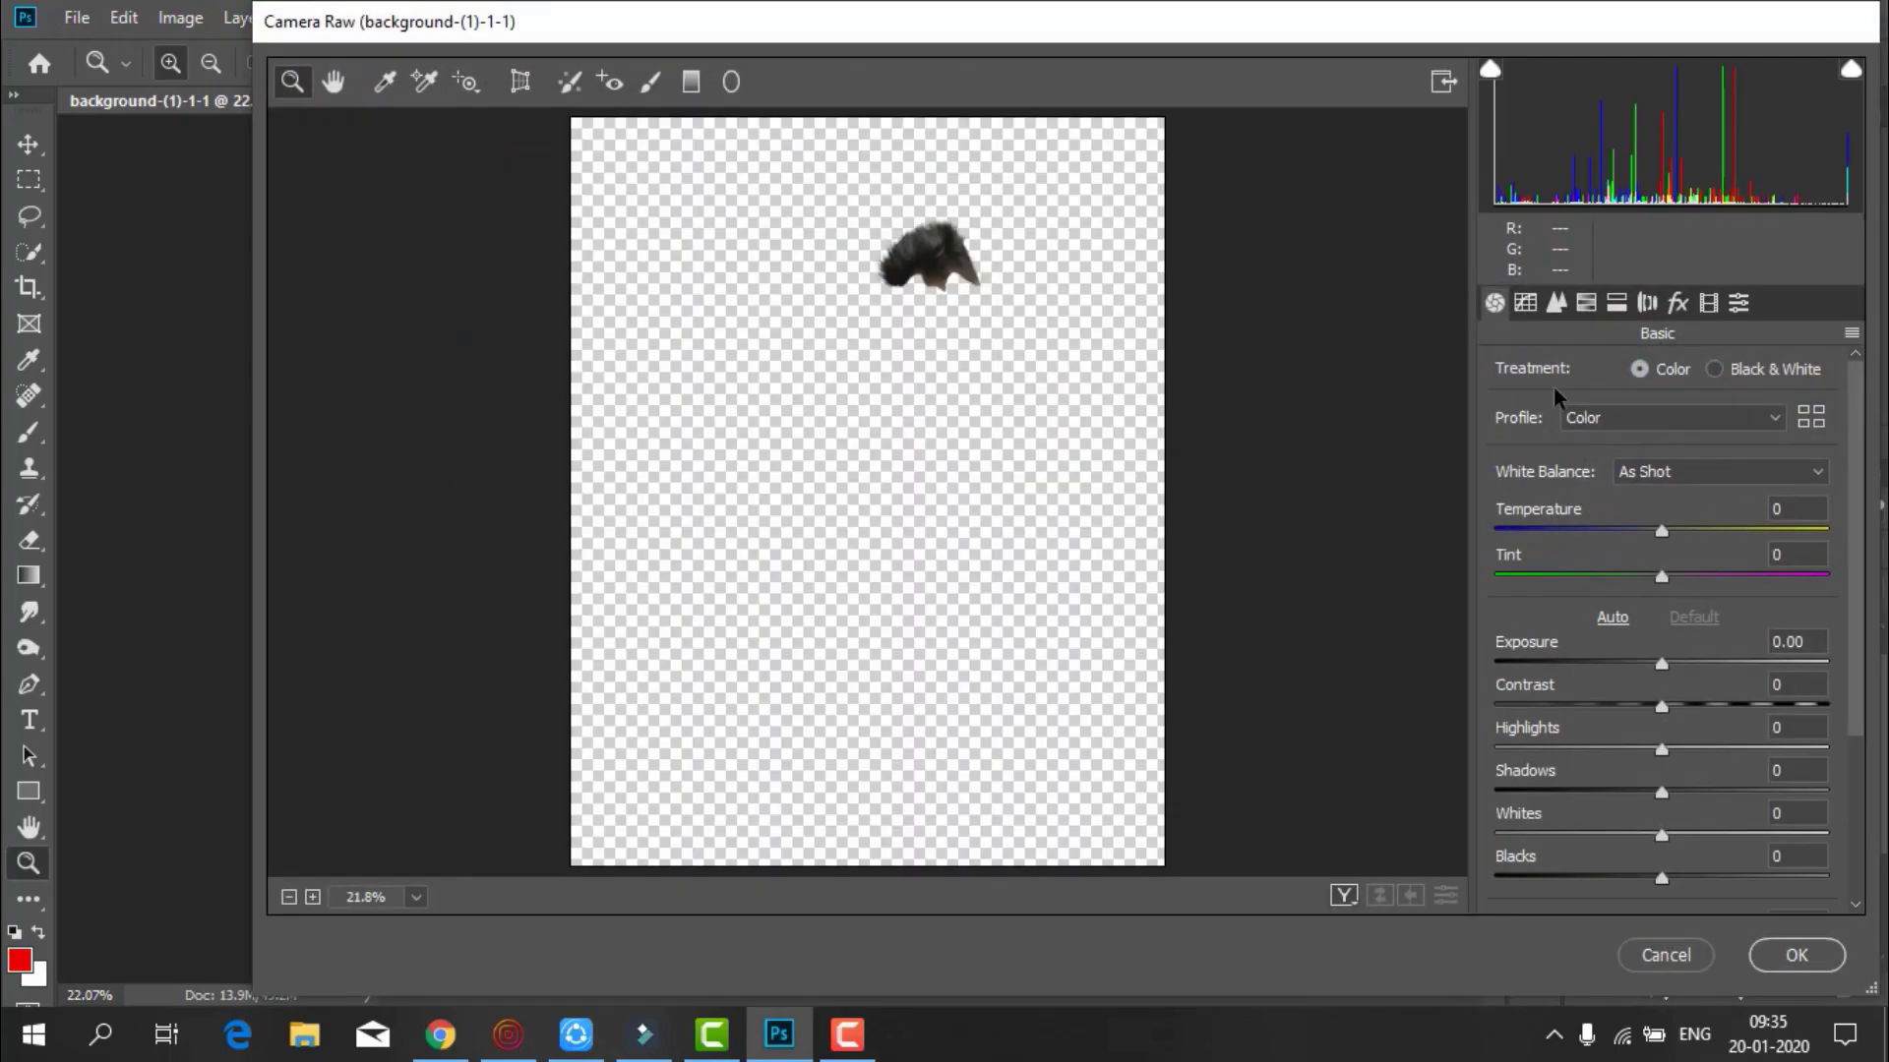
click(1555, 302)
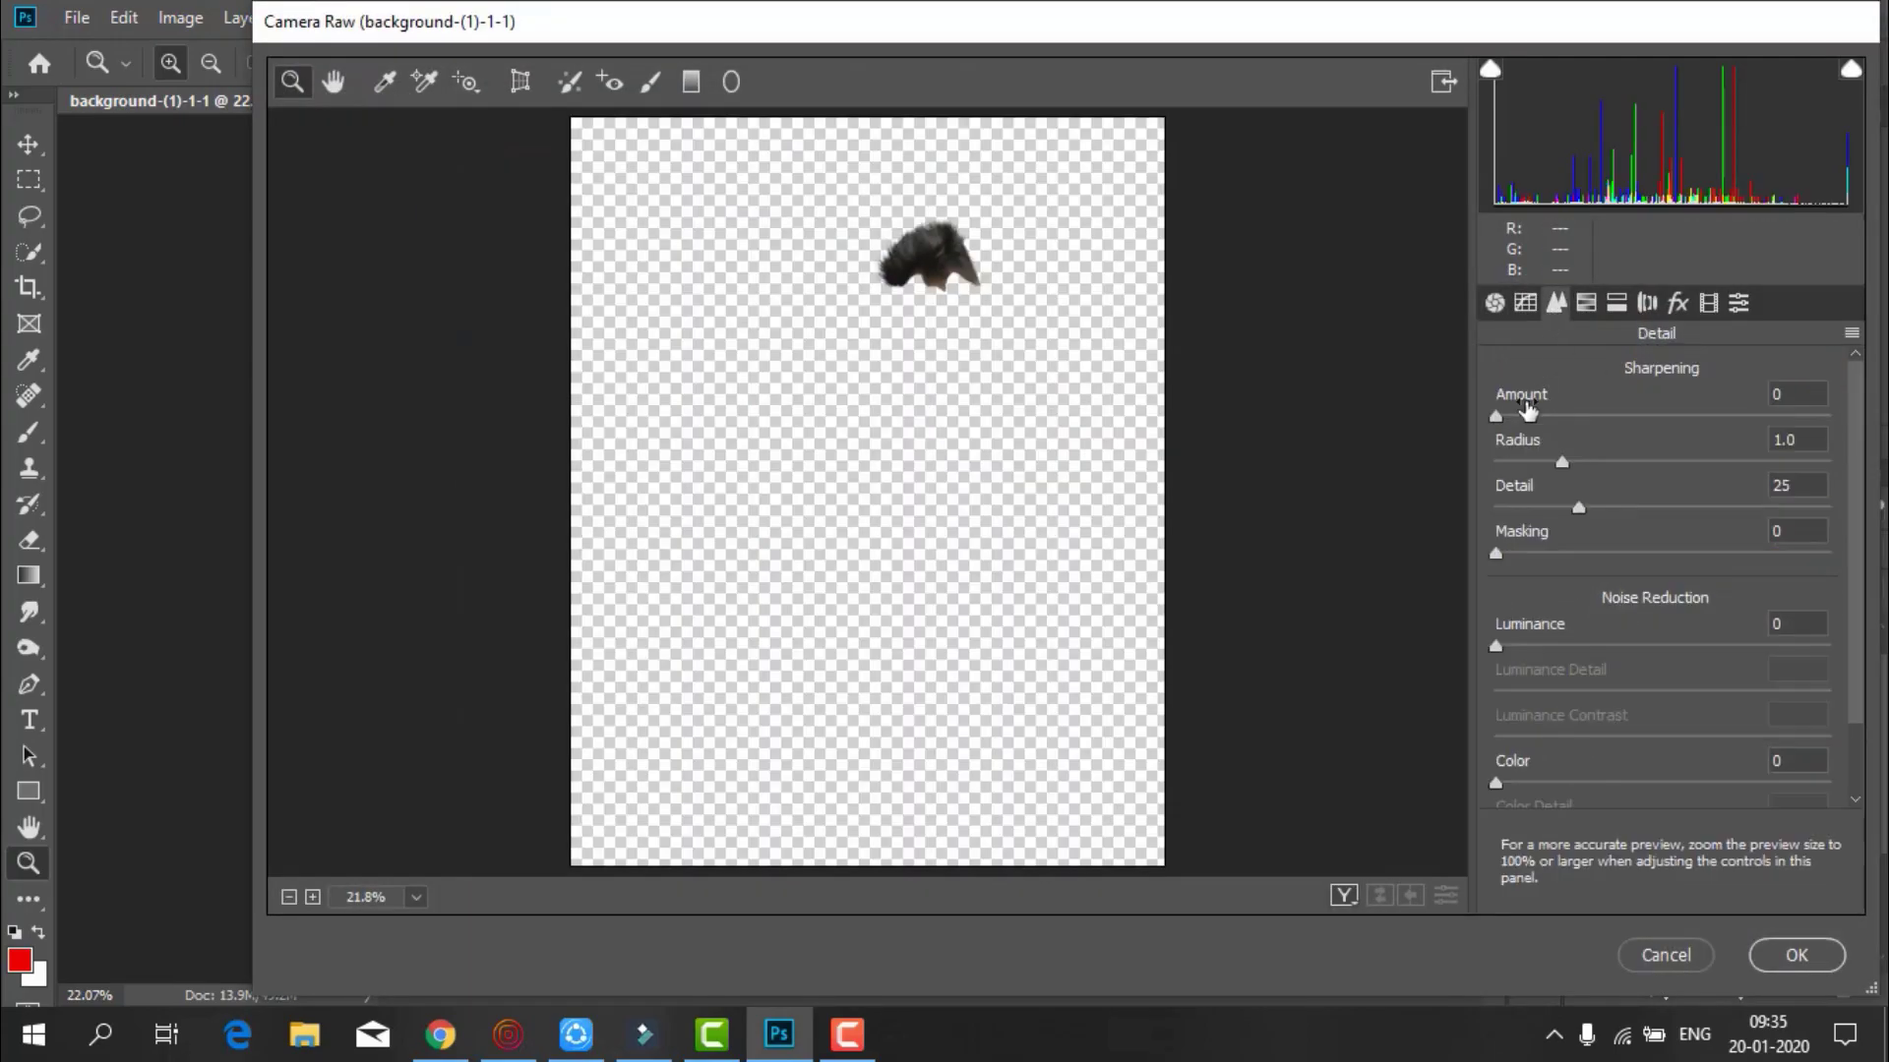
click(1494, 302)
click(1678, 700)
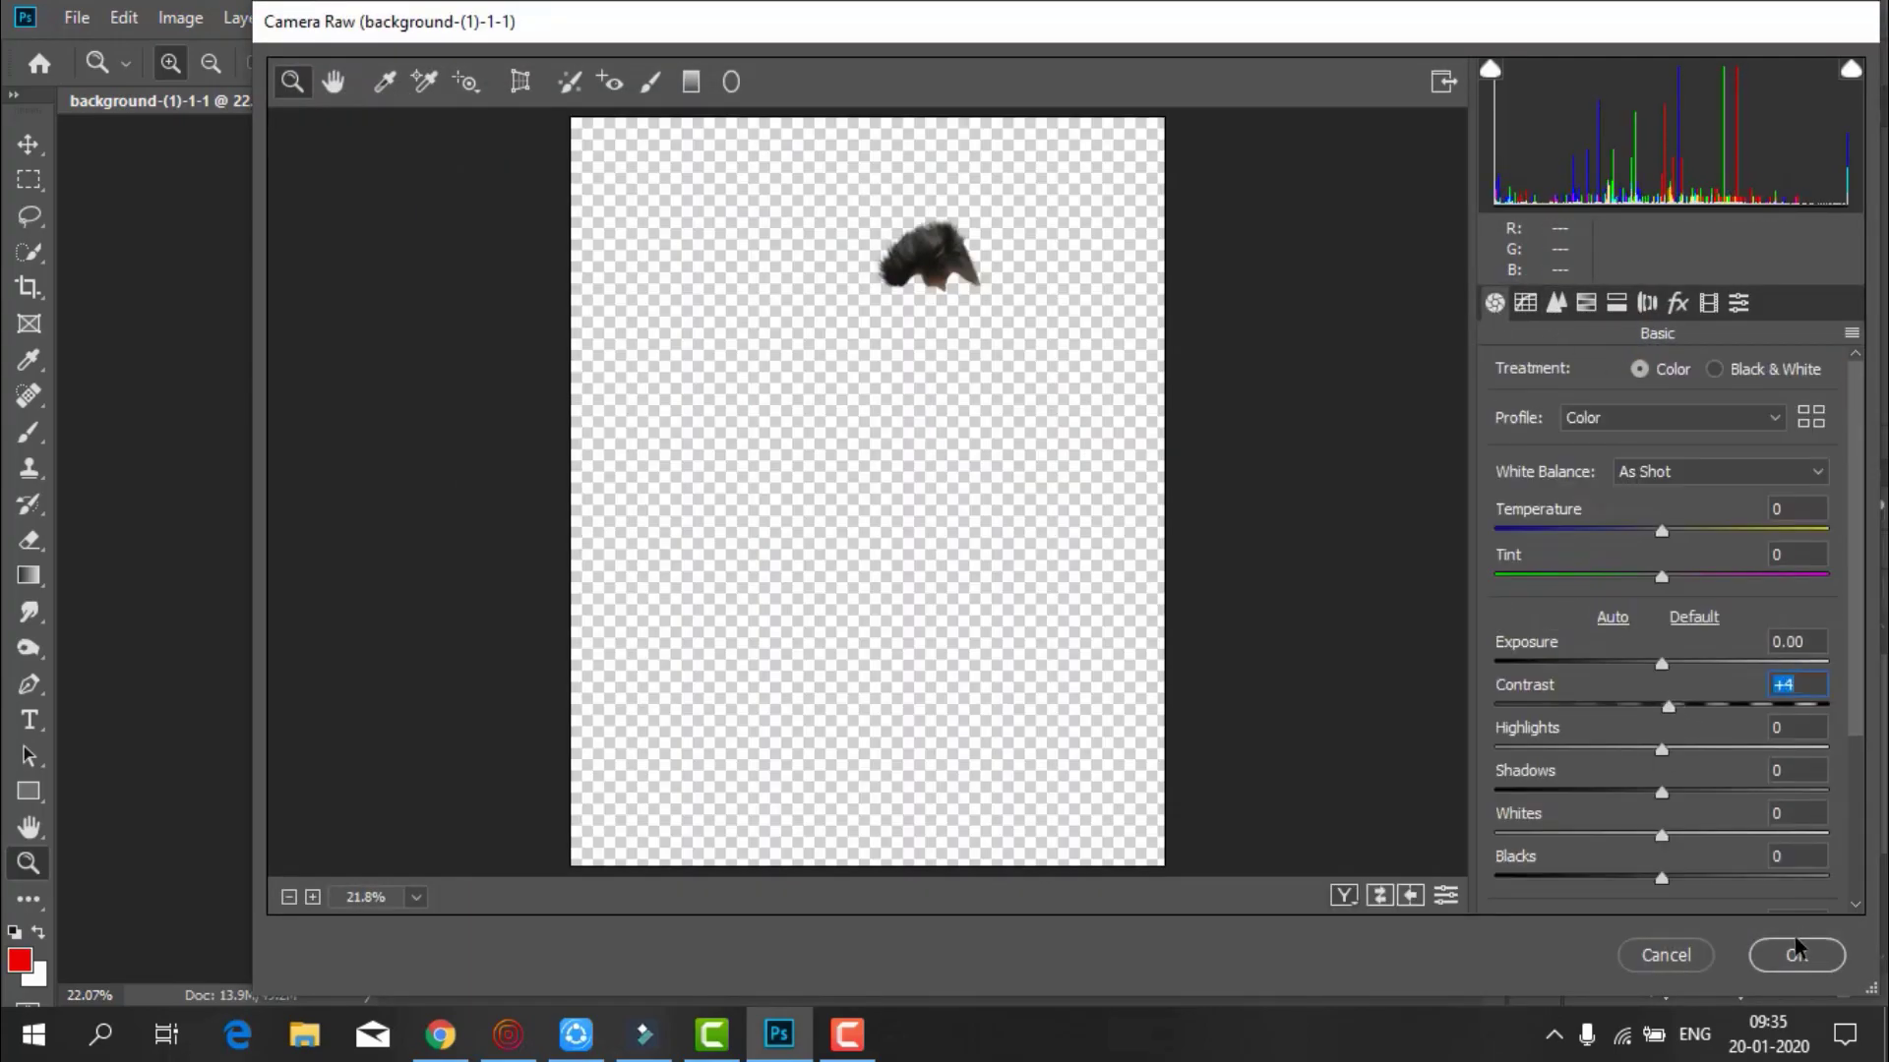
scroll(1666, 787, down, 2)
click(1666, 787)
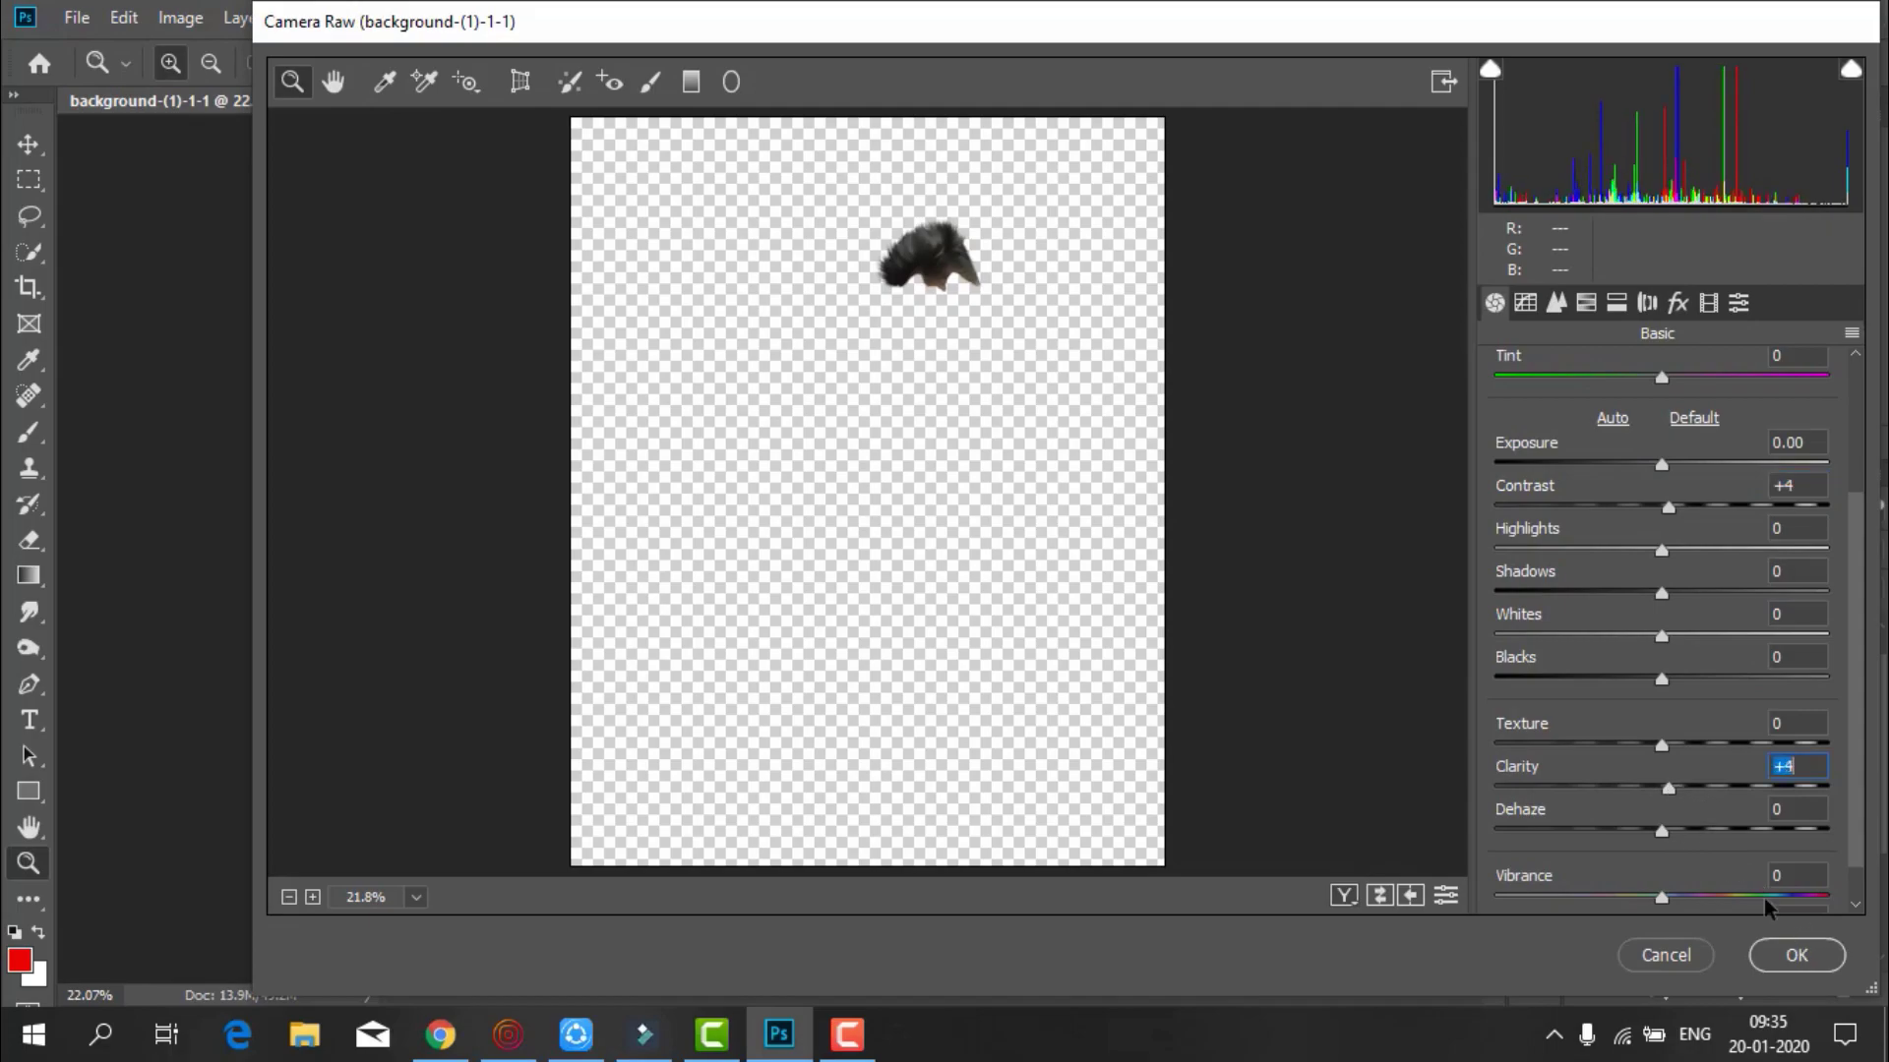
click(1796, 955)
drag(831, 385, 911, 509)
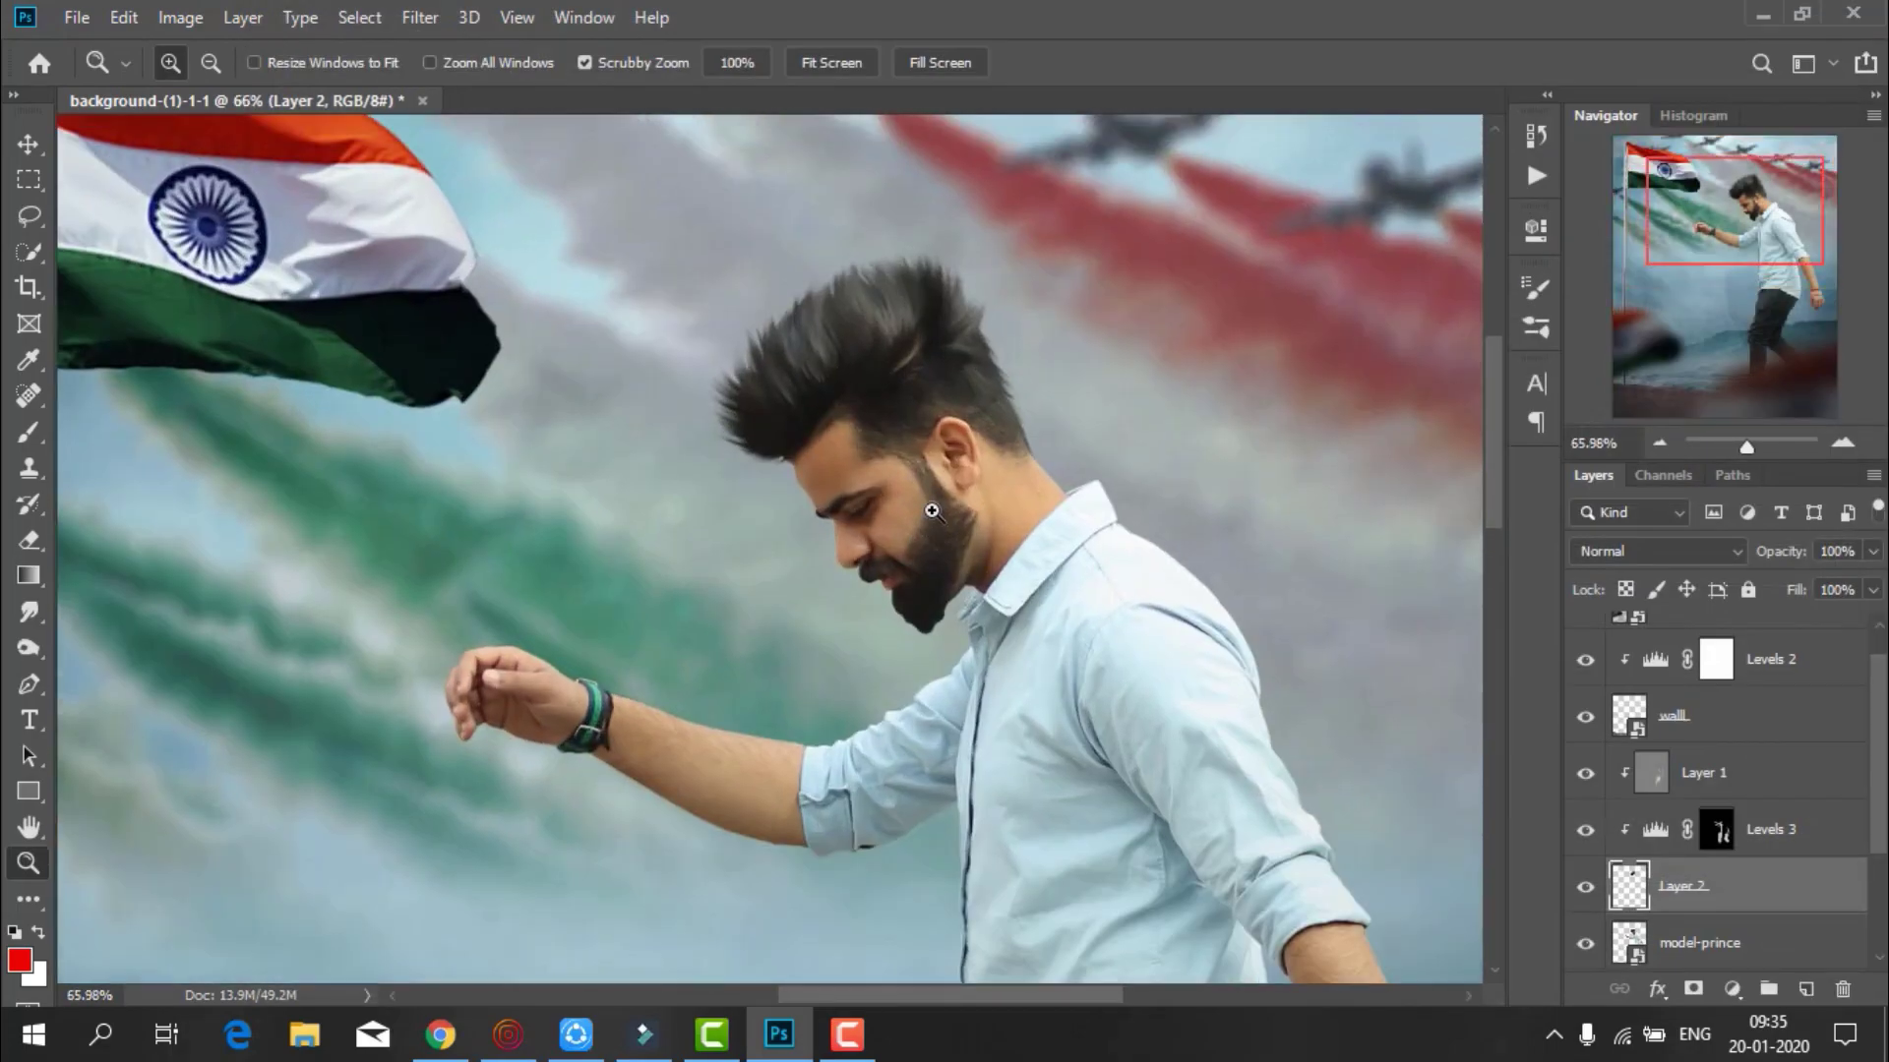
Rasterize the model-prince layer and switch to the Mixer Brush
scroll(1652, 876, down, 2)
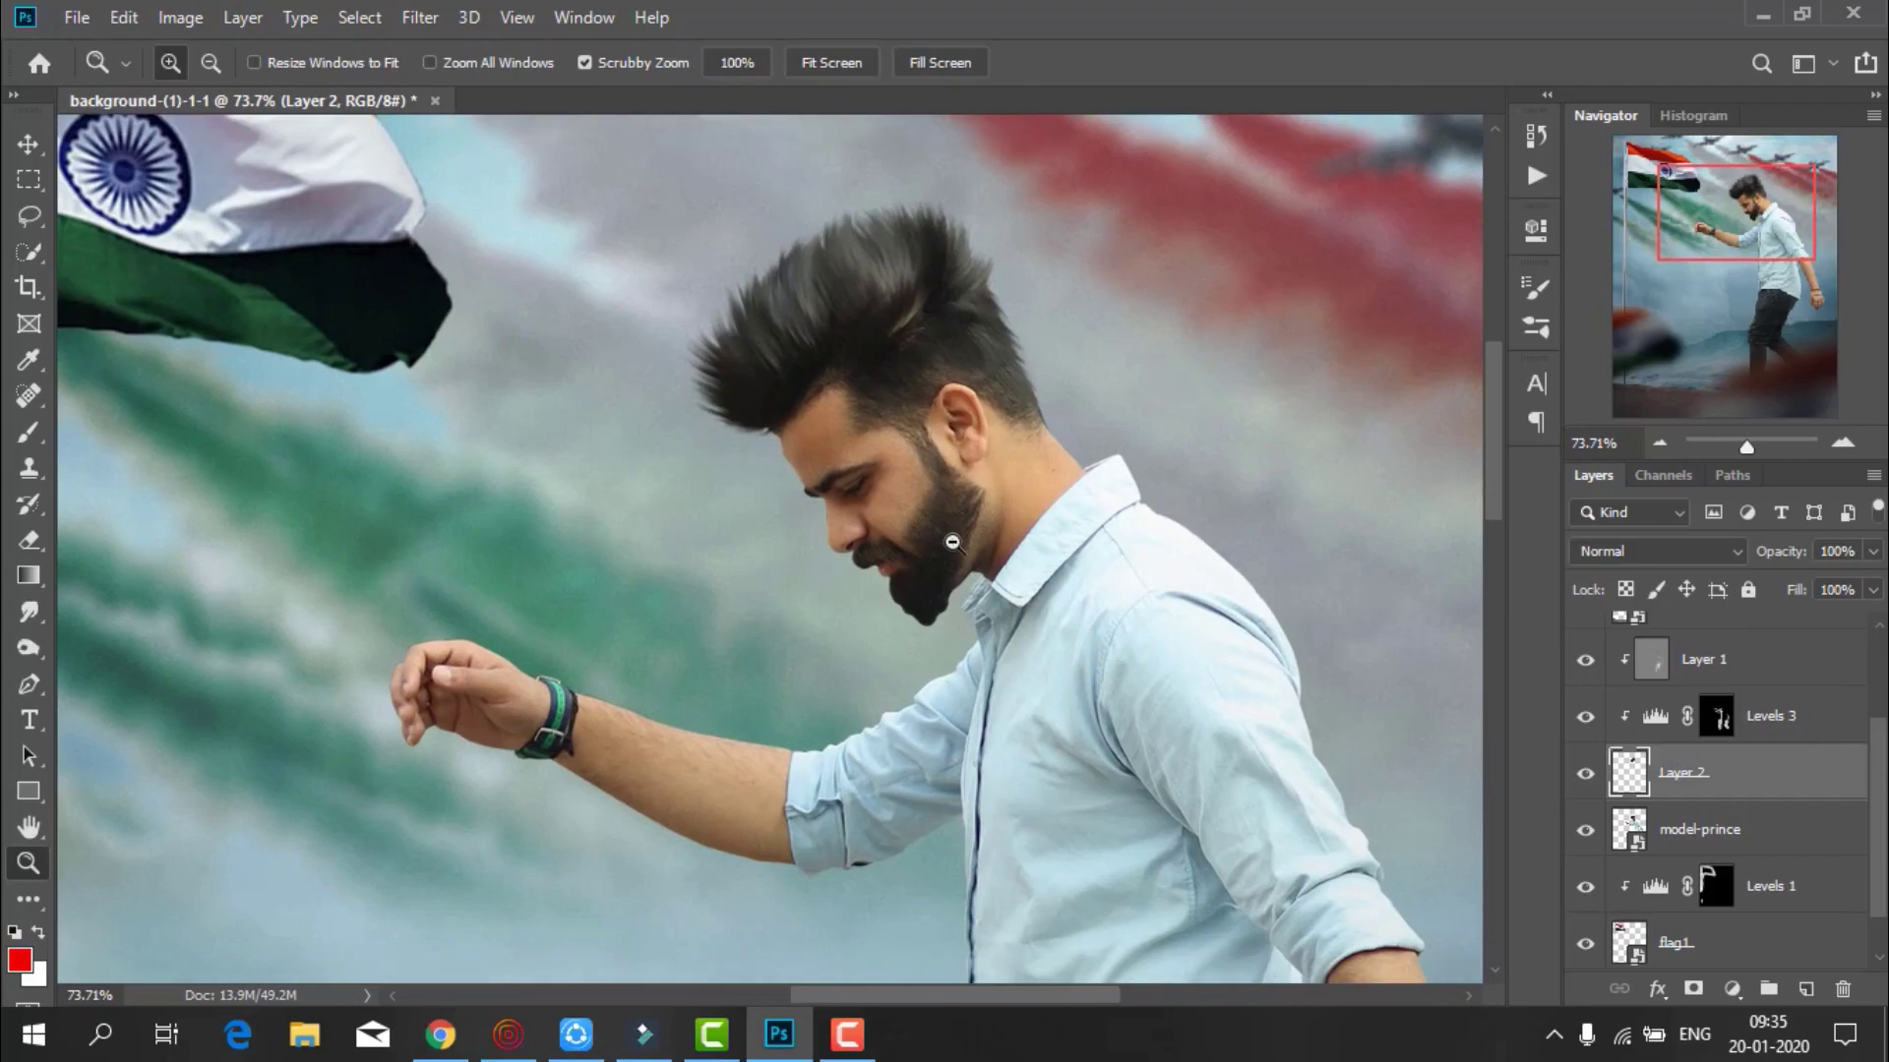
drag(955, 387, 993, 387)
click(1584, 772)
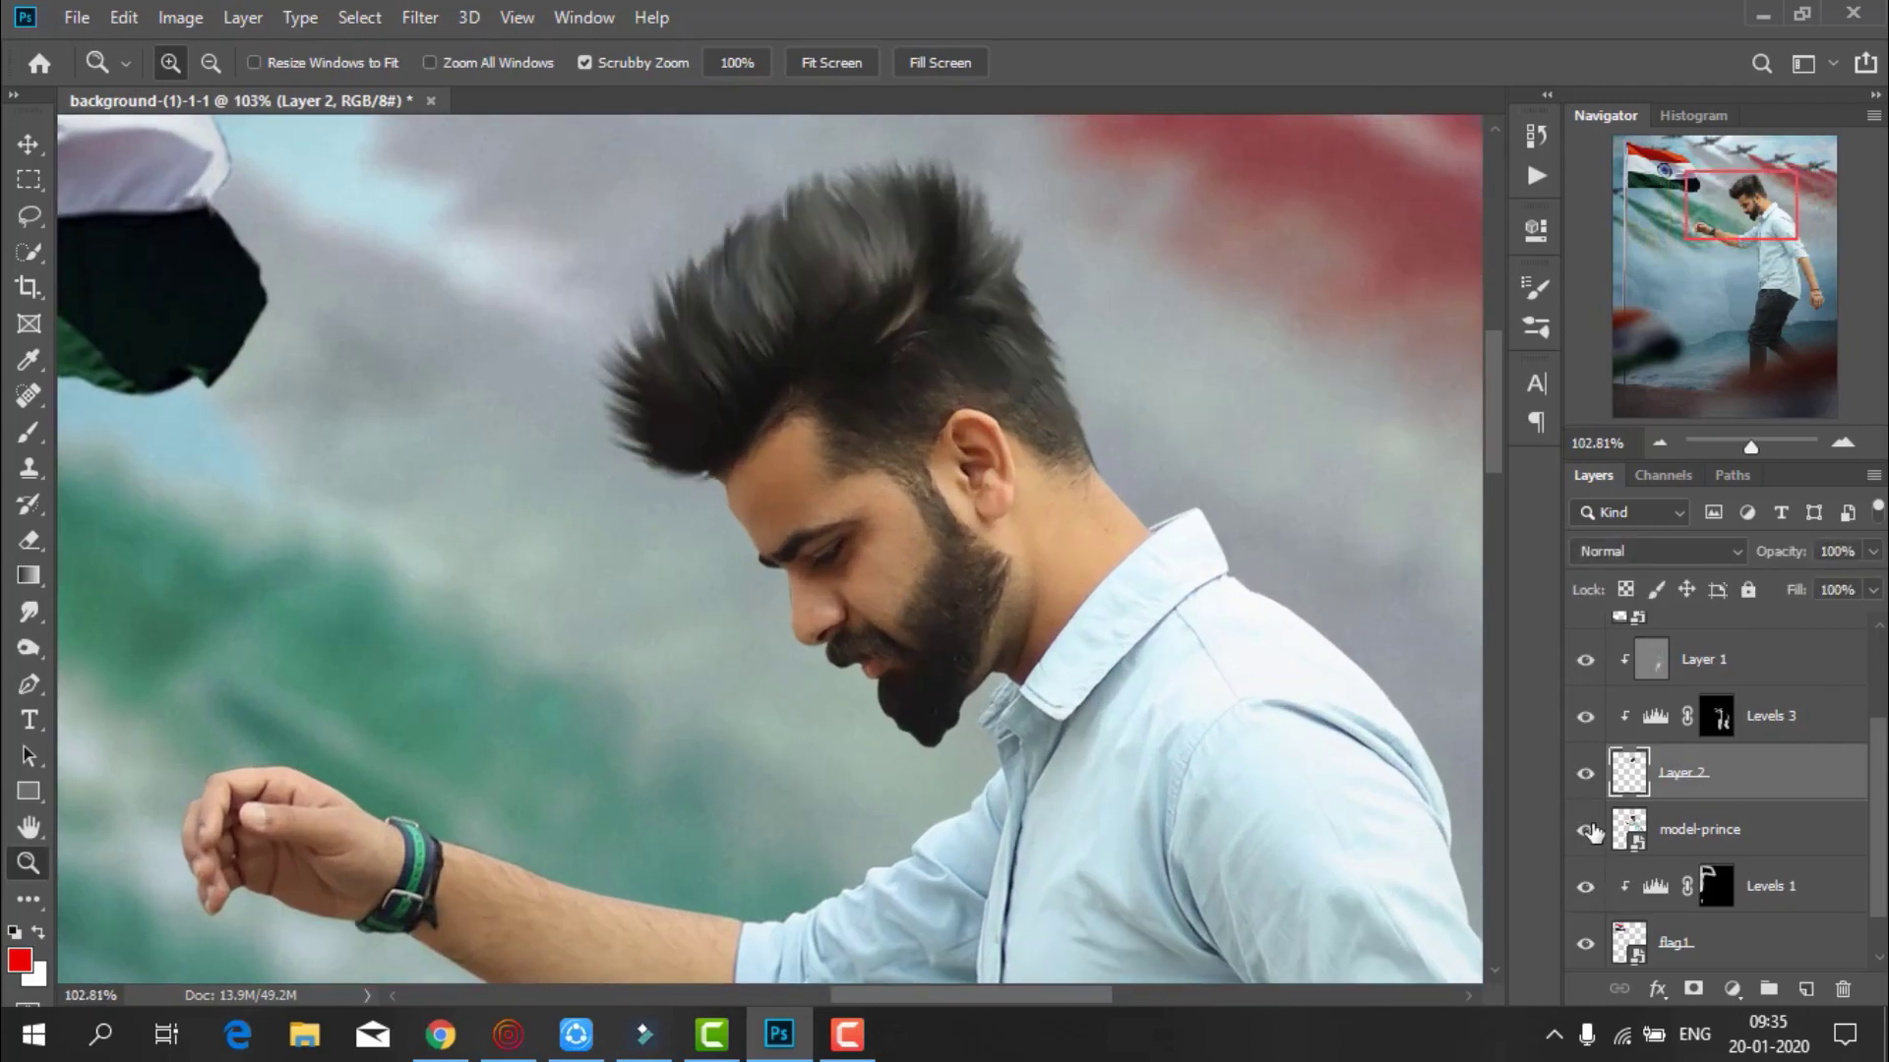
click(1700, 829)
drag(856, 568, 880, 568)
right_click(28, 431)
click(118, 507)
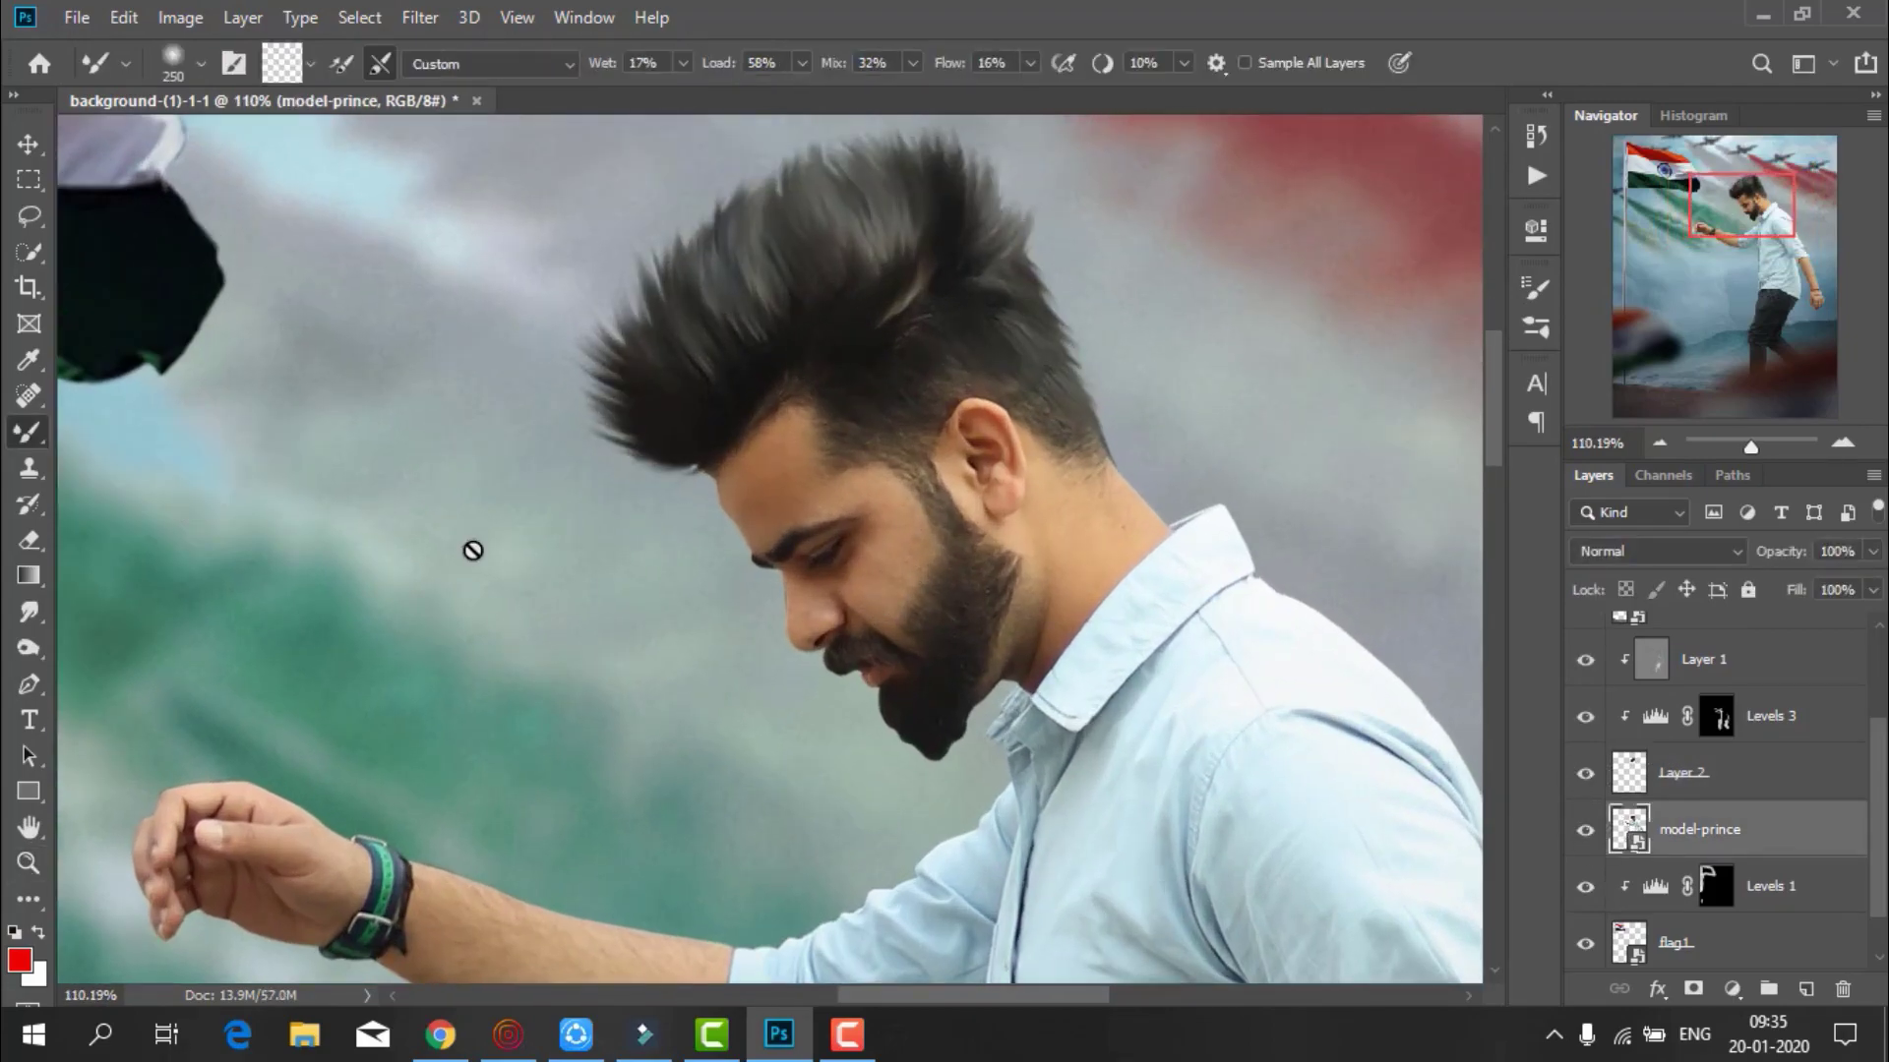
right_click(1710, 826)
click(1464, 492)
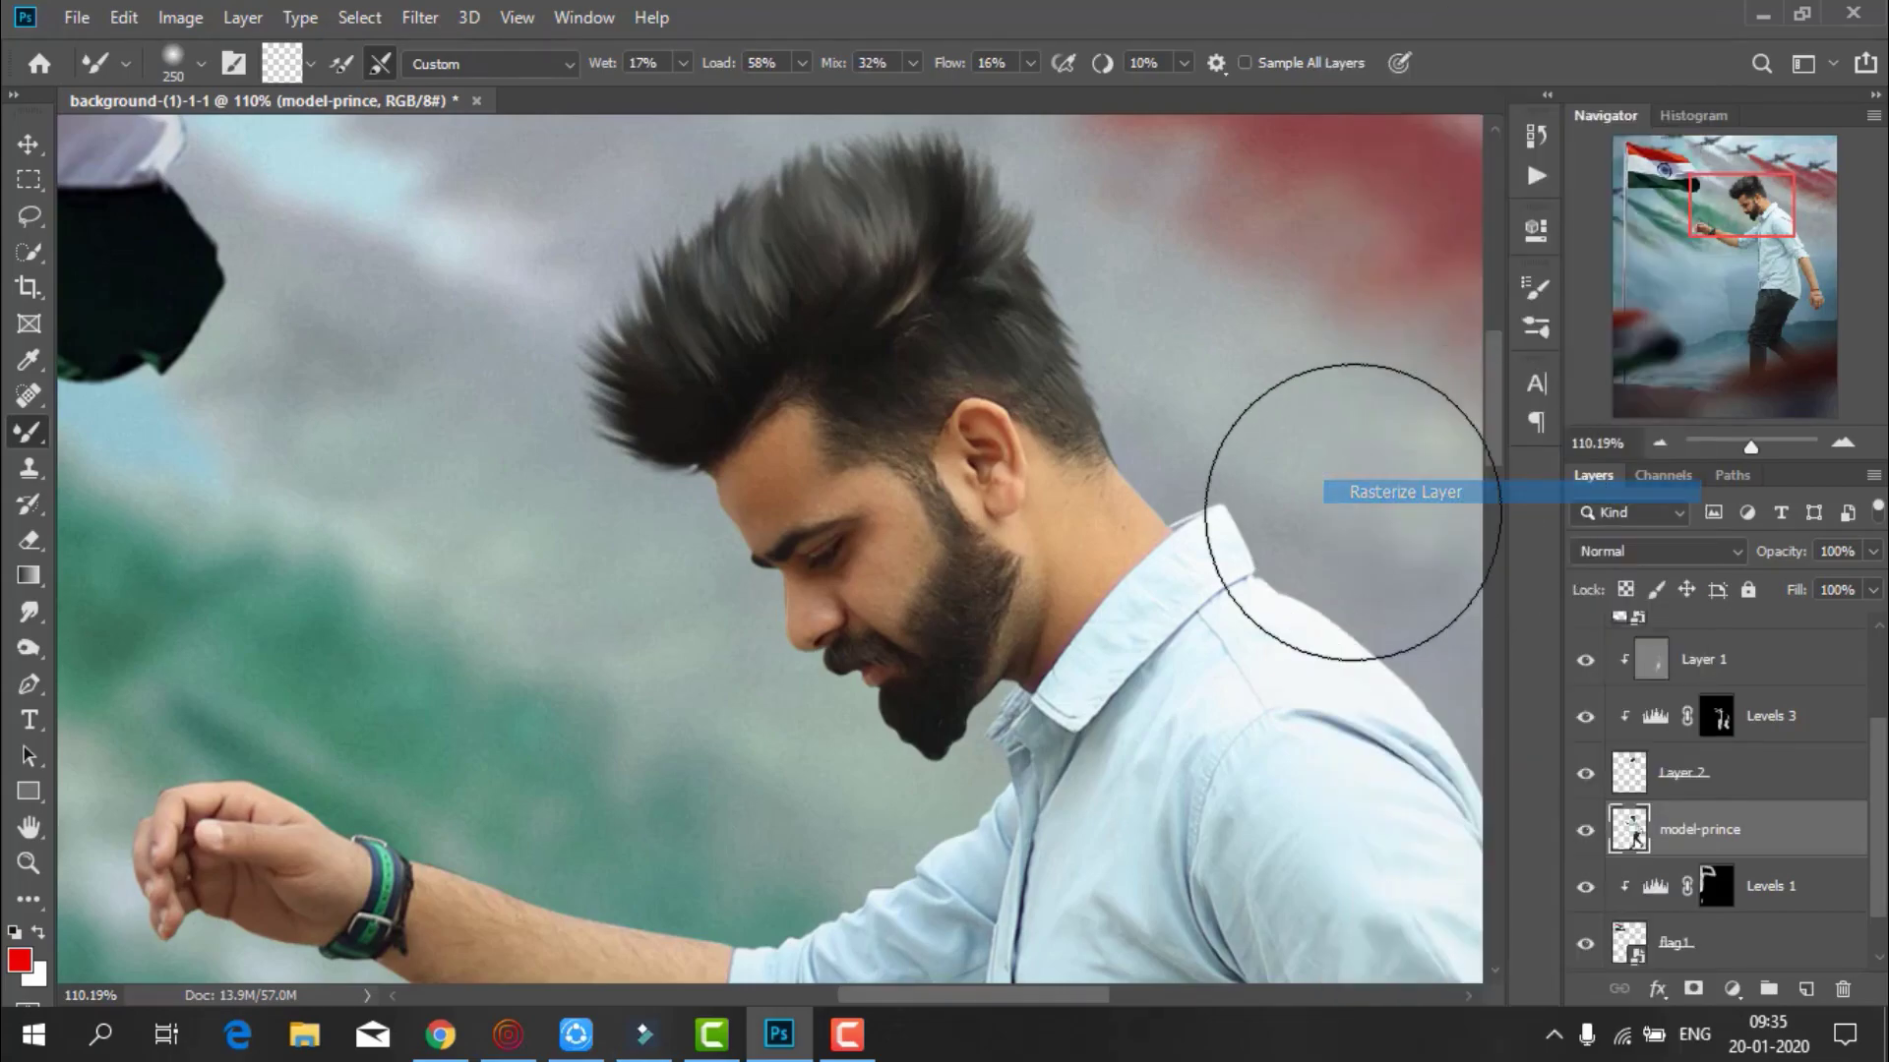
Shrink the Mixer Brush and smooth the skin along the neck and beard edge
key(bracketleft)
key(bracketleft)
key(bracketleft)
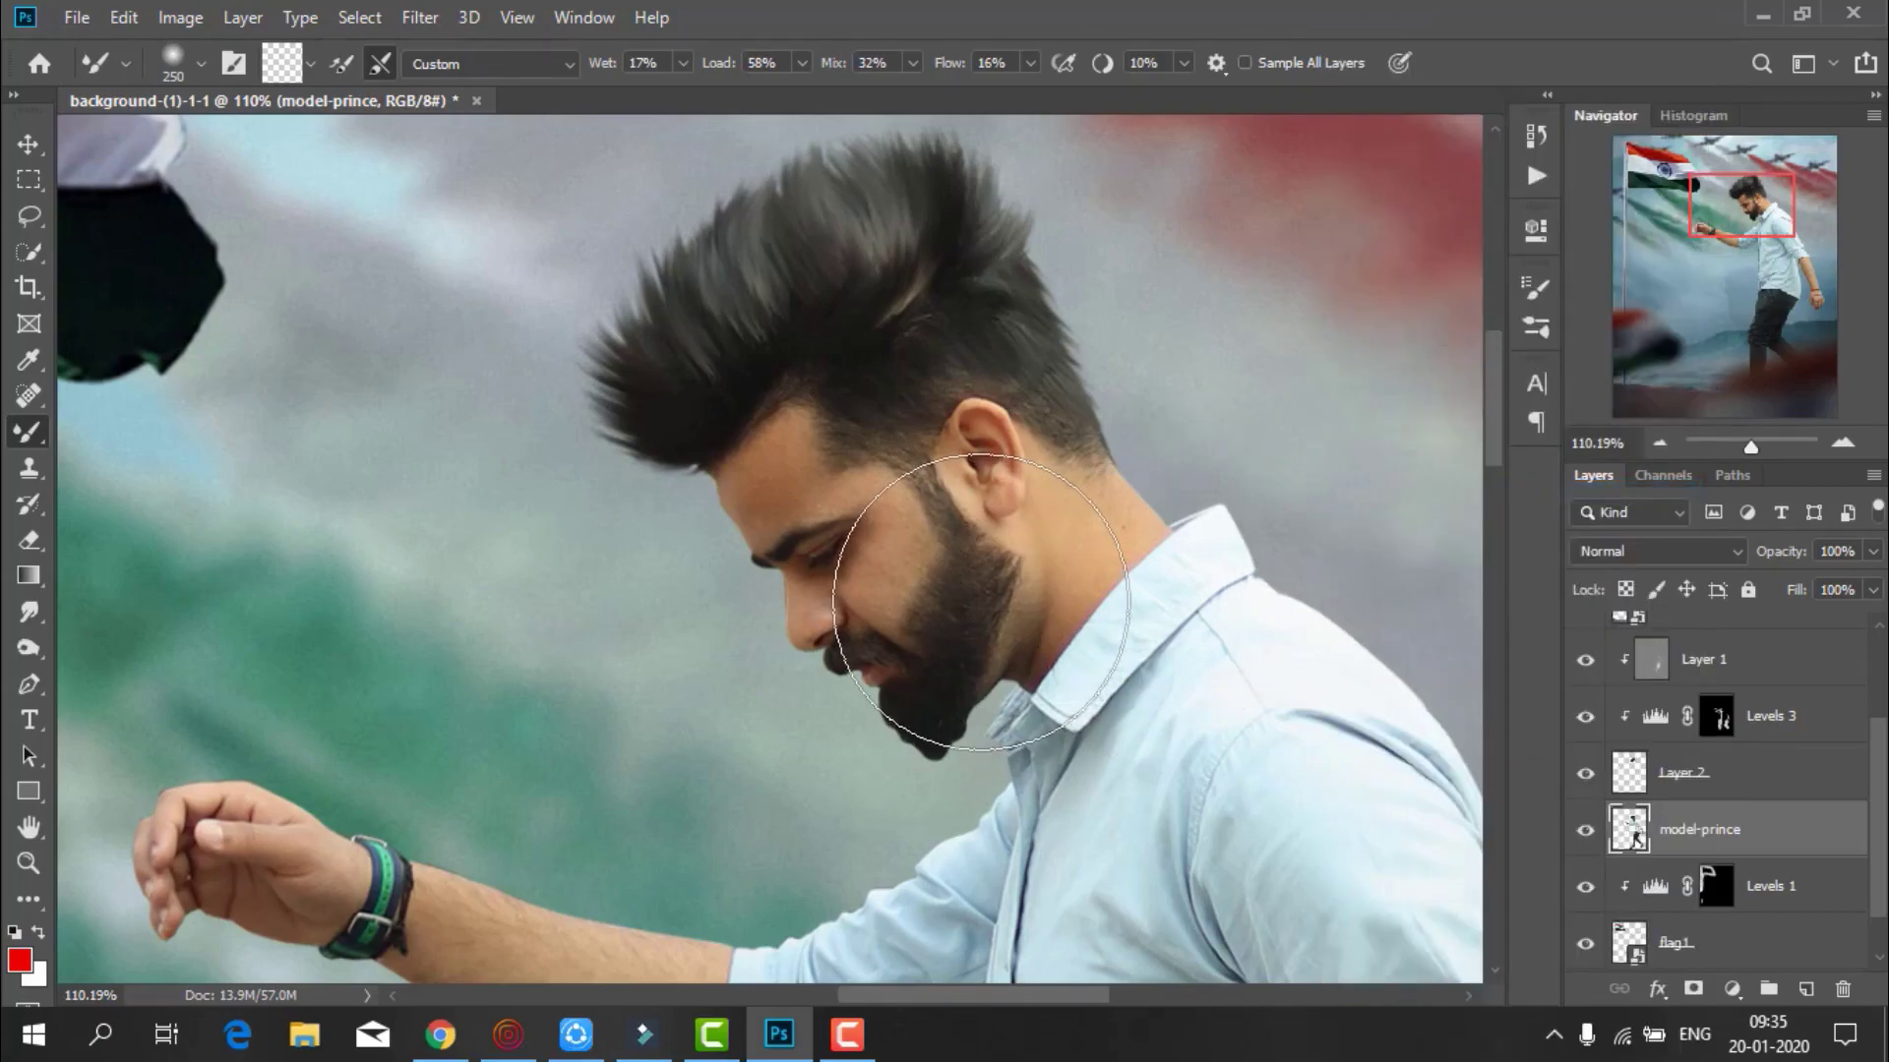
key(bracketleft)
key(bracketleft)
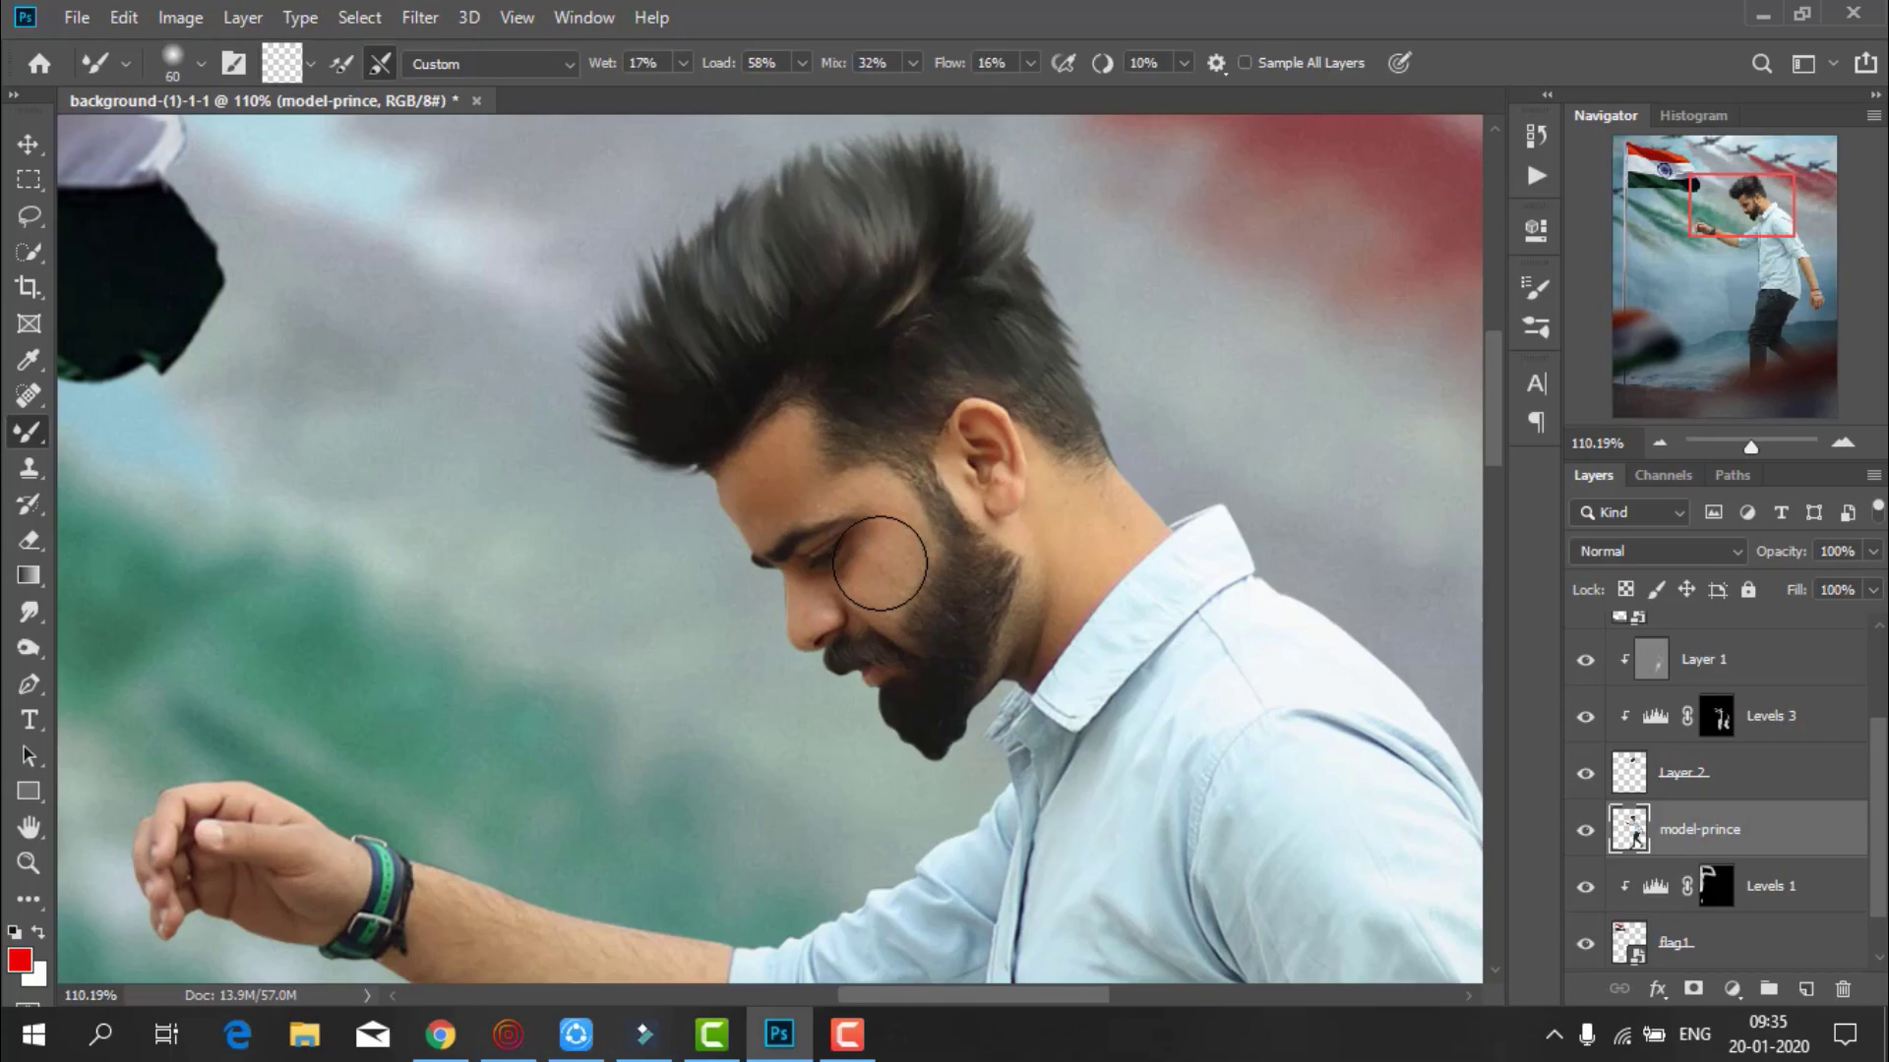
key(bracketleft)
key(bracketleft)
key(bracketleft)
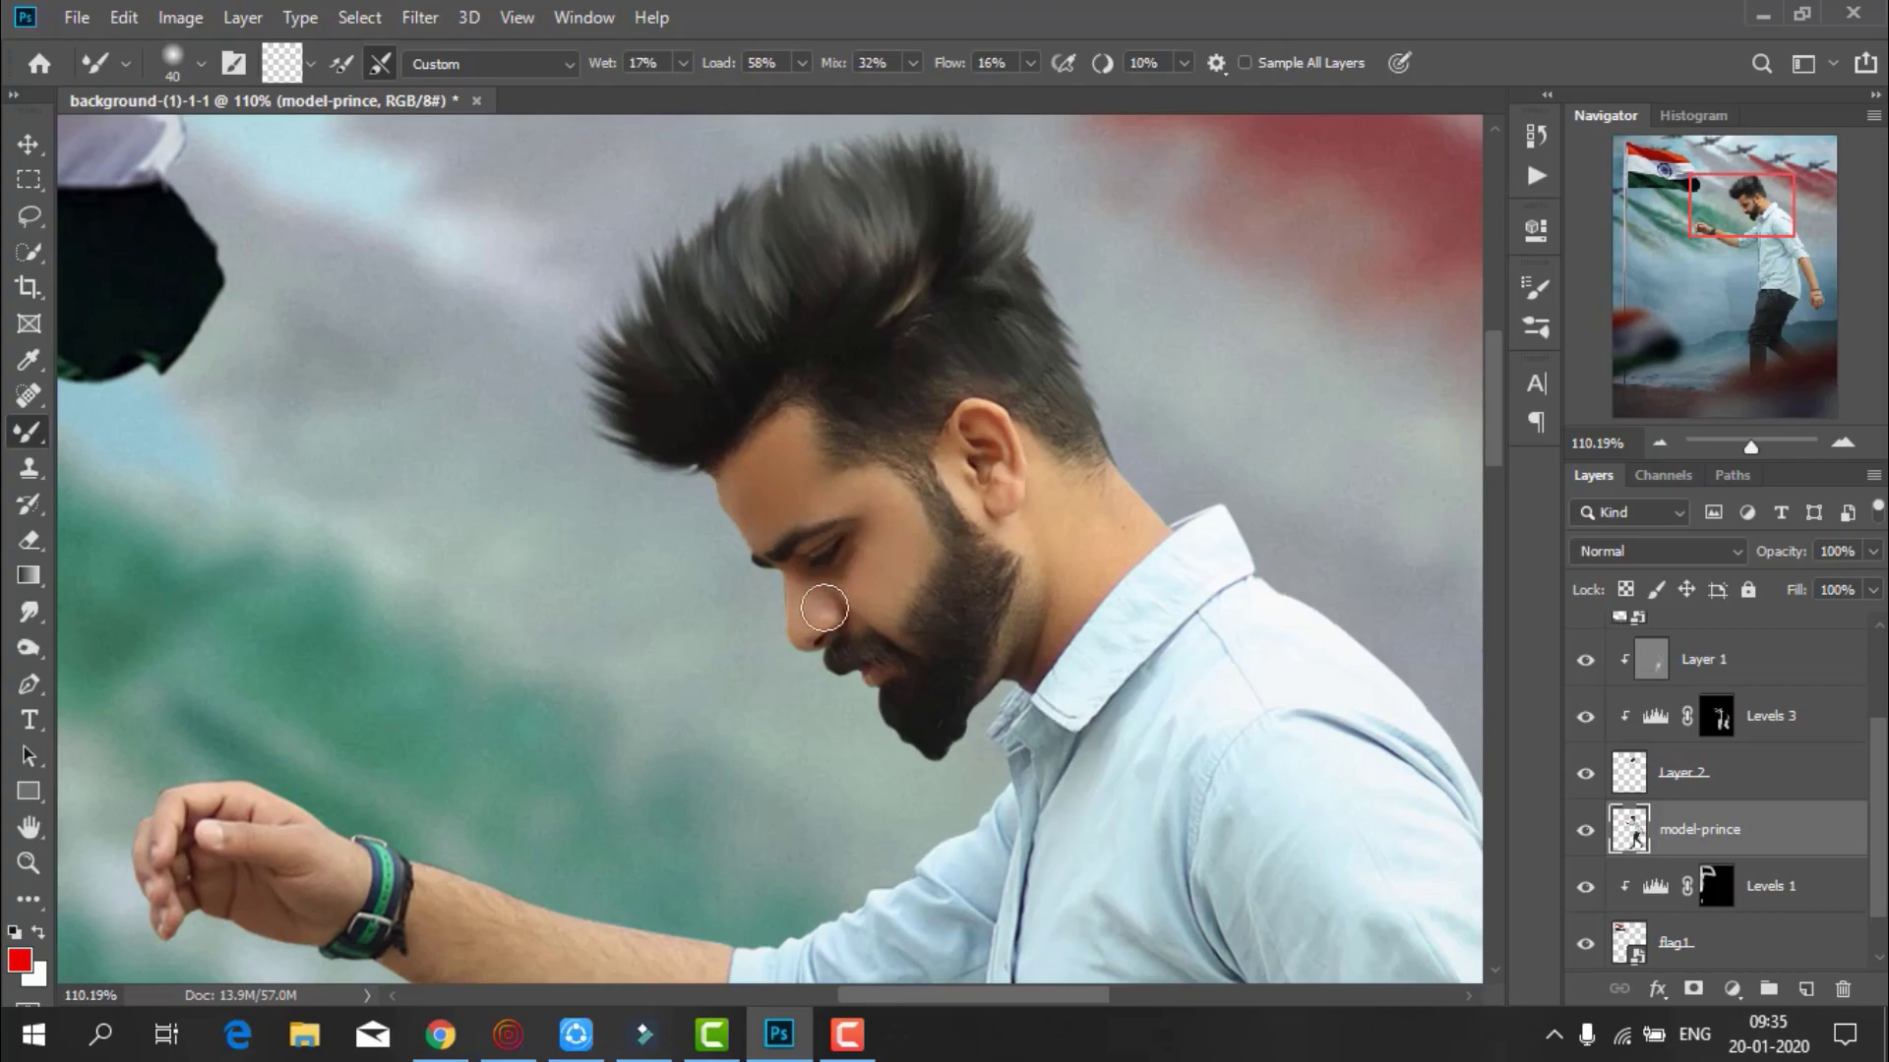
scroll(1066, 531, down, 1)
key(bracketright)
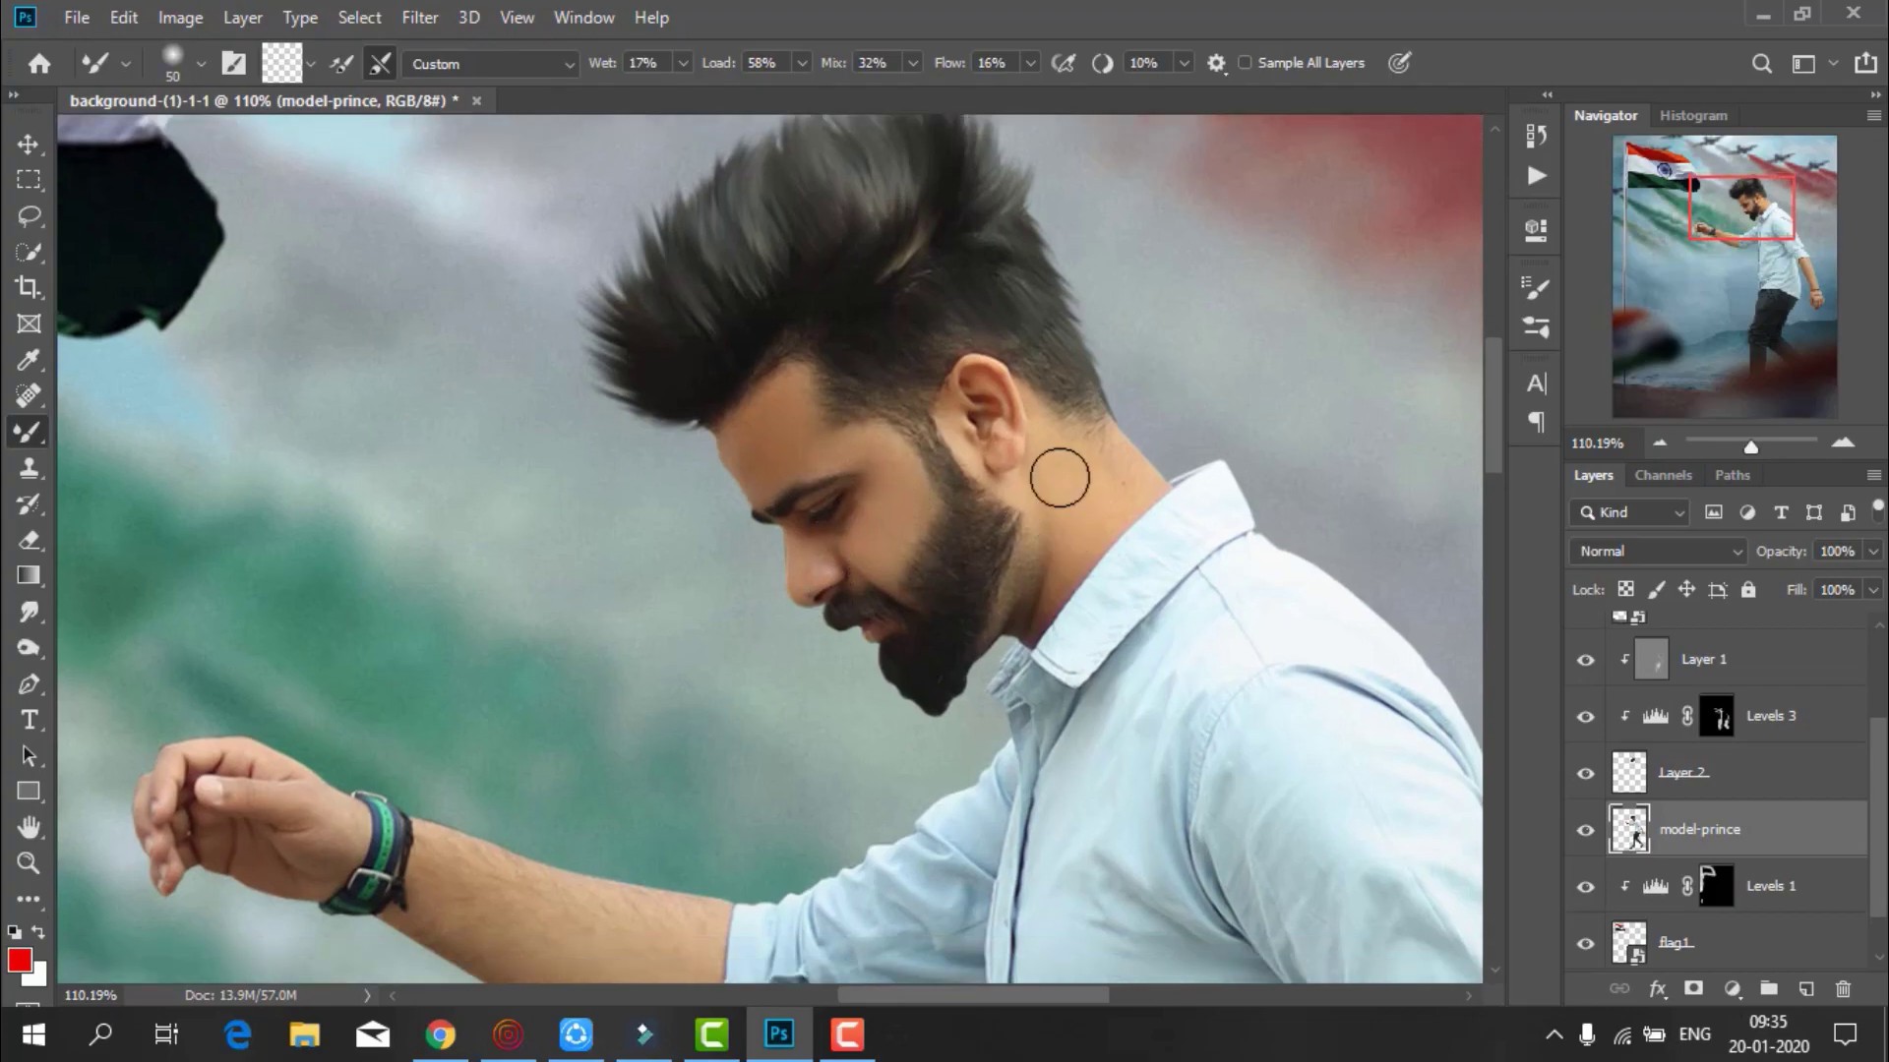
drag(1081, 509, 1007, 612)
Smooth the forearm skin to soften its hair, then zoom out
scroll(1007, 612, down, 5)
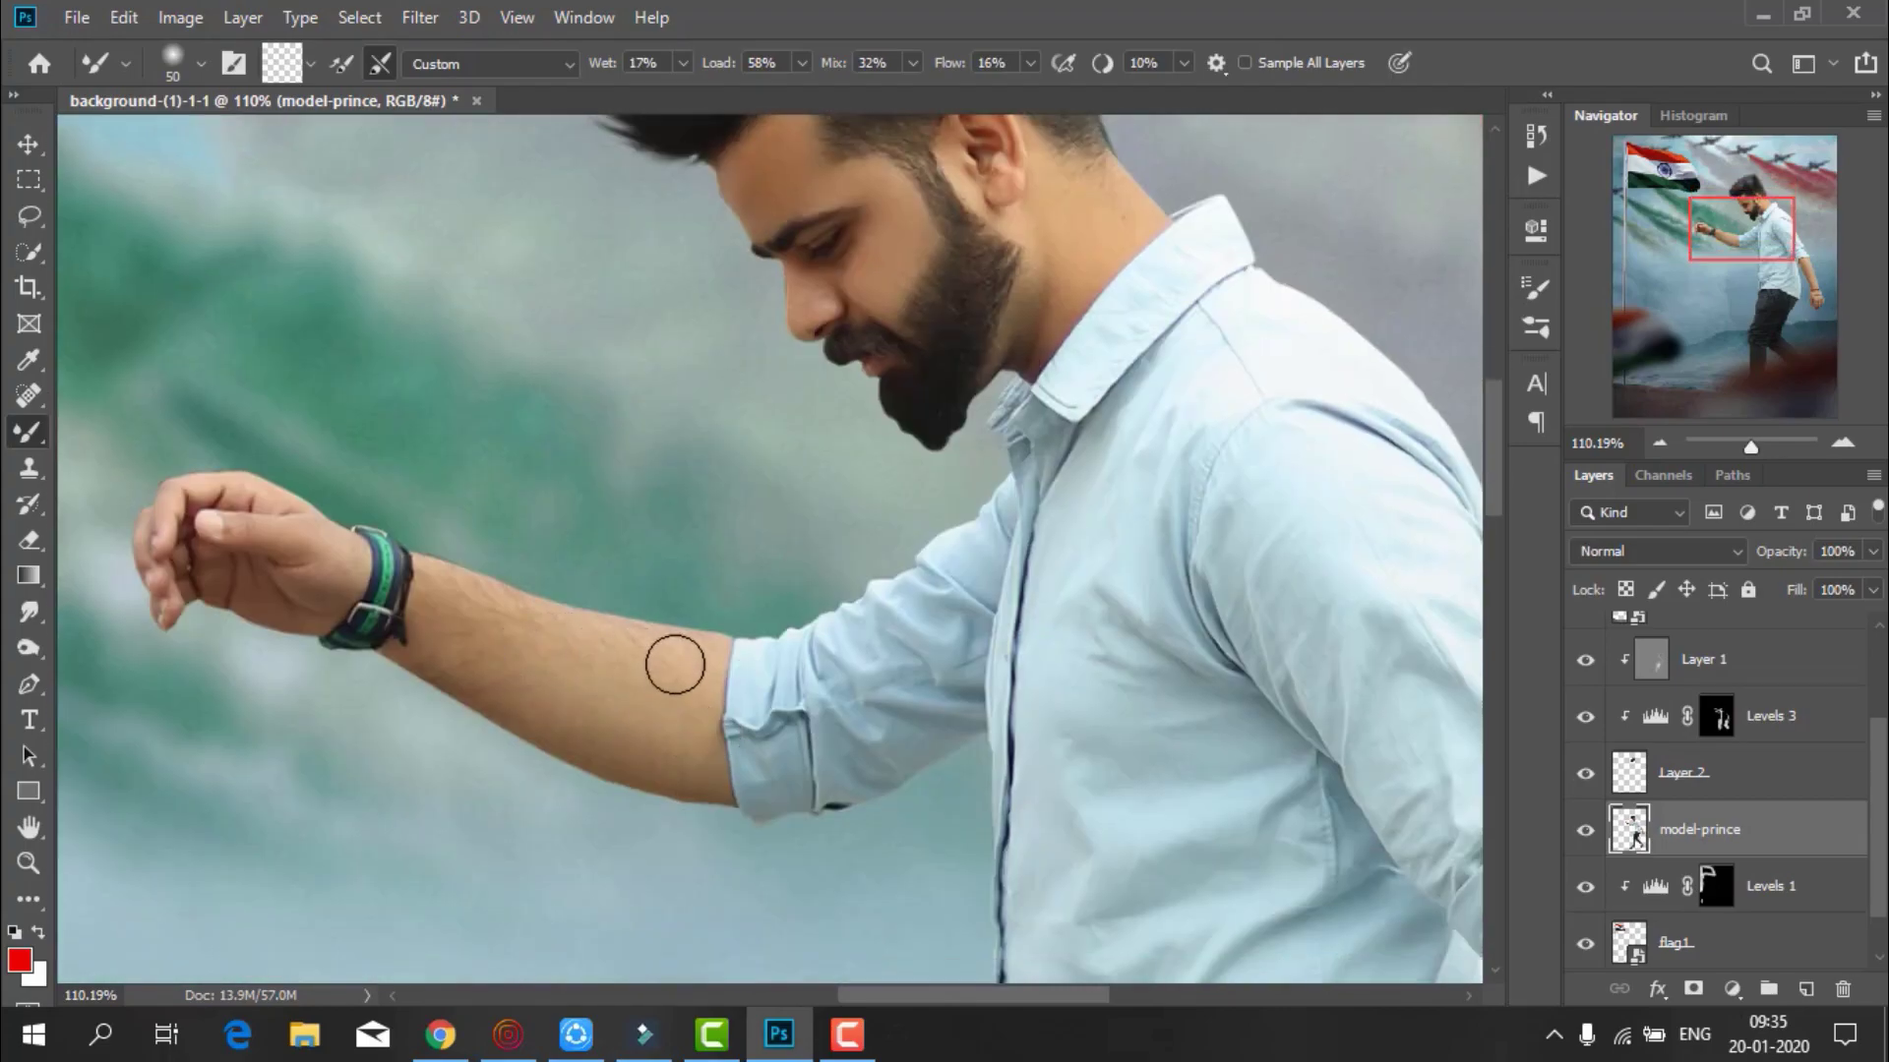
mouse_move(586, 691)
mouse_down()
mouse_move(434, 620)
mouse_move(590, 728)
mouse_move(460, 618)
mouse_up()
scroll(460, 618, down, 5)
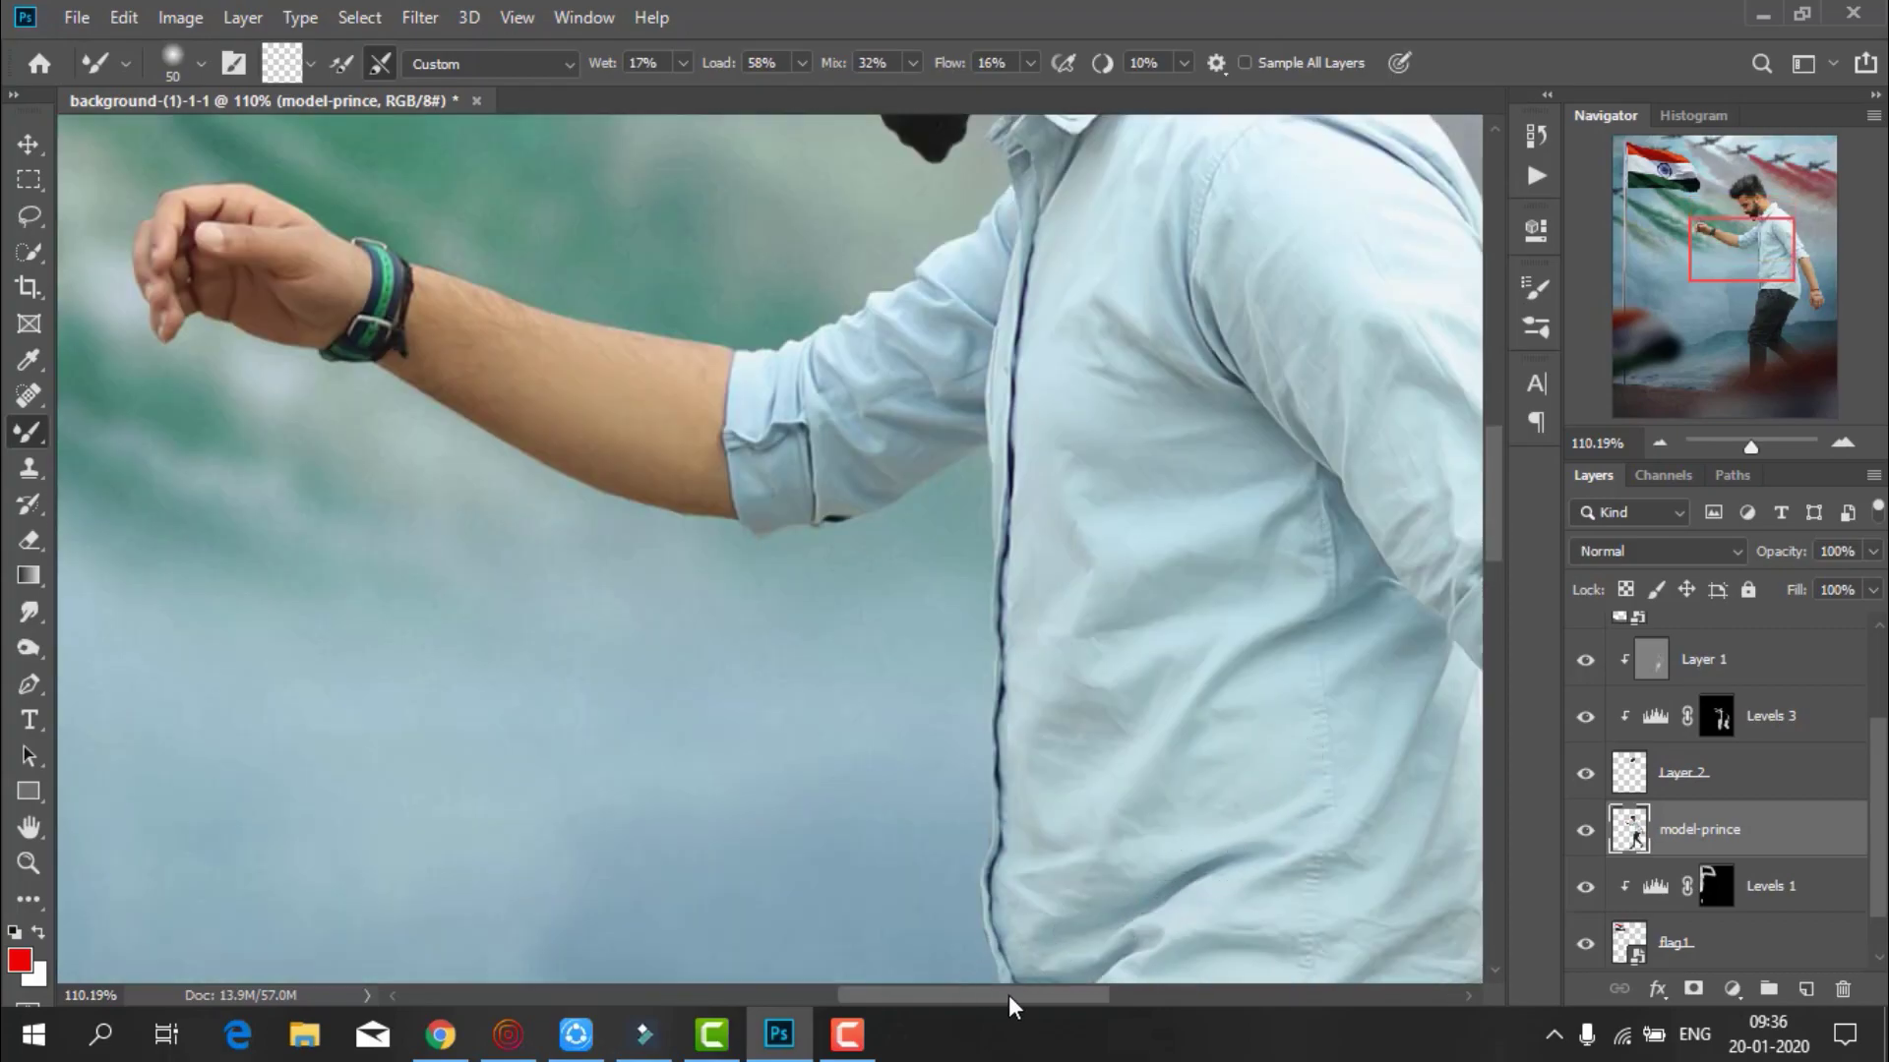
drag(1014, 996, 1118, 996)
scroll(1050, 724, down, 2)
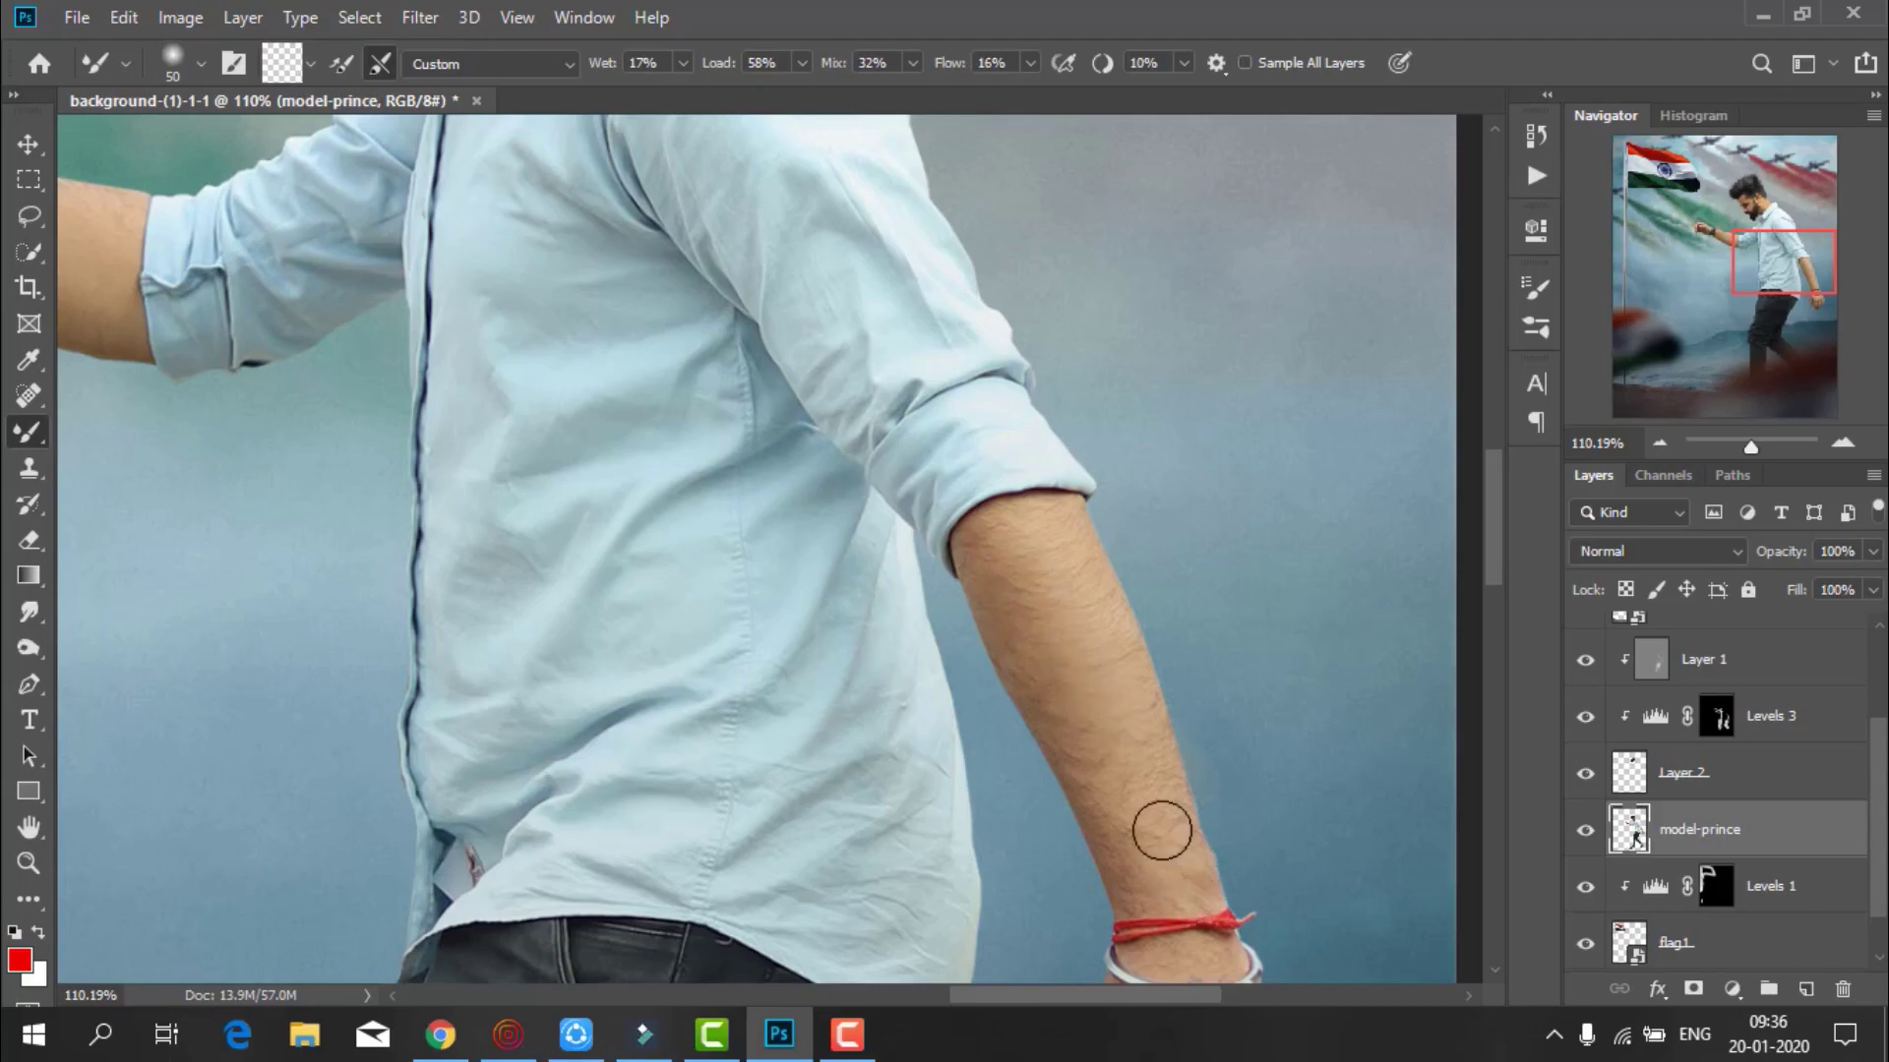
scroll(1170, 816, down, 4)
scroll(356, 877, up, 1)
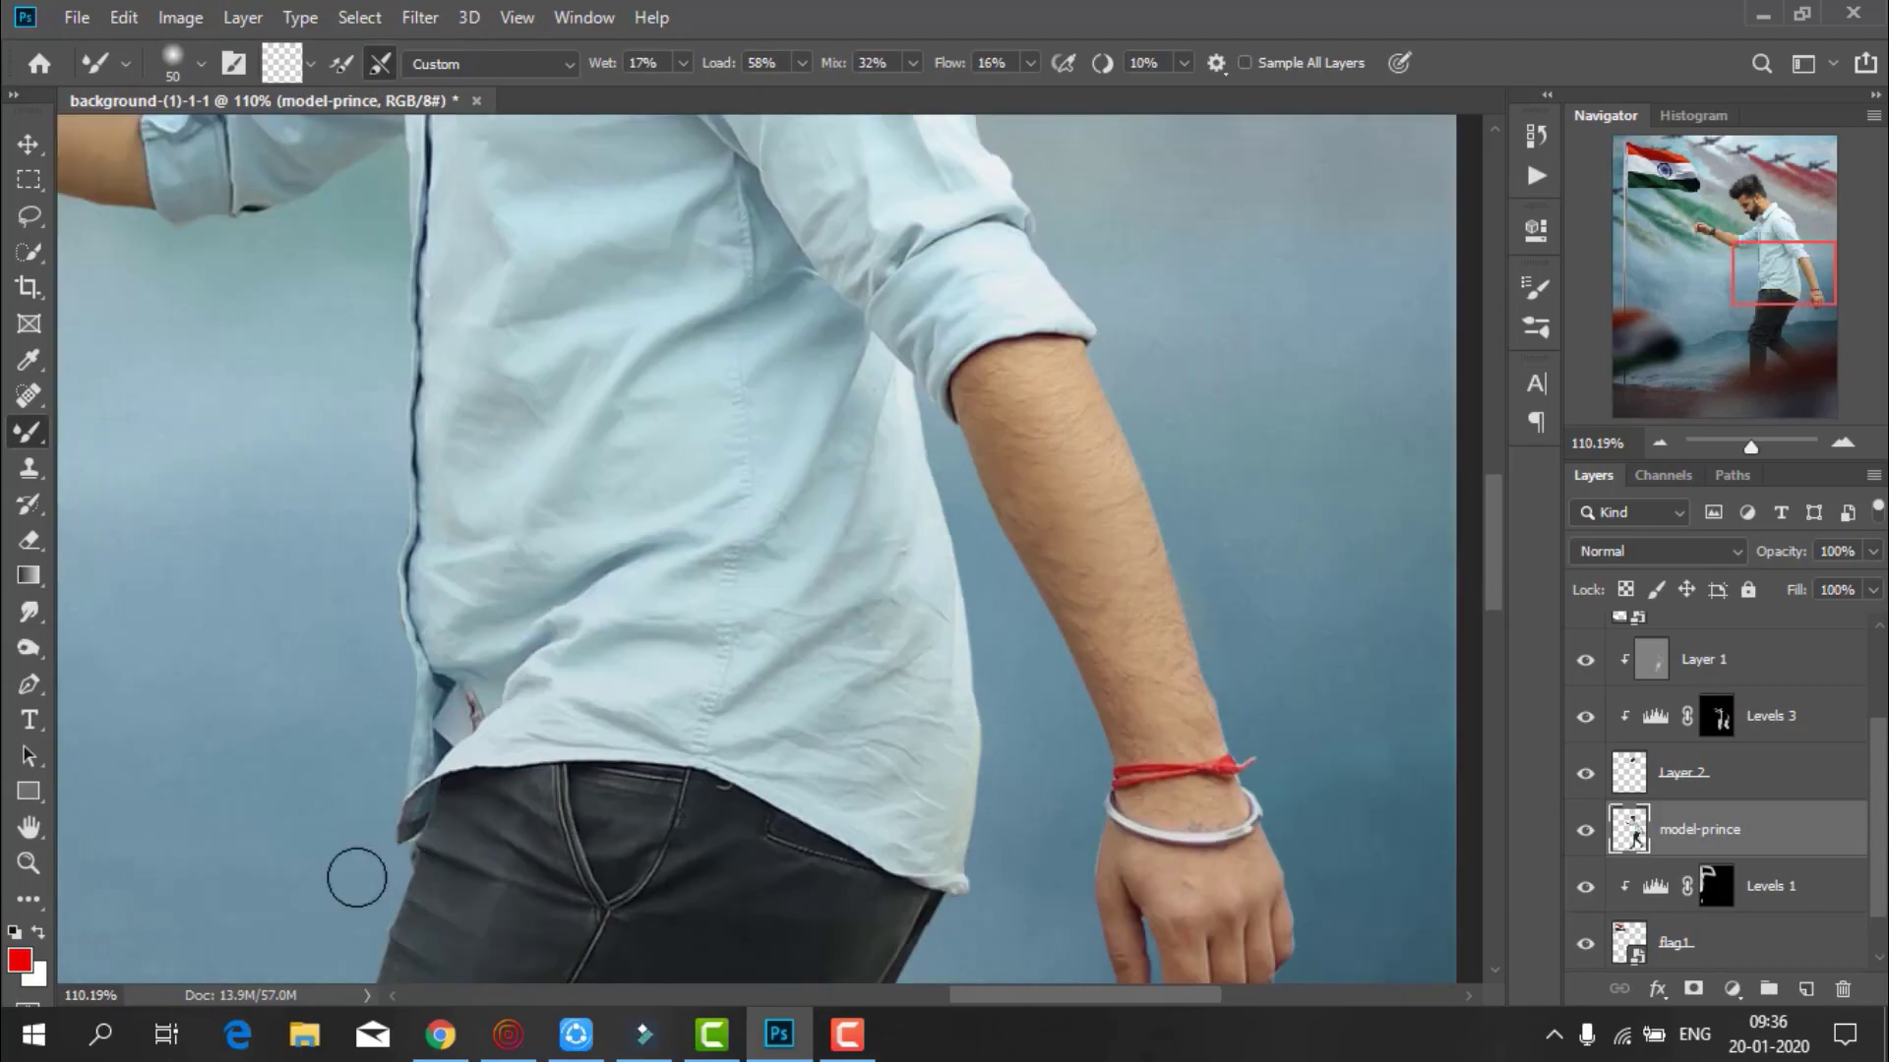
click(29, 862)
mouse_move(885, 701)
mouse_down()
mouse_move(837, 701)
mouse_move(719, 603)
mouse_up()
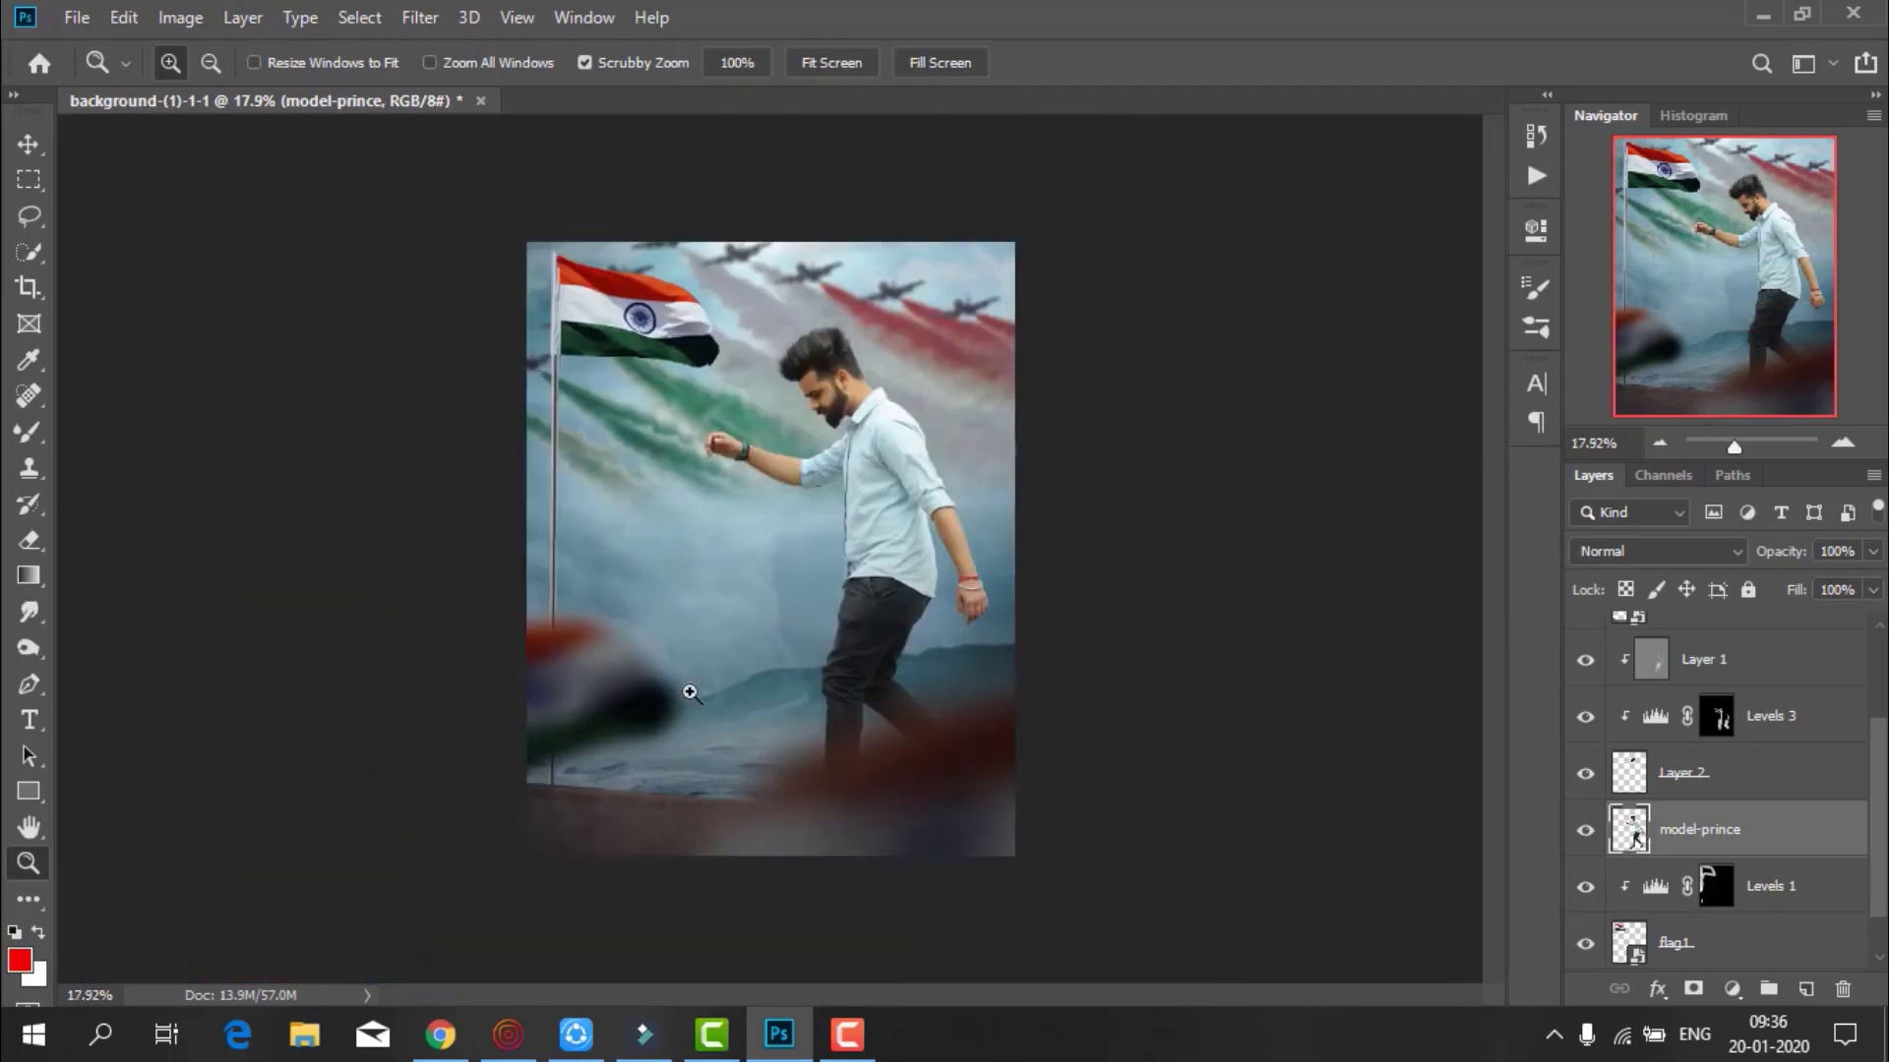
Zoomed in on the wall and sea, rasterize the walll layer and pick the Blur tool
drag(690, 692, 752, 719)
scroll(620, 795, down, 3)
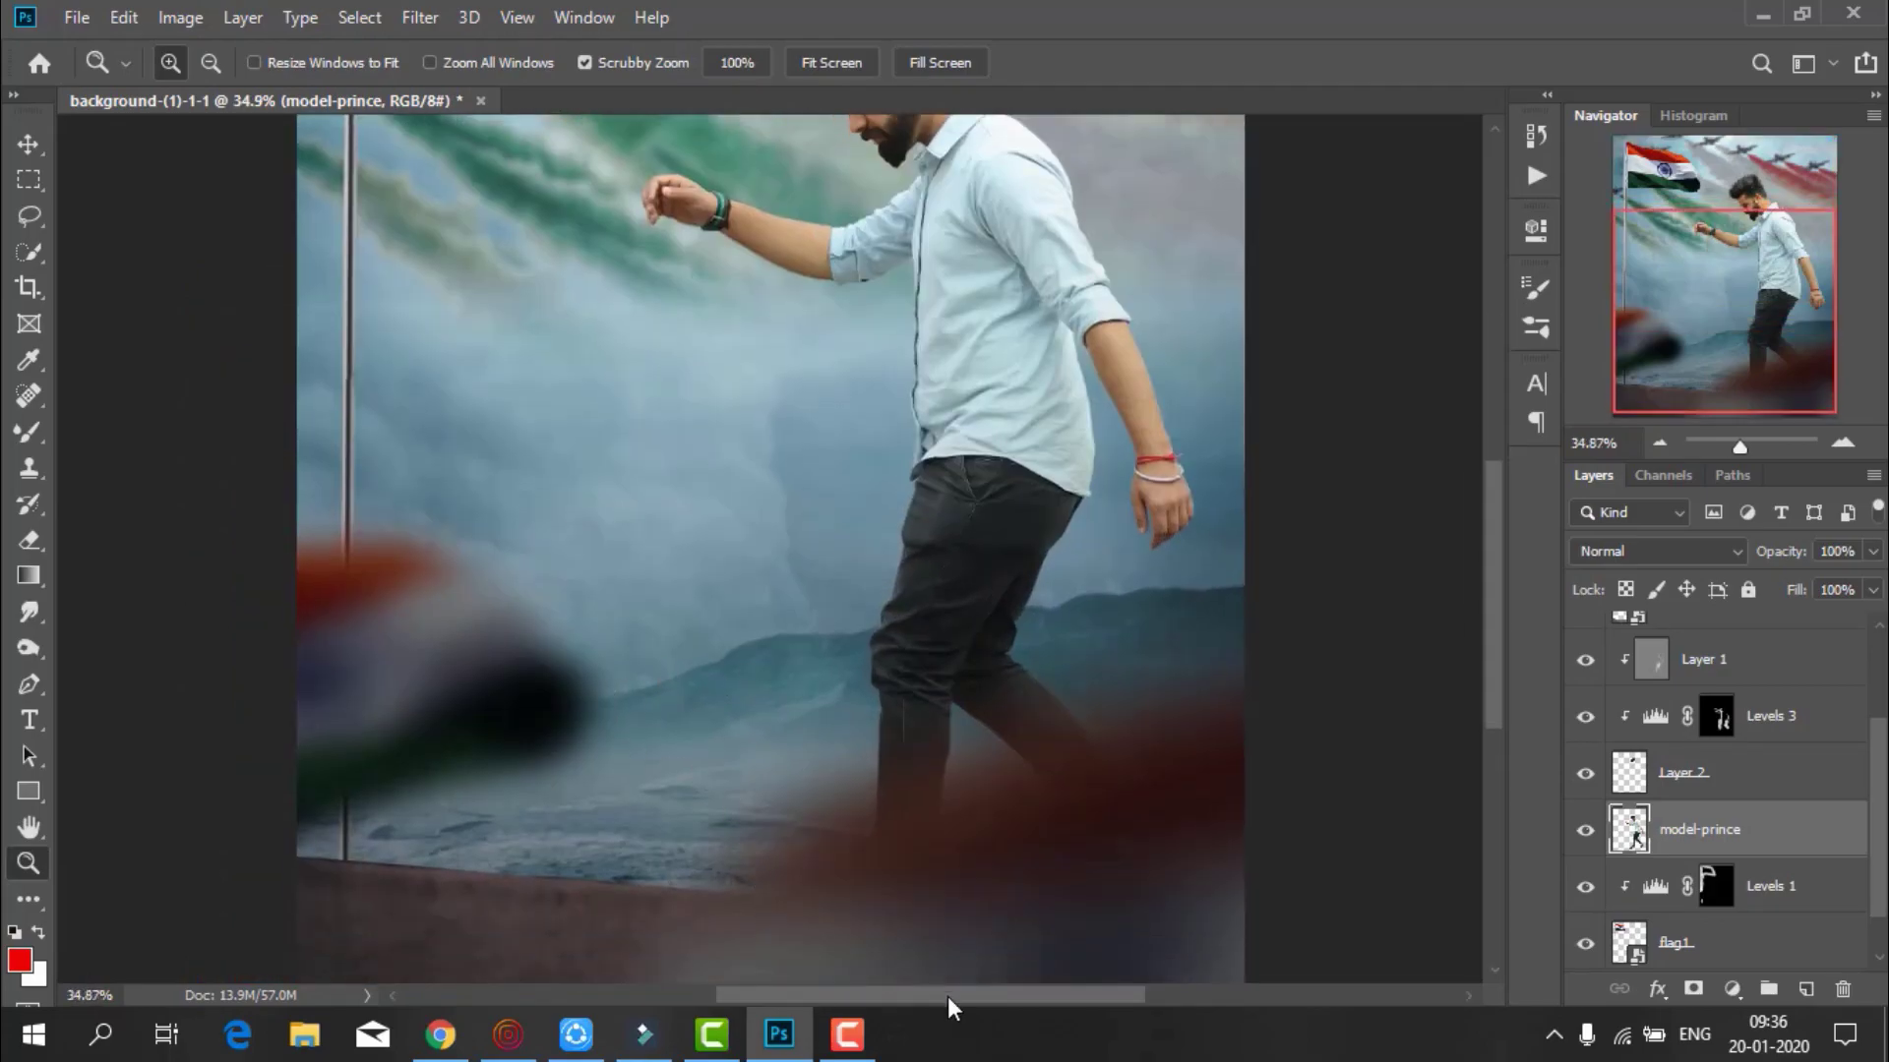
drag(952, 995, 906, 995)
drag(724, 816, 971, 791)
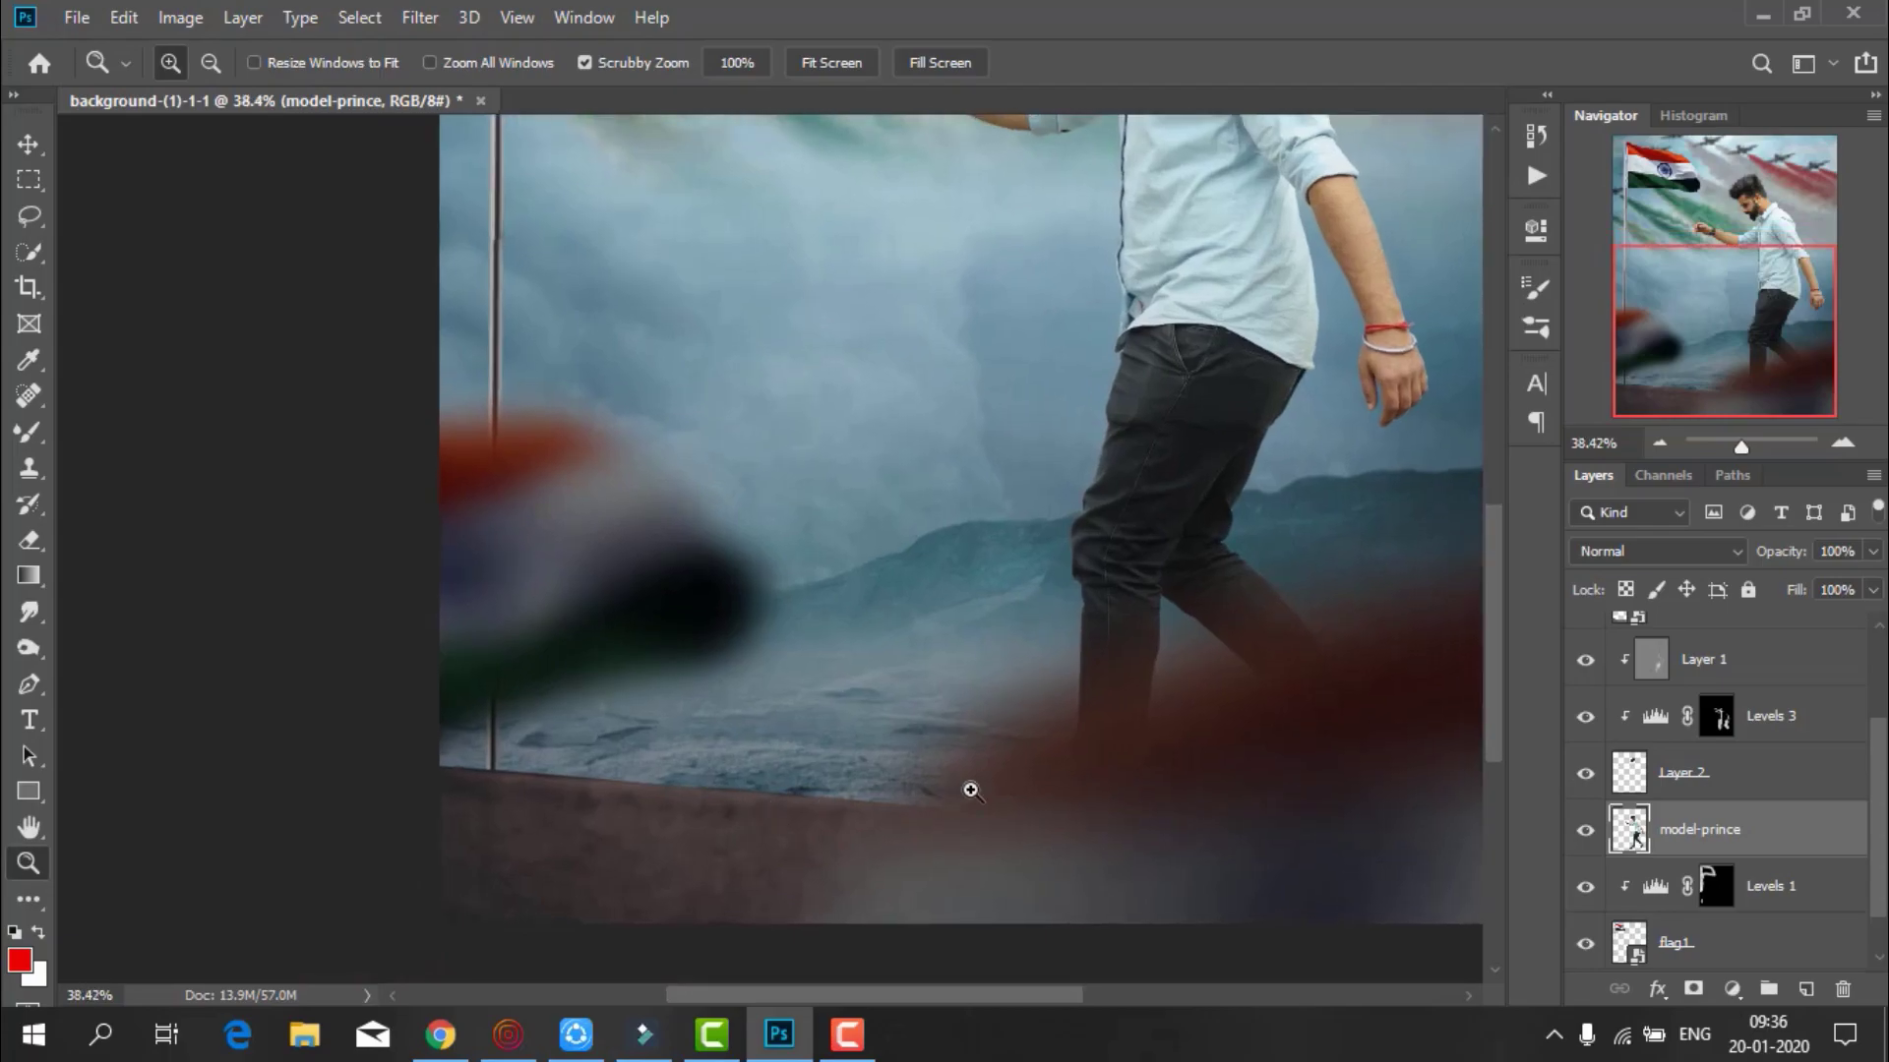
scroll(1633, 787, up, 3)
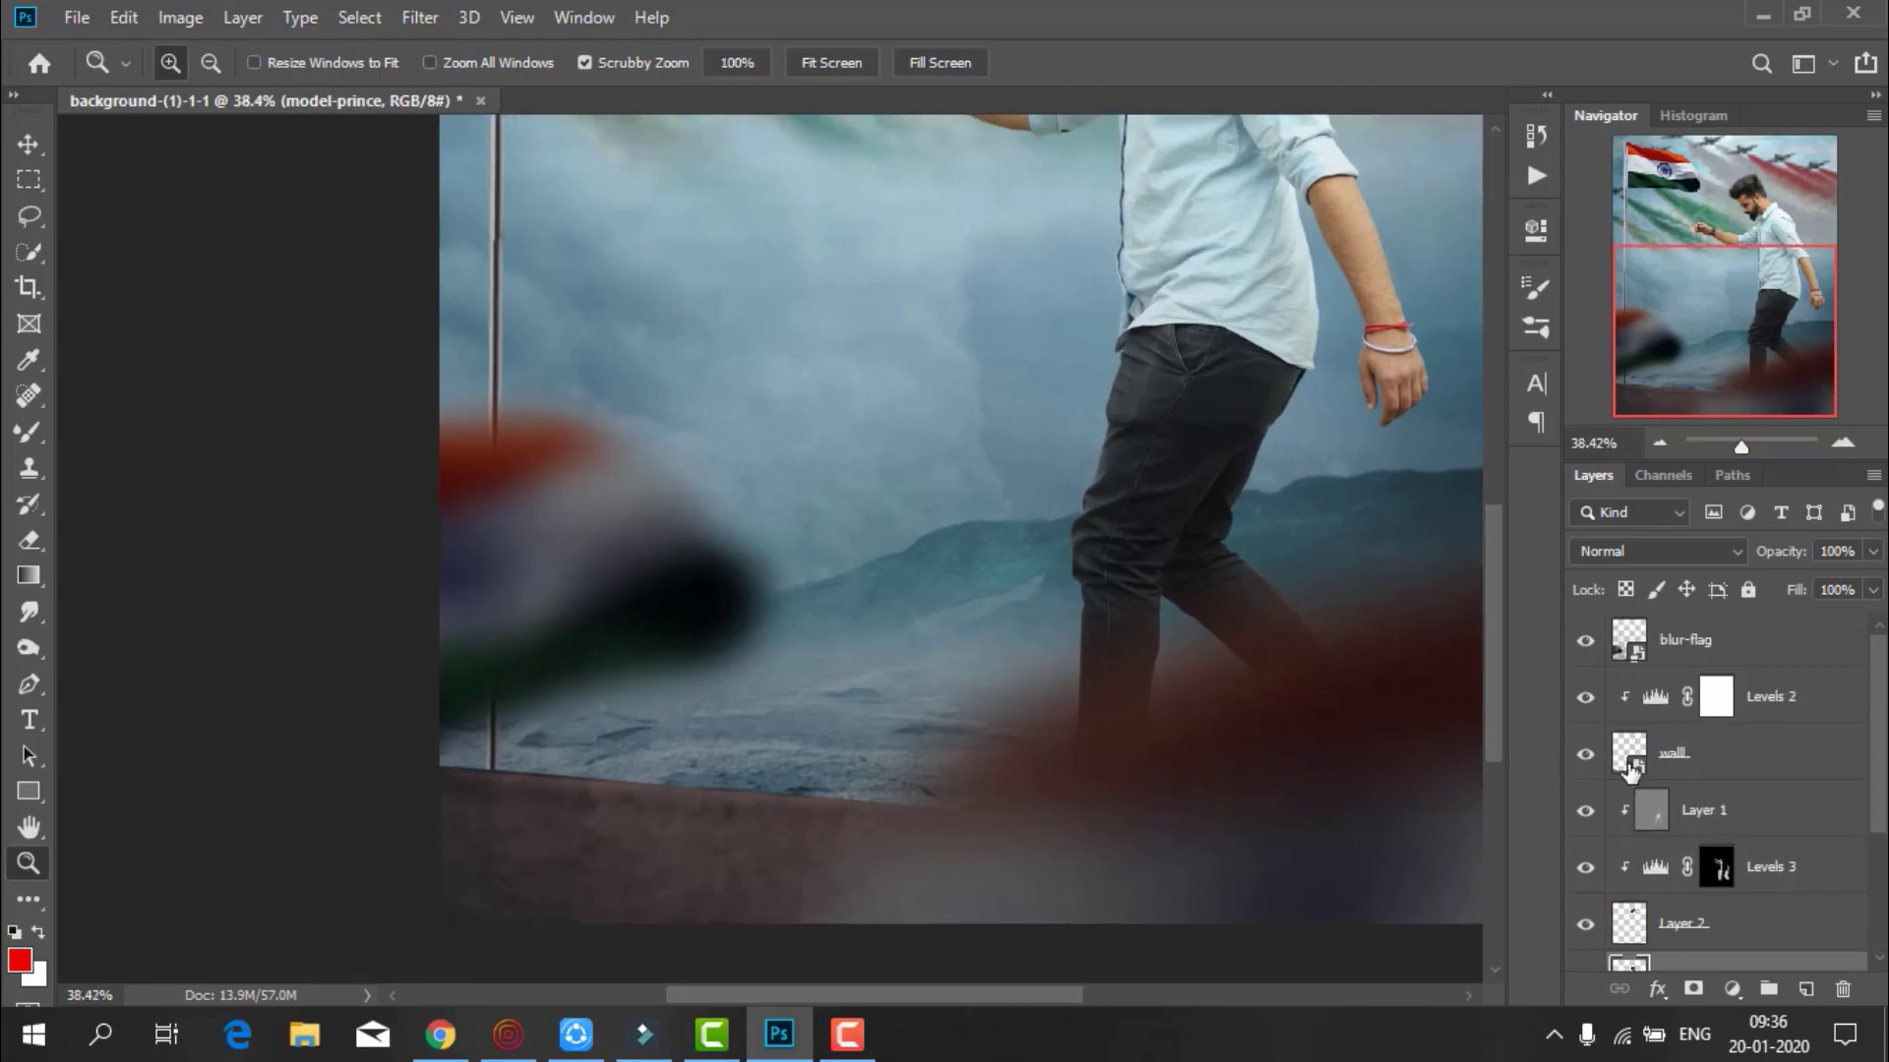
click(1595, 748)
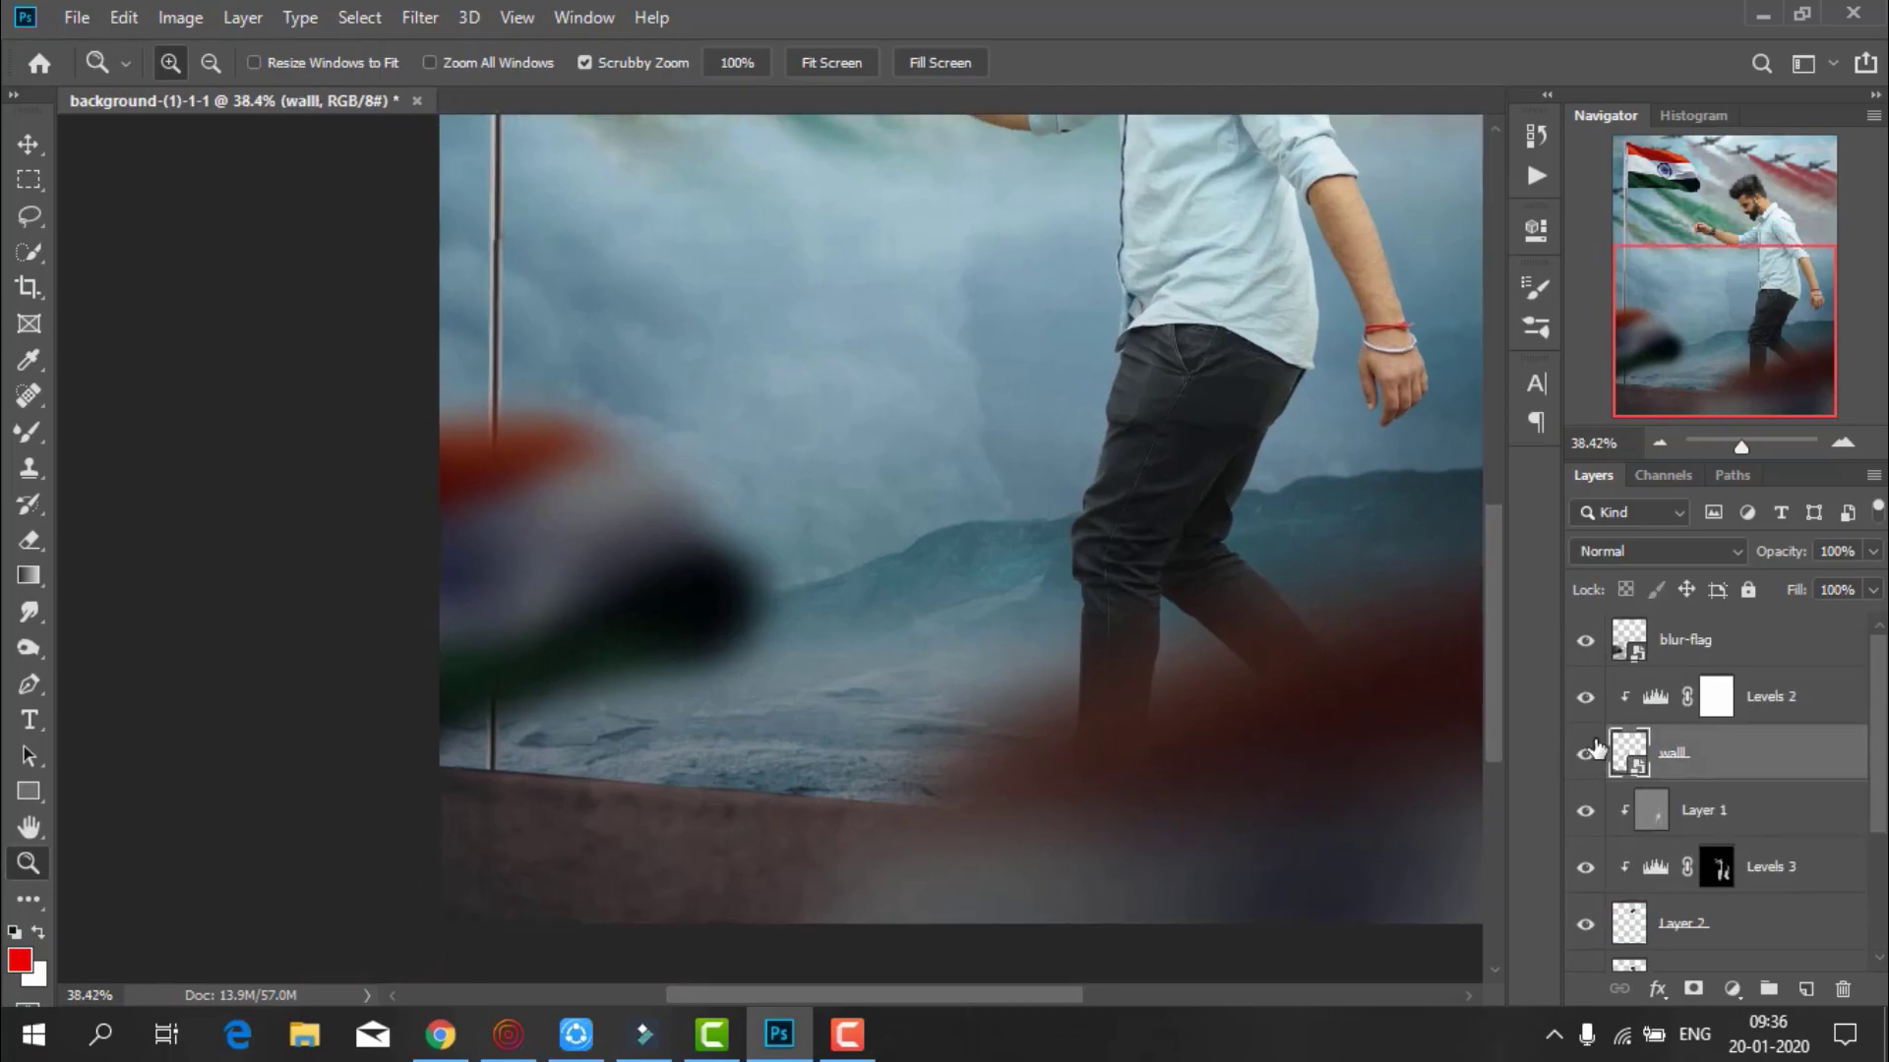
right_click(30, 615)
click(94, 612)
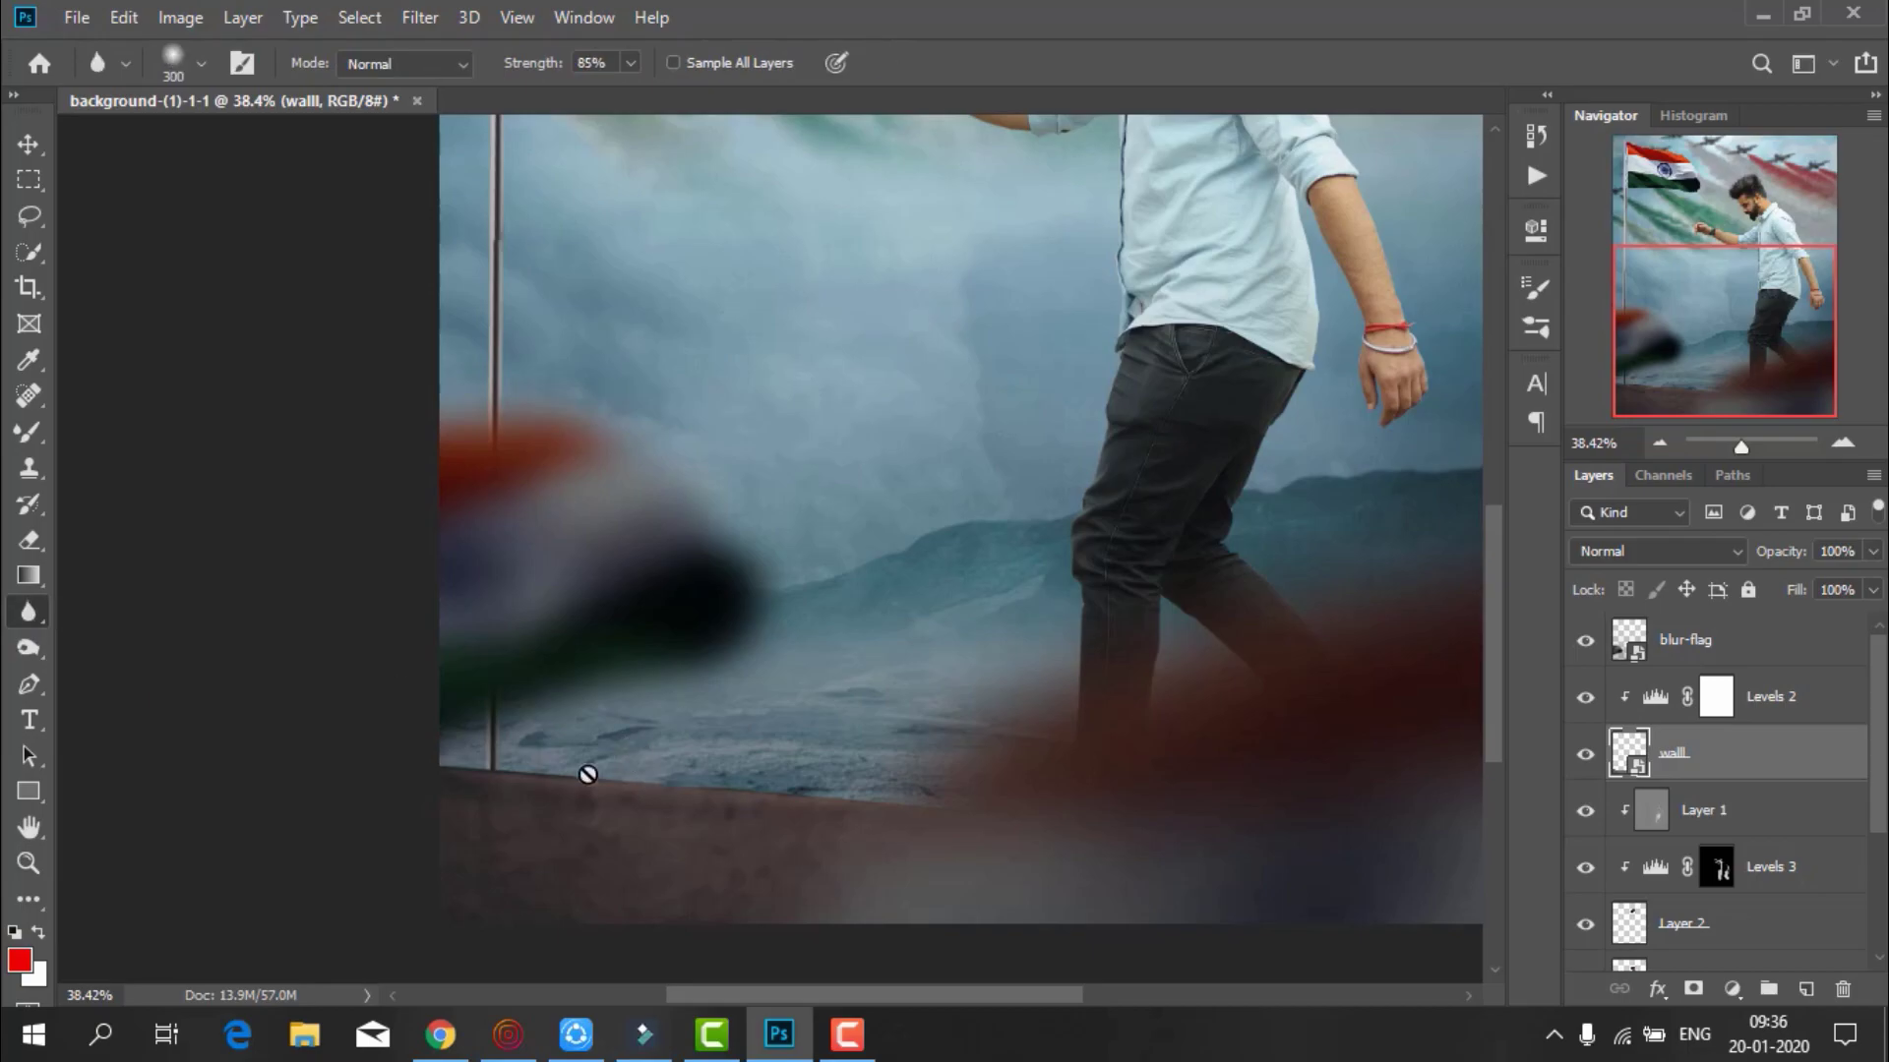
right_click(1674, 755)
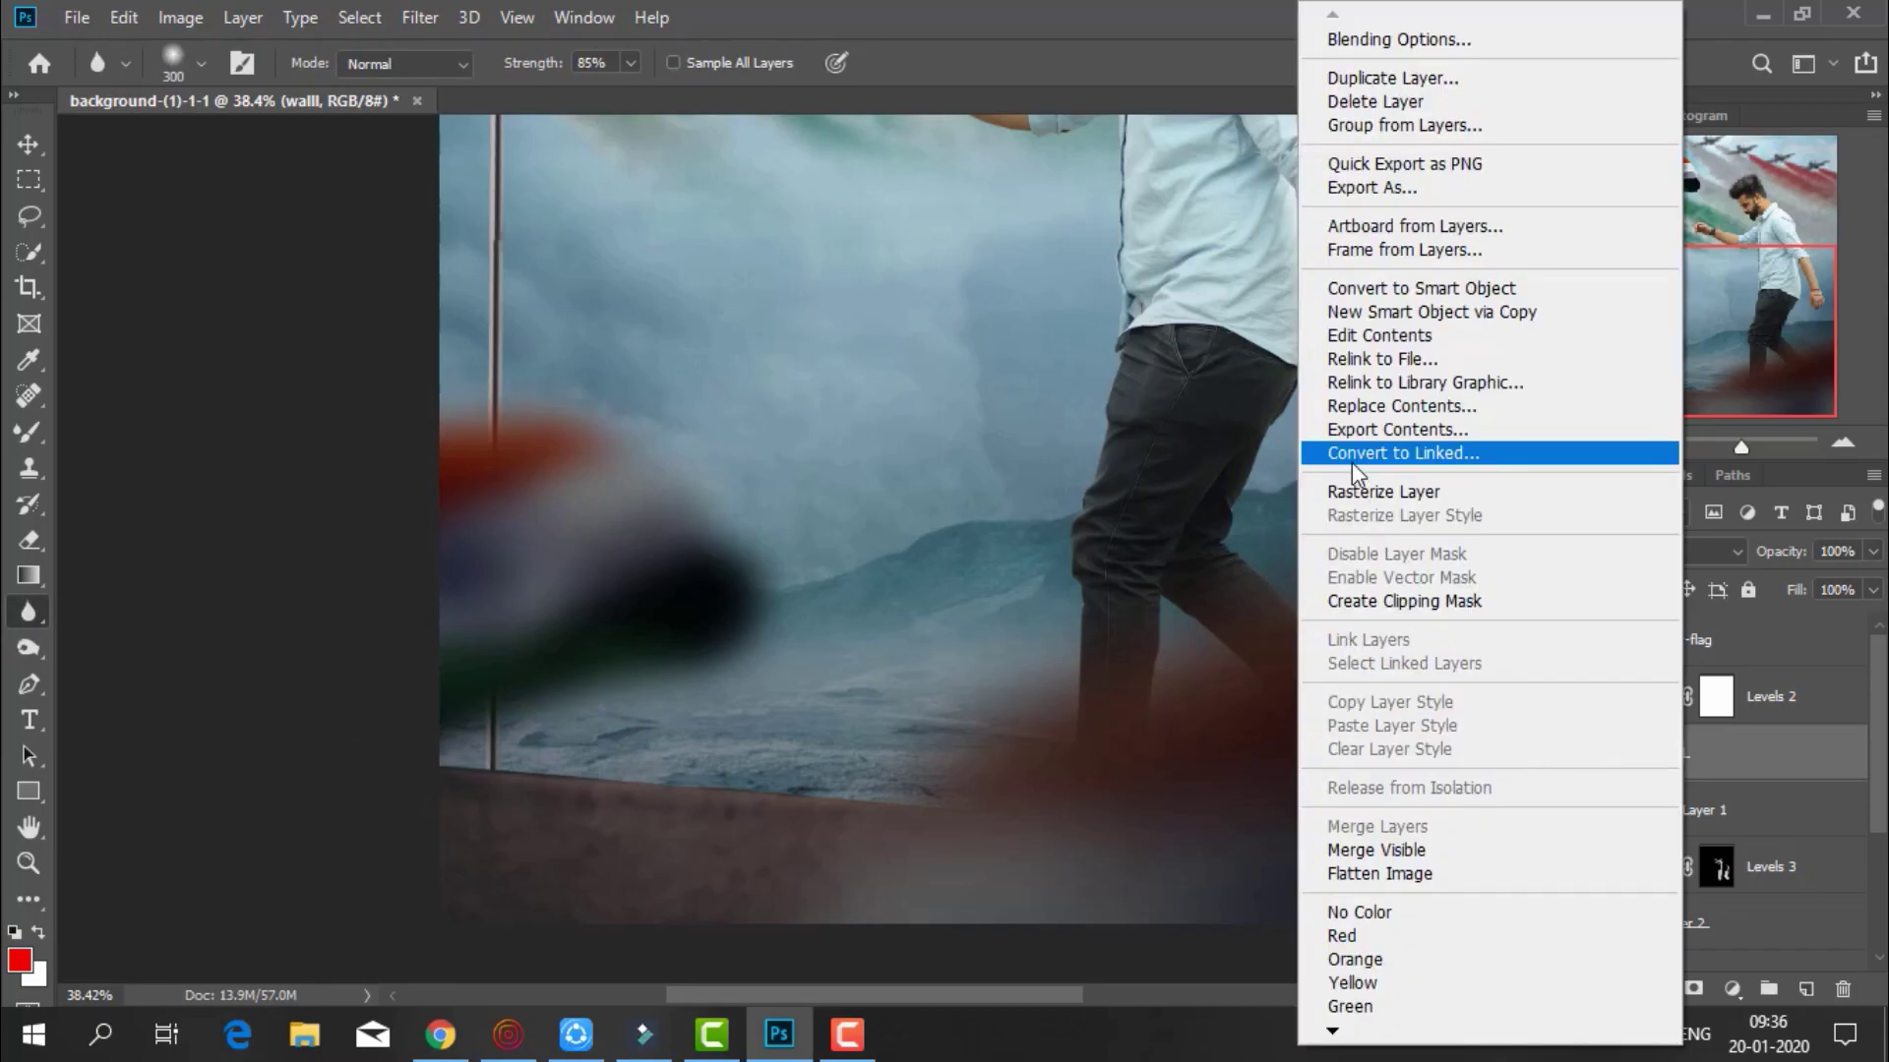
click(1377, 491)
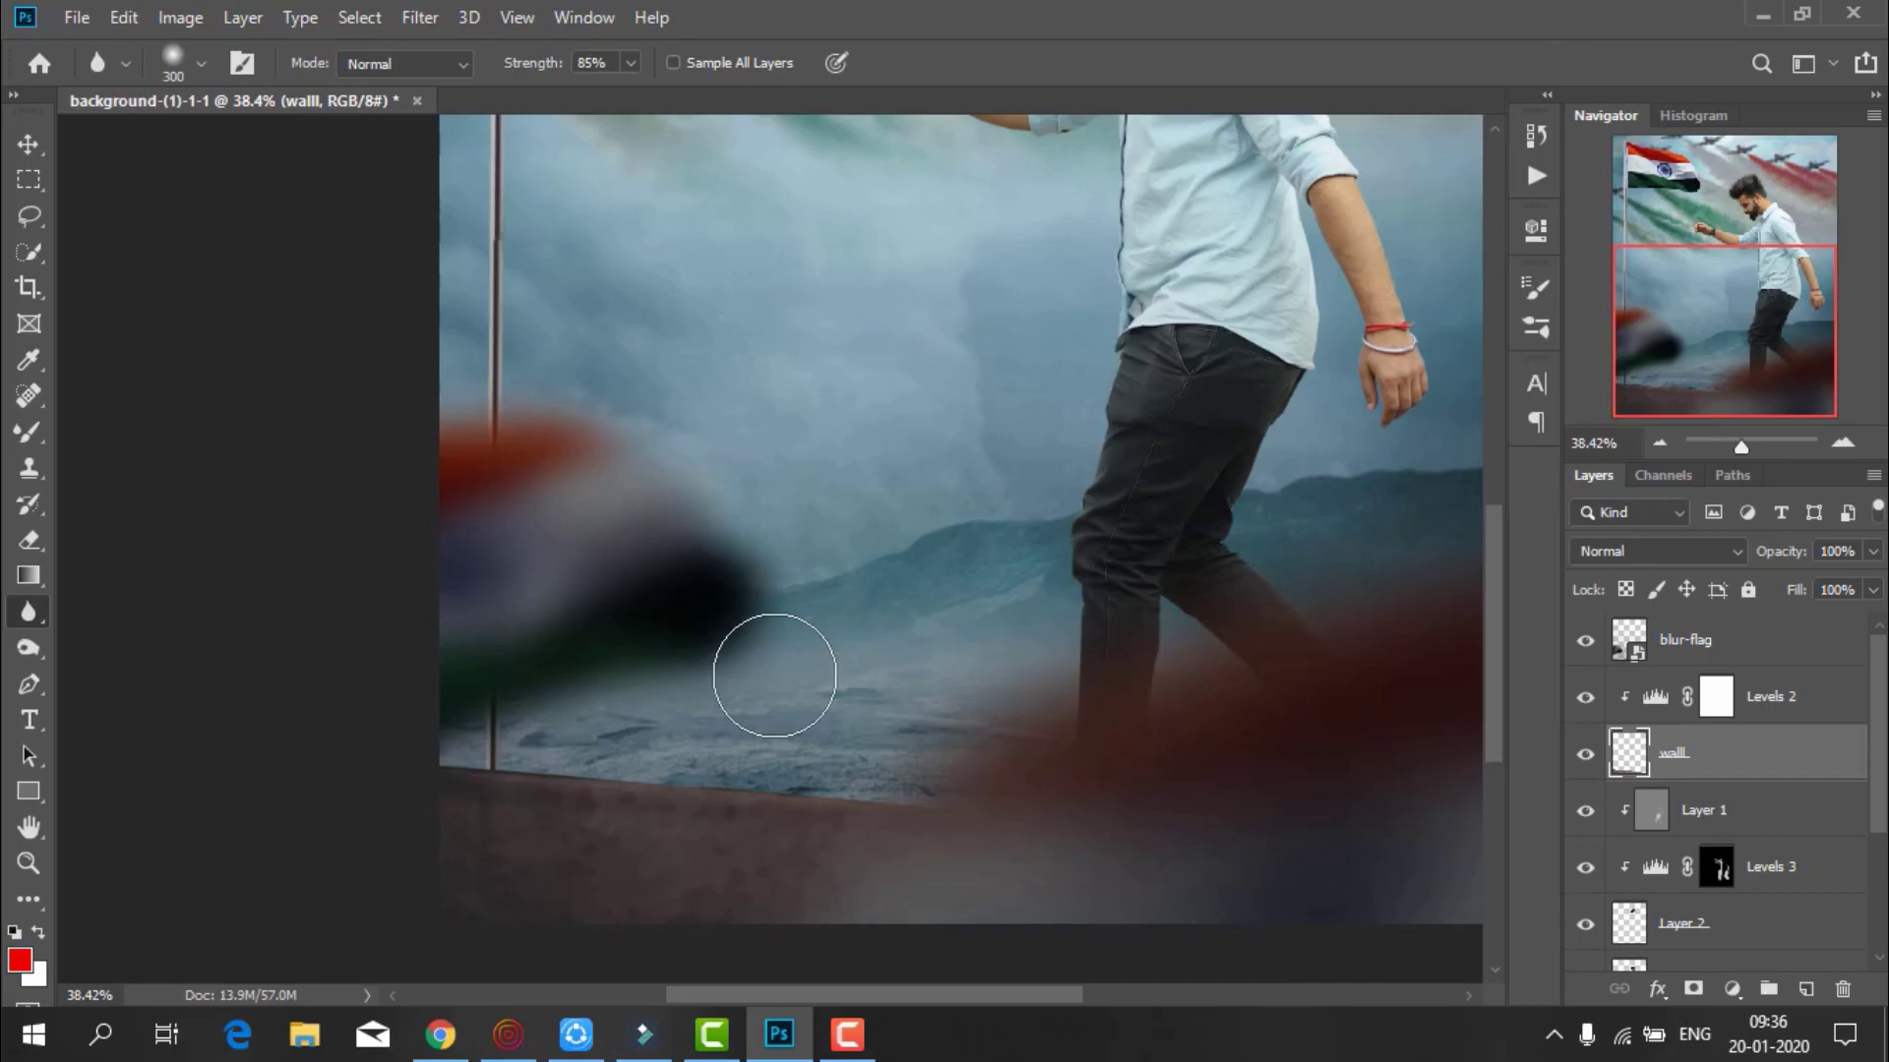
Blur the wall/sea horizon edge with a 150 px brush, then fit the image on screen
key(bracketleft)
key(bracketleft)
key(bracketleft)
key(bracketleft)
drag(498, 767, 940, 797)
scroll(839, 784, up, 2)
key(z)
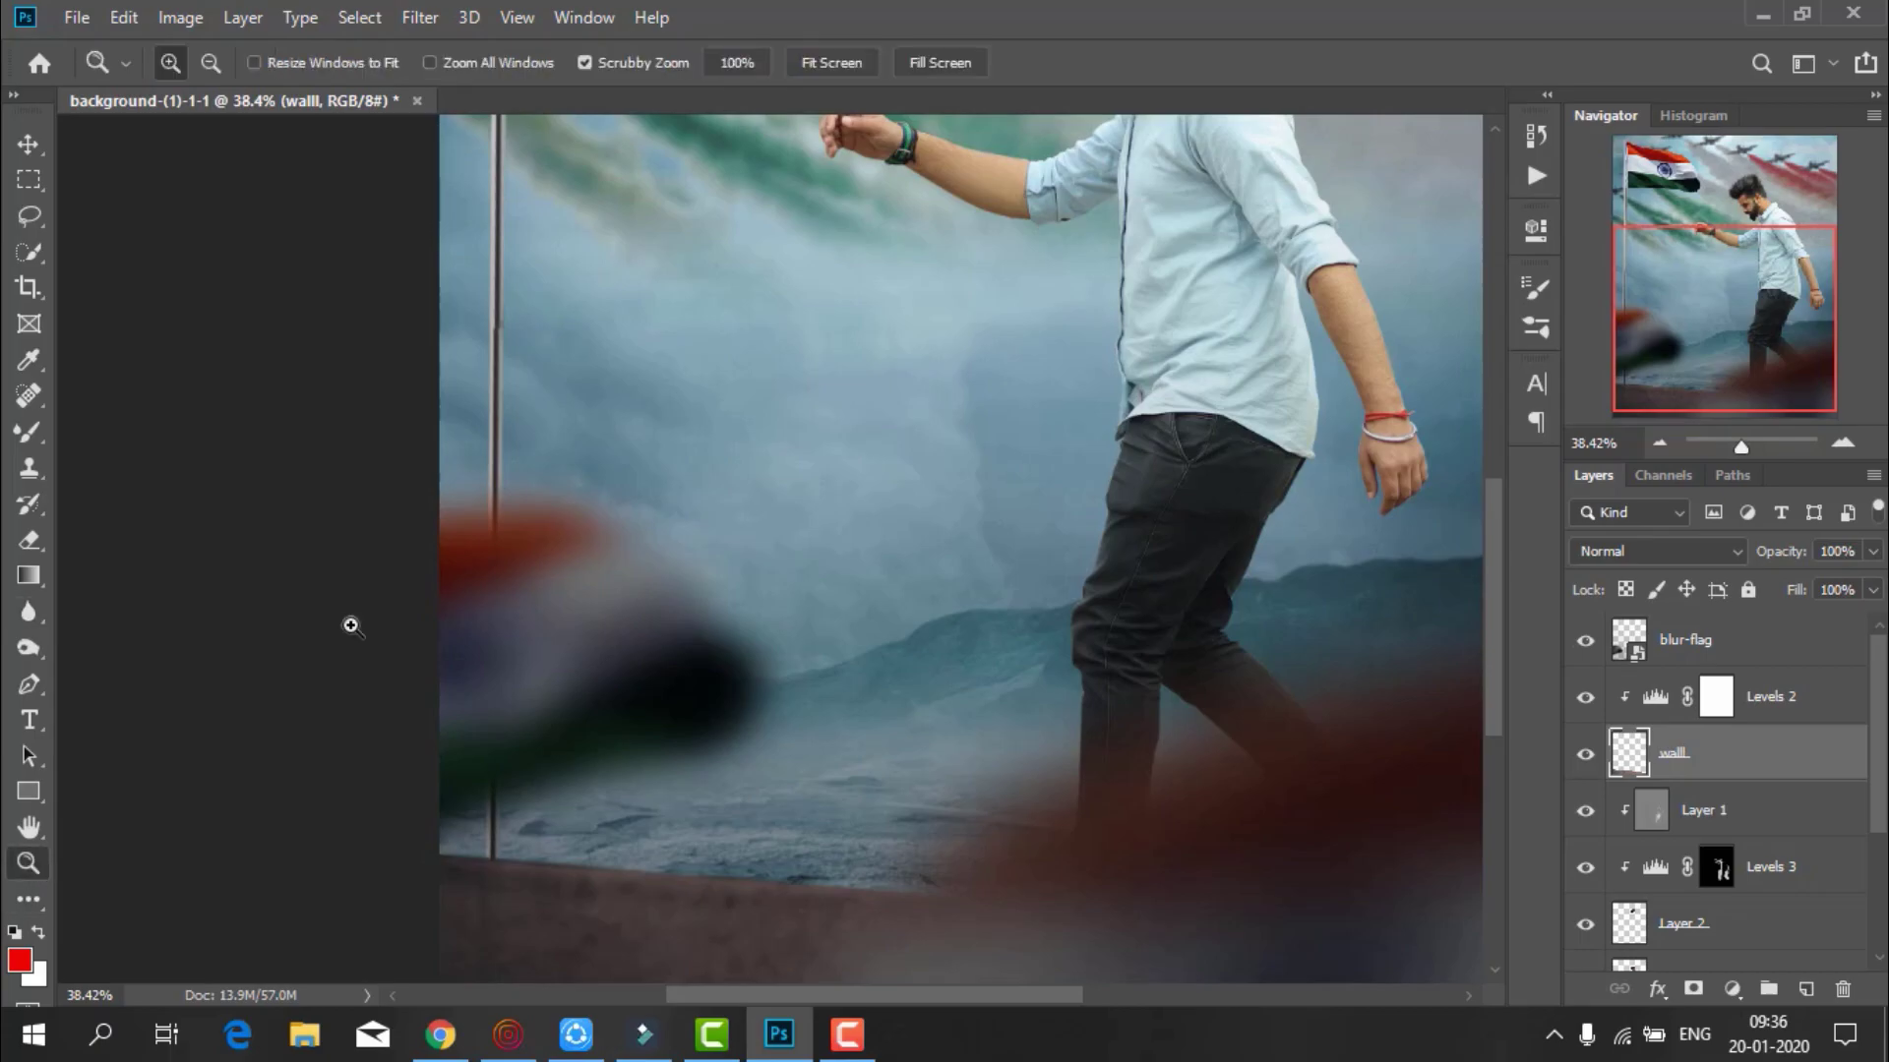
click(830, 69)
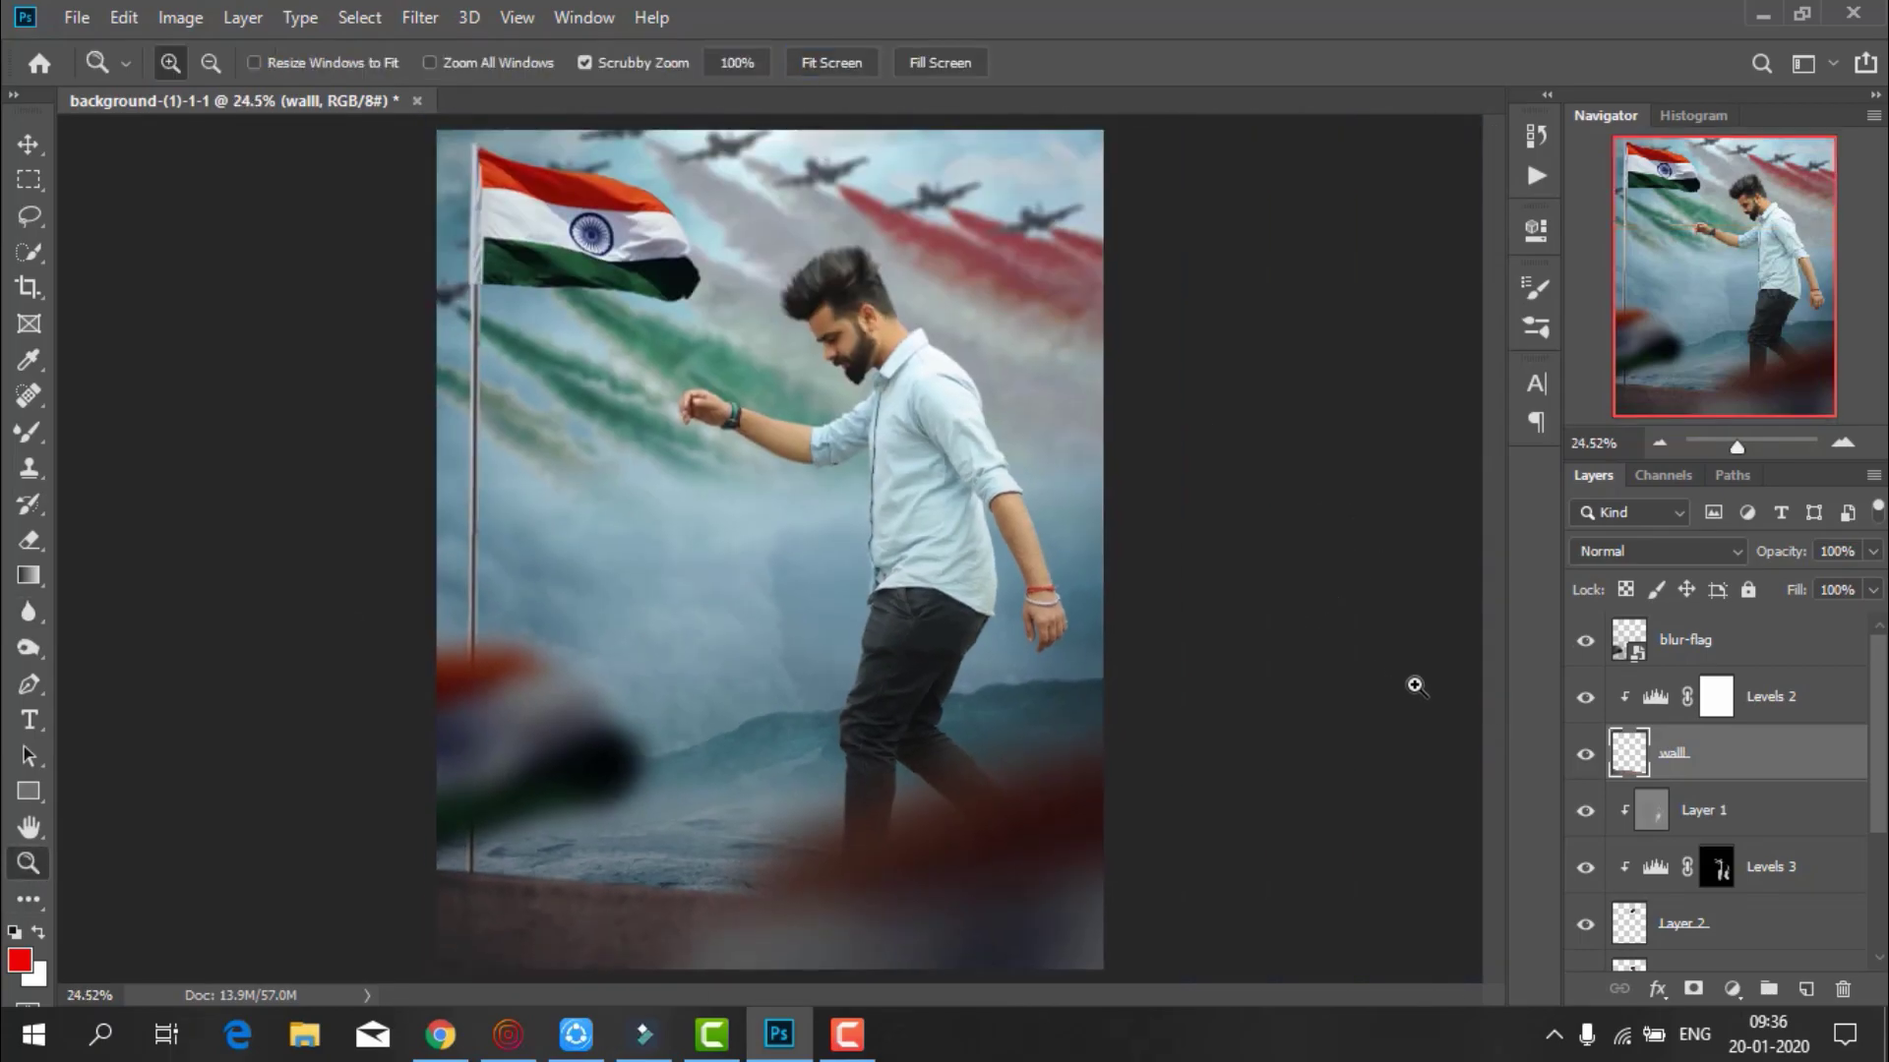
Place text.png as an embedded layer above blur-flag and commit it
click(1691, 642)
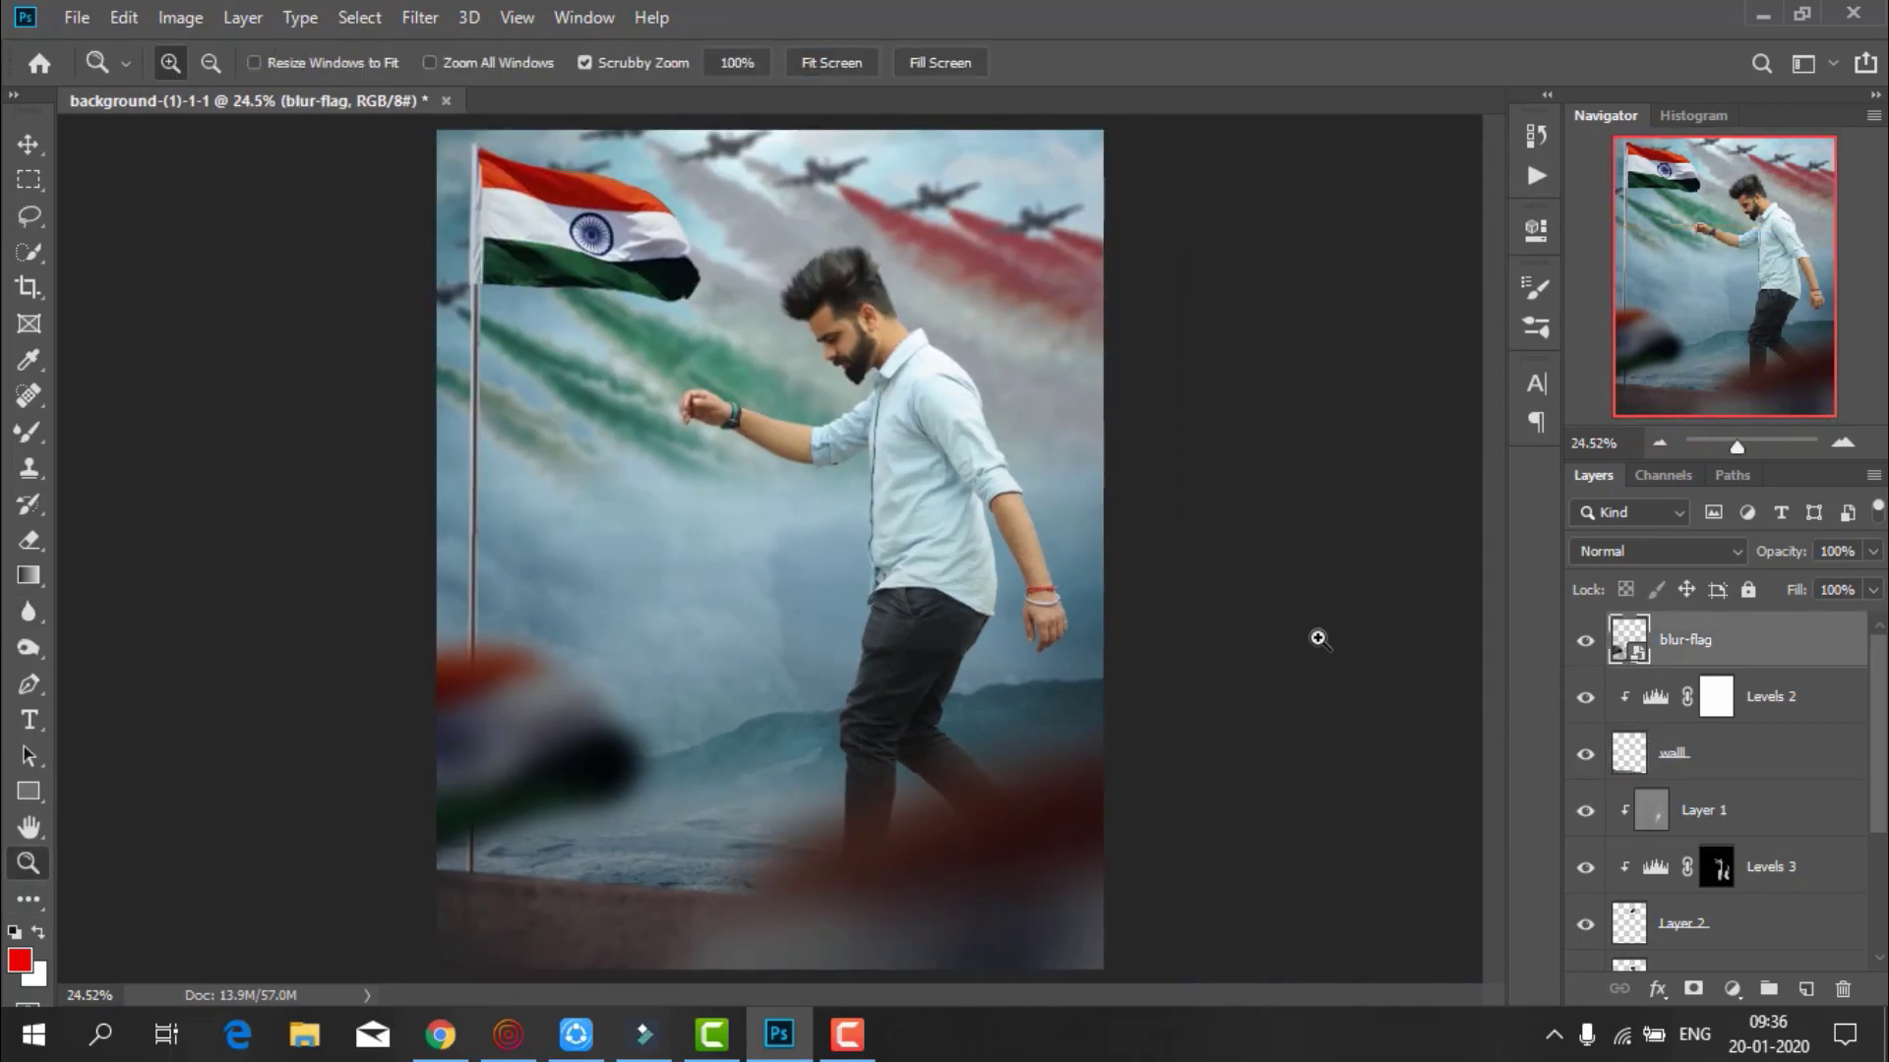
click(69, 20)
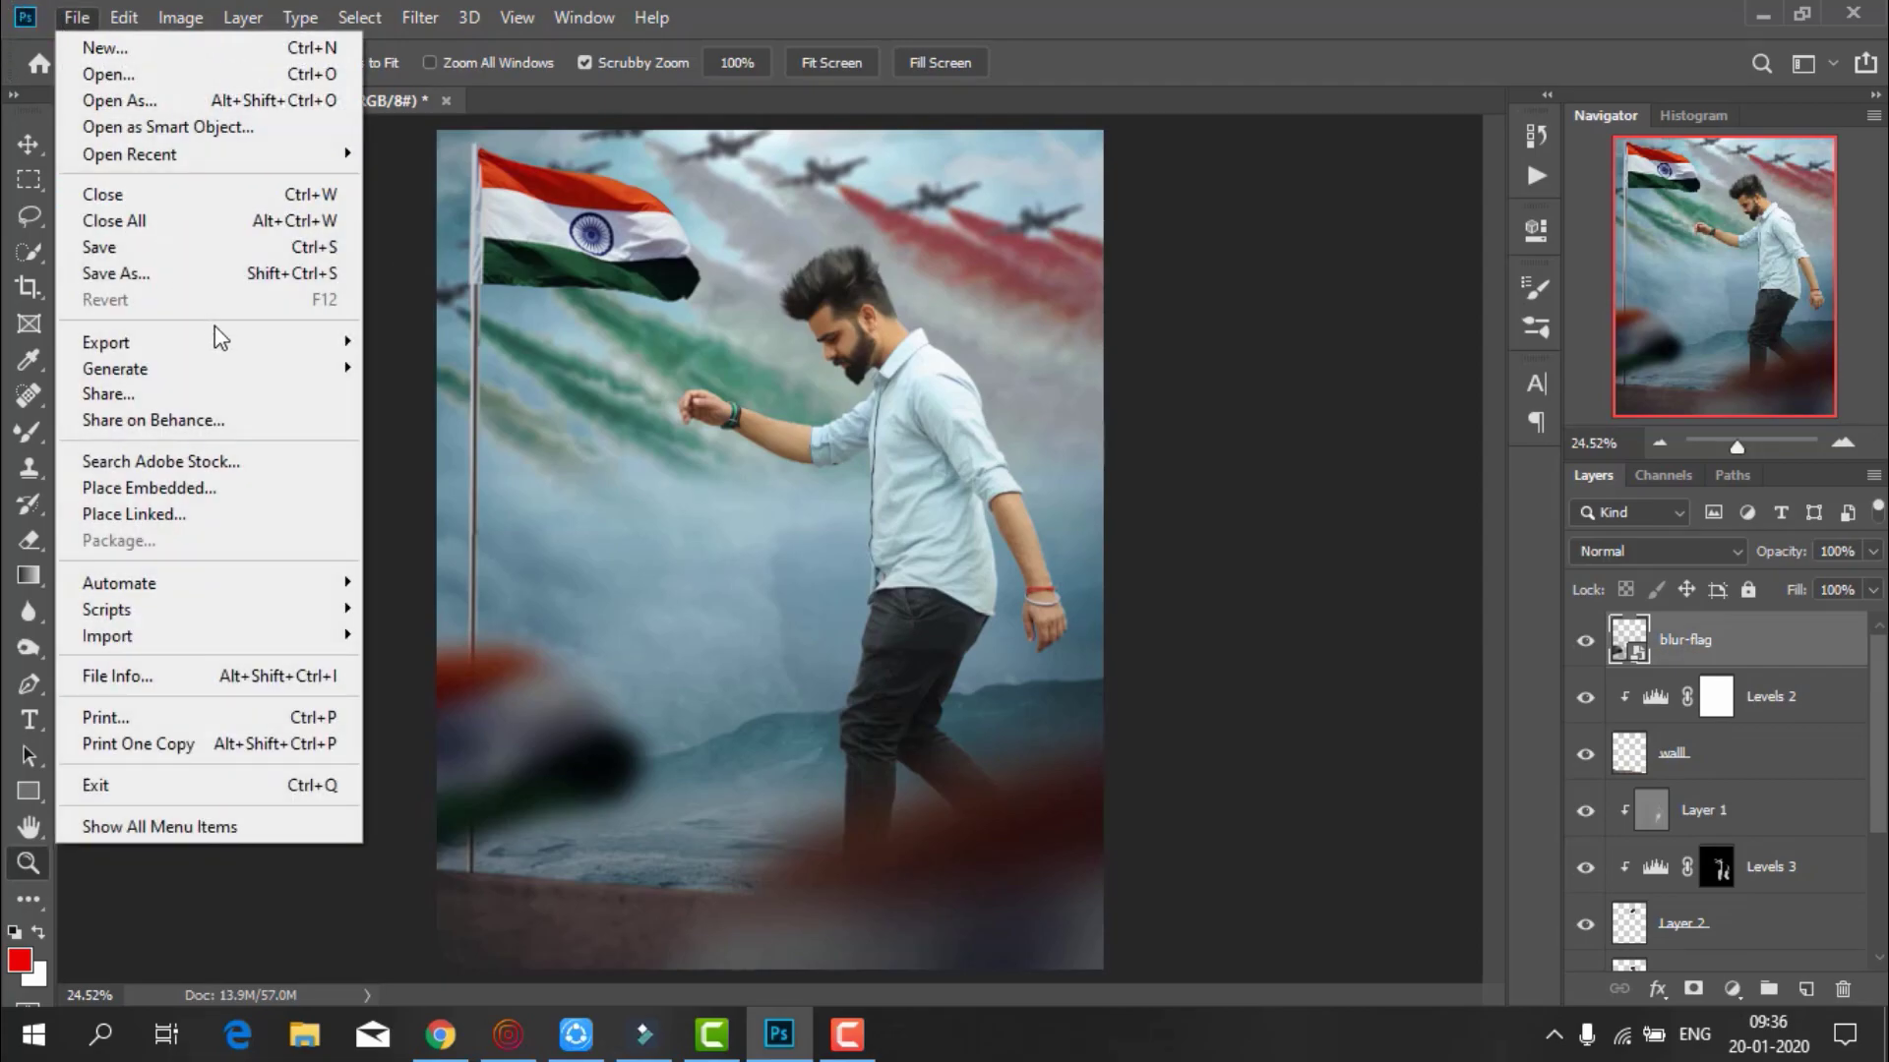
click(212, 483)
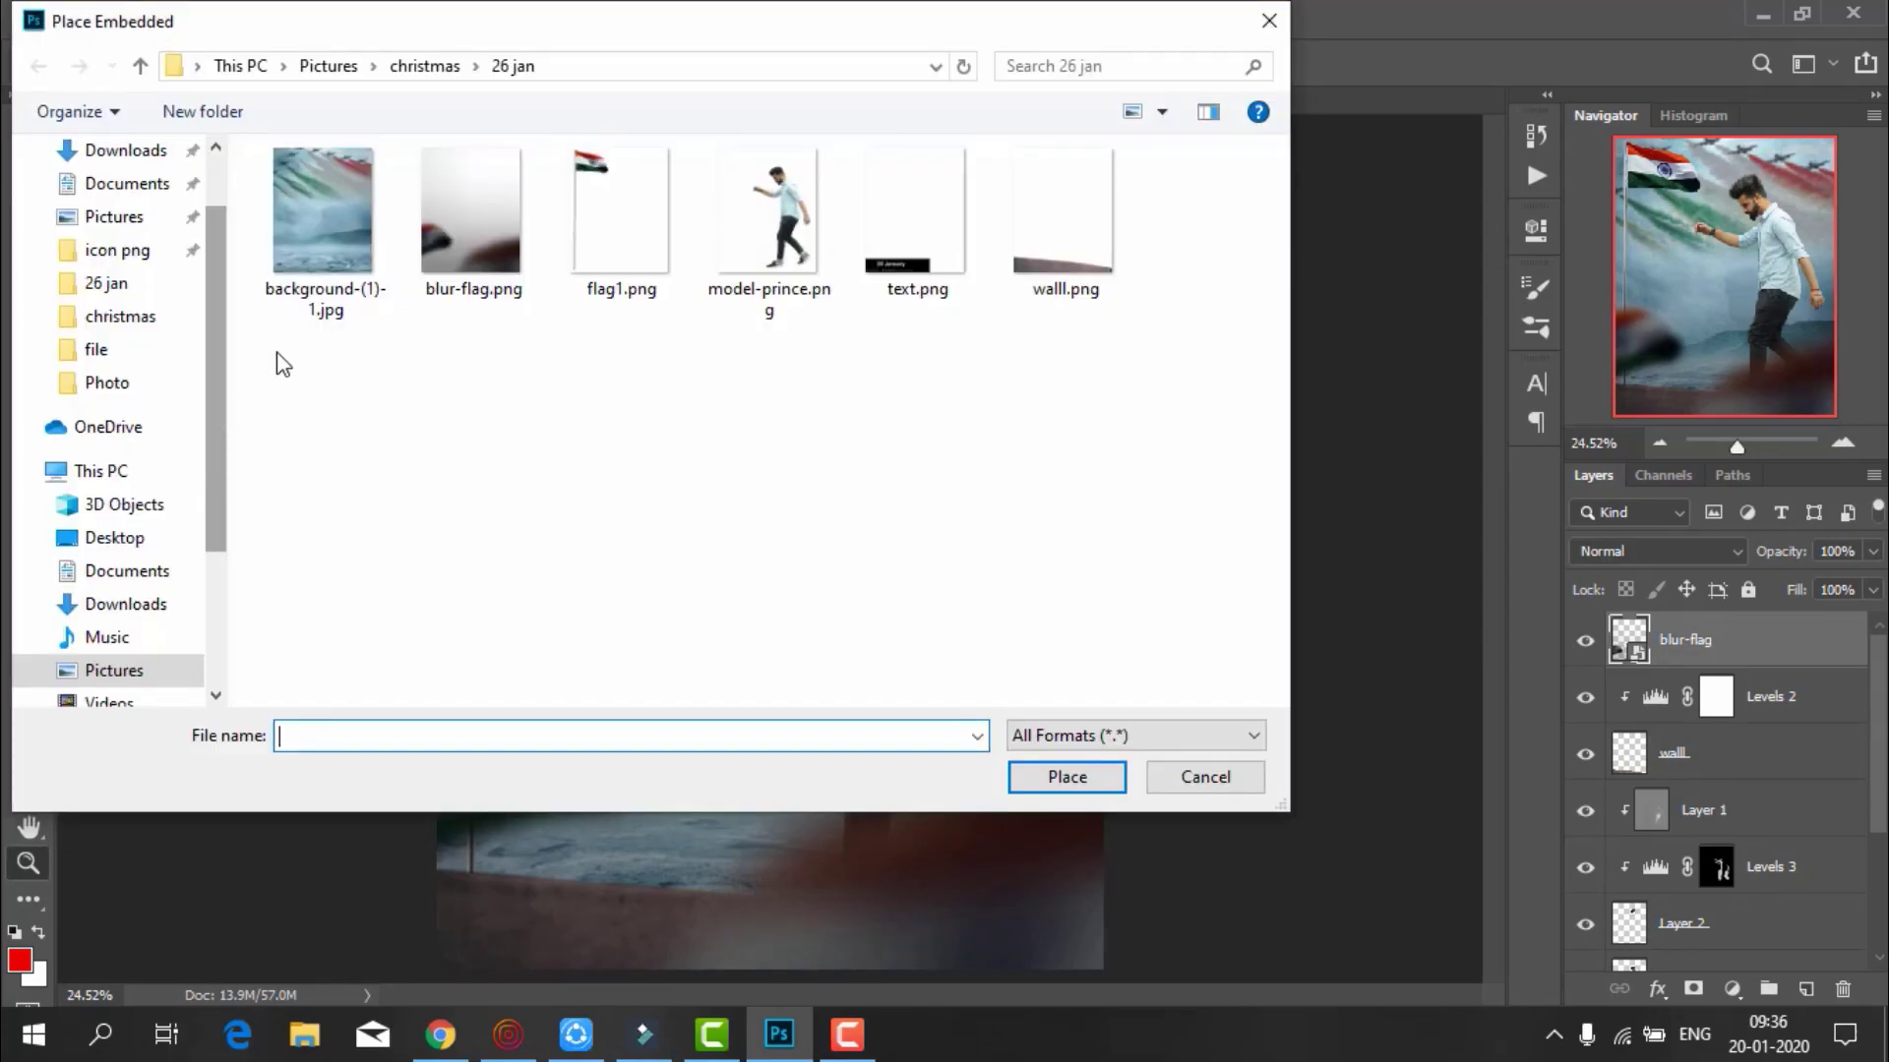
click(966, 275)
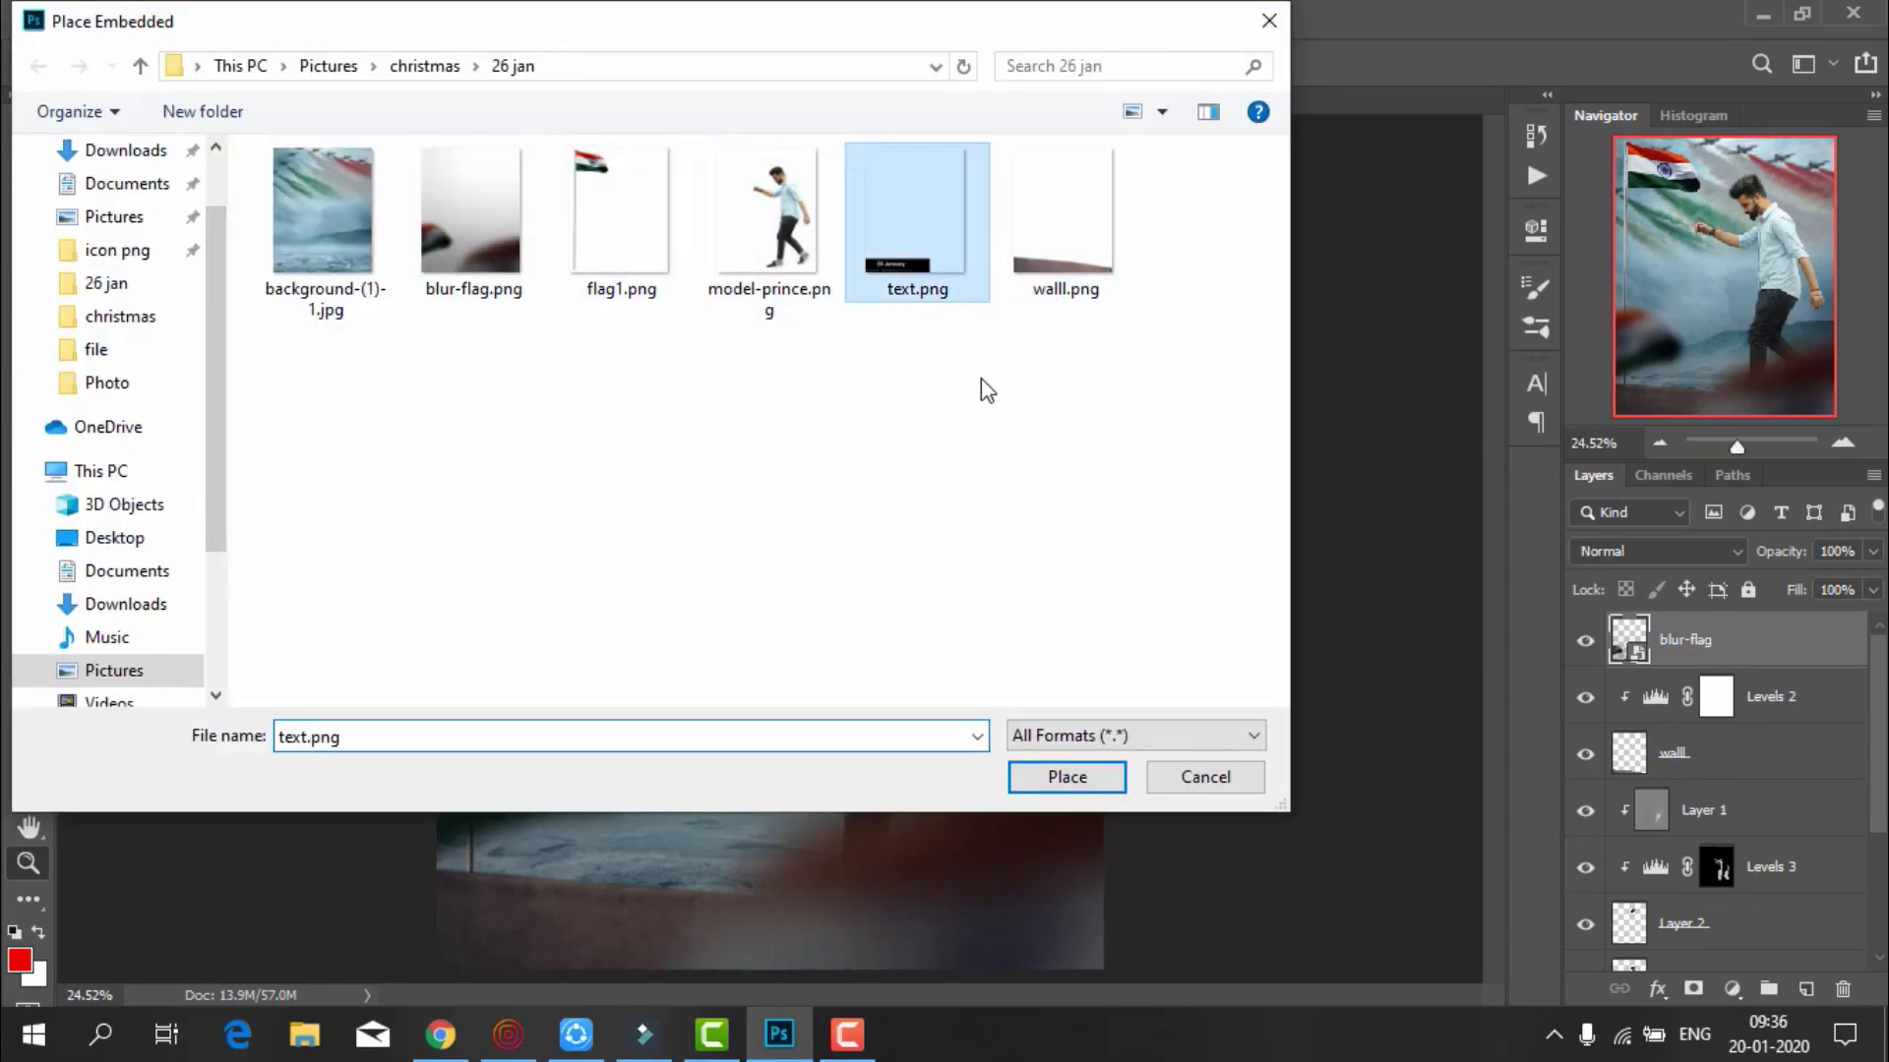
click(1070, 776)
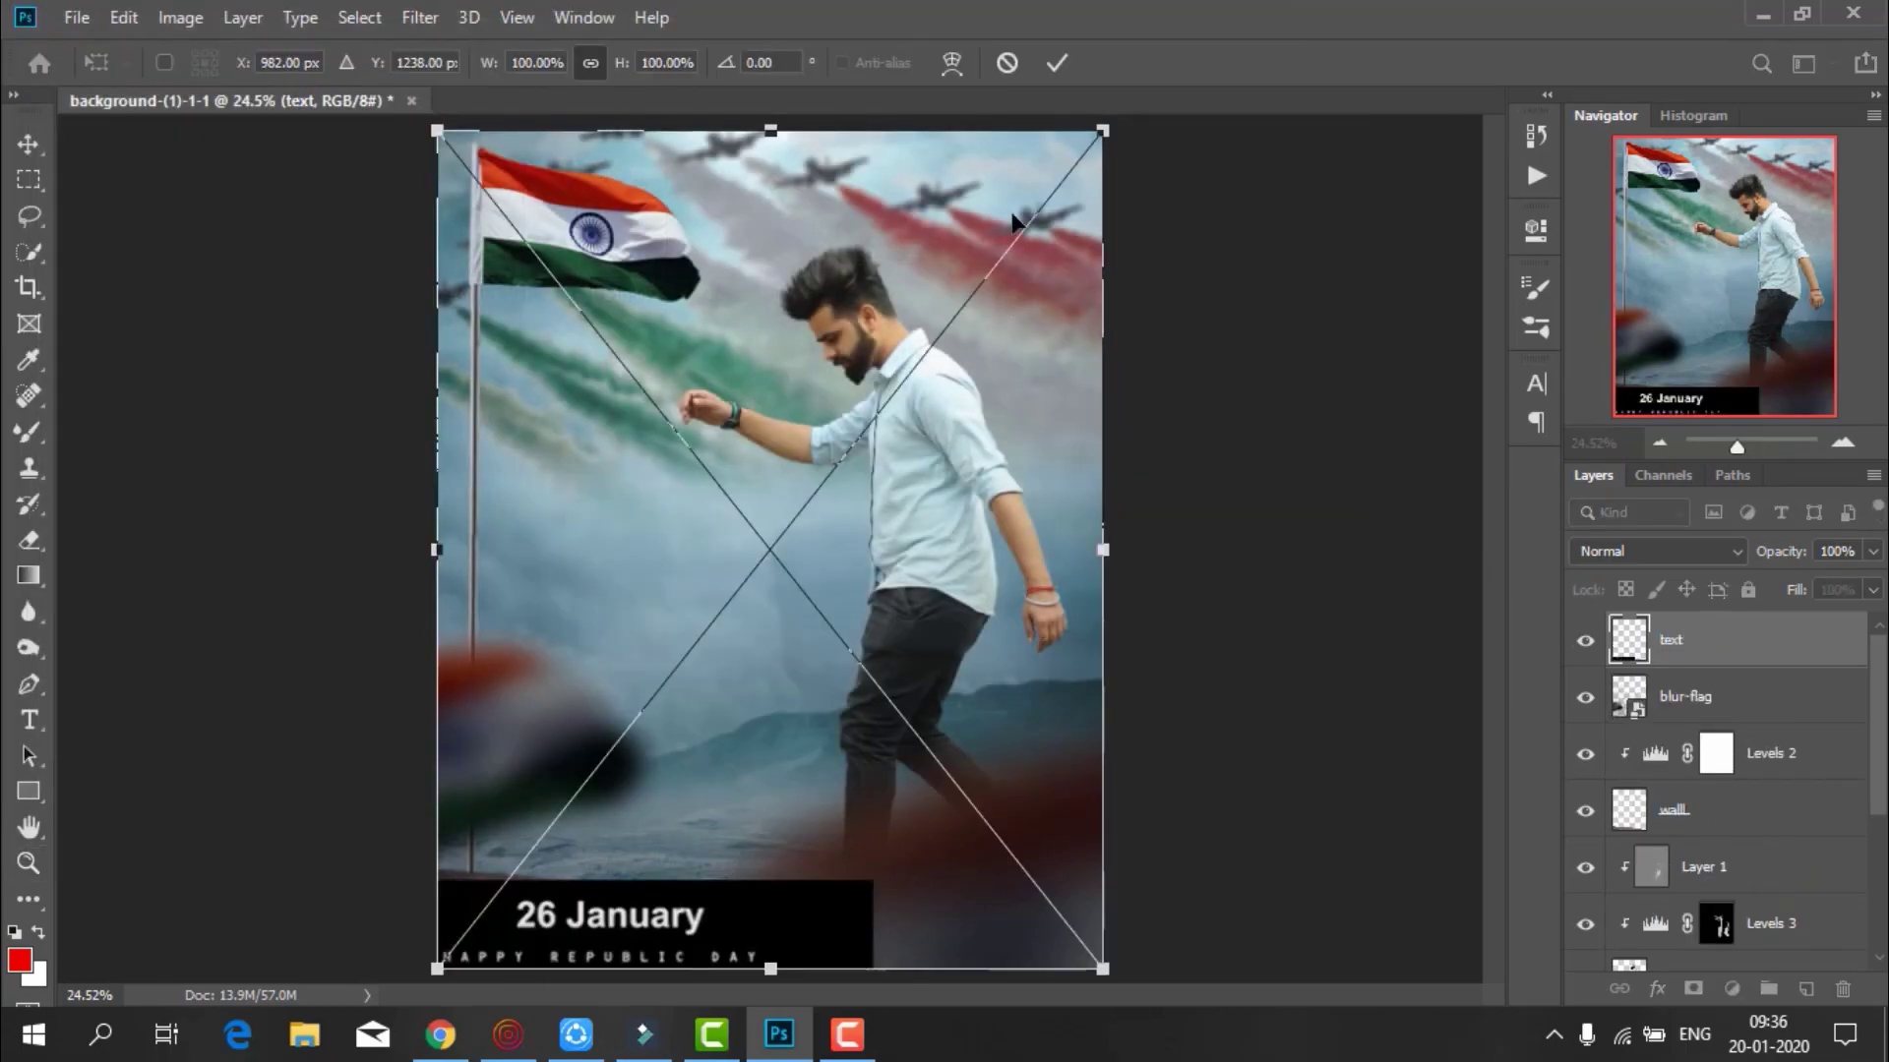
click(1056, 63)
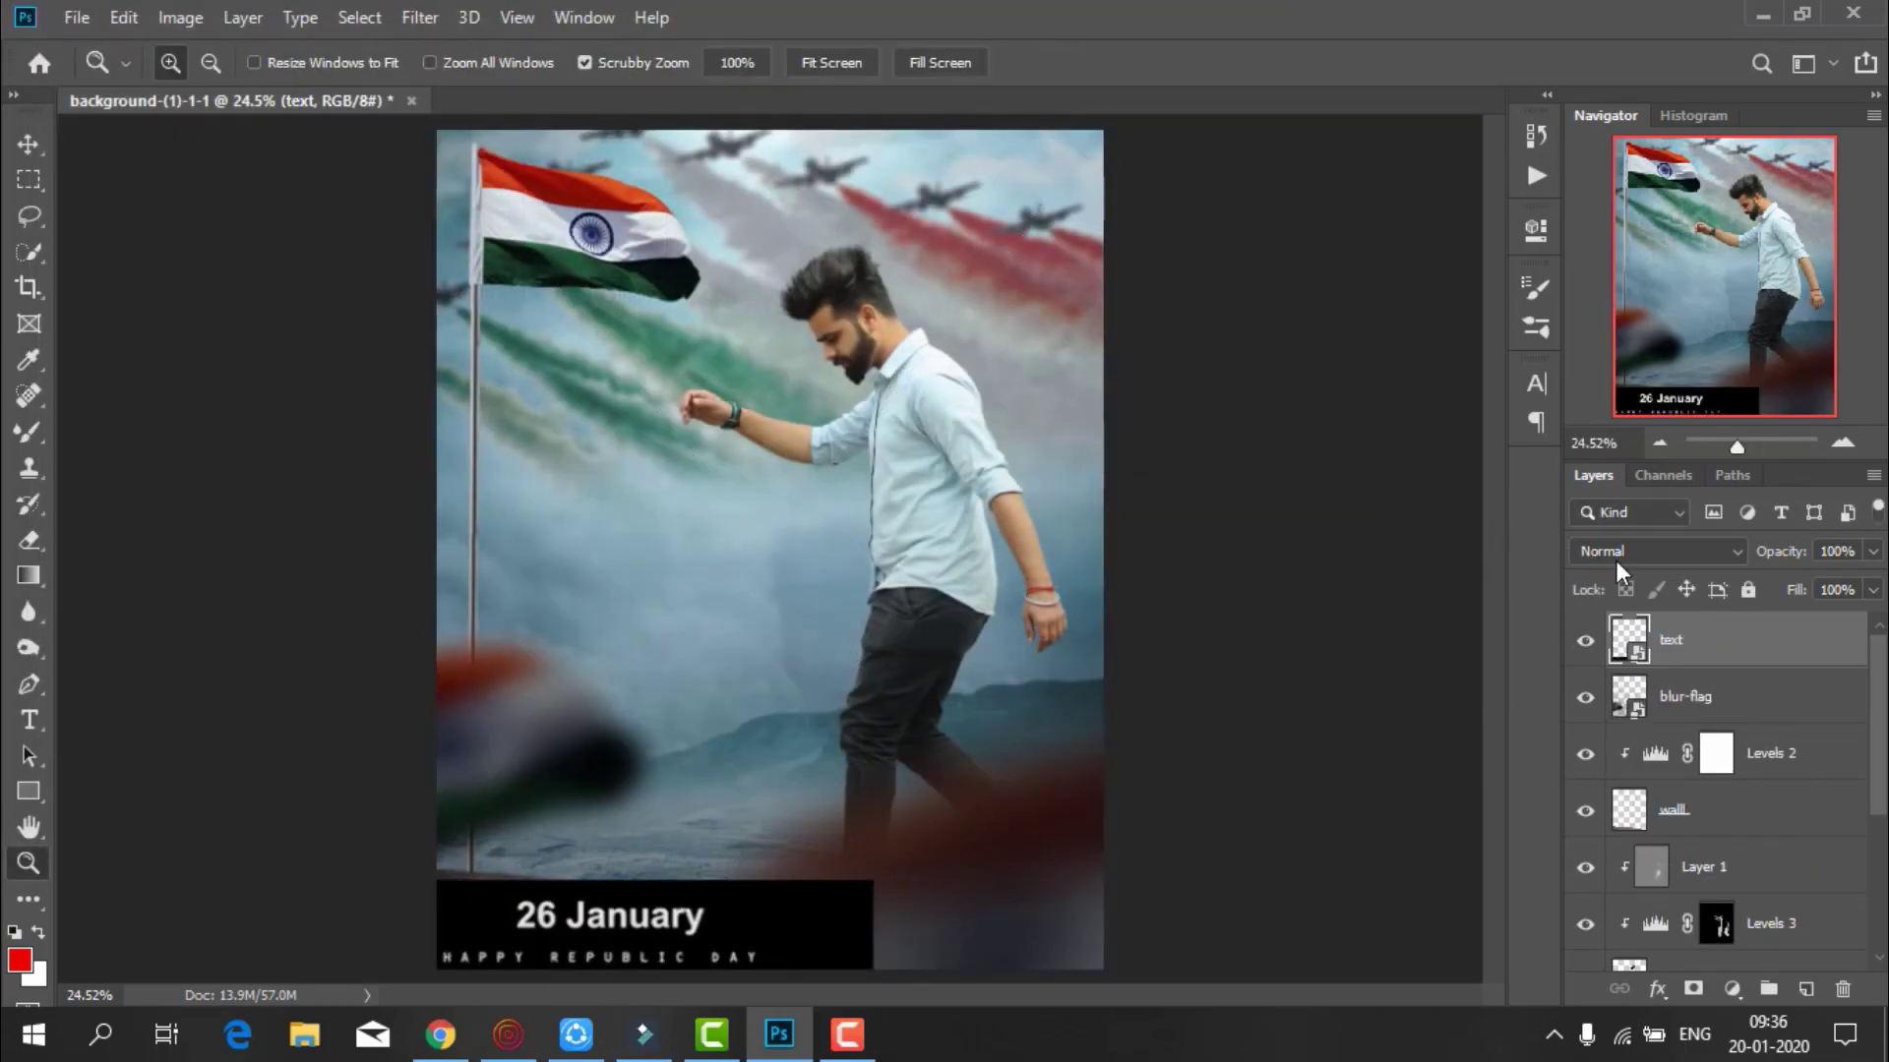
Set the text layer's blend mode to Screen to hide its black box
click(1618, 555)
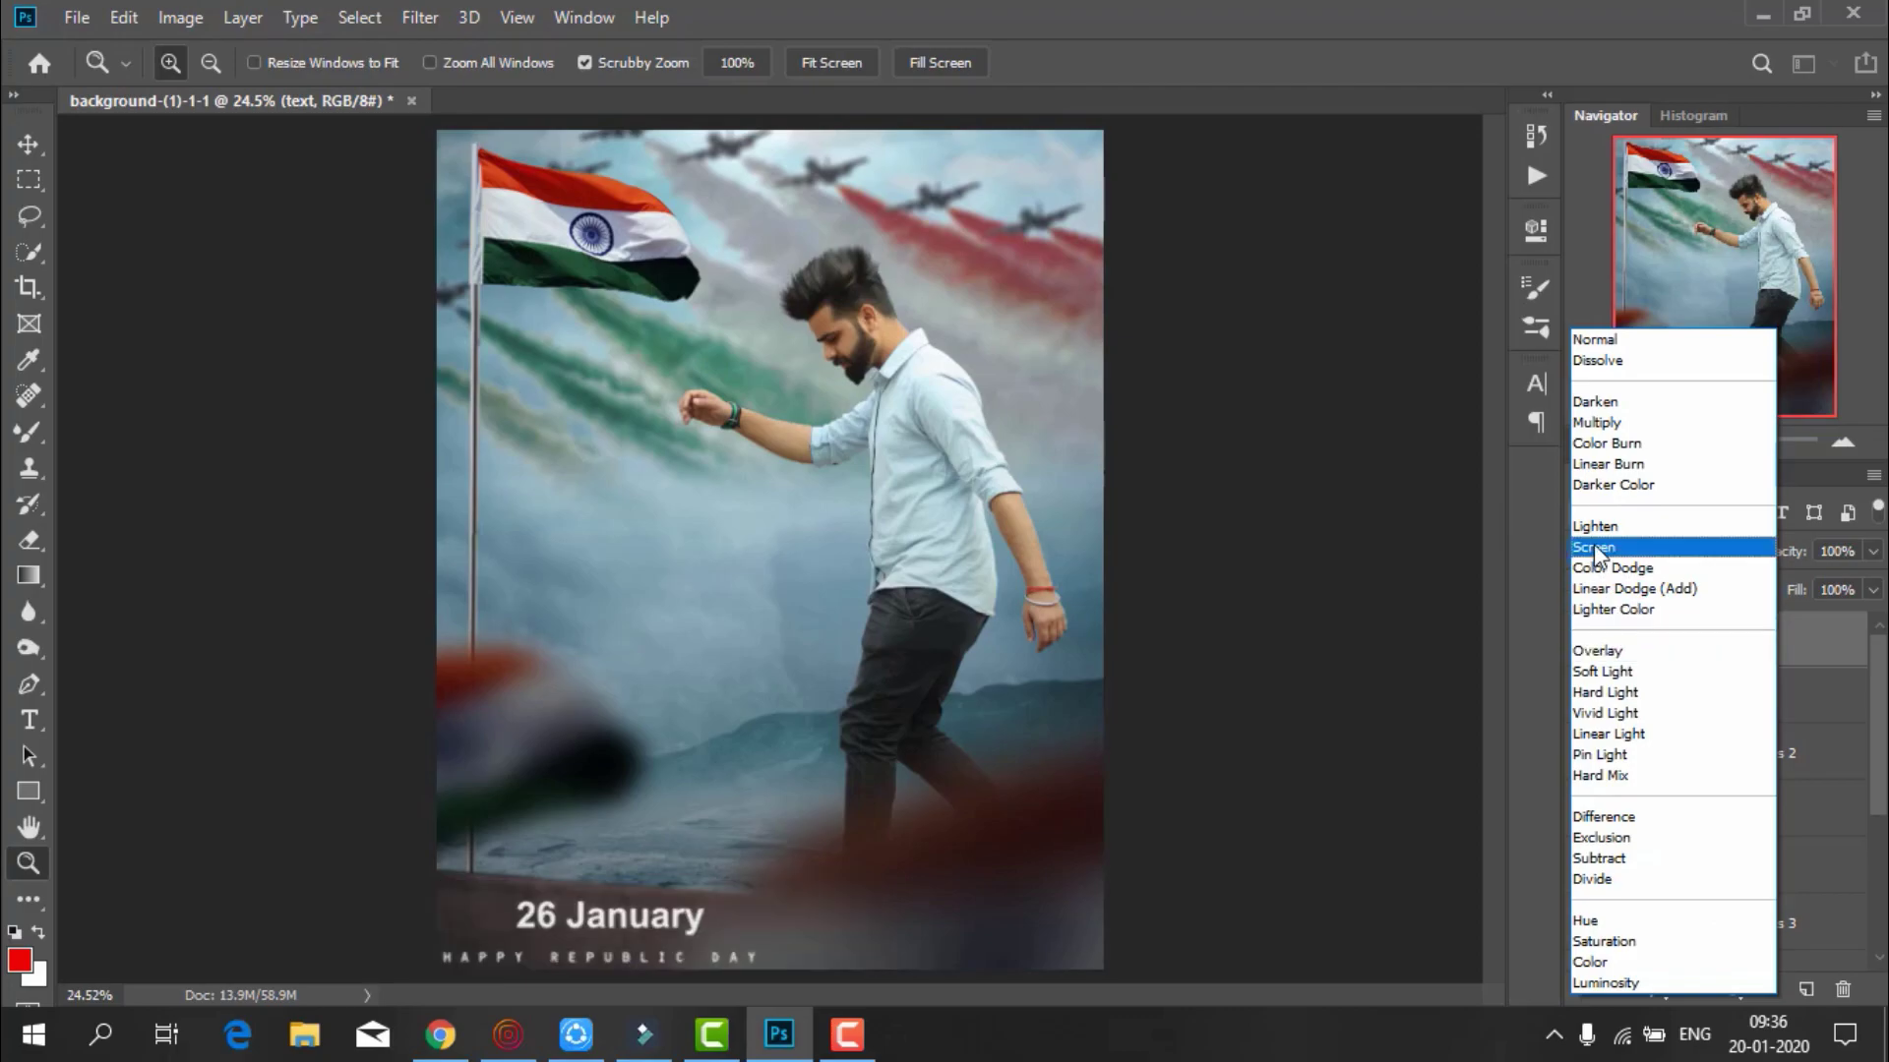
click(1593, 547)
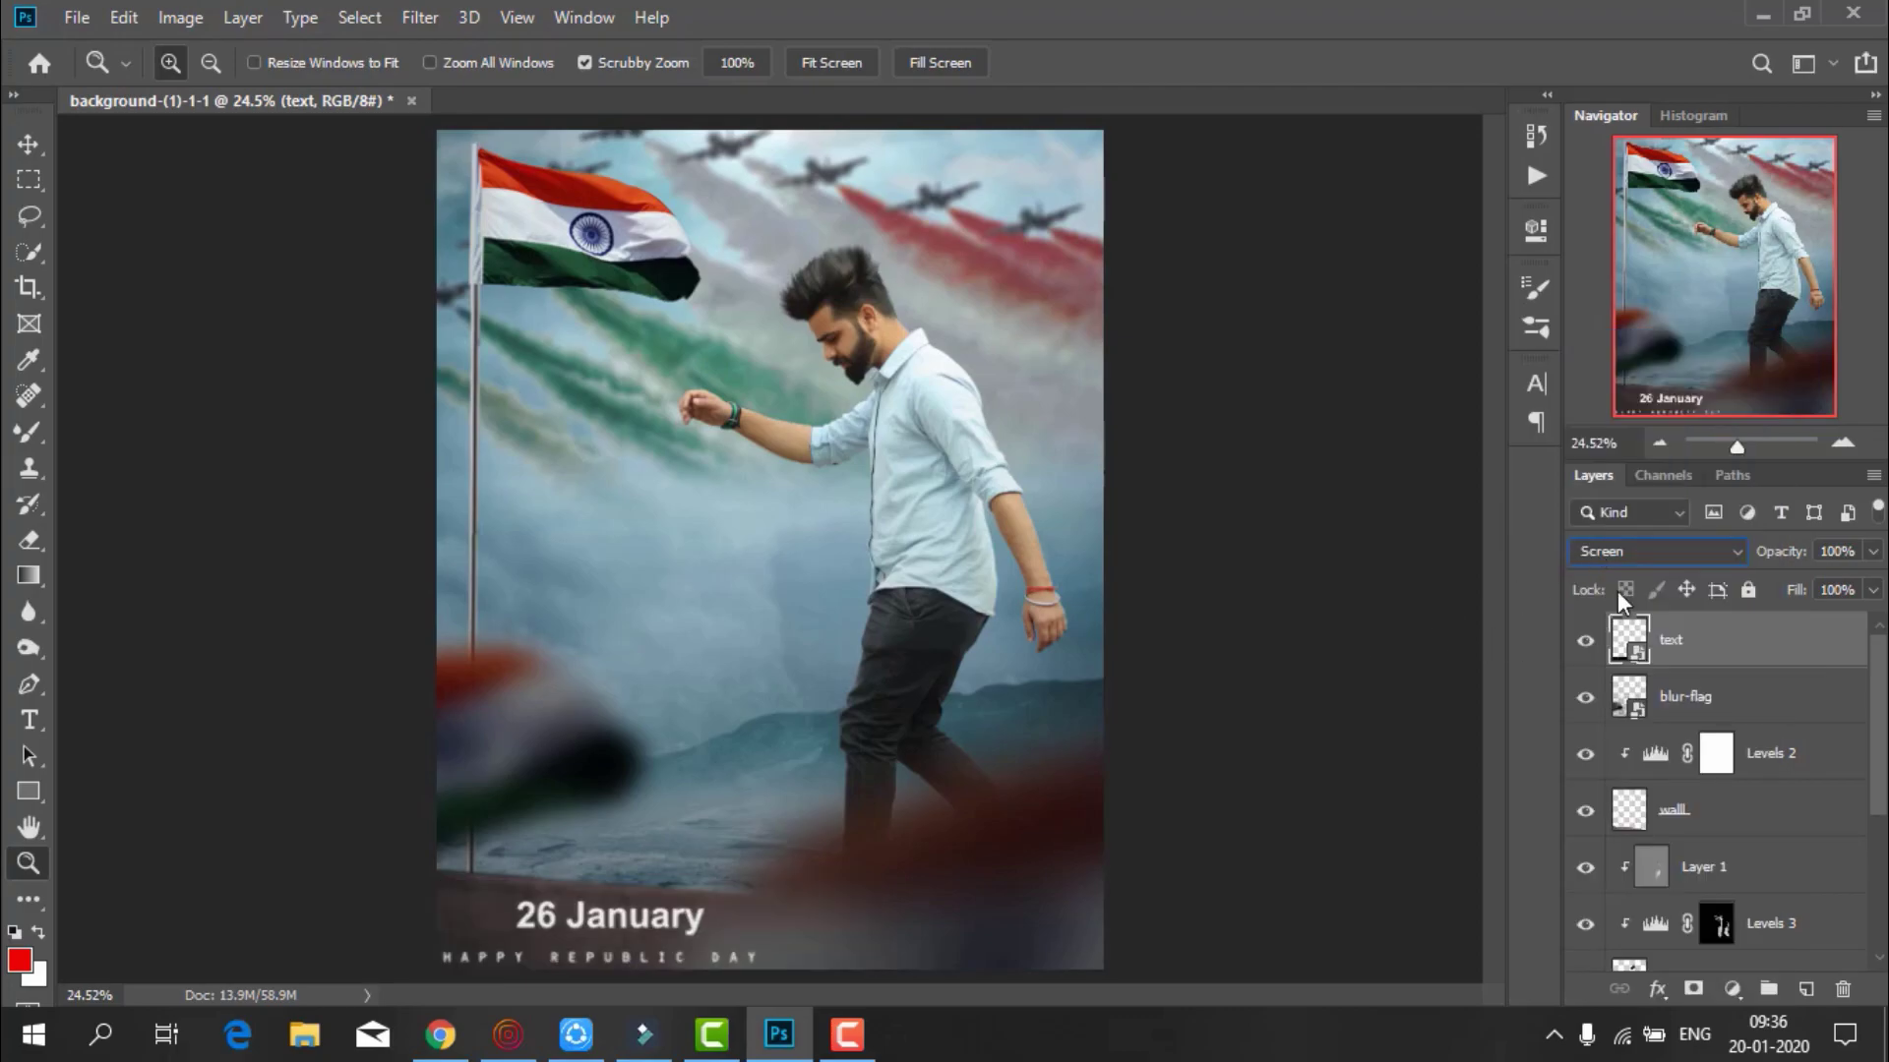
click(1625, 553)
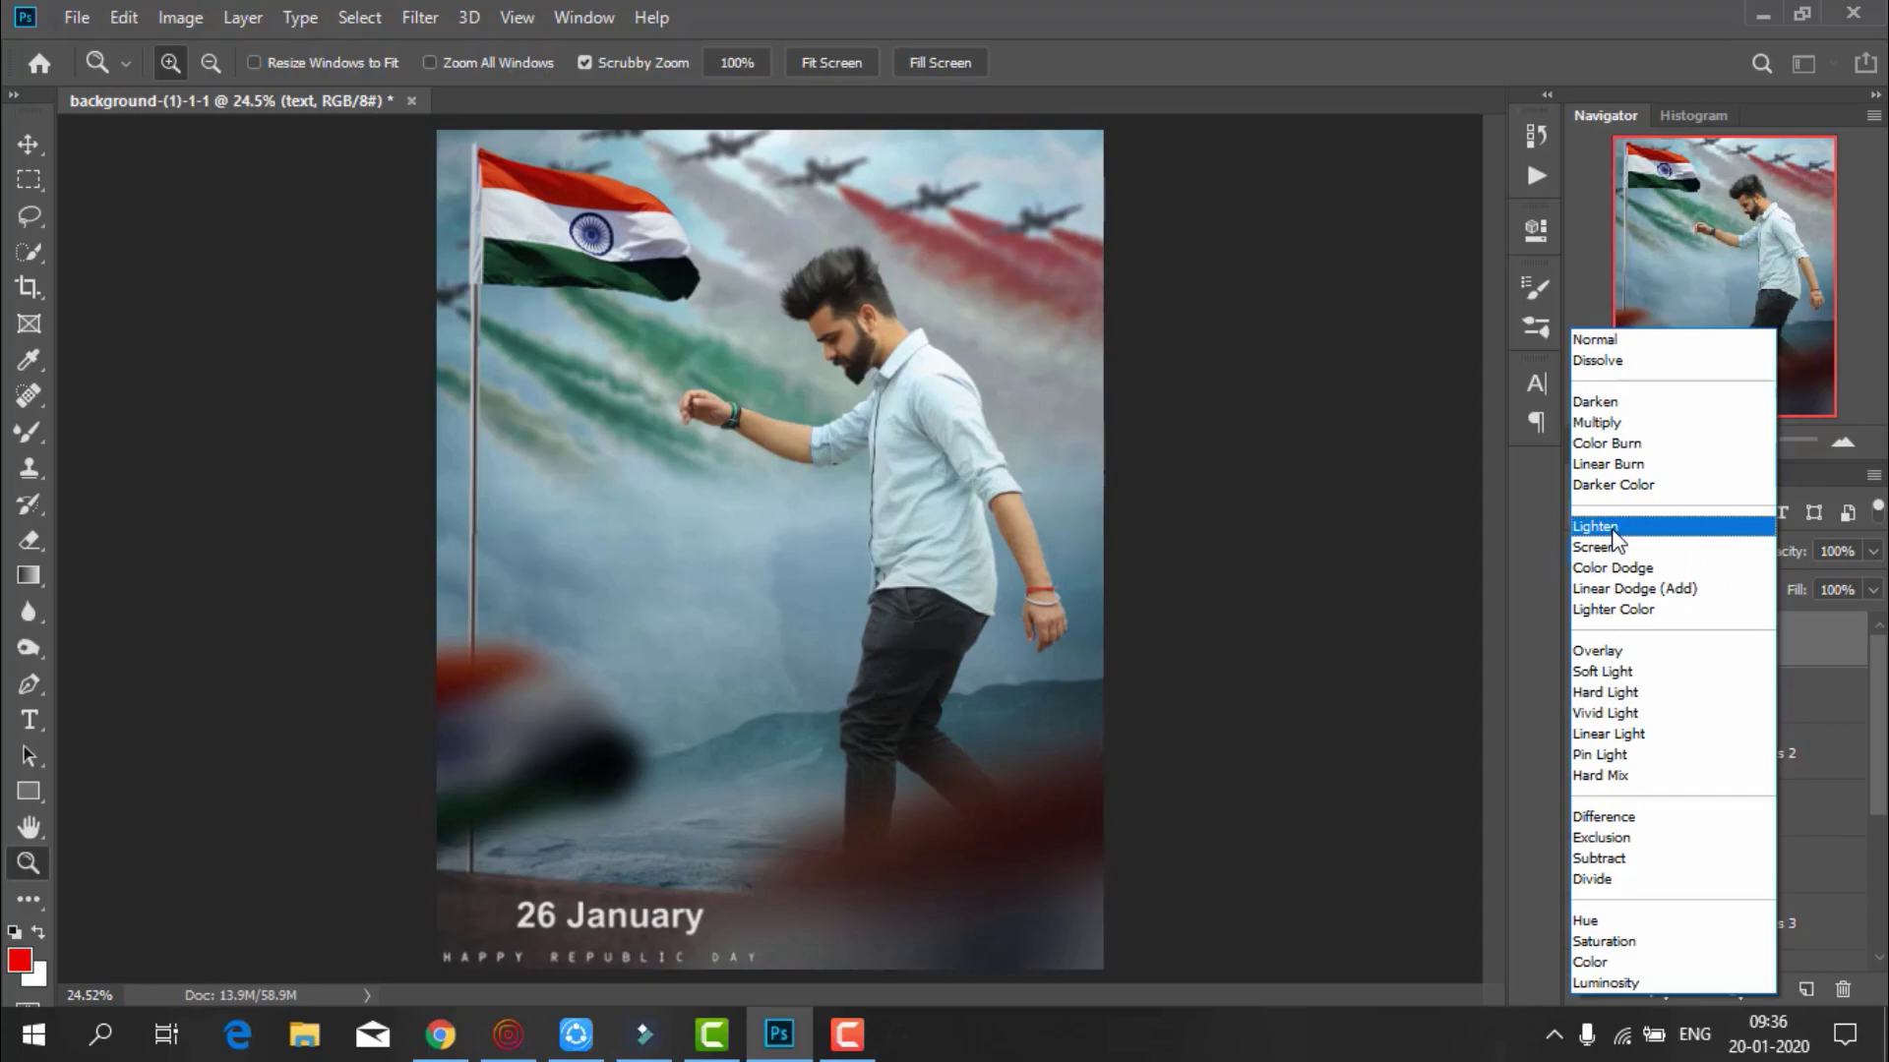
click(1611, 547)
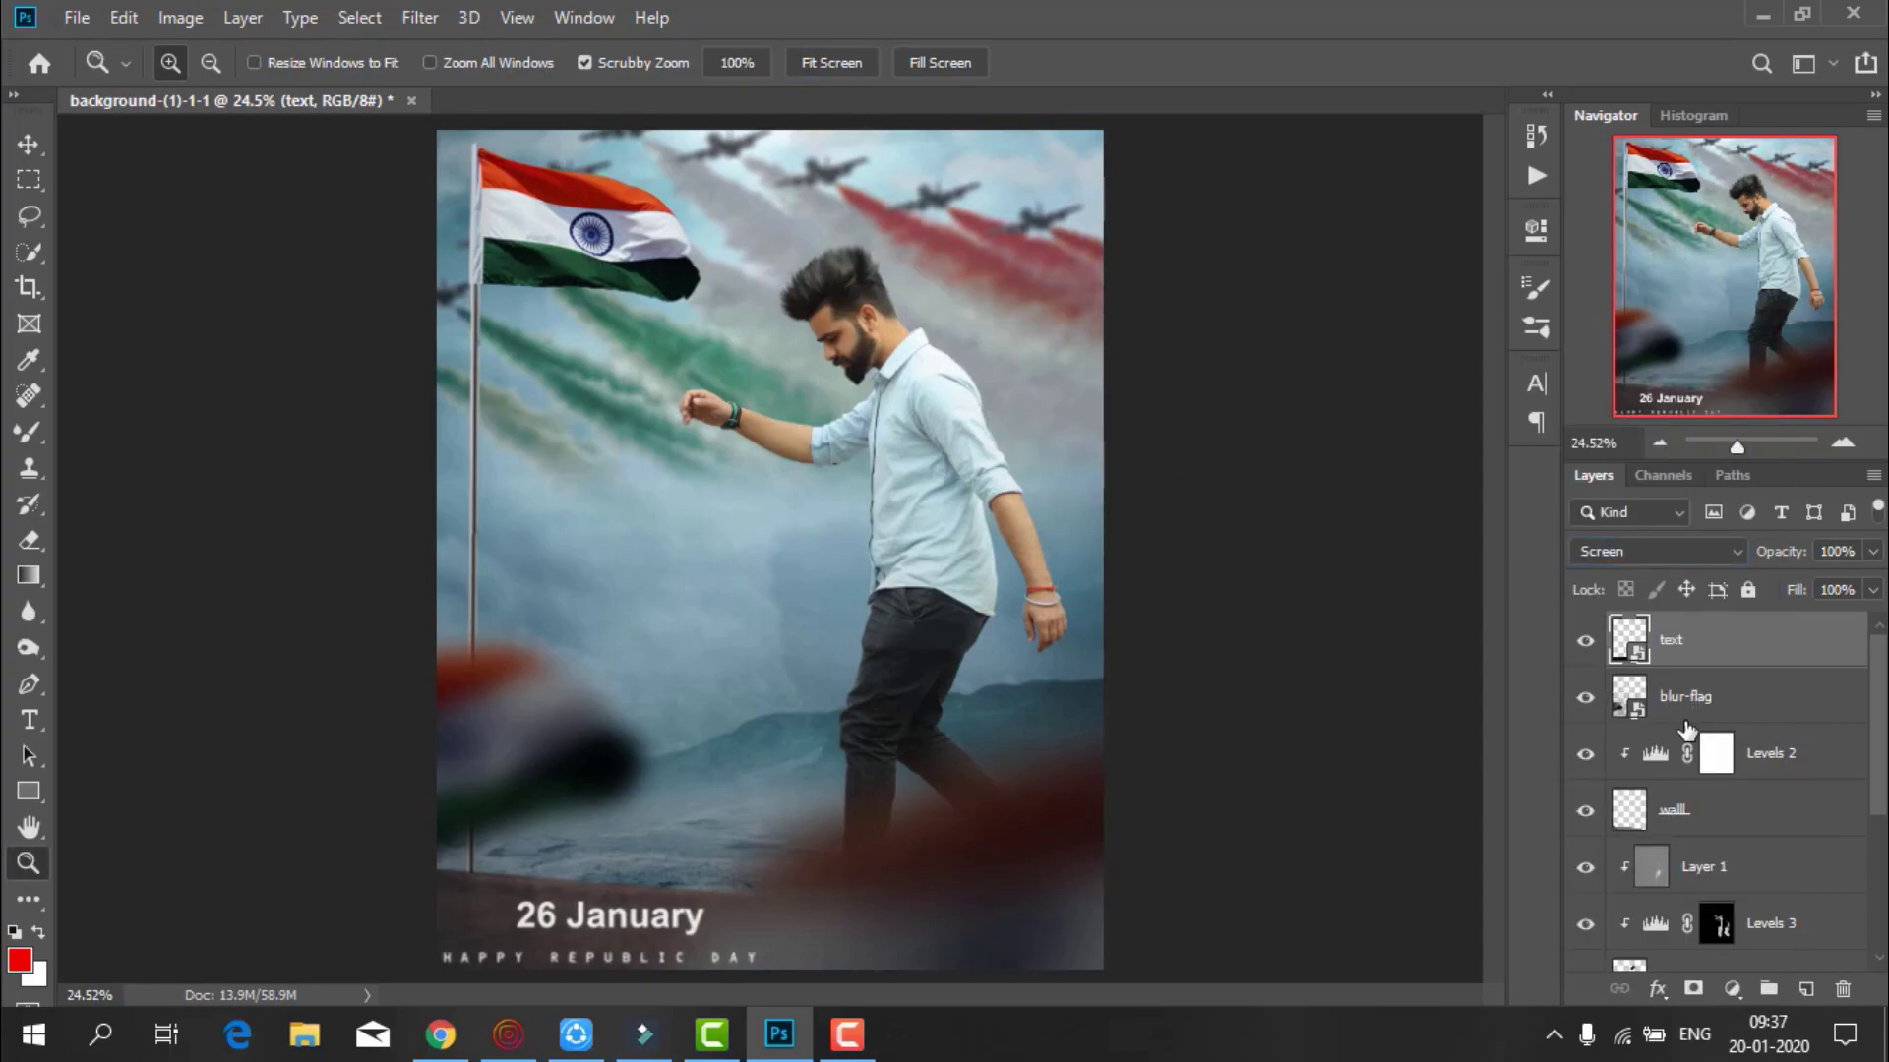
Stamp all visible layers, duplicate the result, and give it a slightly warmer, lower-contrast Camera Raw base
key(ctrl+alt+shift+e)
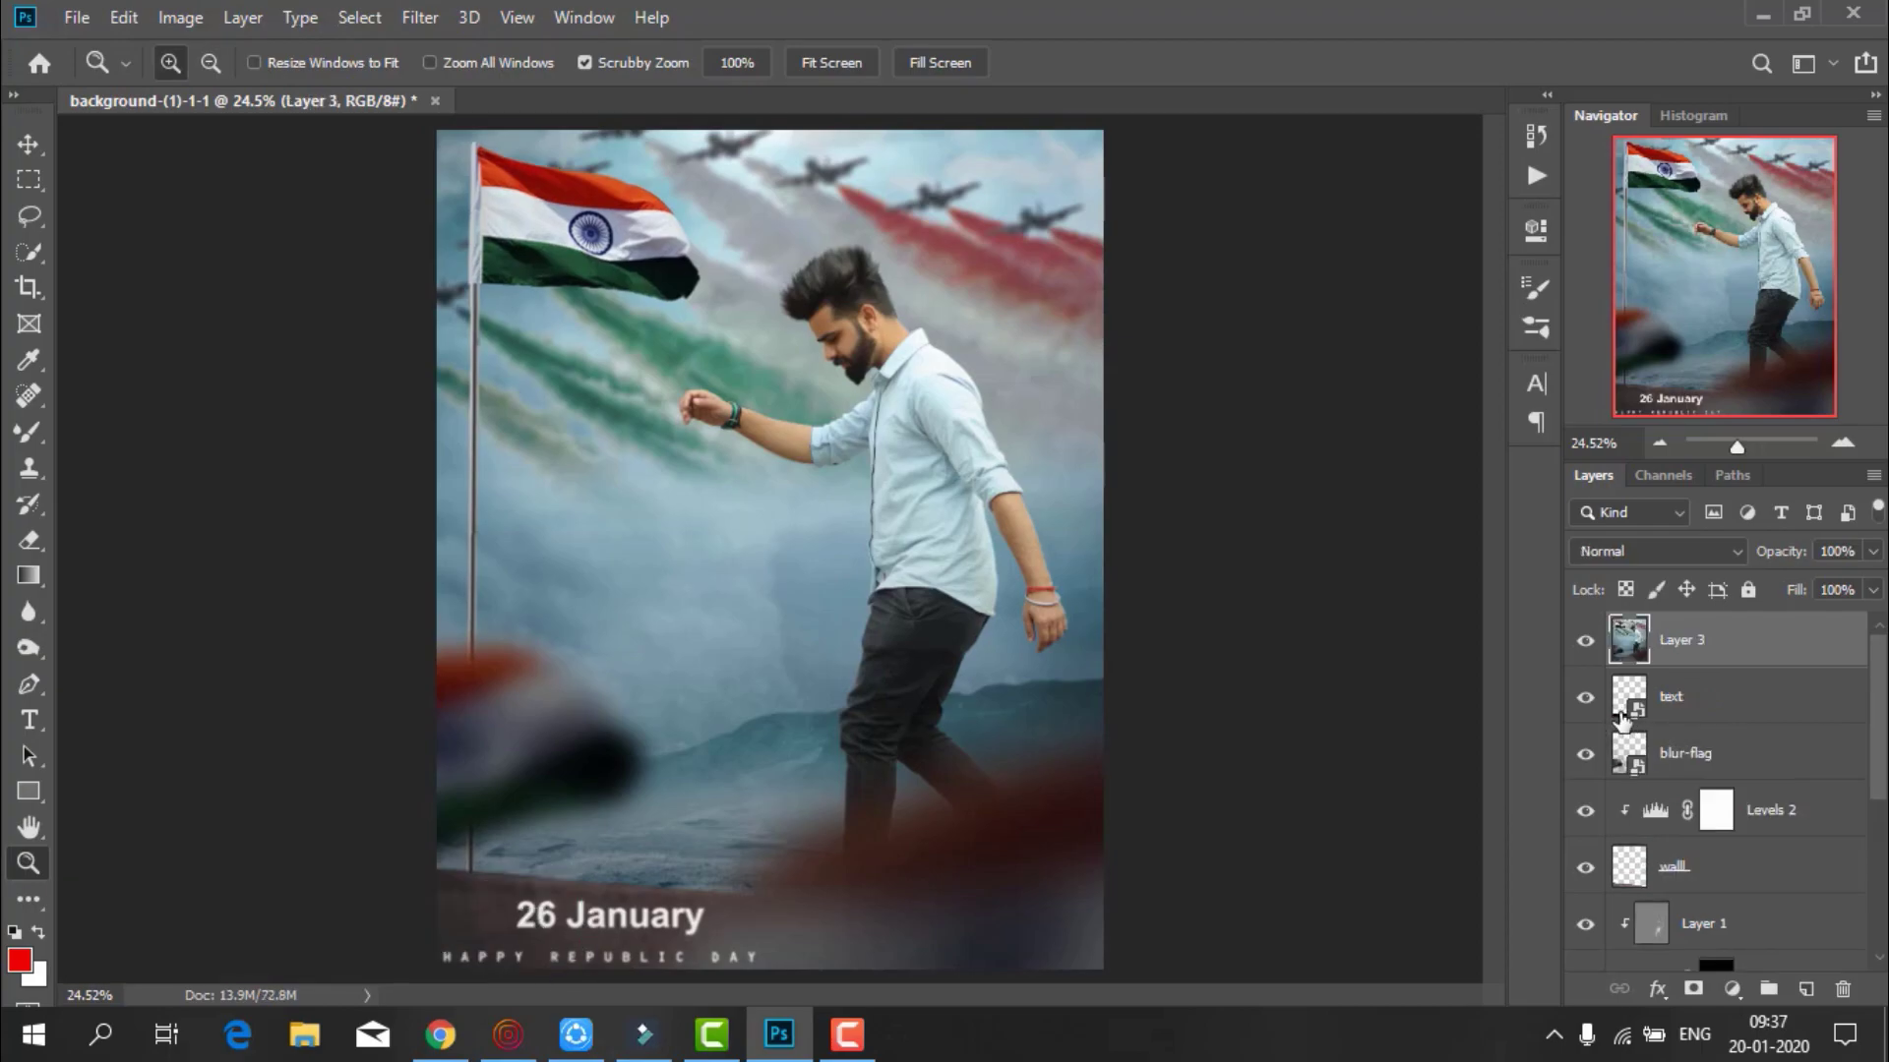
key(ctrl+j)
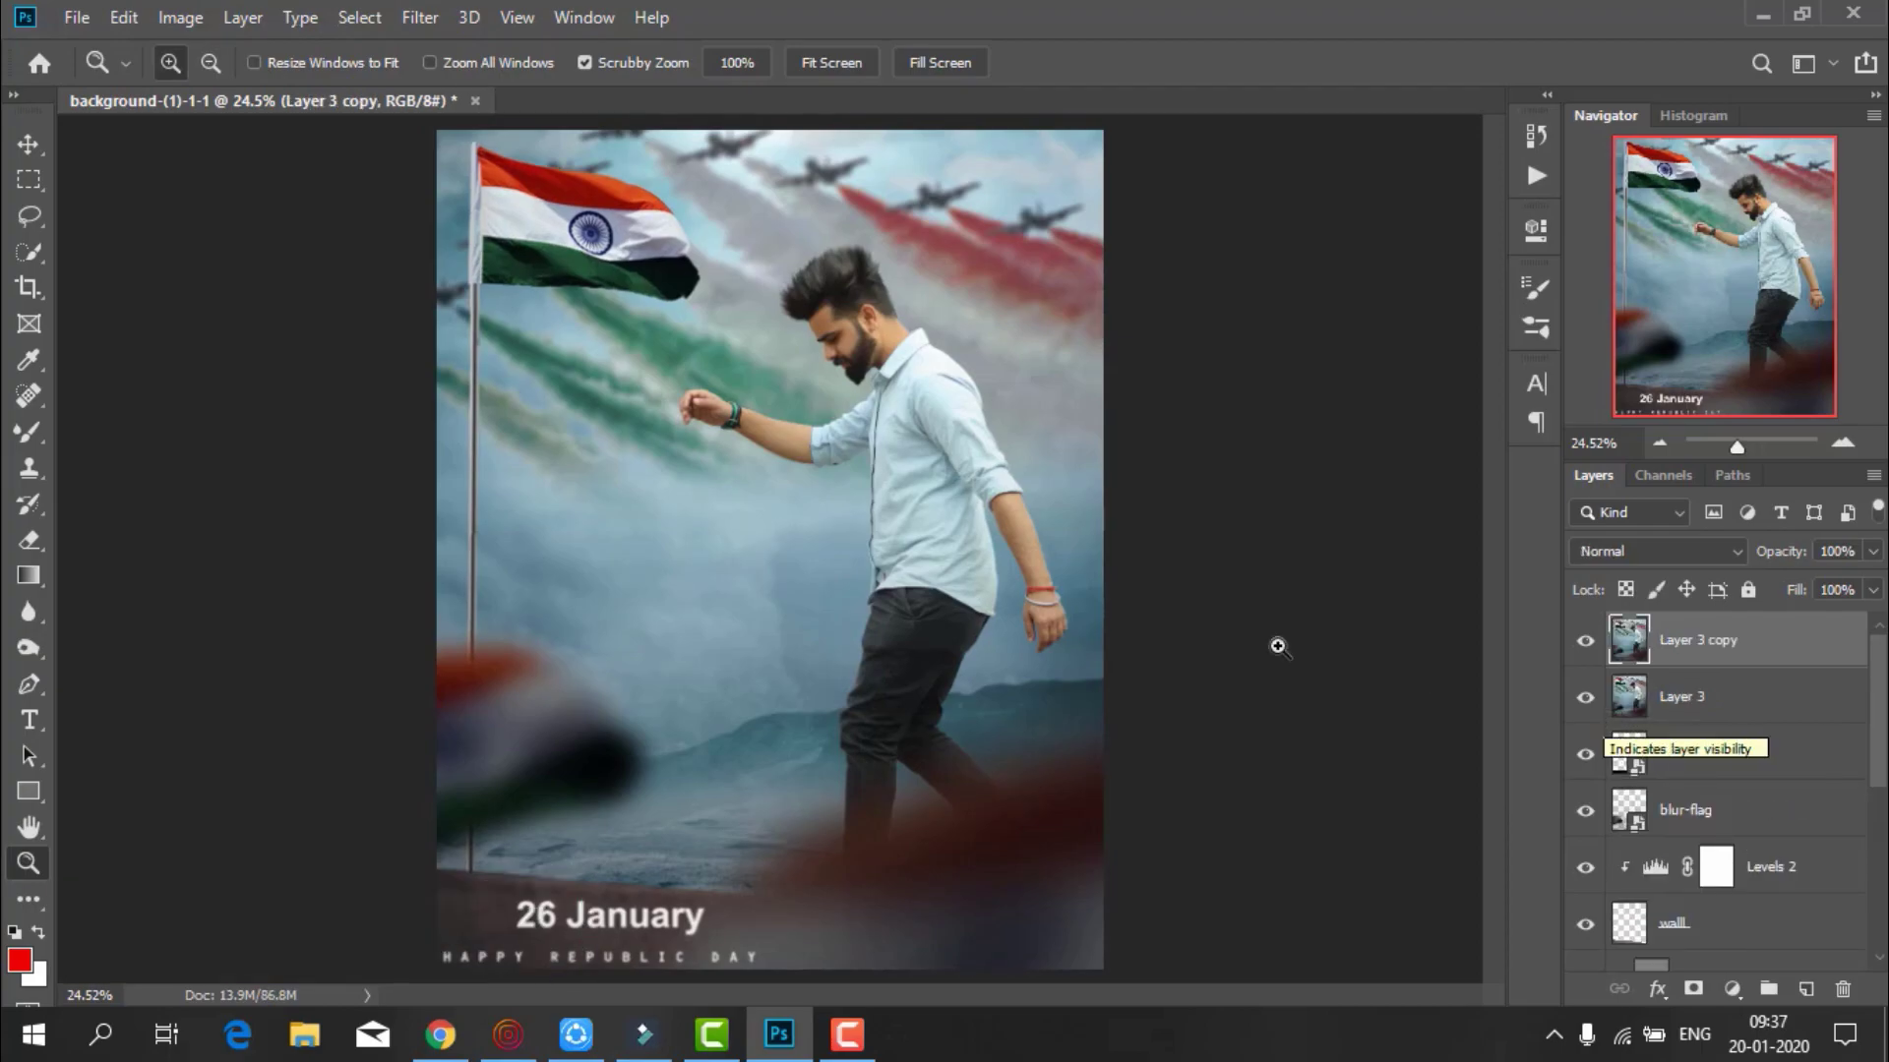
click(421, 19)
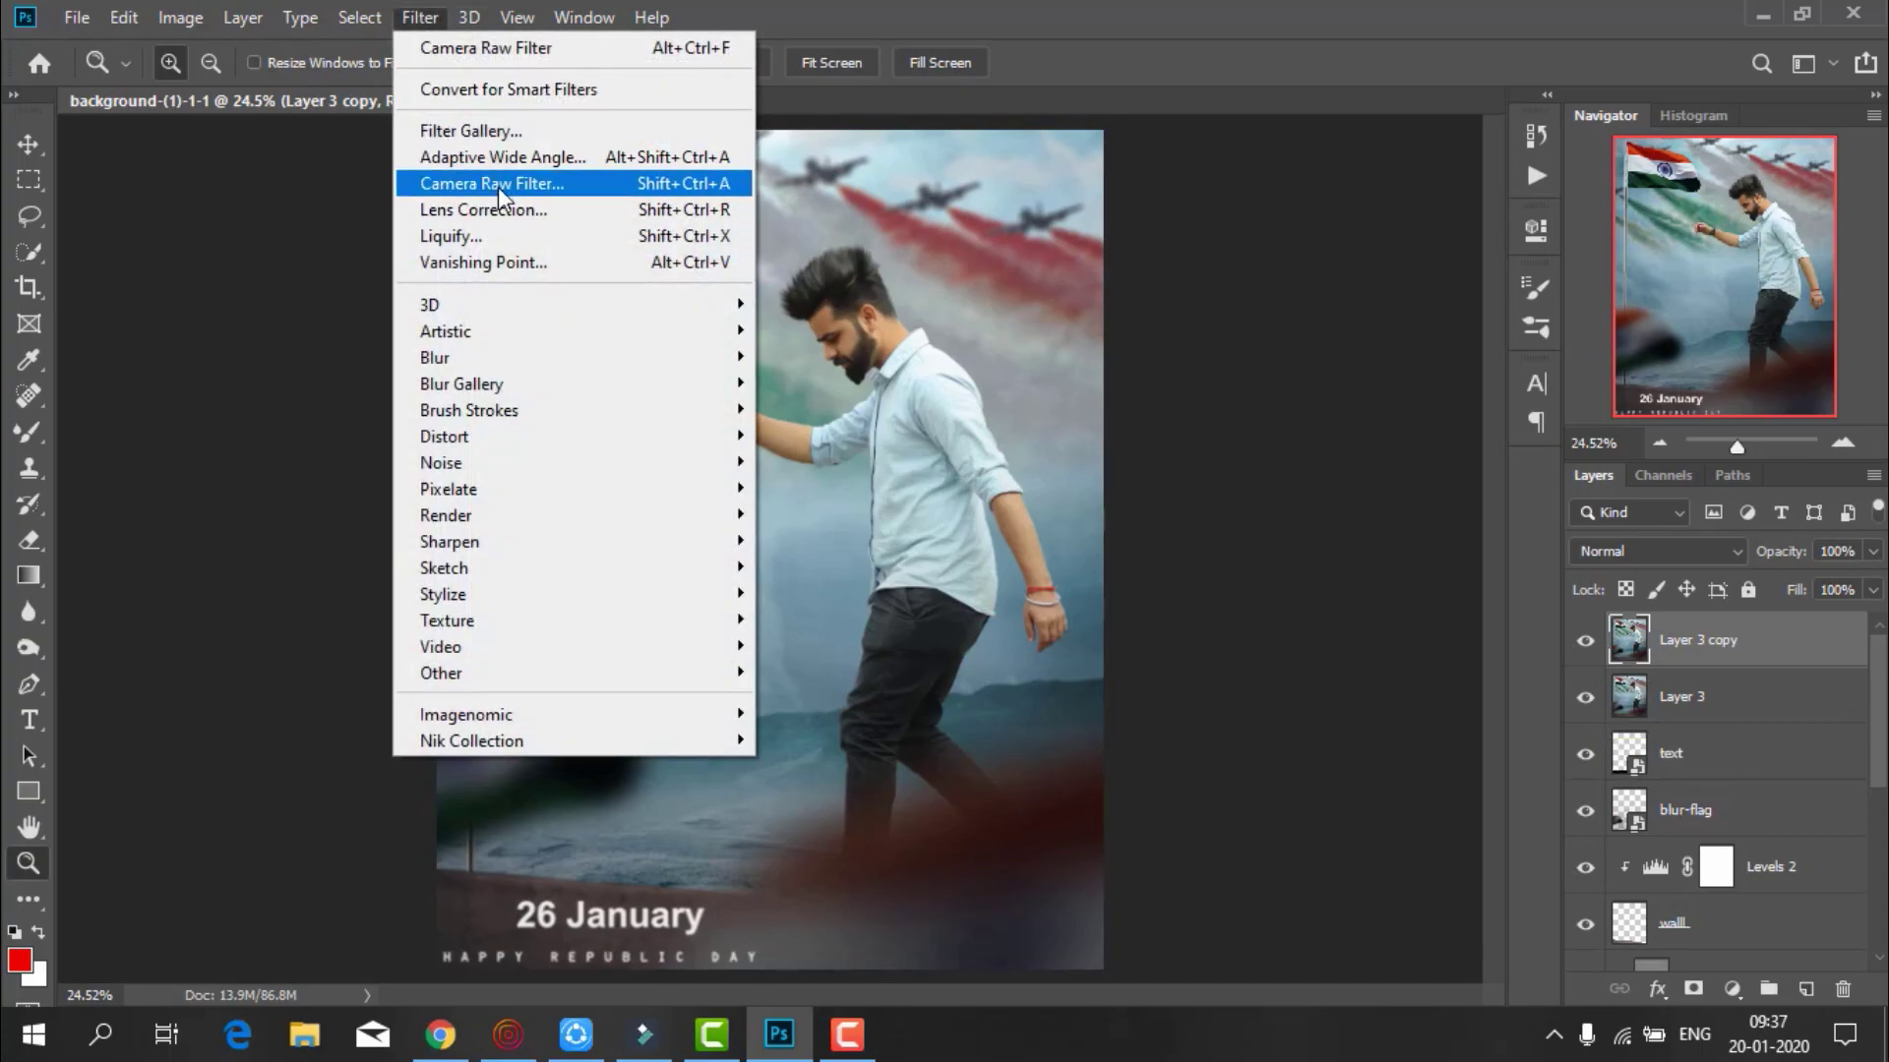
click(491, 177)
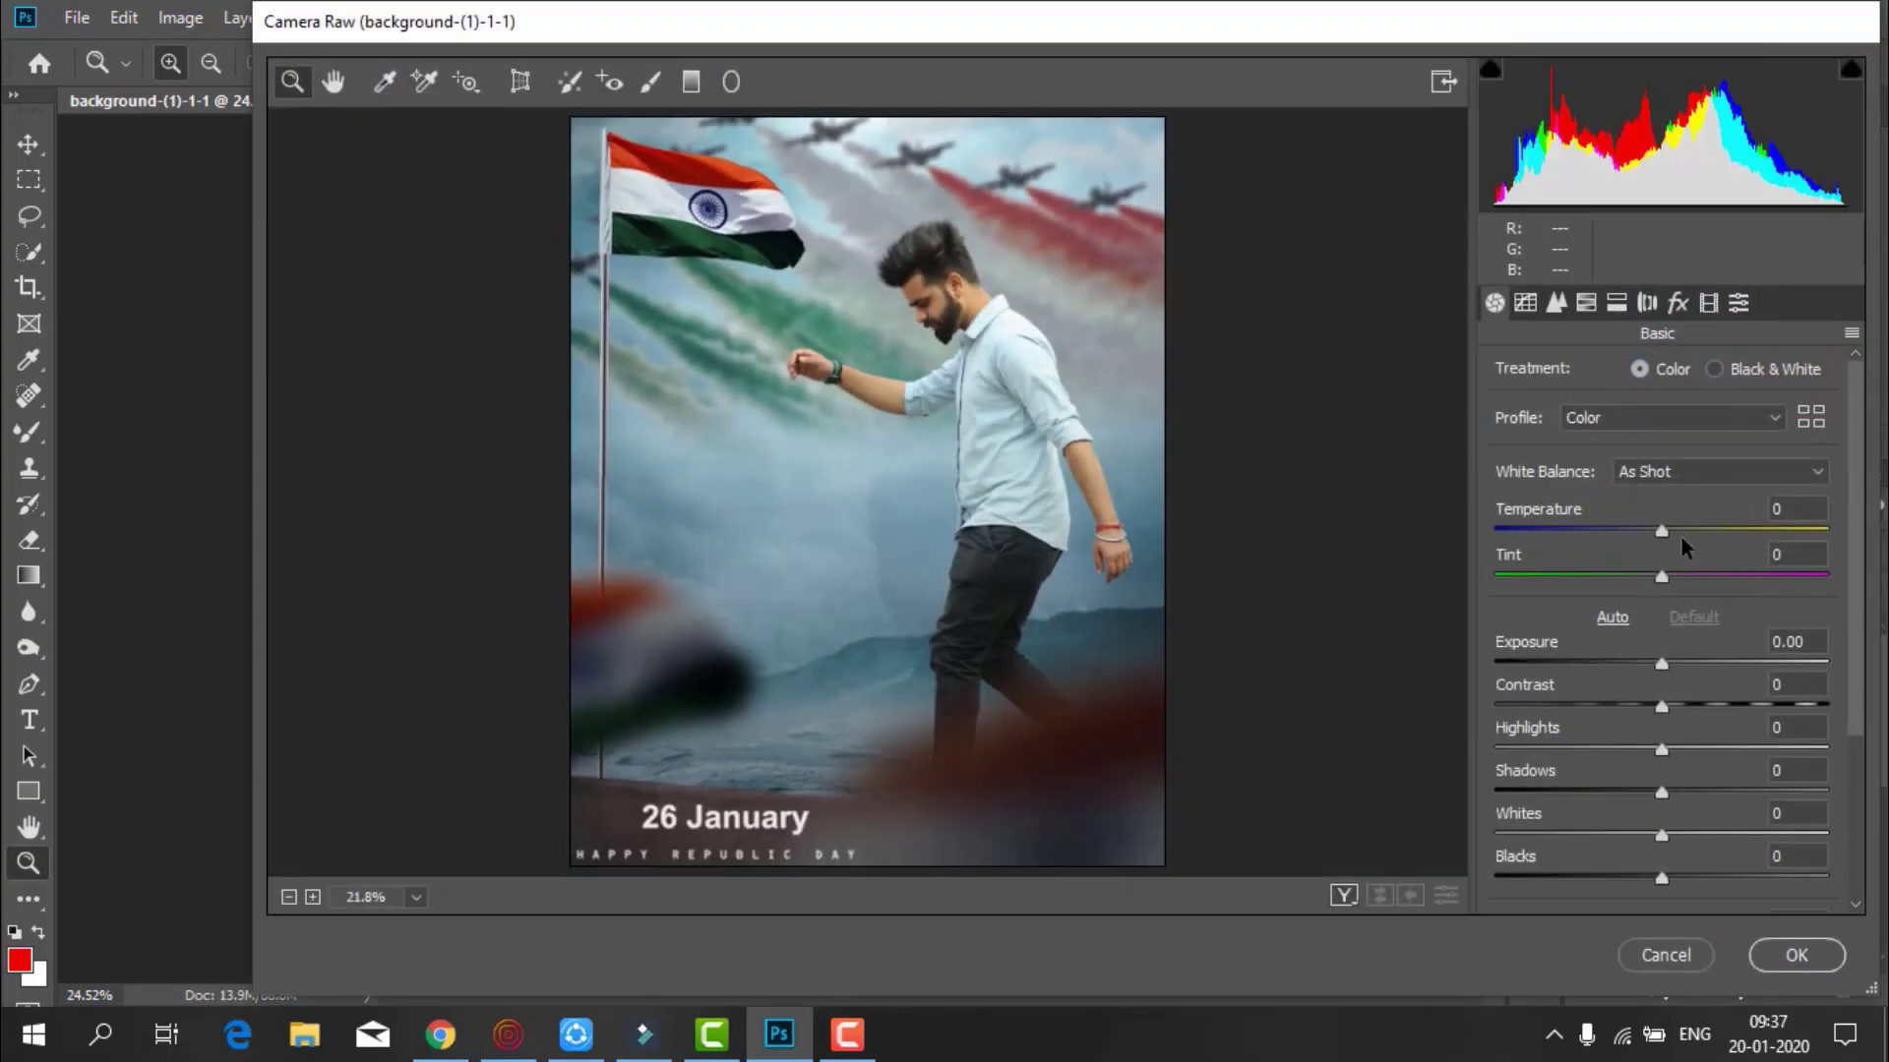
drag(1662, 531, 1665, 531)
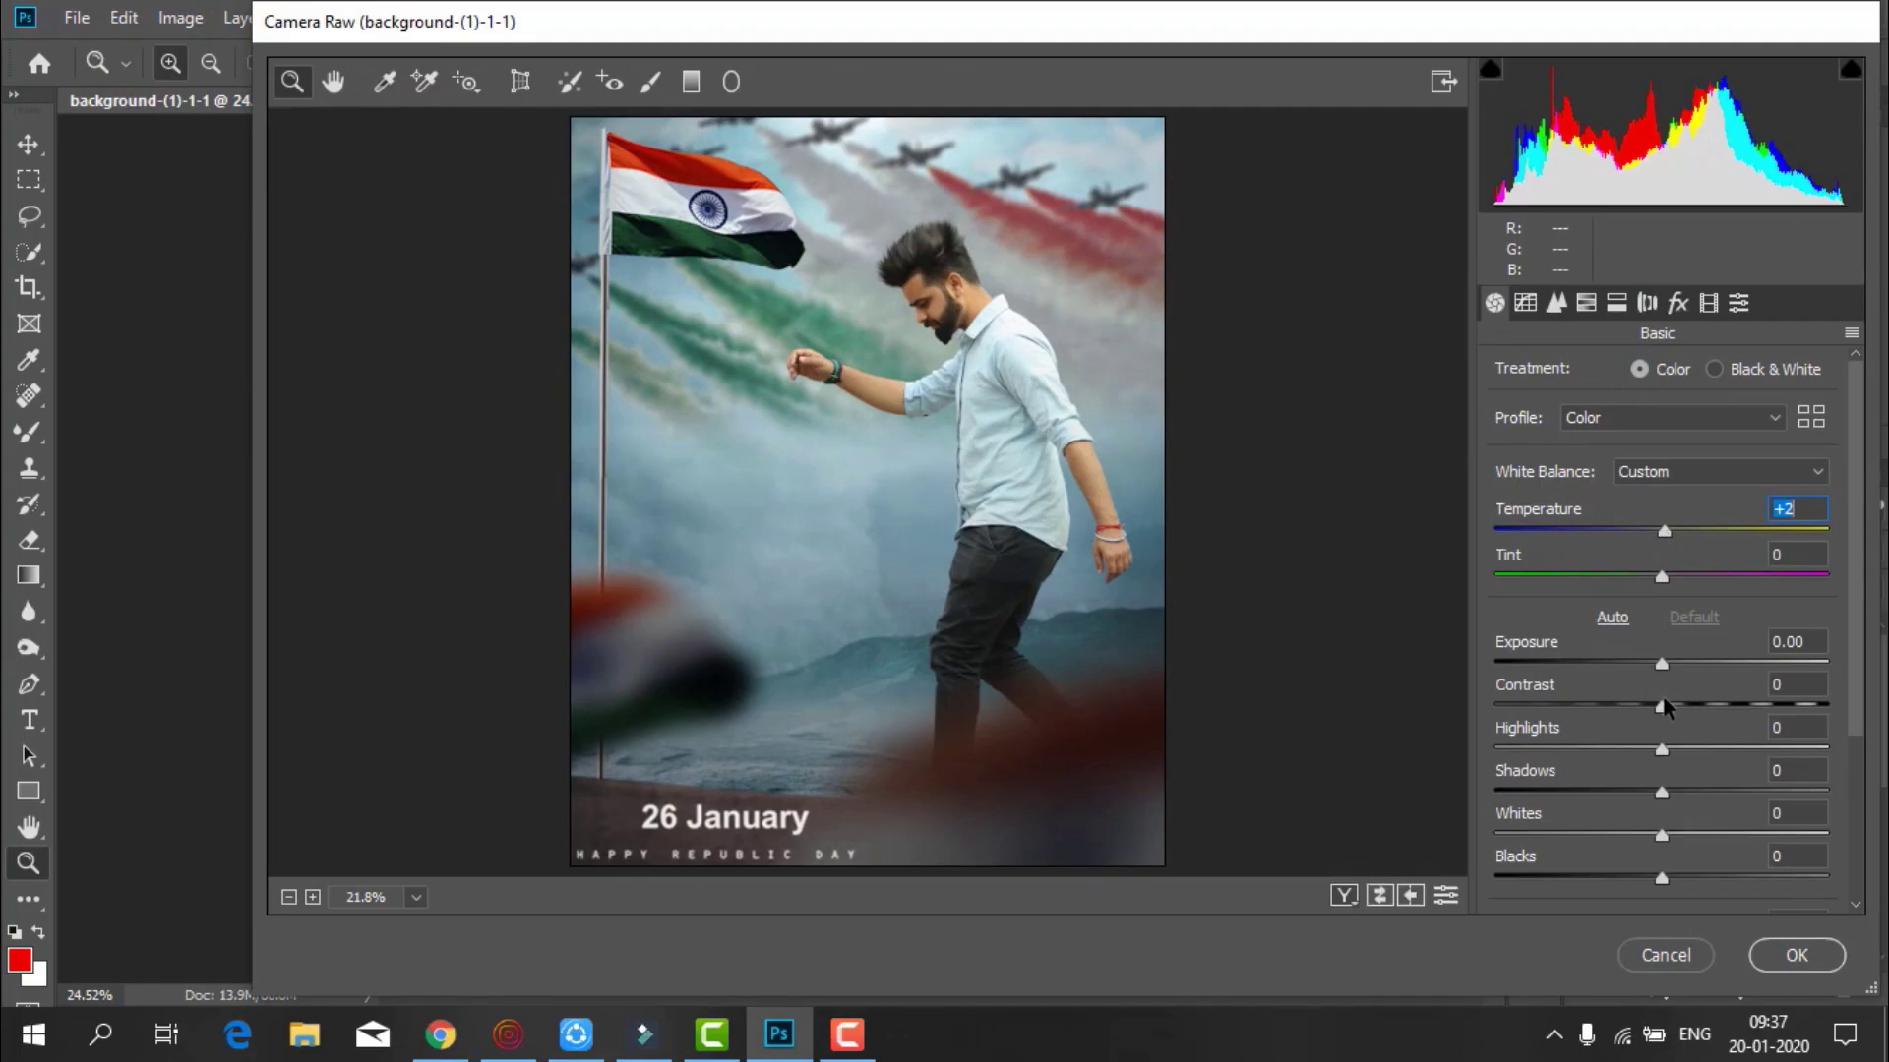
mouse_move(1665, 707)
mouse_down()
mouse_move(1647, 749)
mouse_move(1672, 793)
mouse_up()
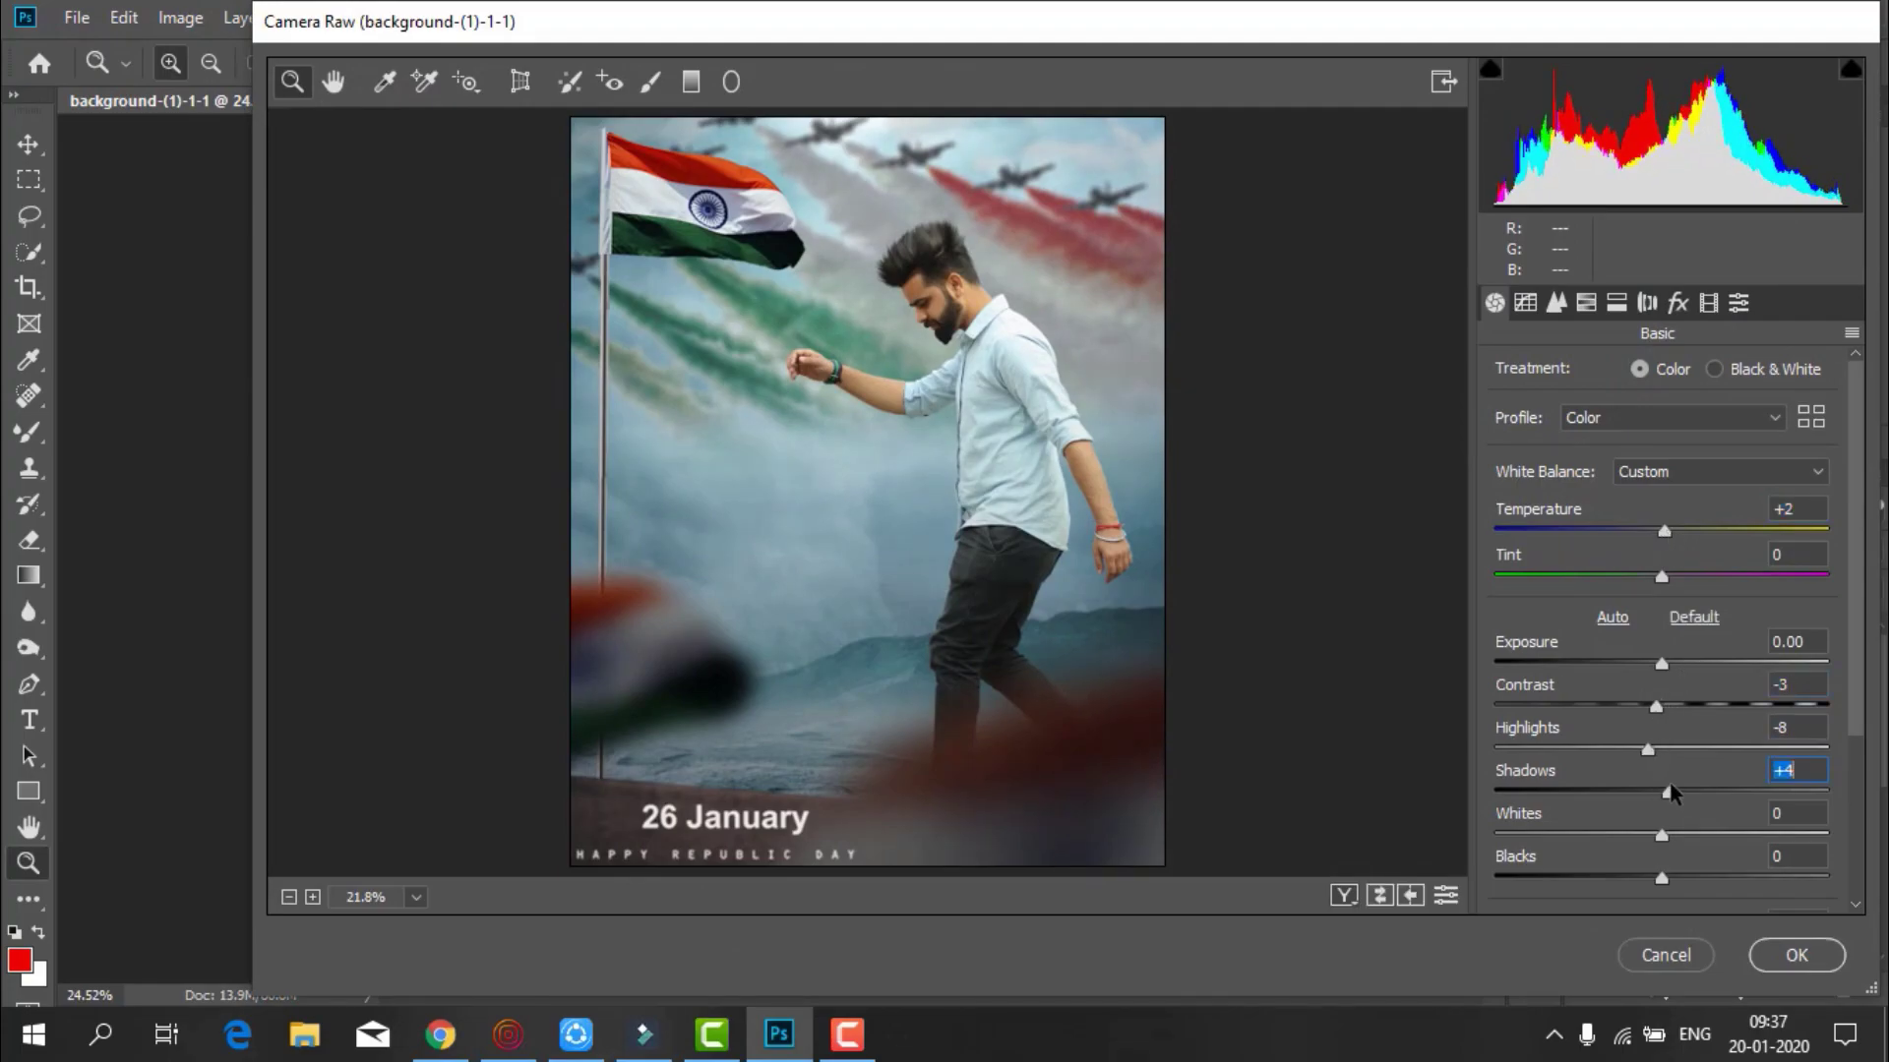
scroll(1650, 617, down, 3)
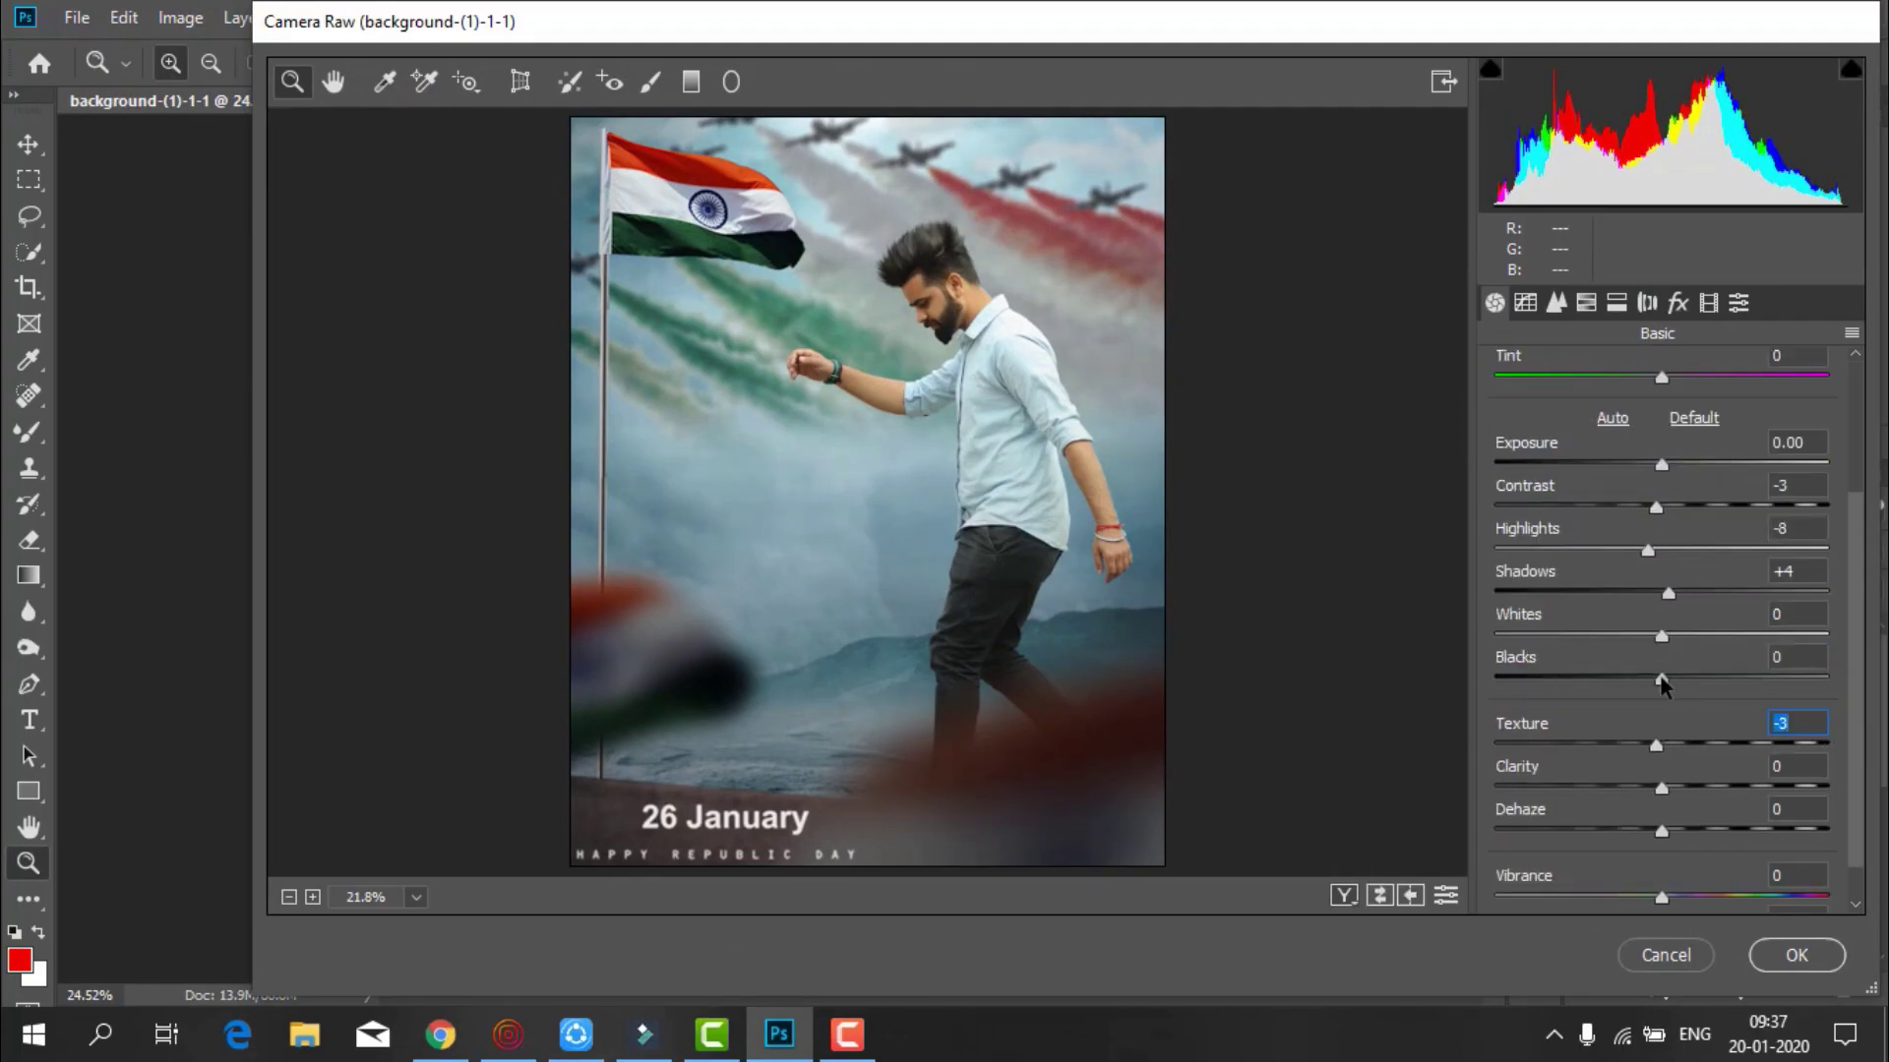
In HSL, brighten oranges, shift green, aqua and blue hues, and desaturate greens and blues
click(1585, 303)
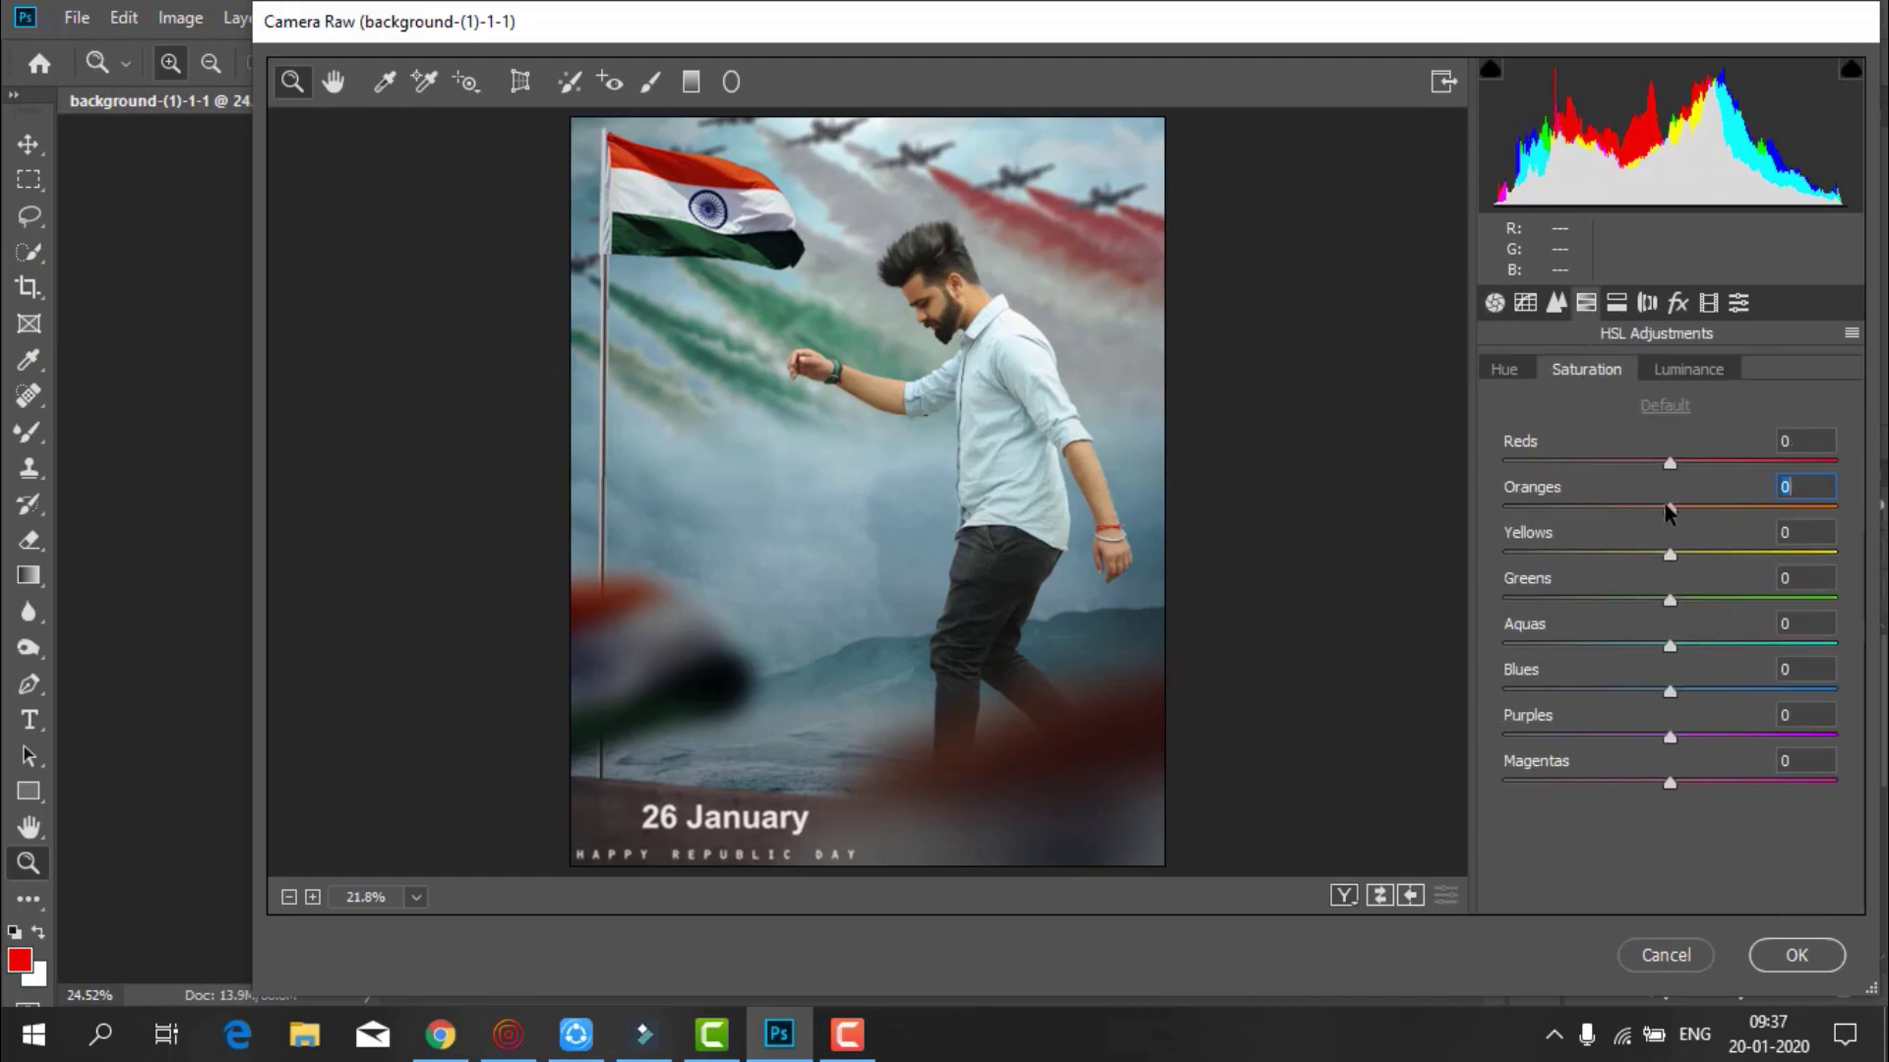
click(1688, 369)
drag(1669, 508, 1726, 507)
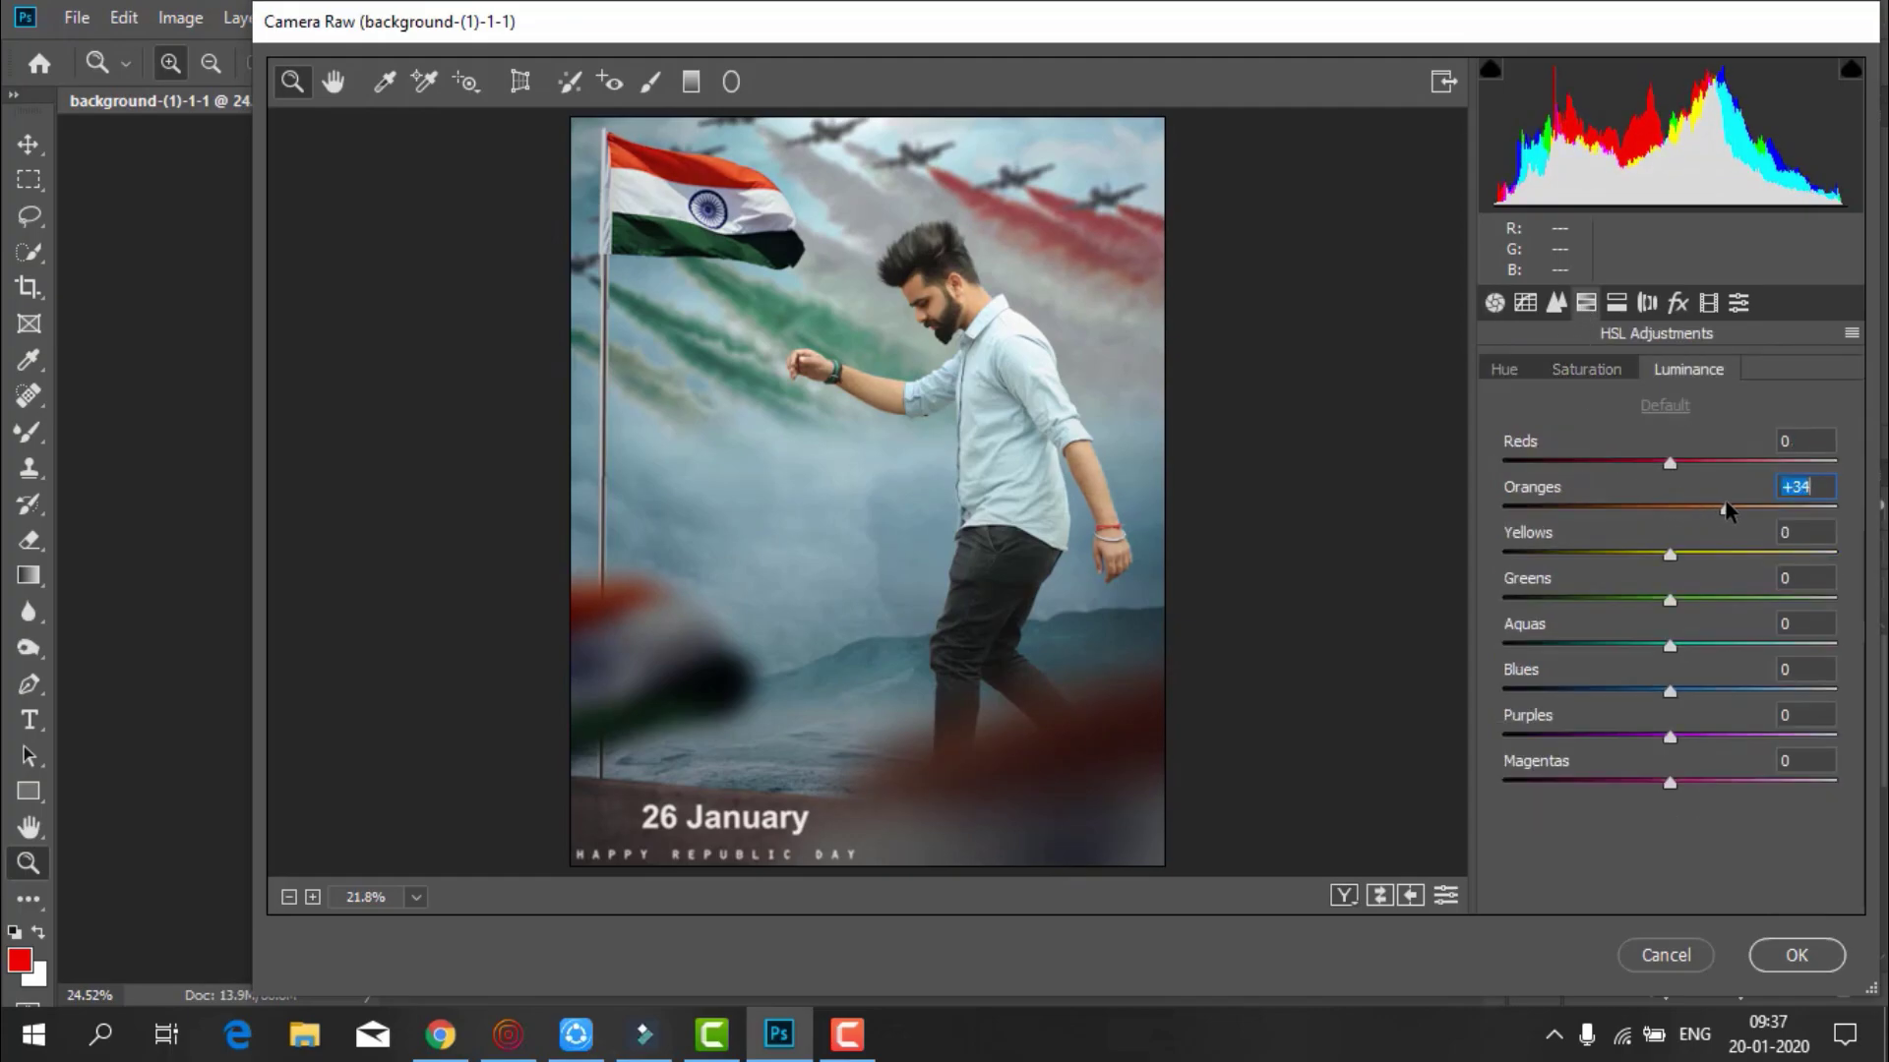
click(1497, 371)
drag(1667, 598, 1559, 598)
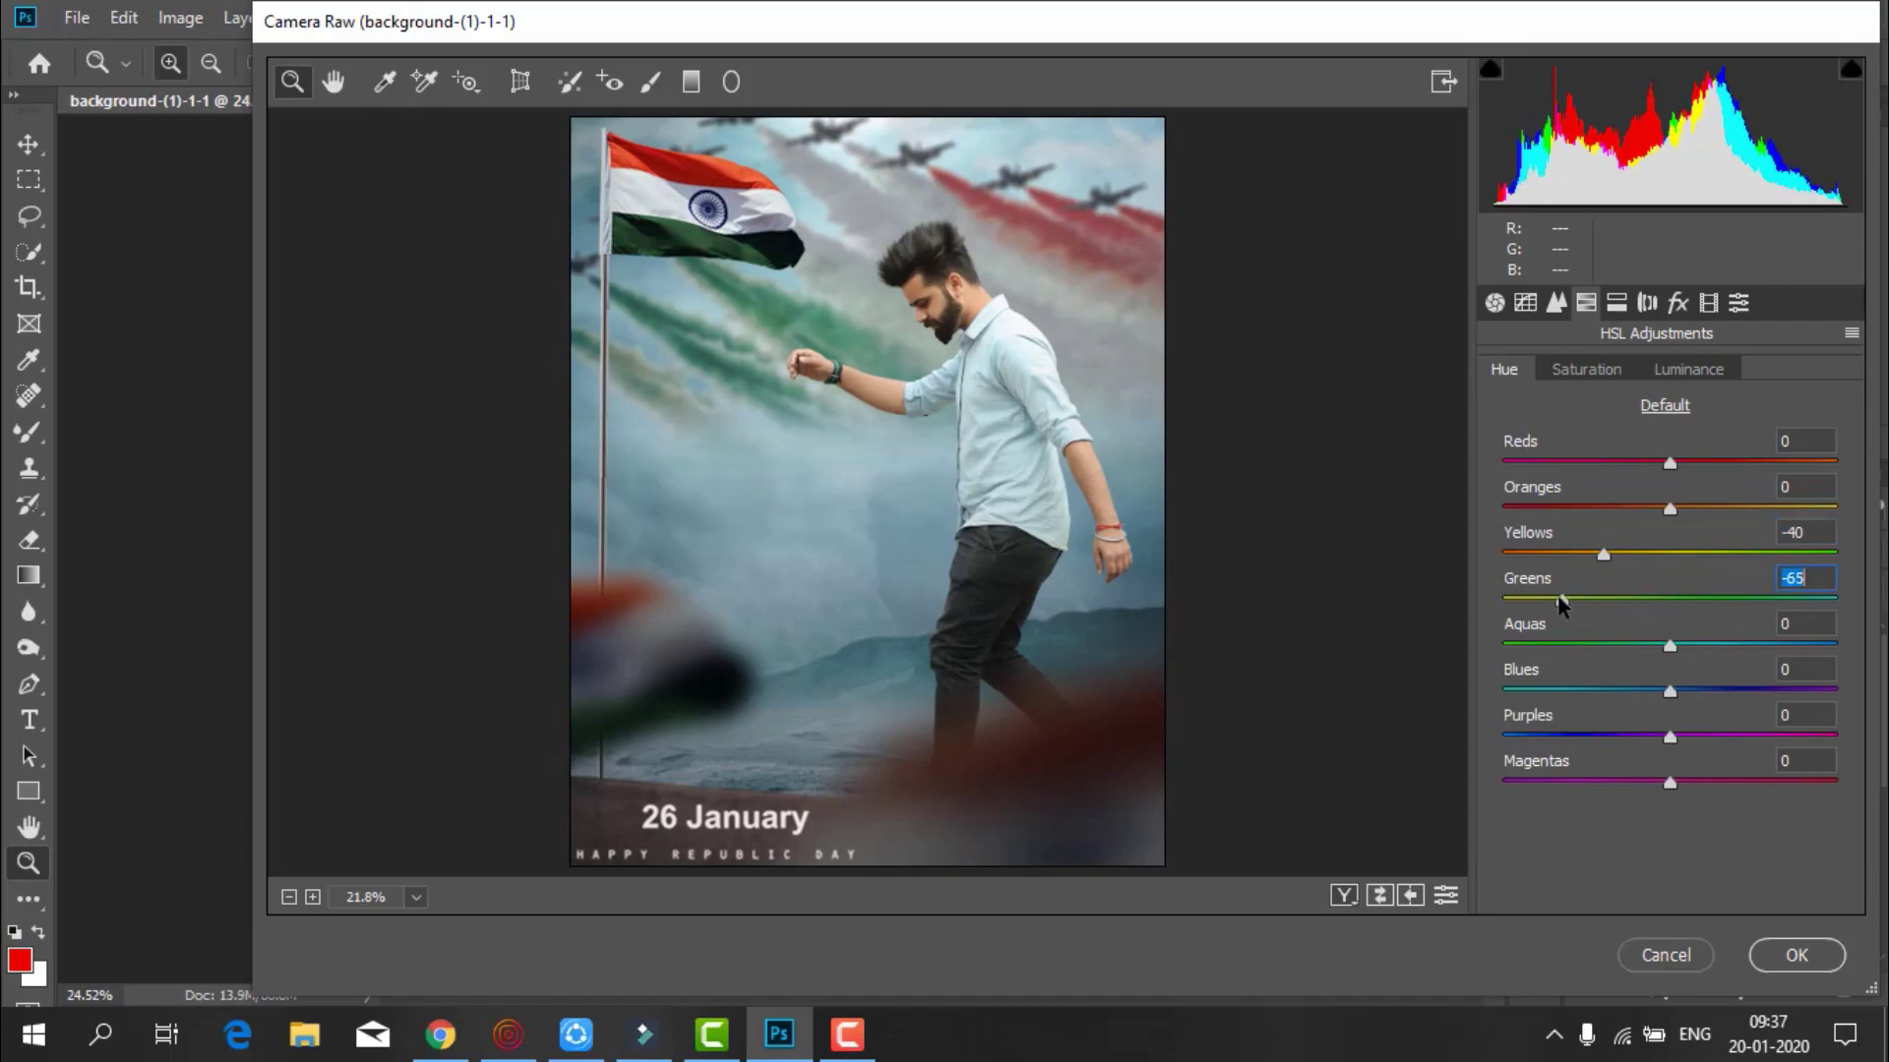
drag(1670, 646, 1661, 691)
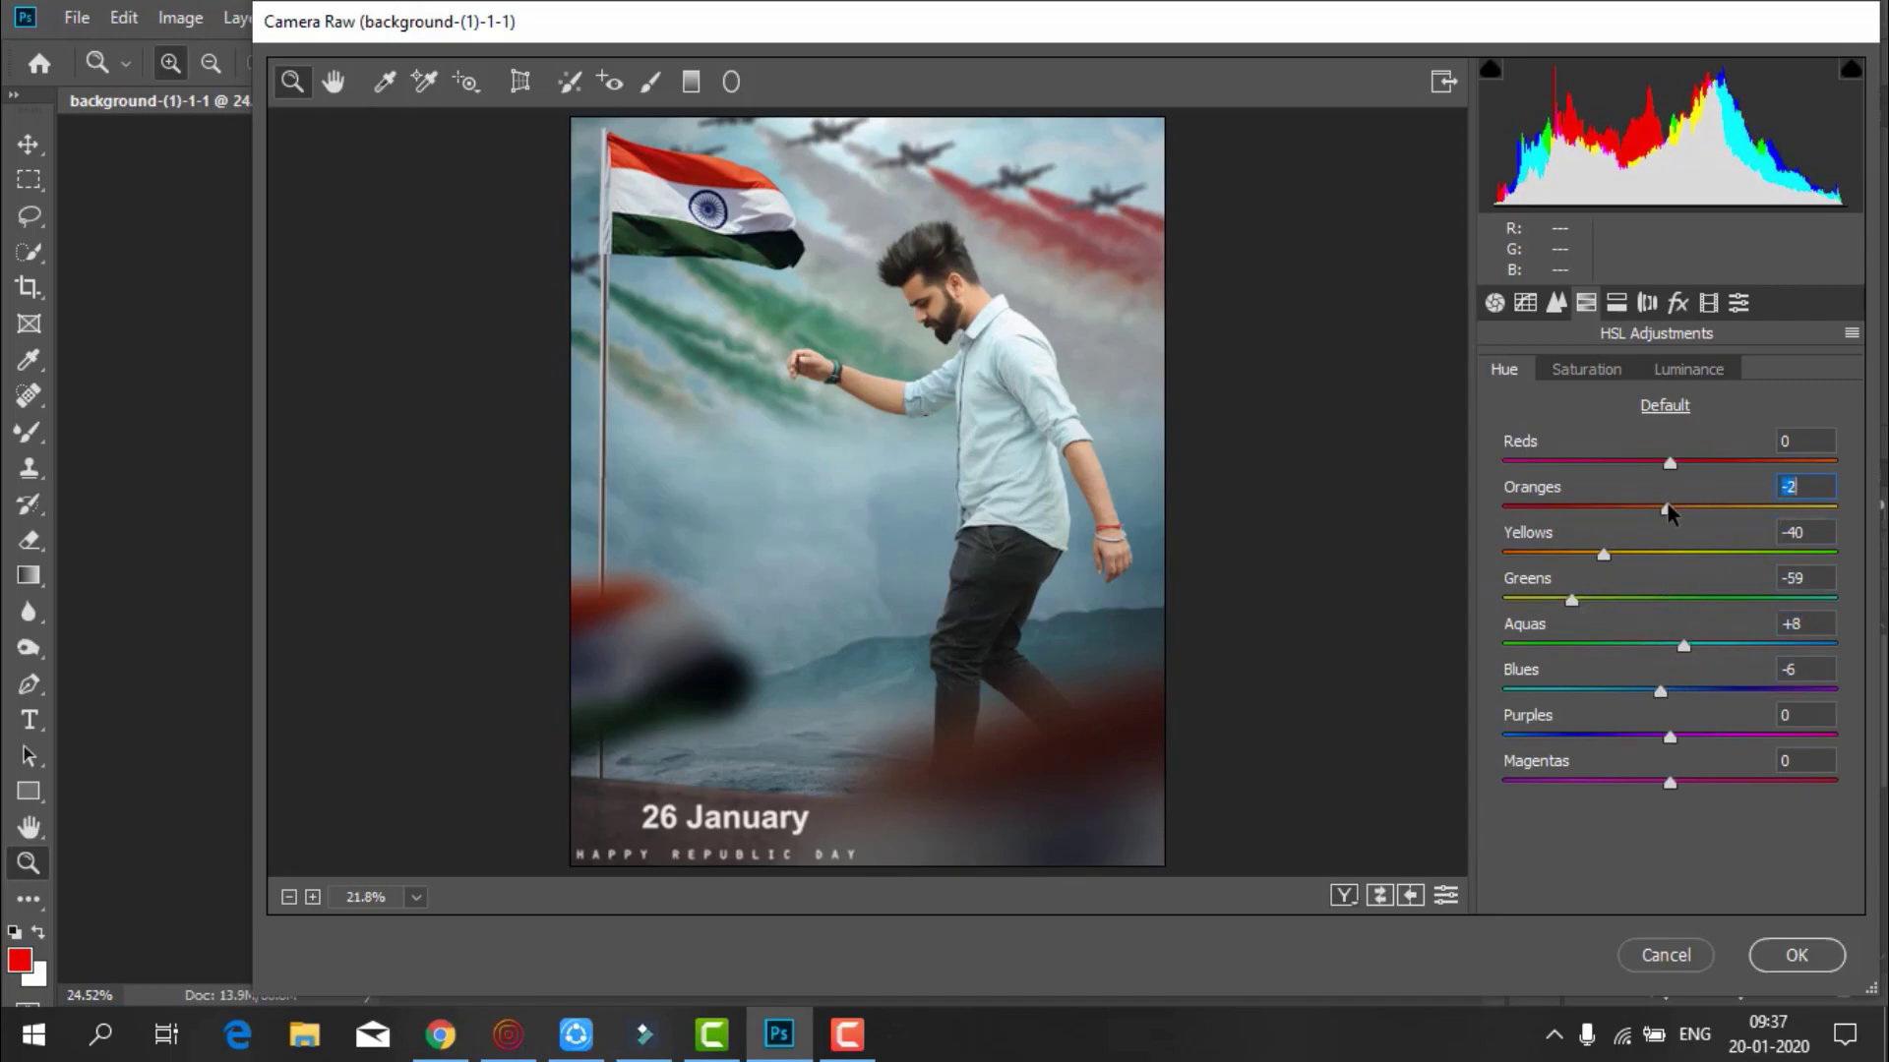
click(1587, 371)
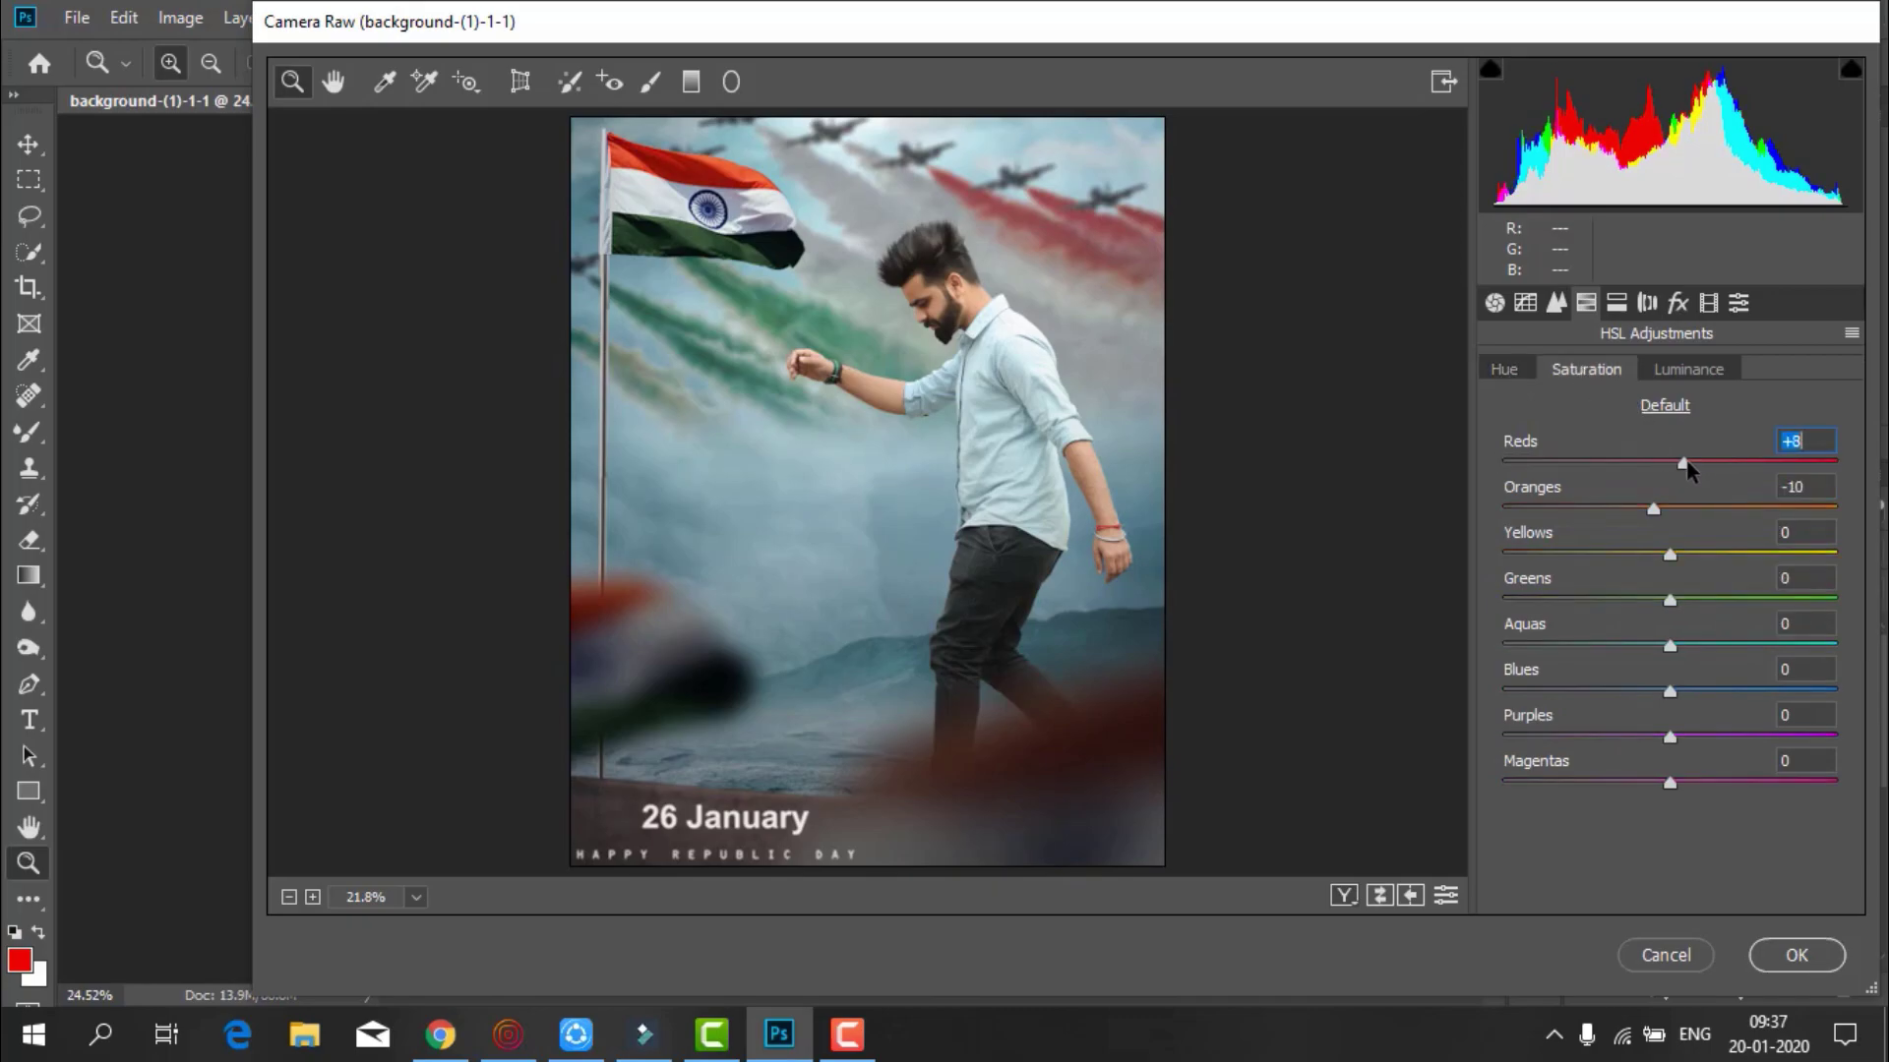
drag(1685, 470, 1681, 466)
drag(1669, 599, 1629, 600)
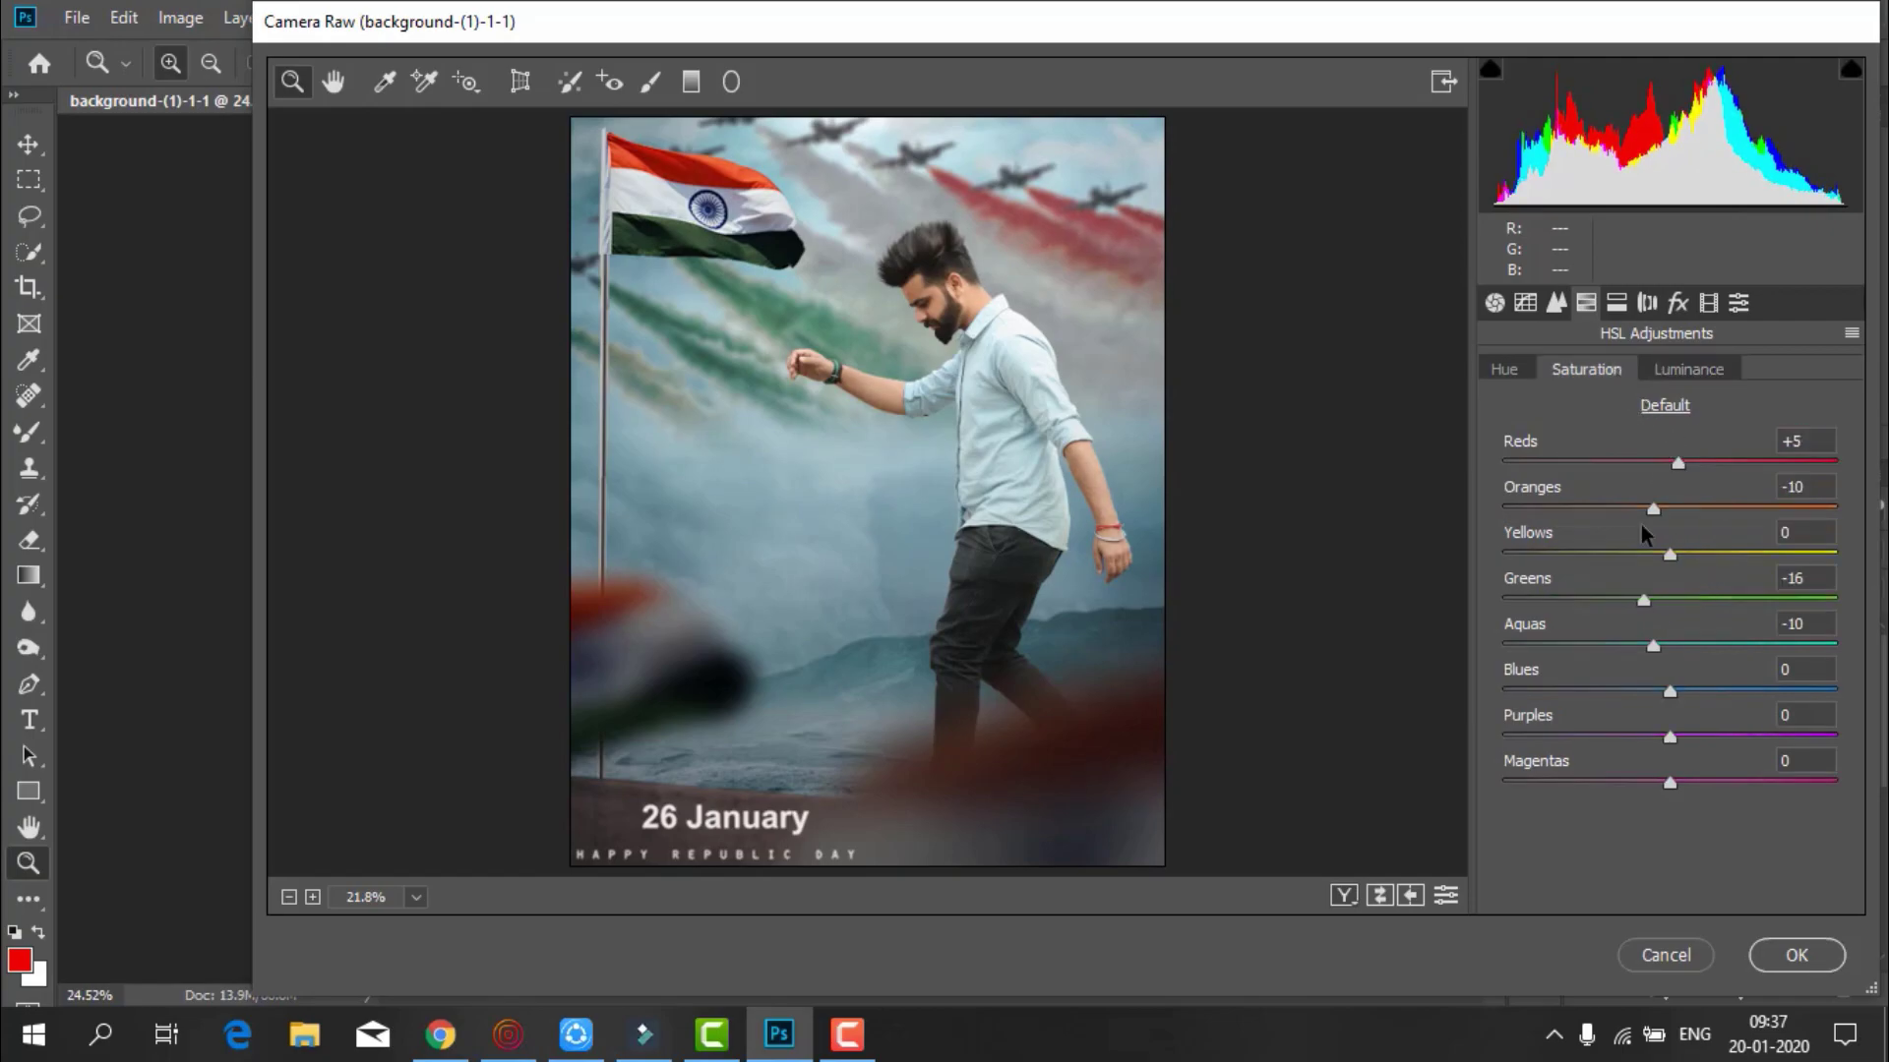
drag(1669, 691, 1621, 687)
Add a faint cool highlight tint, a slight shadow tint, and a soft-feathered vignette
click(1617, 303)
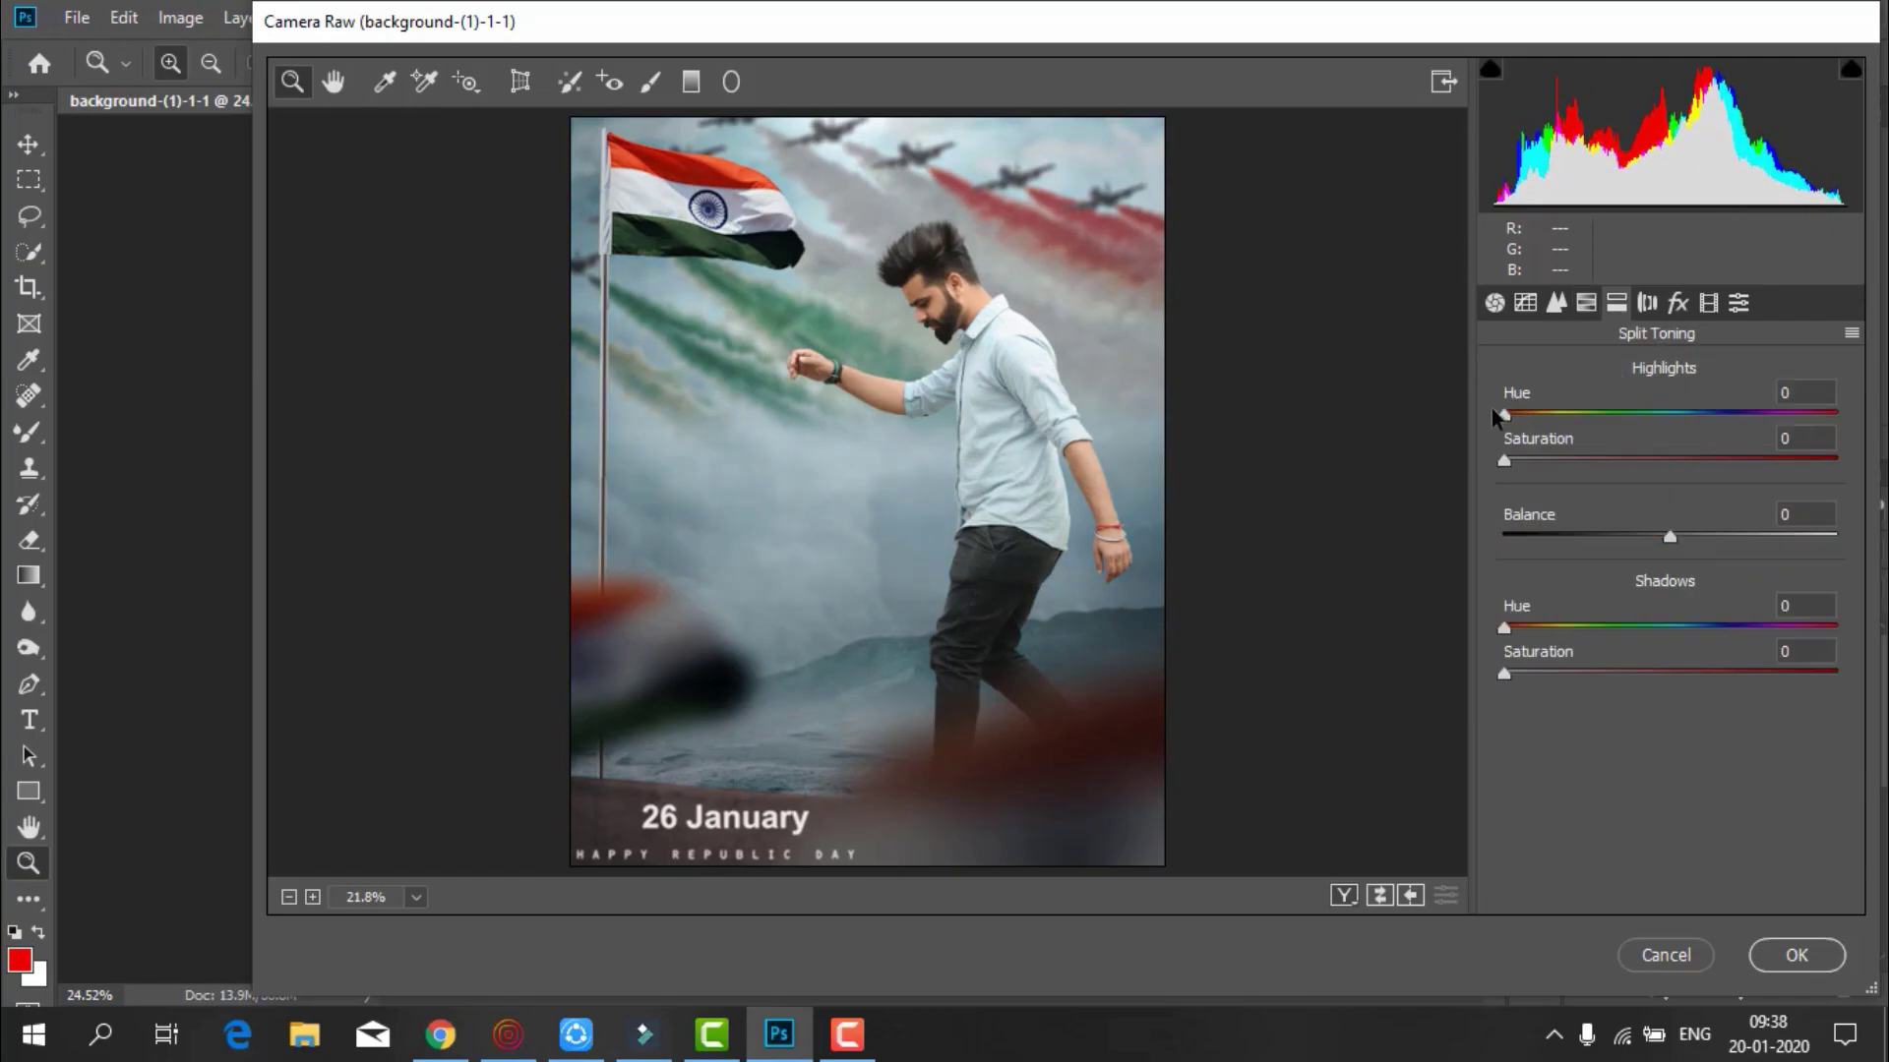
drag(1502, 458, 1511, 458)
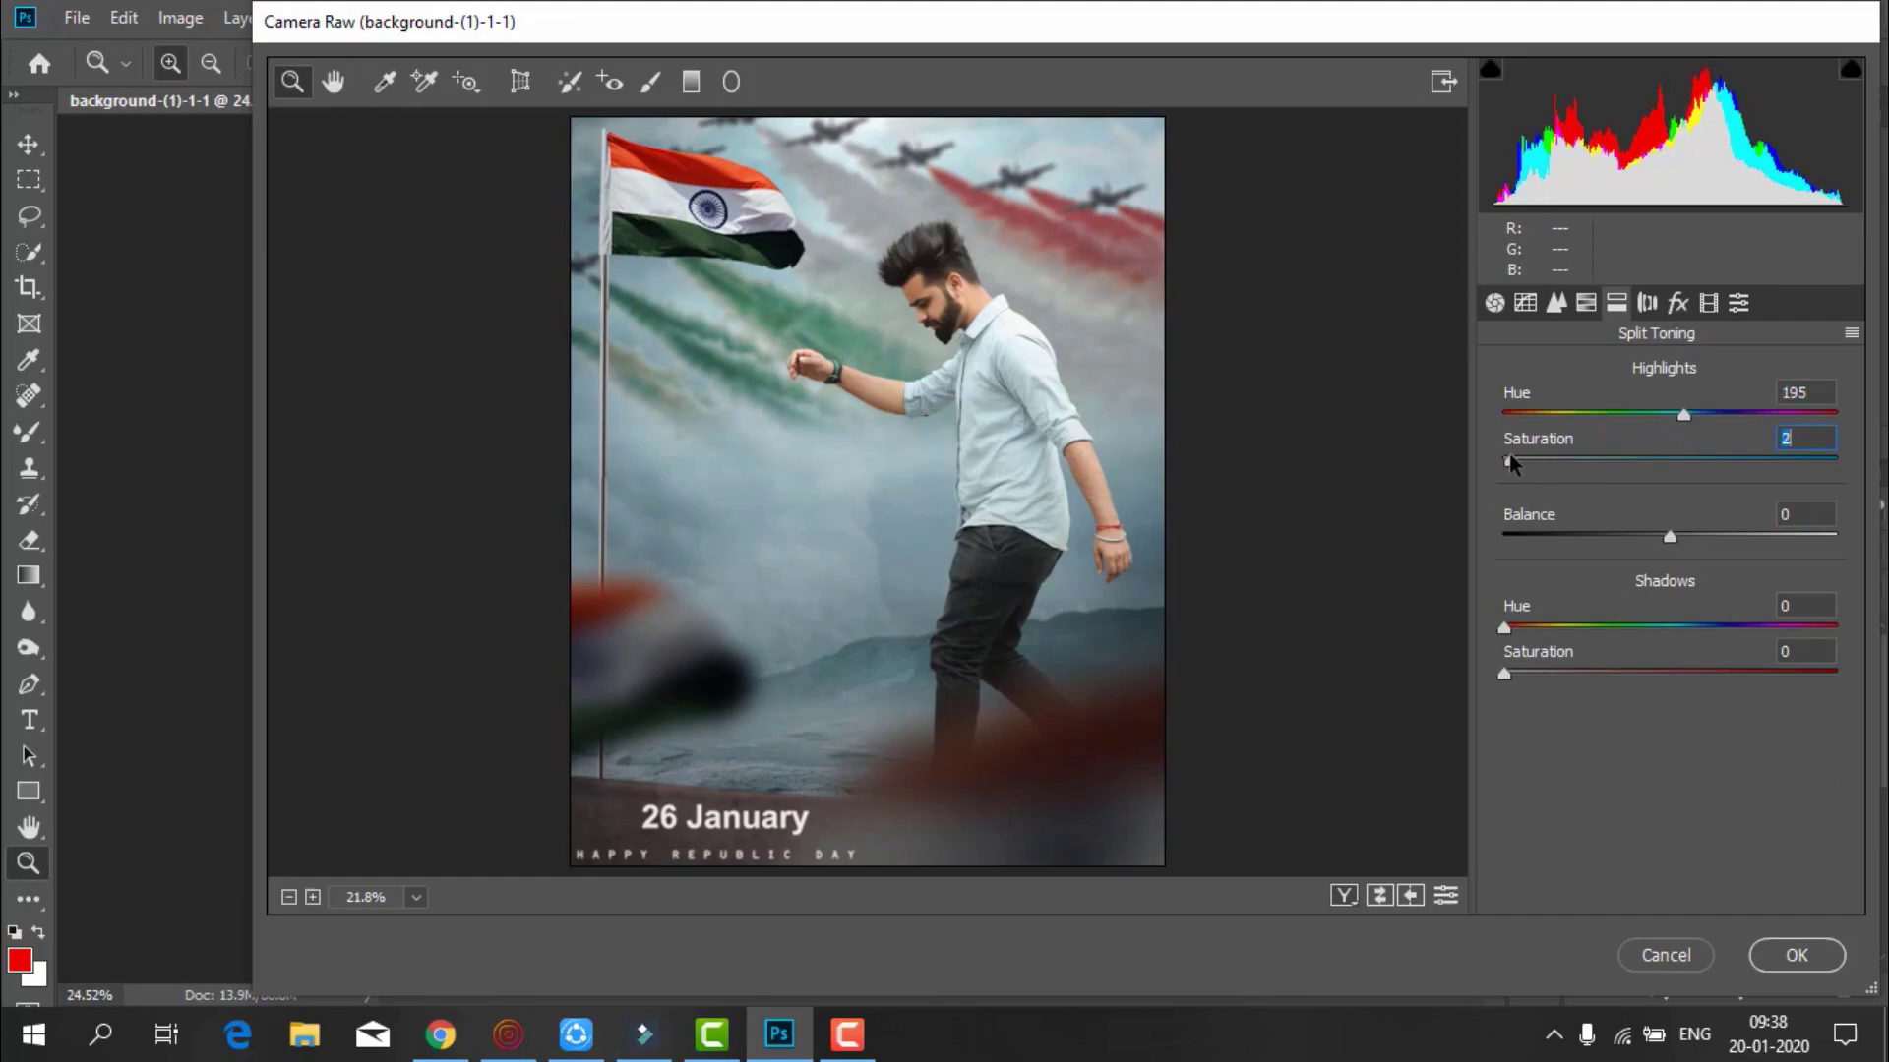
drag(1512, 675, 1528, 672)
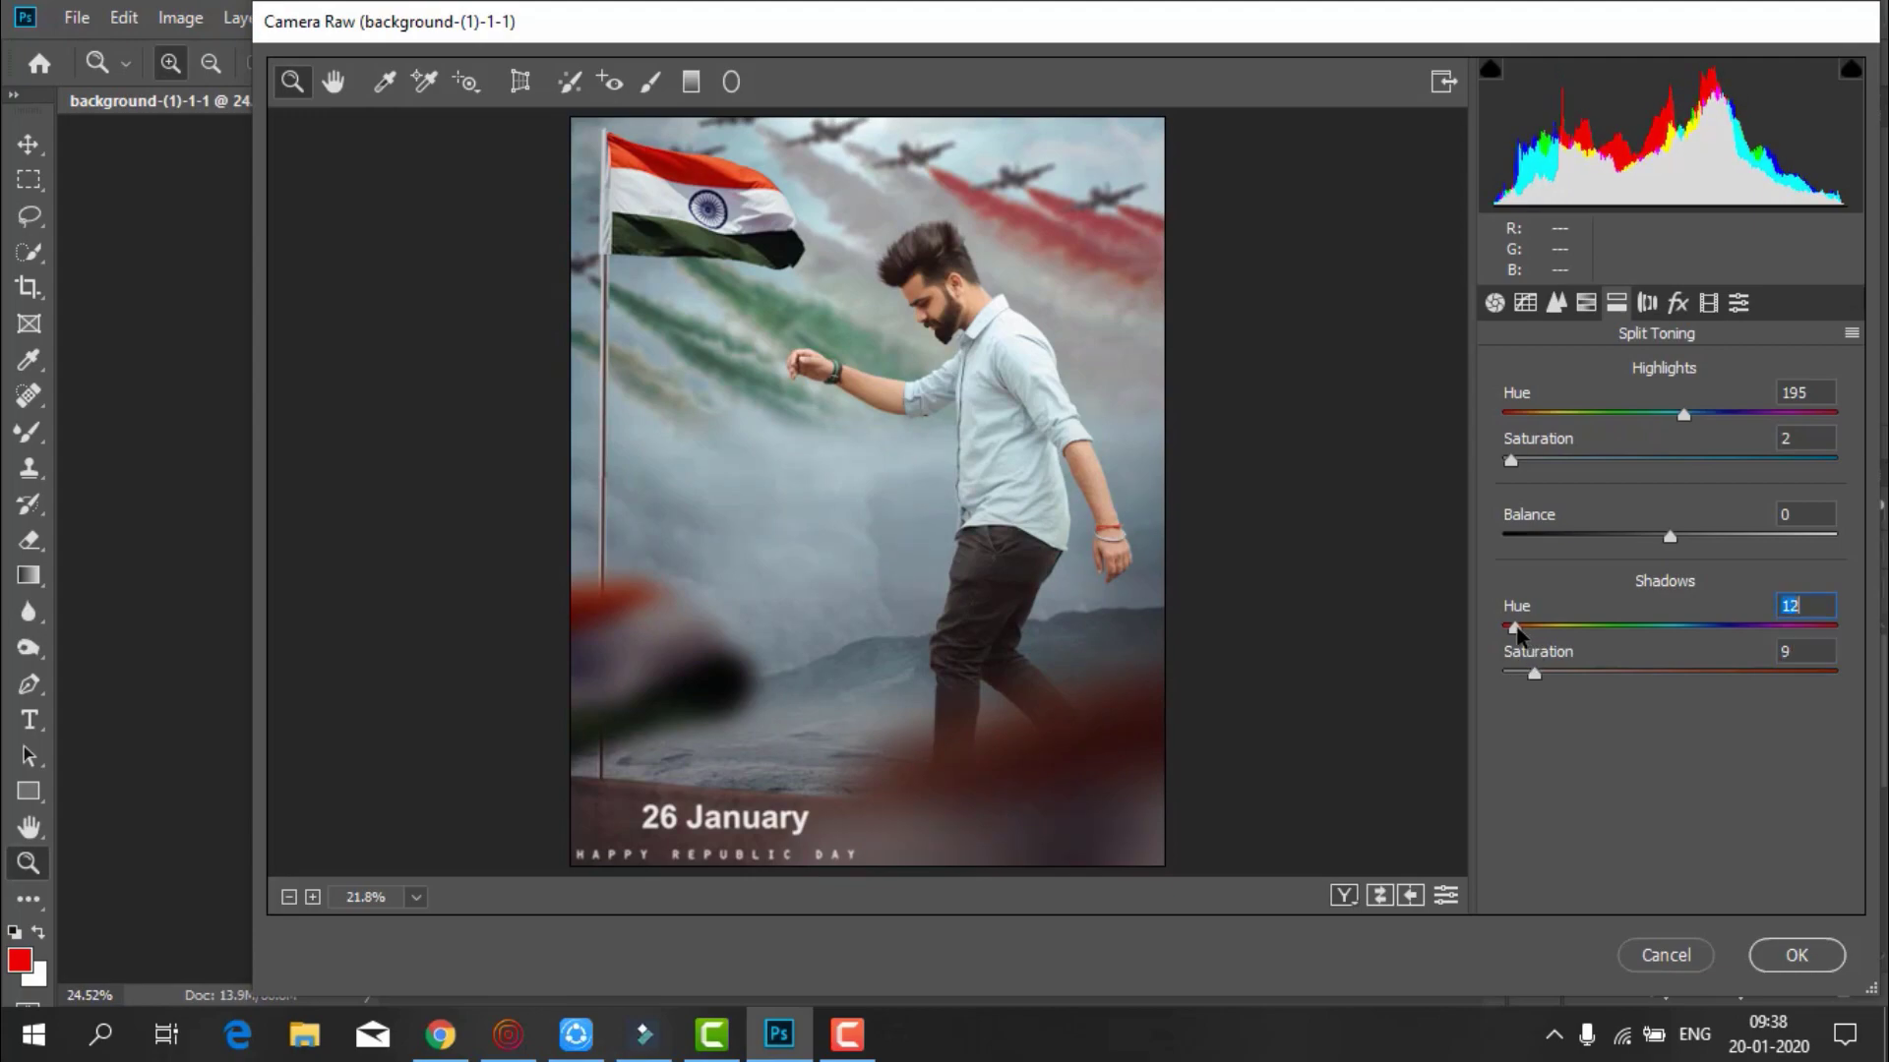
click(1677, 303)
drag(1669, 662, 1659, 715)
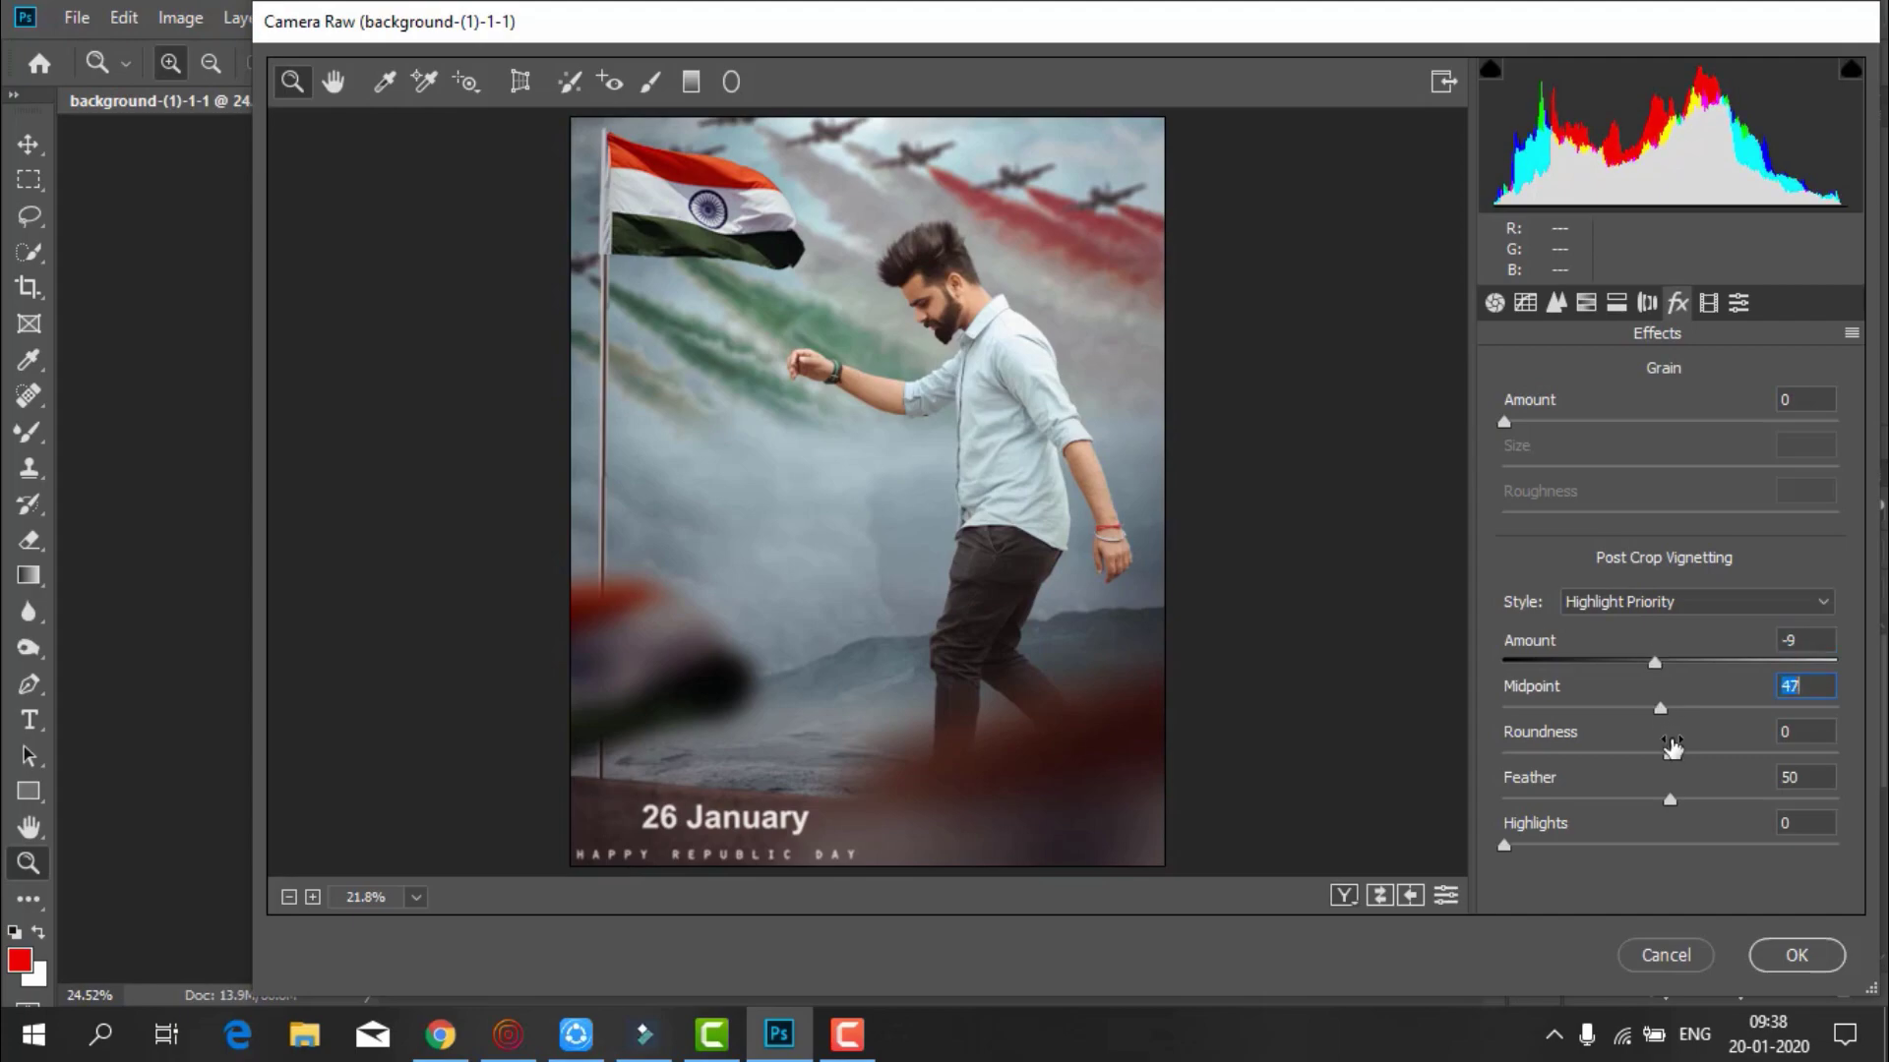
mouse_move(1666, 792)
mouse_down()
mouse_move(1684, 799)
mouse_move(1648, 833)
mouse_up()
Shift the Blue Primary hue in Calibration and raise the point curve's black point slightly
click(1708, 303)
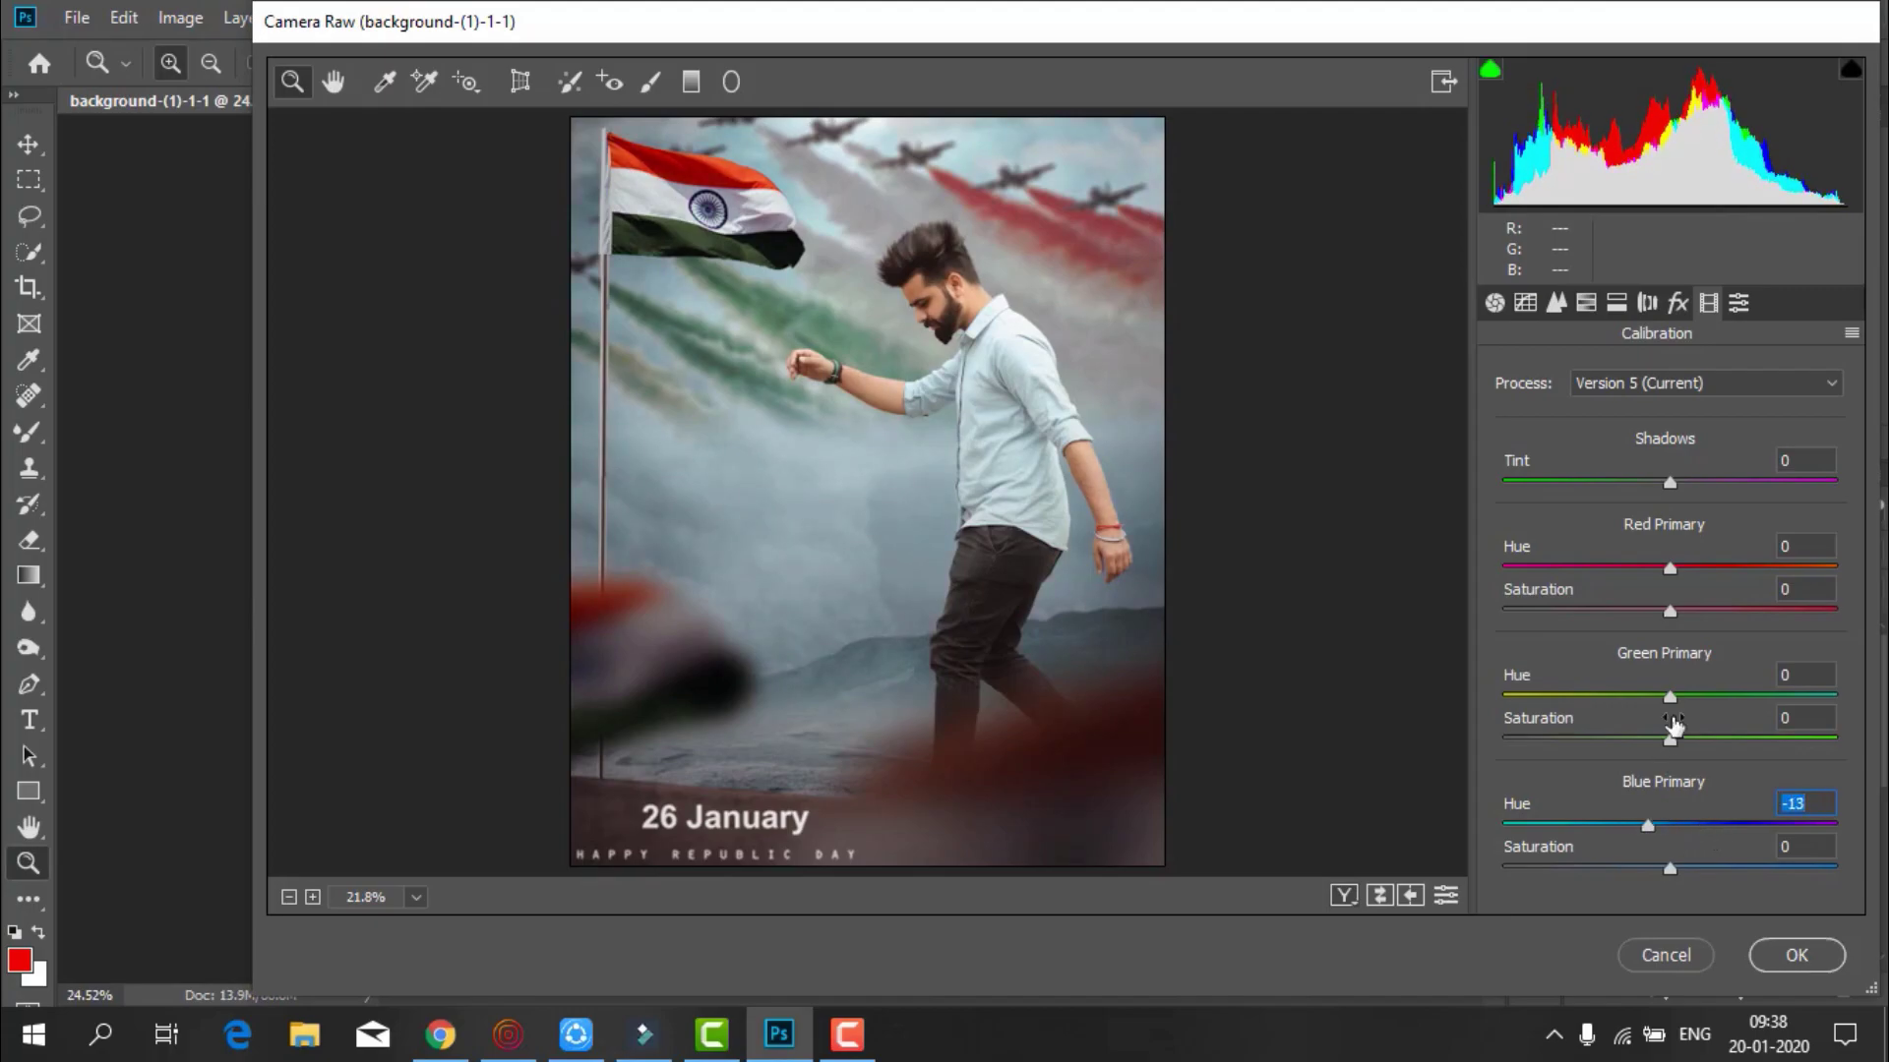
mouse_move(1670, 696)
mouse_down()
mouse_move(1694, 696)
mouse_move(1663, 739)
mouse_up()
click(1555, 302)
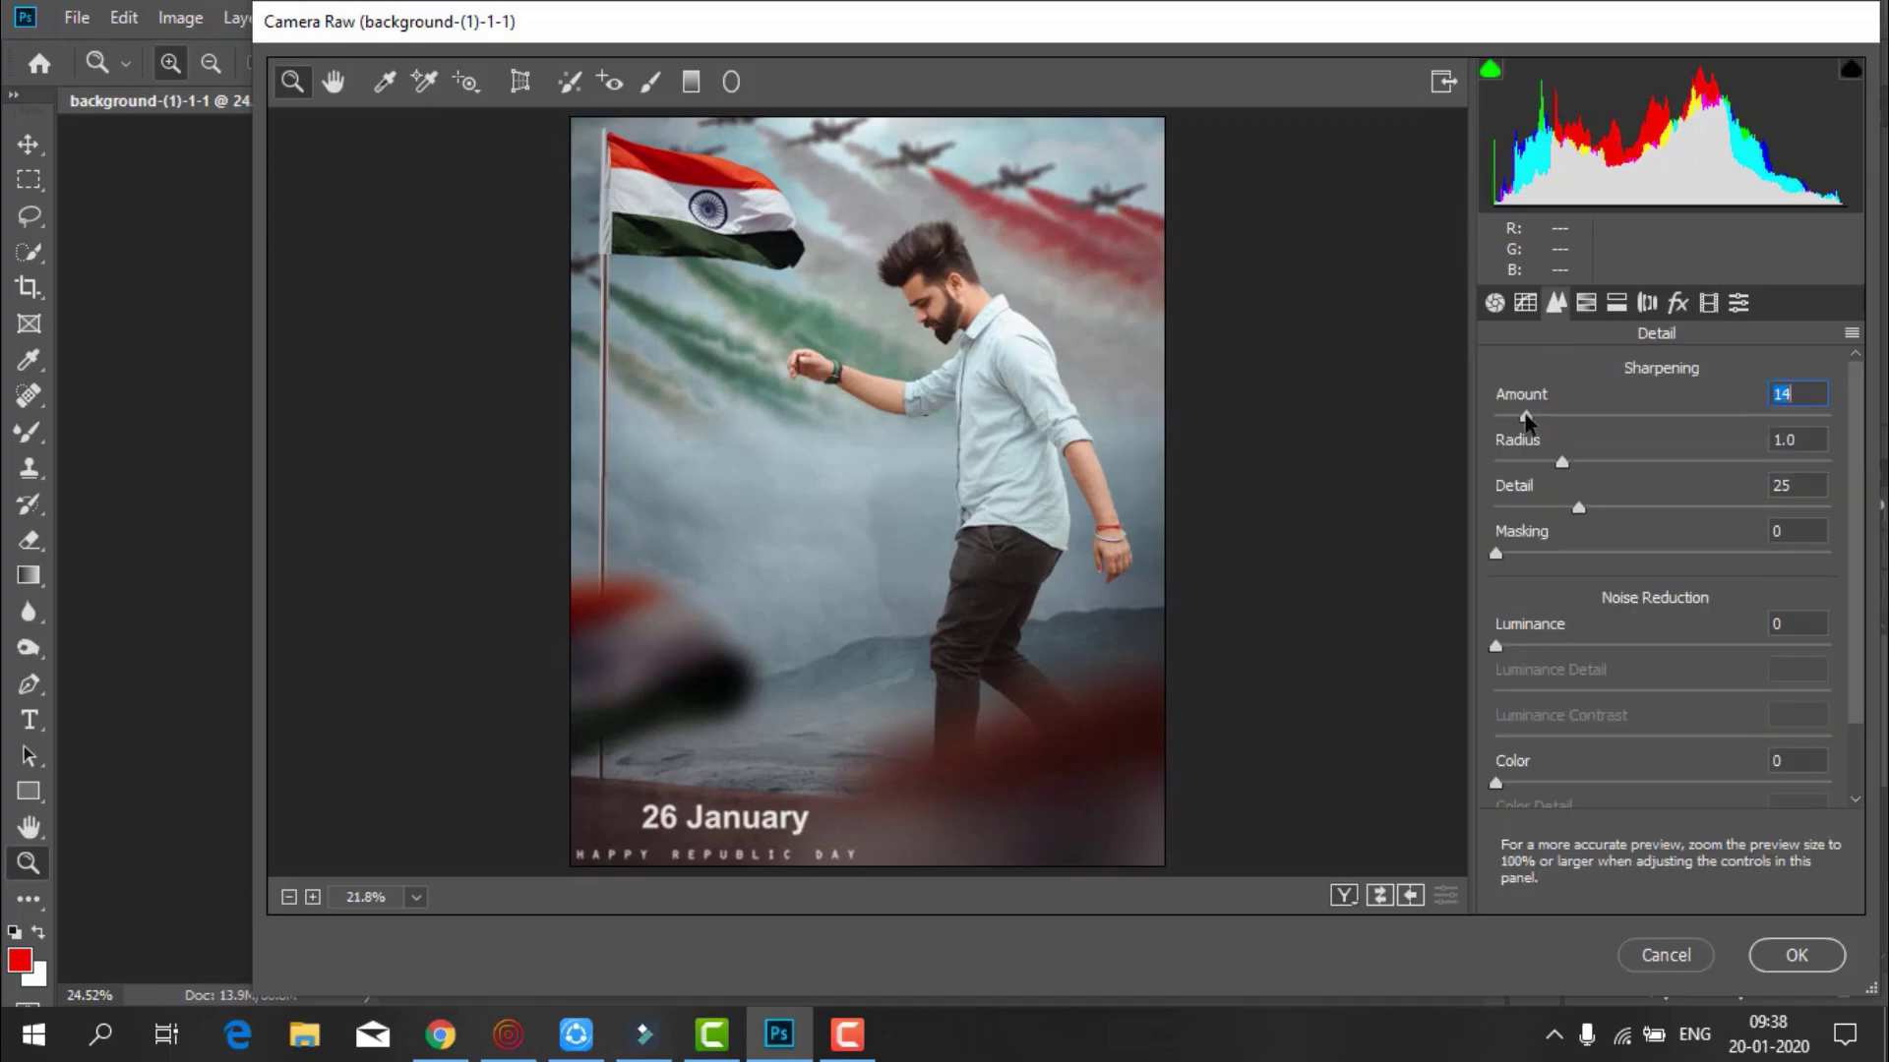
click(1525, 302)
mouse_move(1496, 842)
mouse_down()
mouse_move(1505, 814)
mouse_move(1509, 831)
mouse_up()
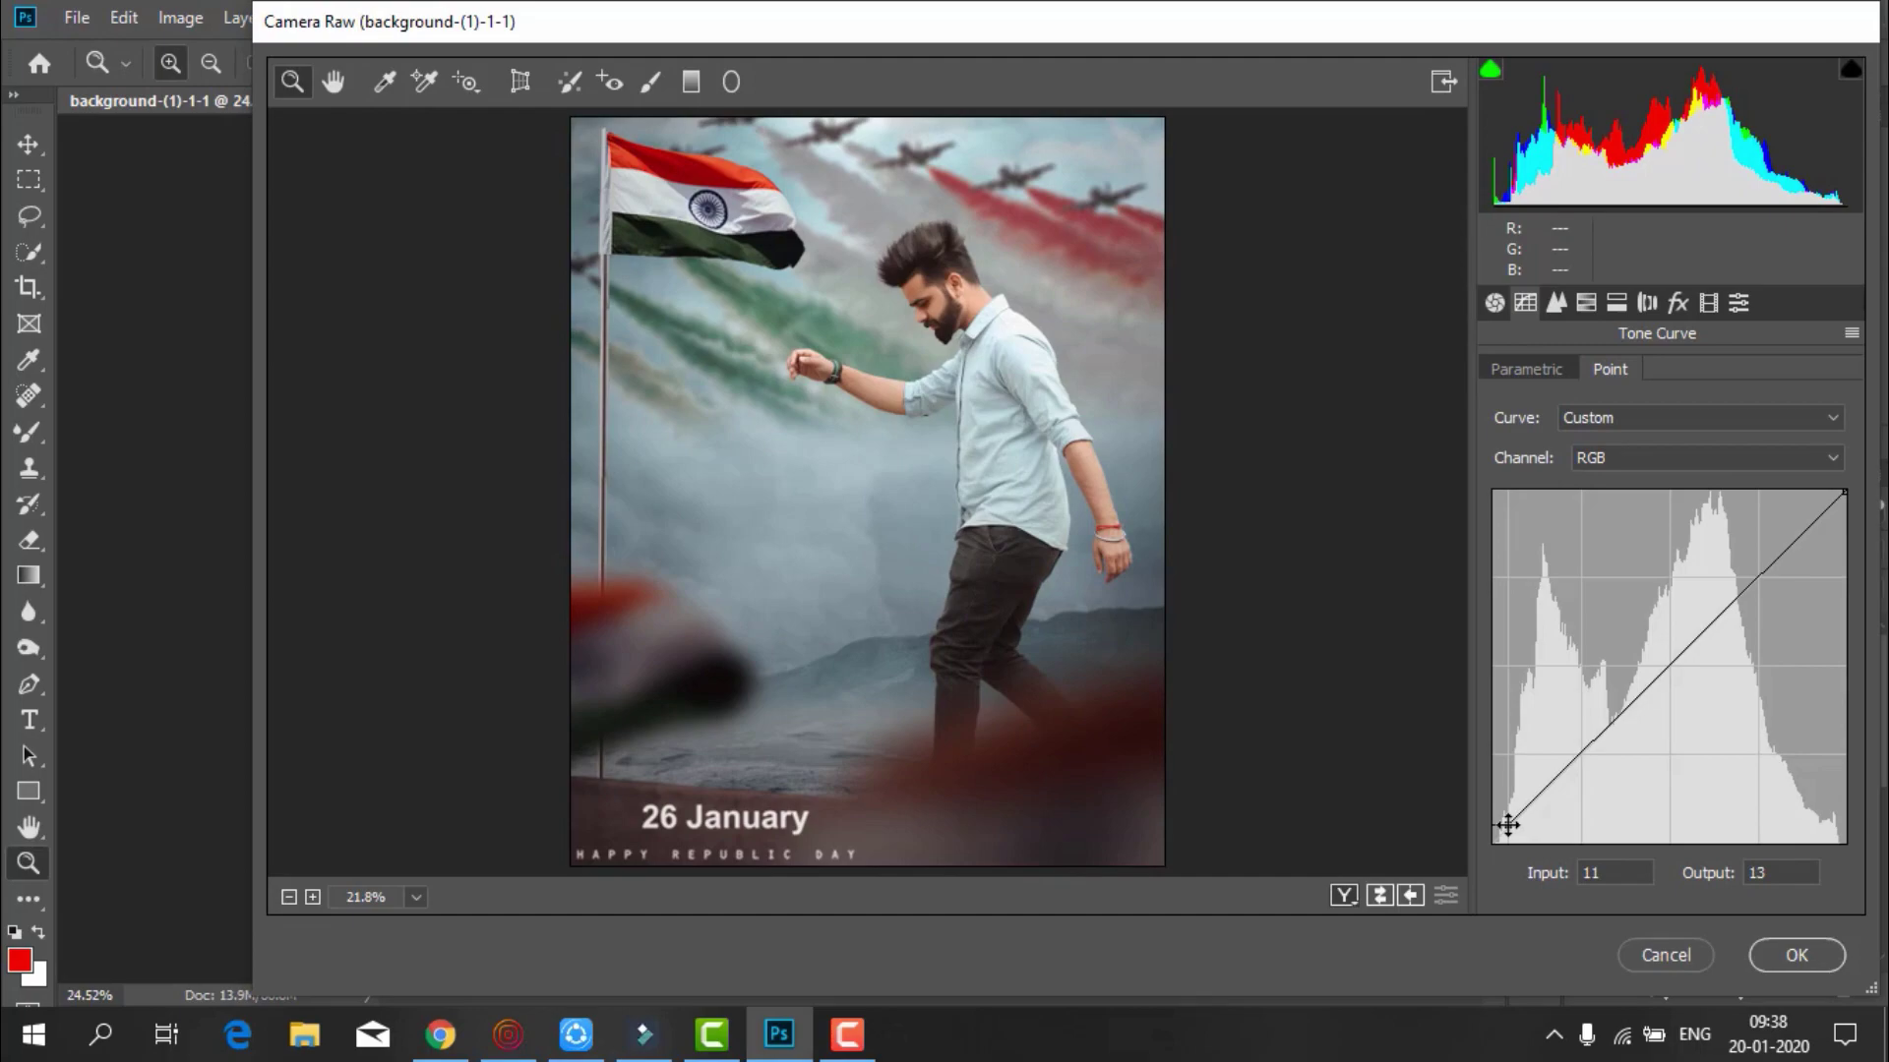
Add midtone and upper tone-curve points and gently lift the Red channel curve
click(1673, 666)
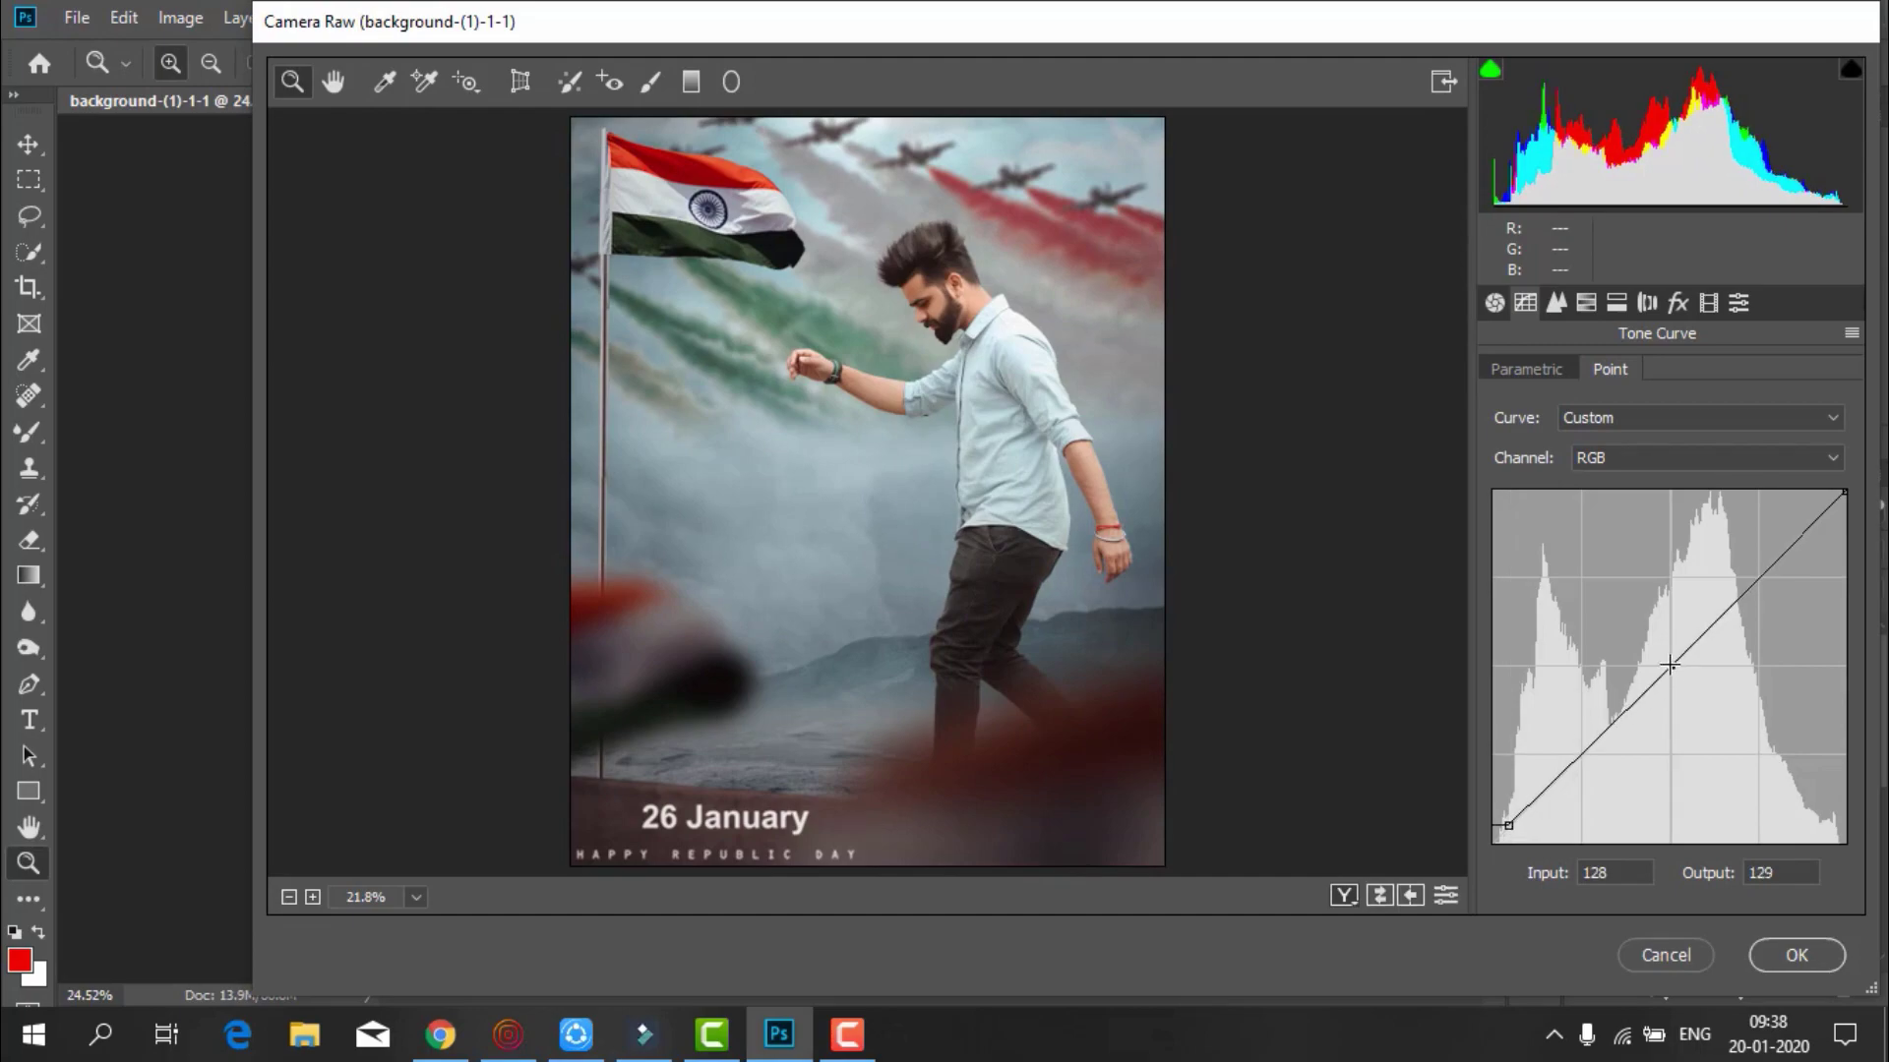
click(1759, 575)
click(1707, 459)
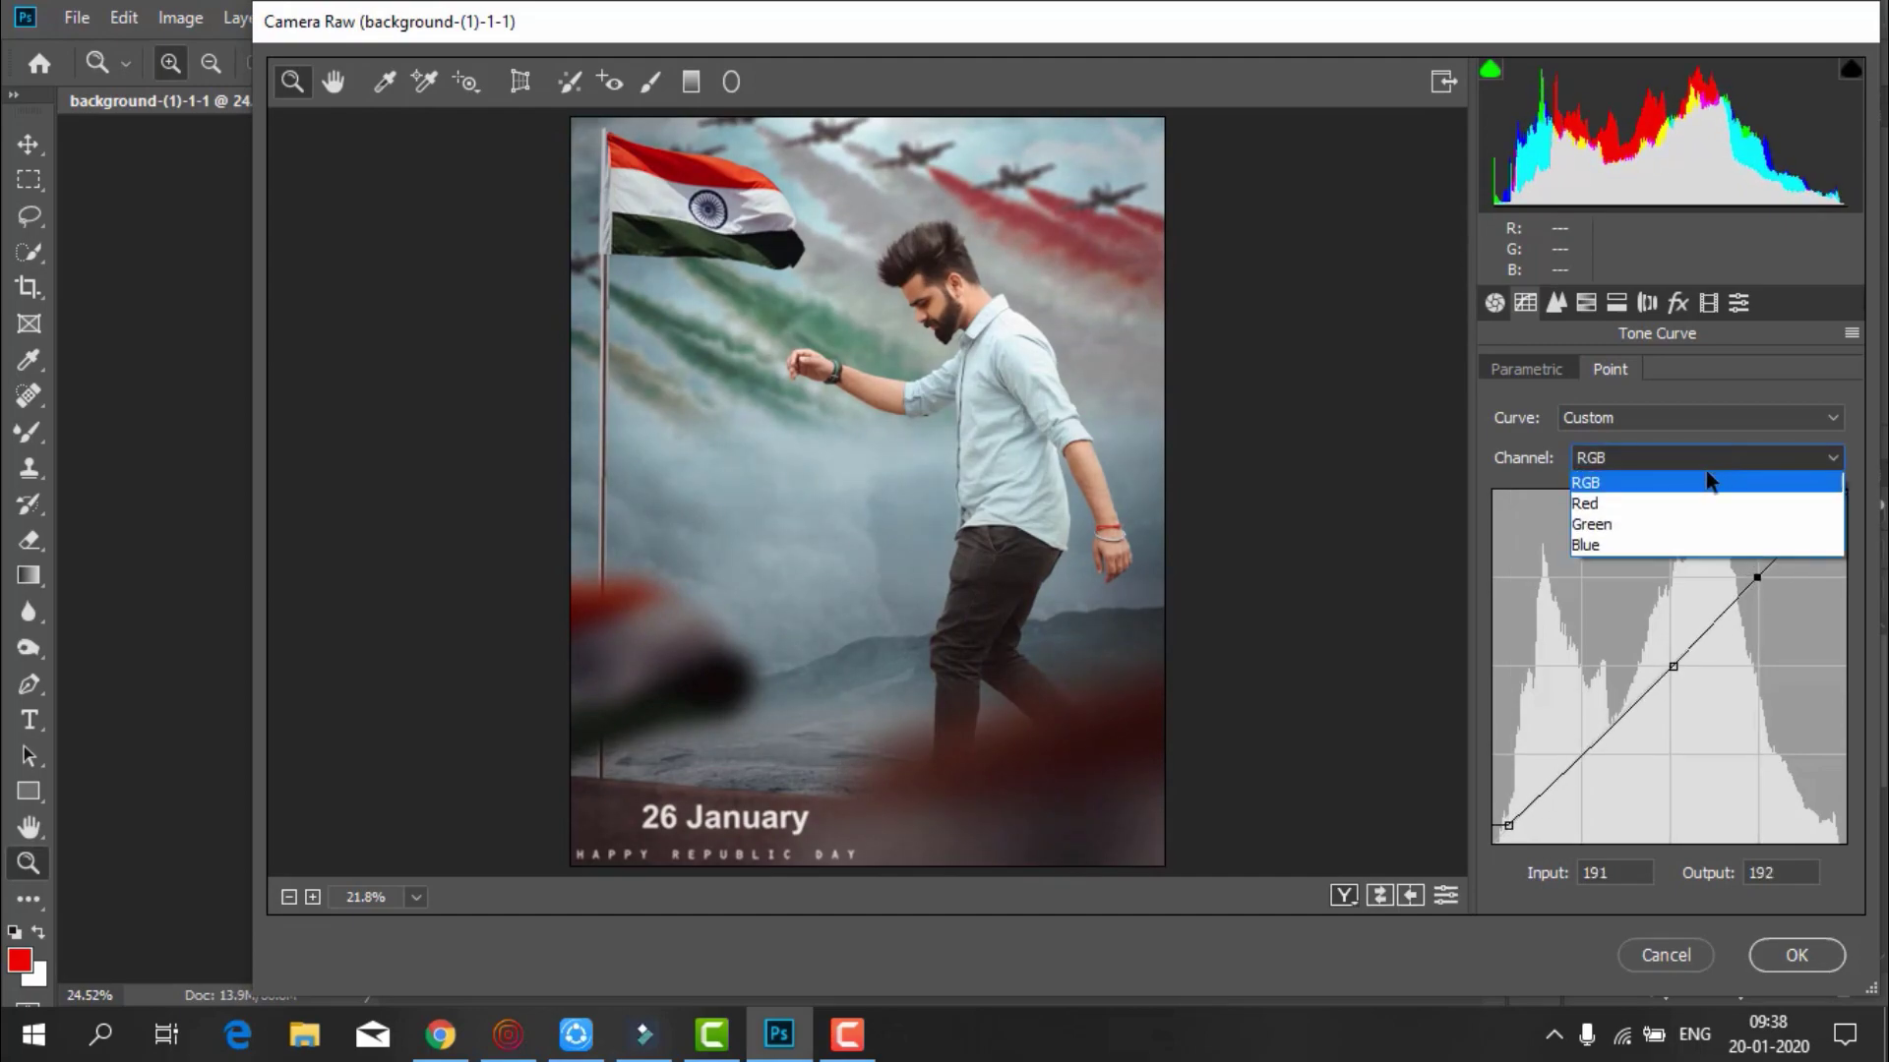
click(1632, 504)
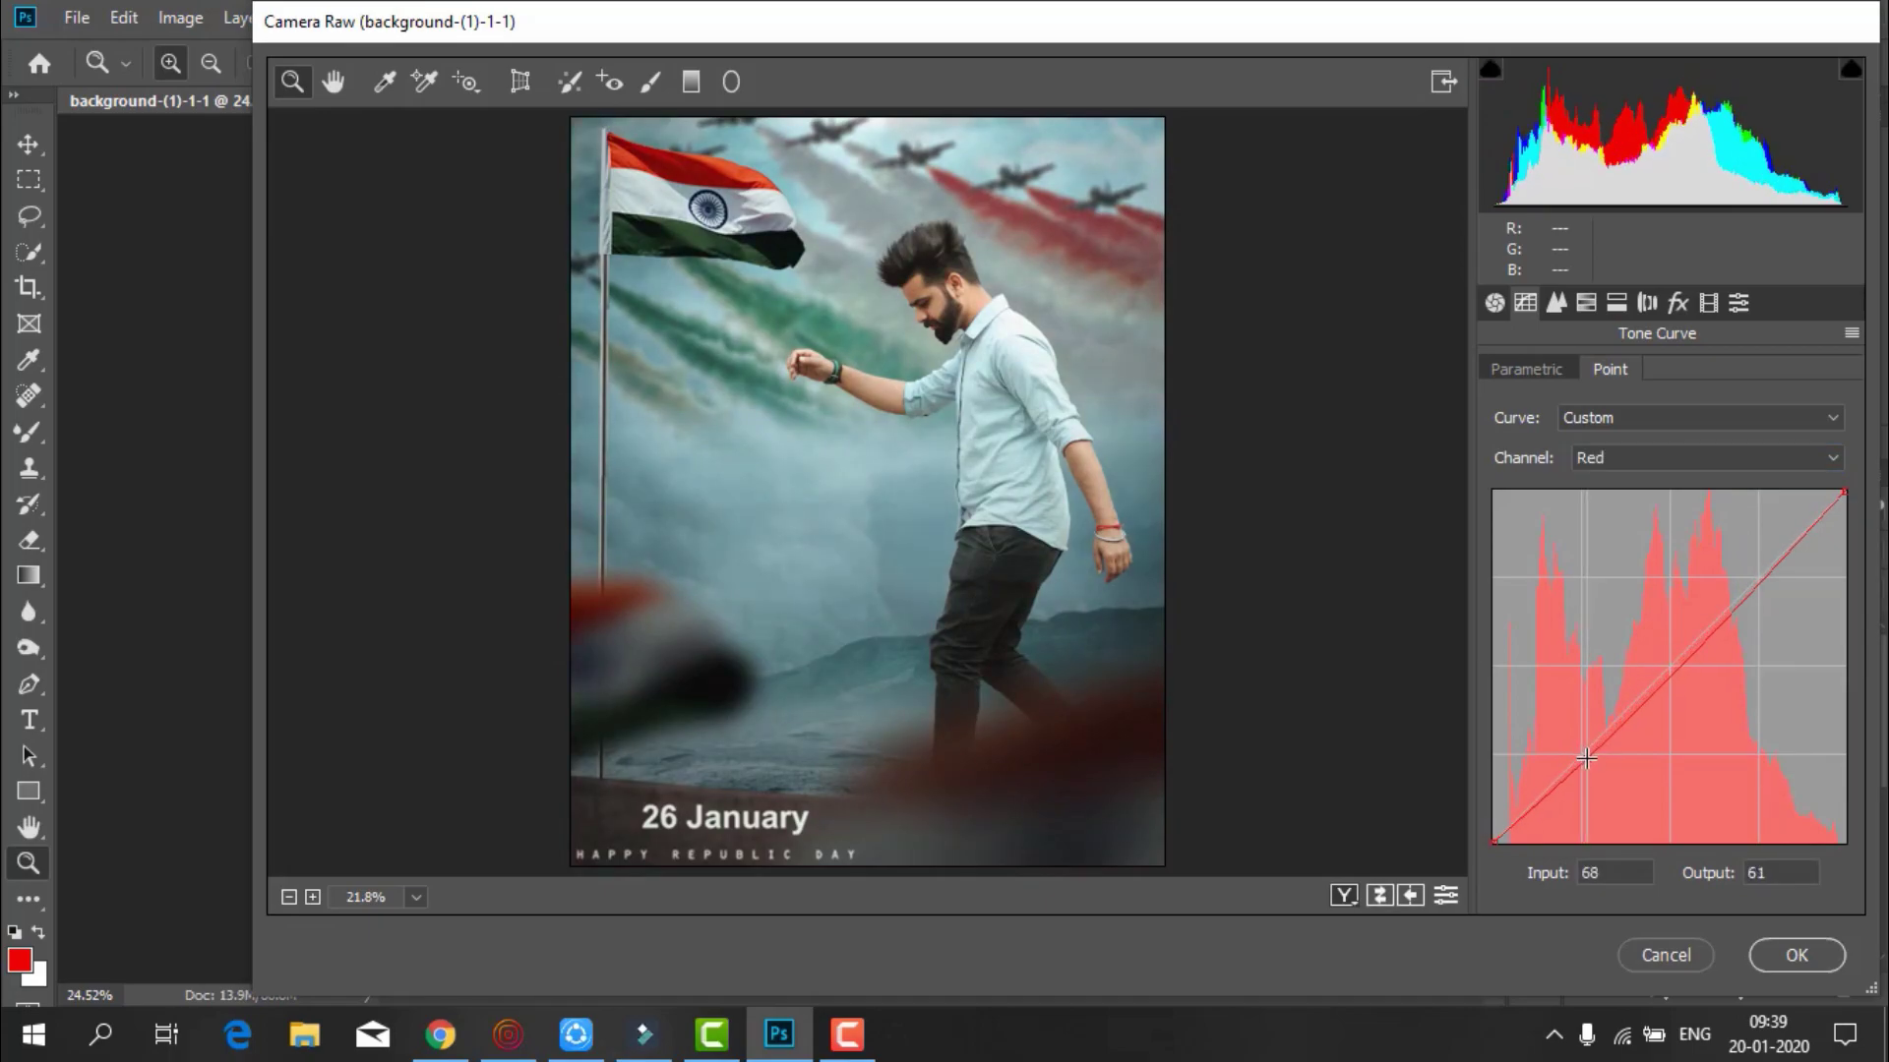
drag(1585, 757, 1582, 751)
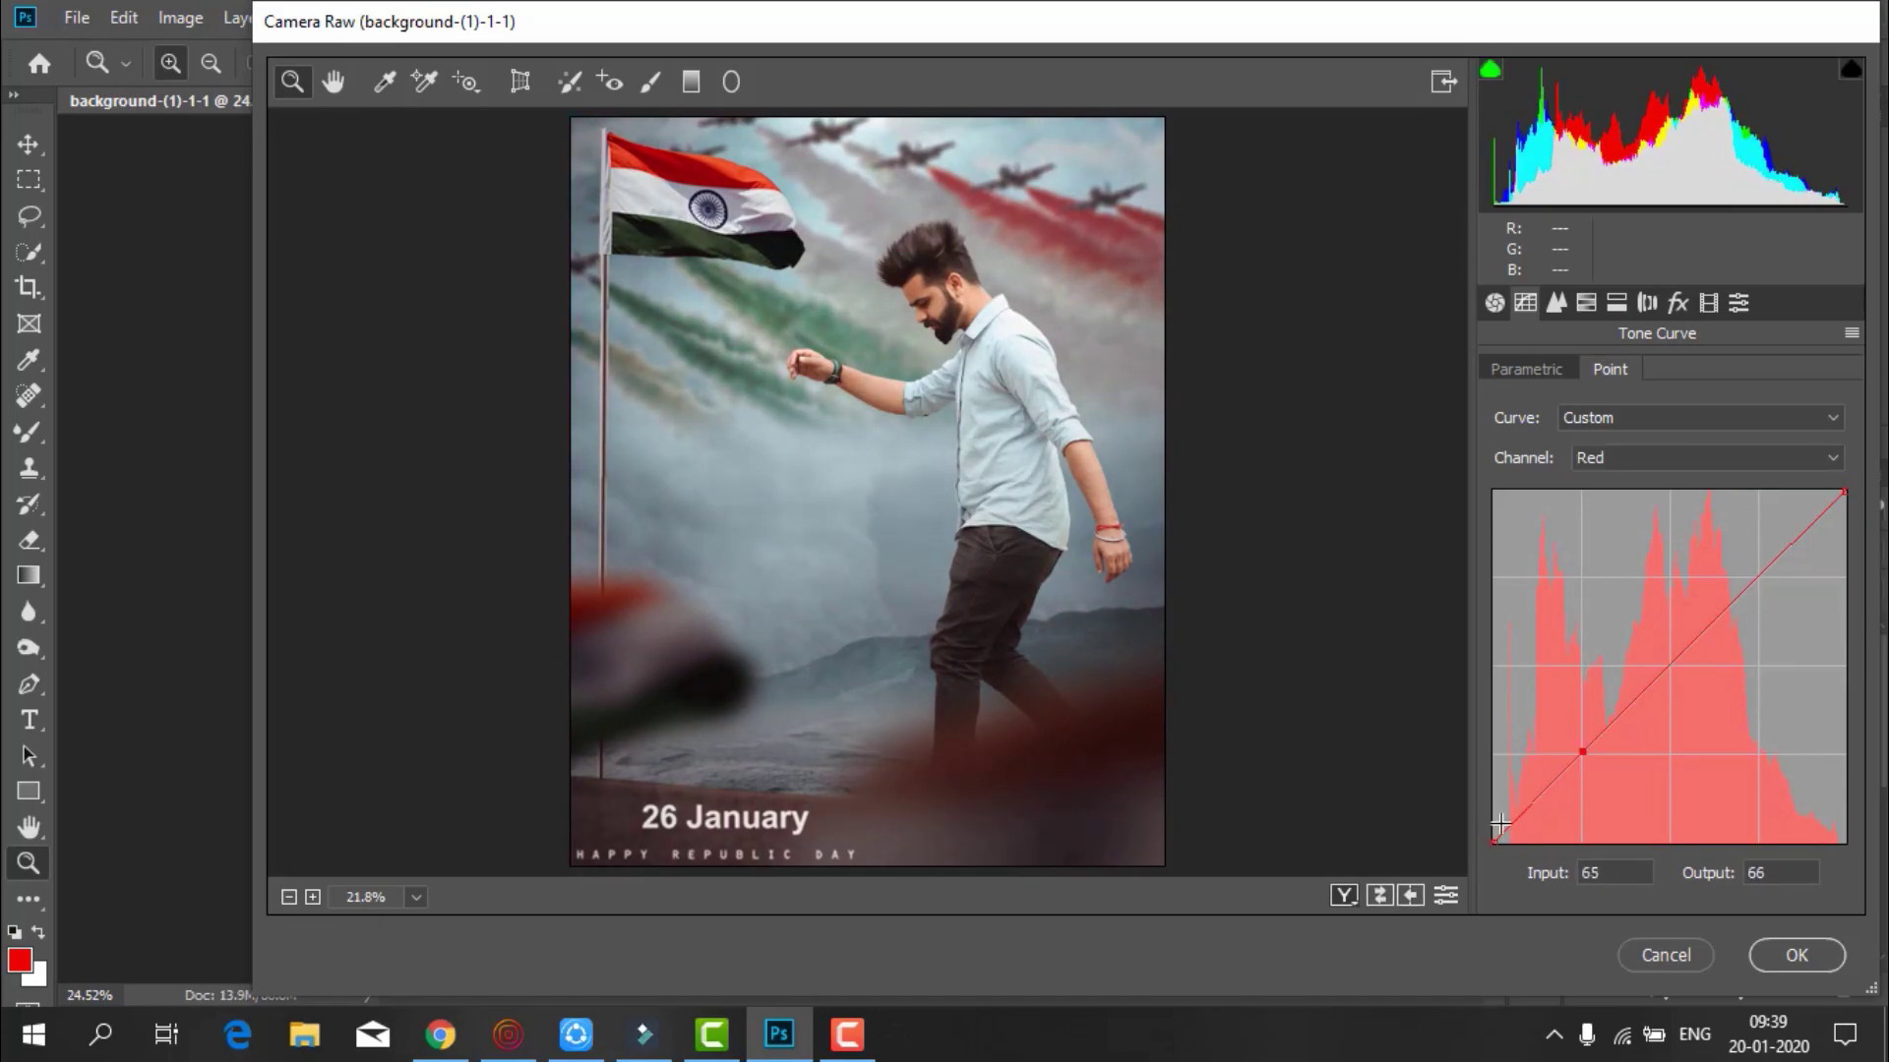
drag(1496, 837, 1497, 833)
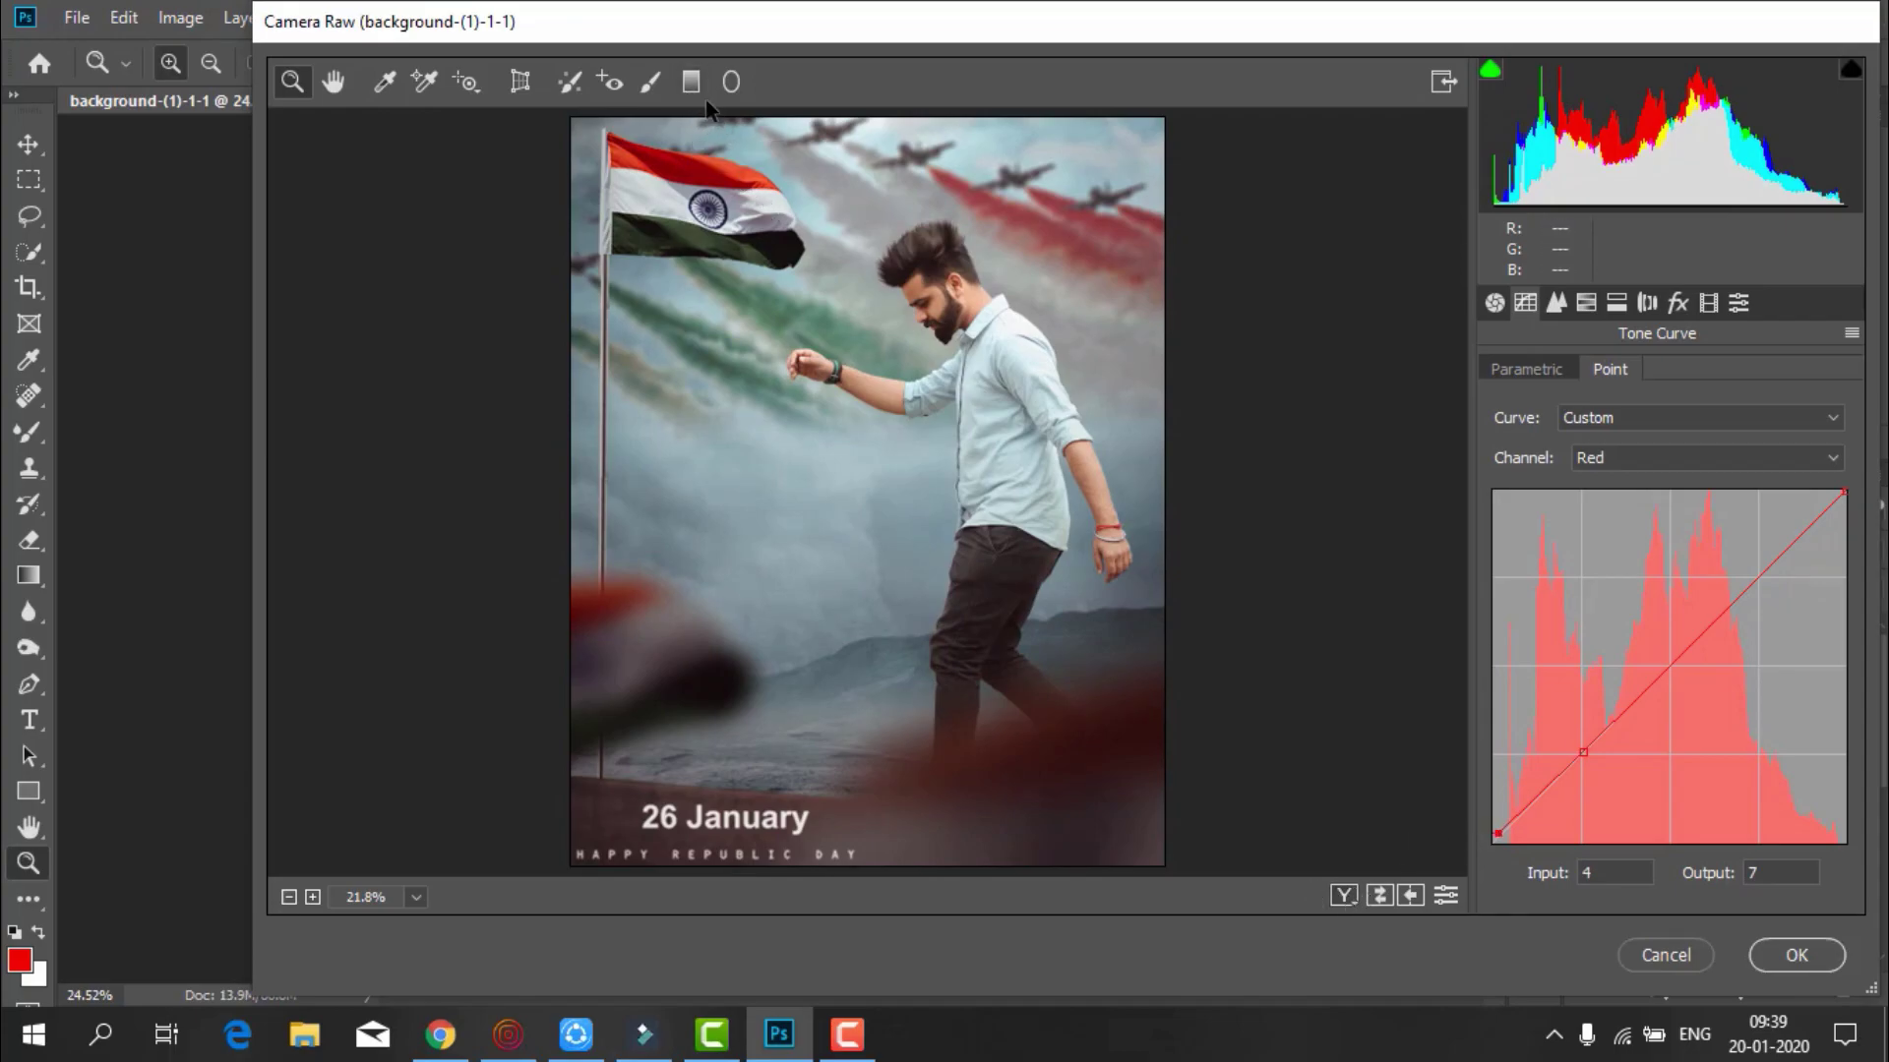
Add Grain 2 and Clarity +3, compare before and after, and apply the grade
click(1709, 302)
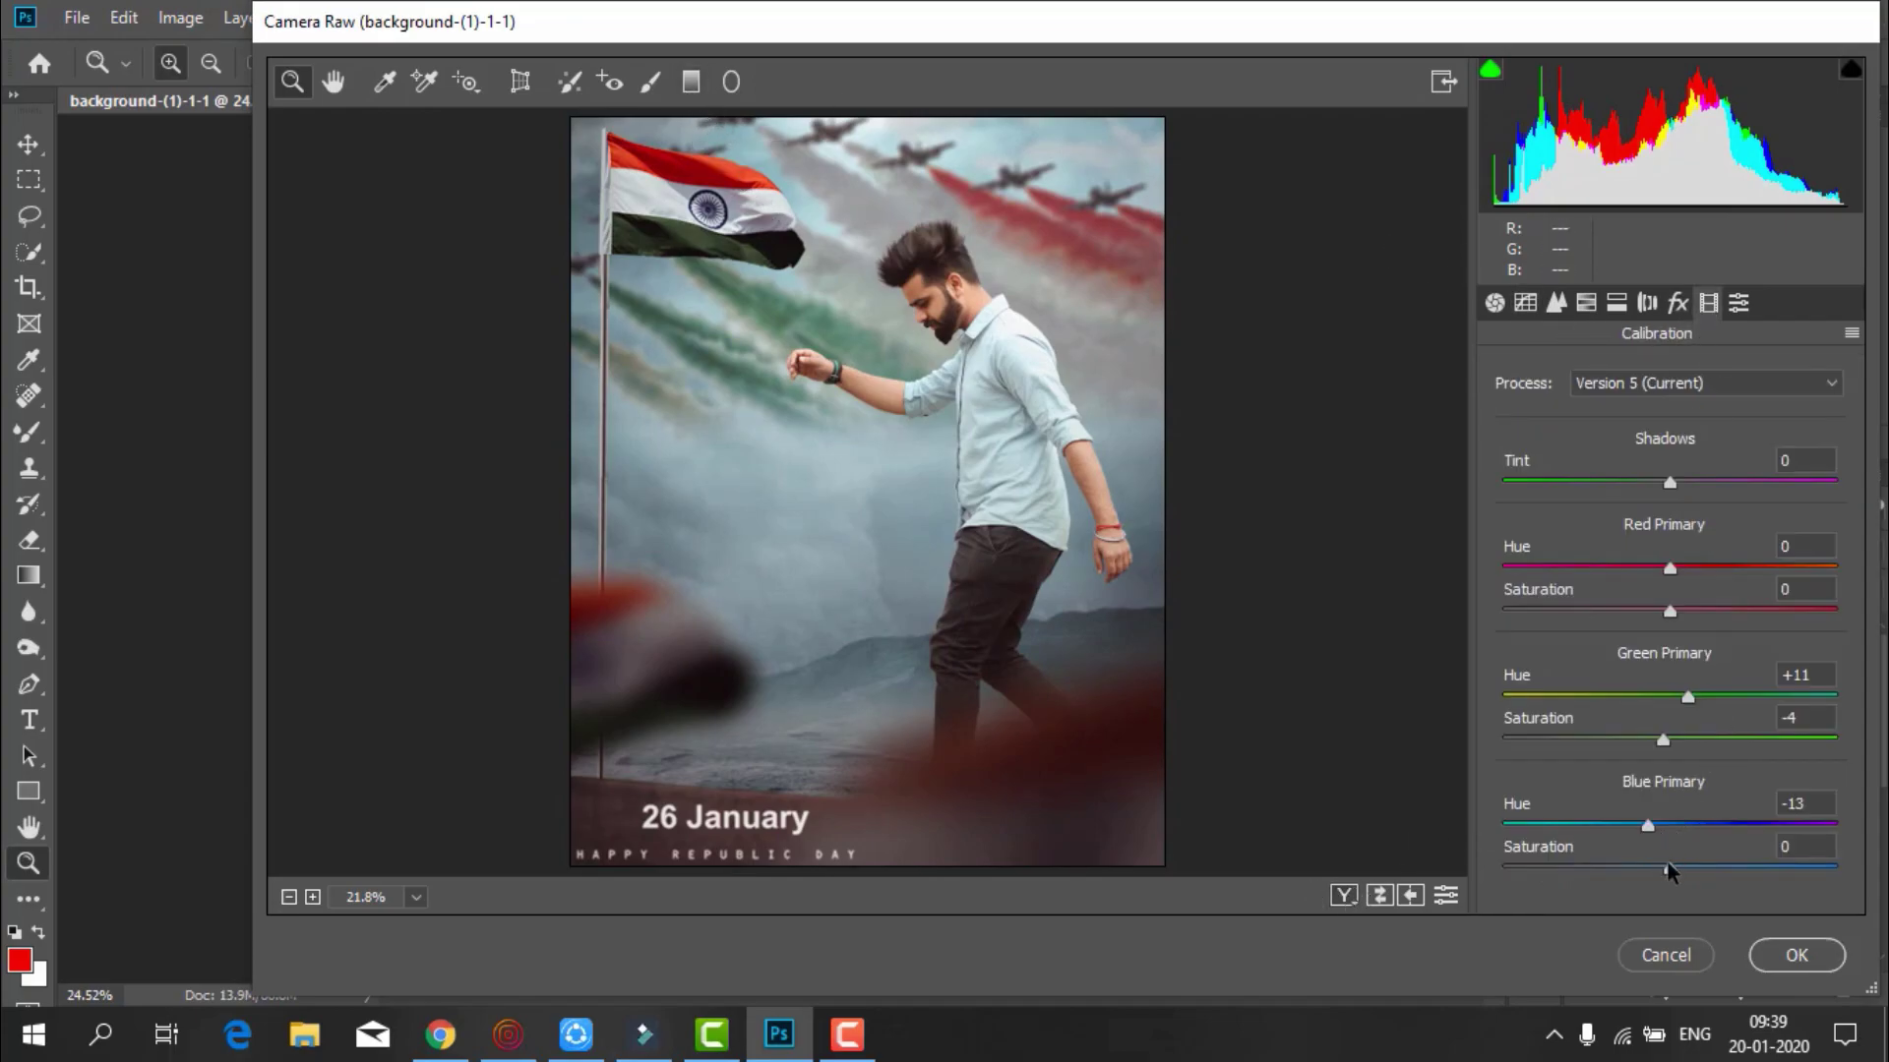
click(1677, 302)
drag(1506, 422, 1510, 422)
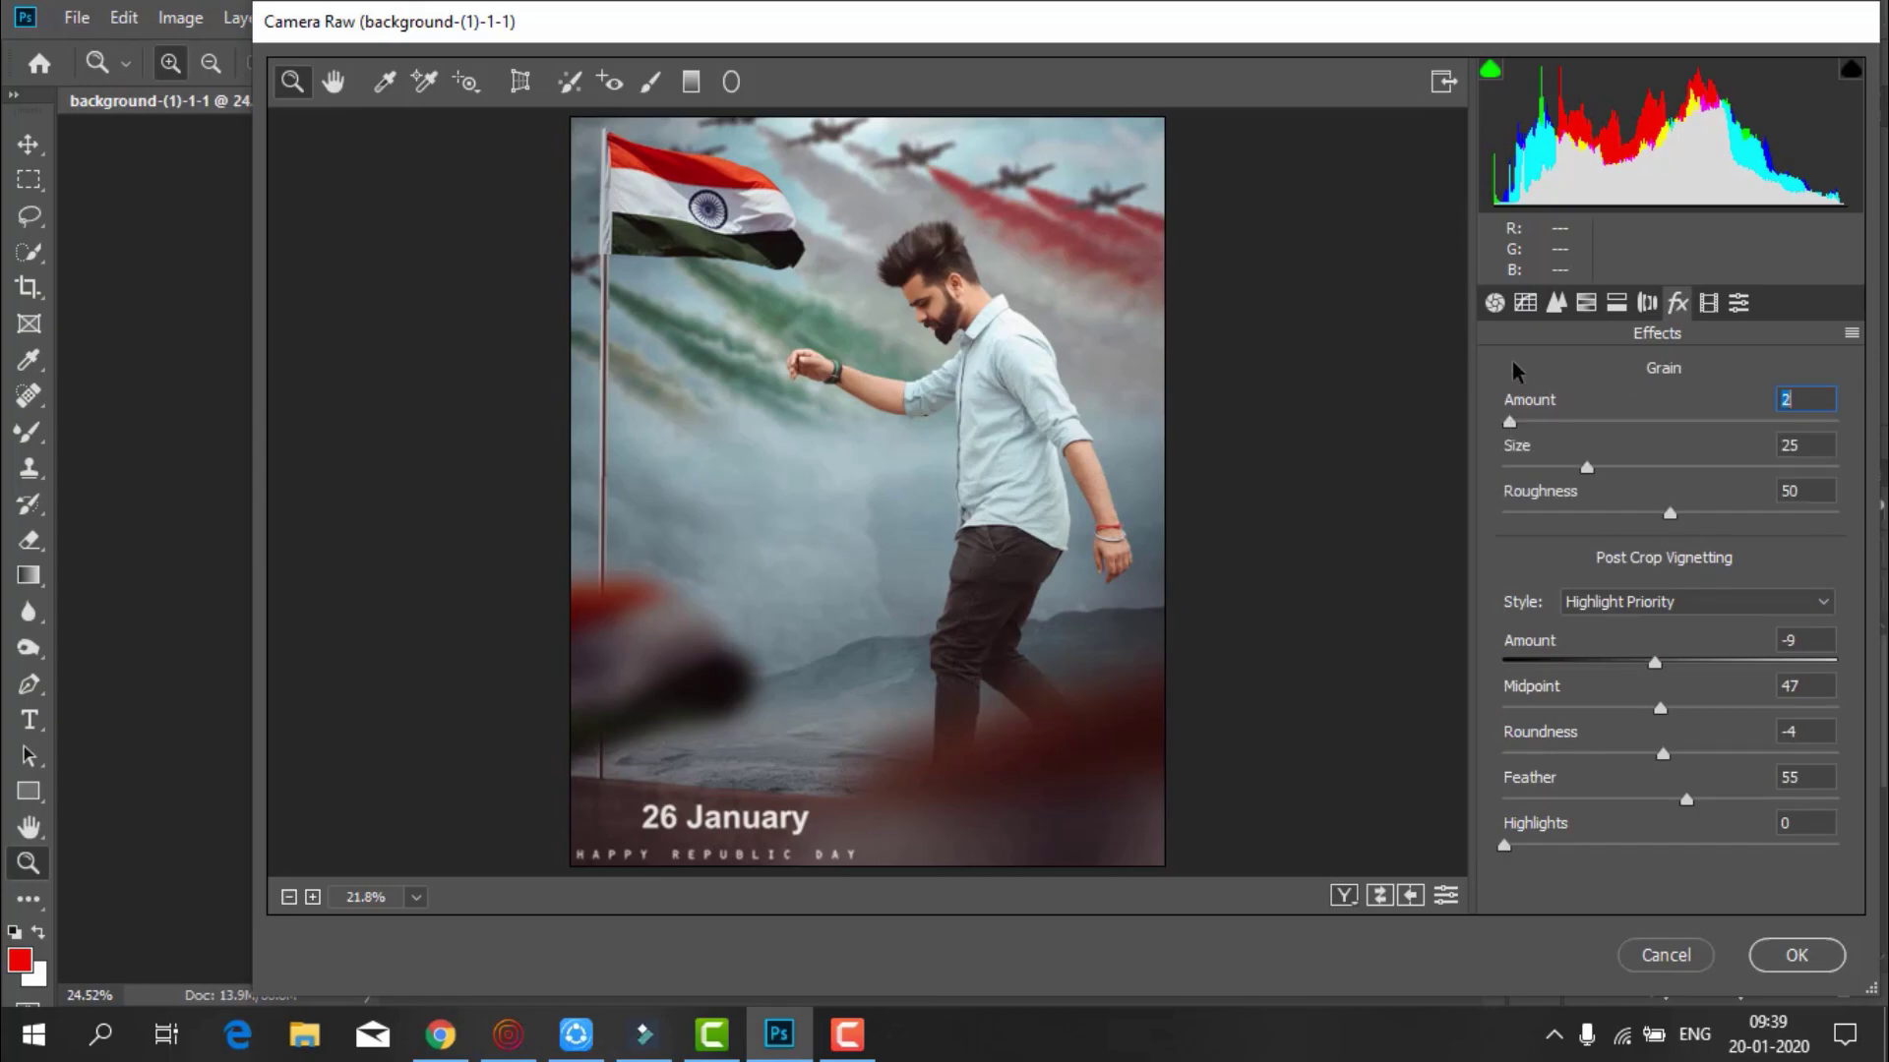
click(1494, 302)
scroll(1585, 521, down, 1)
drag(1664, 739, 1670, 740)
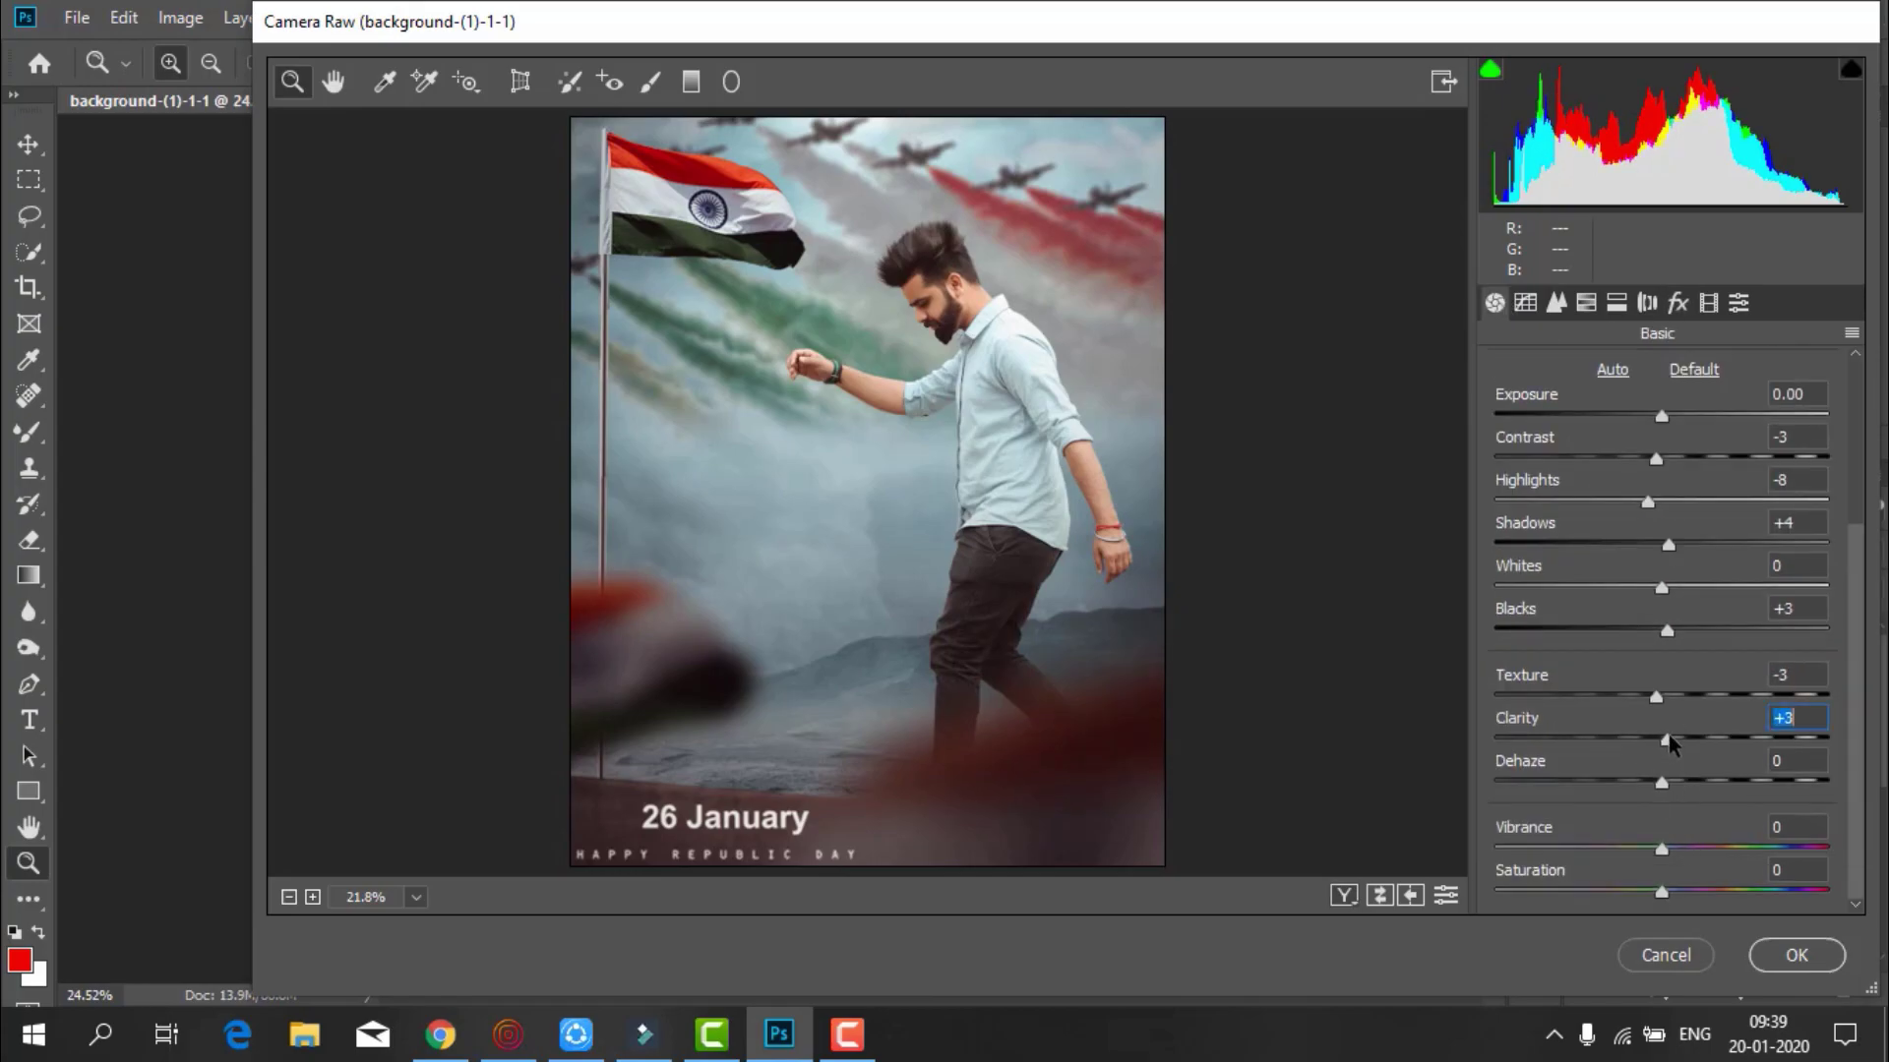
click(1340, 895)
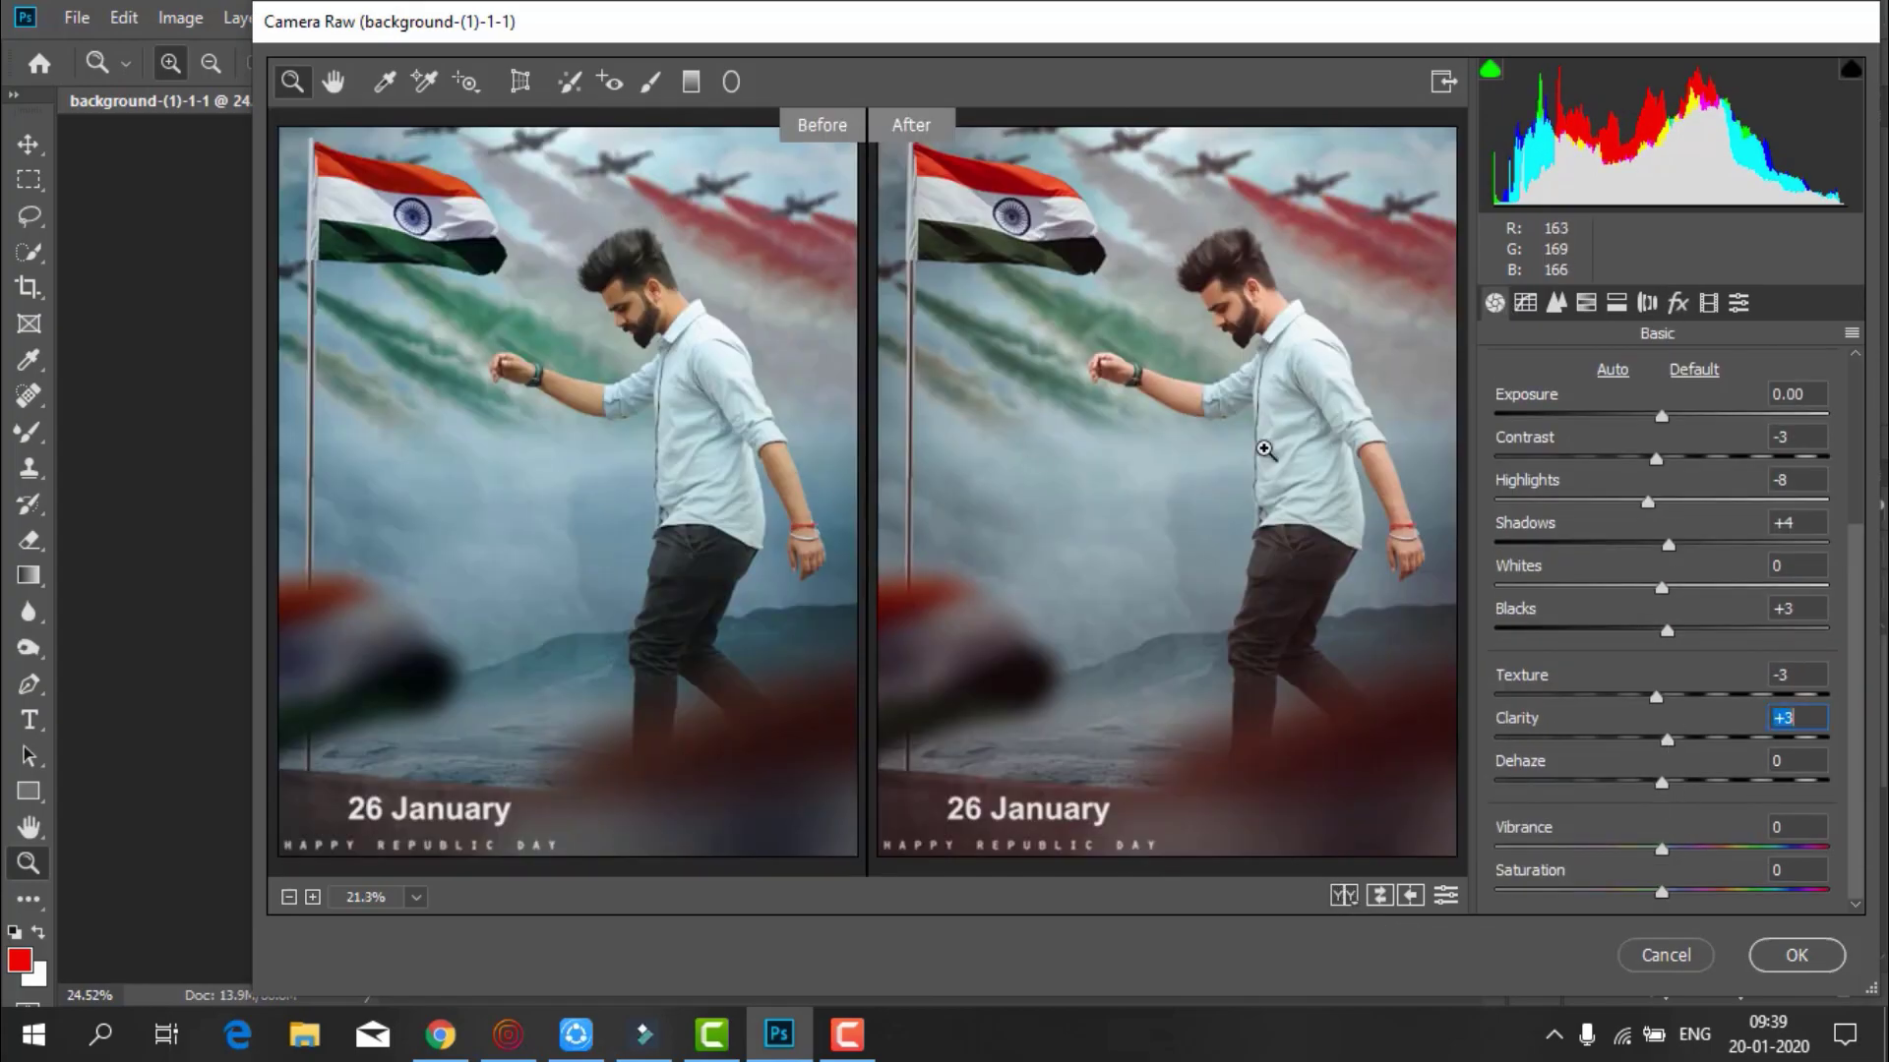
click(1785, 959)
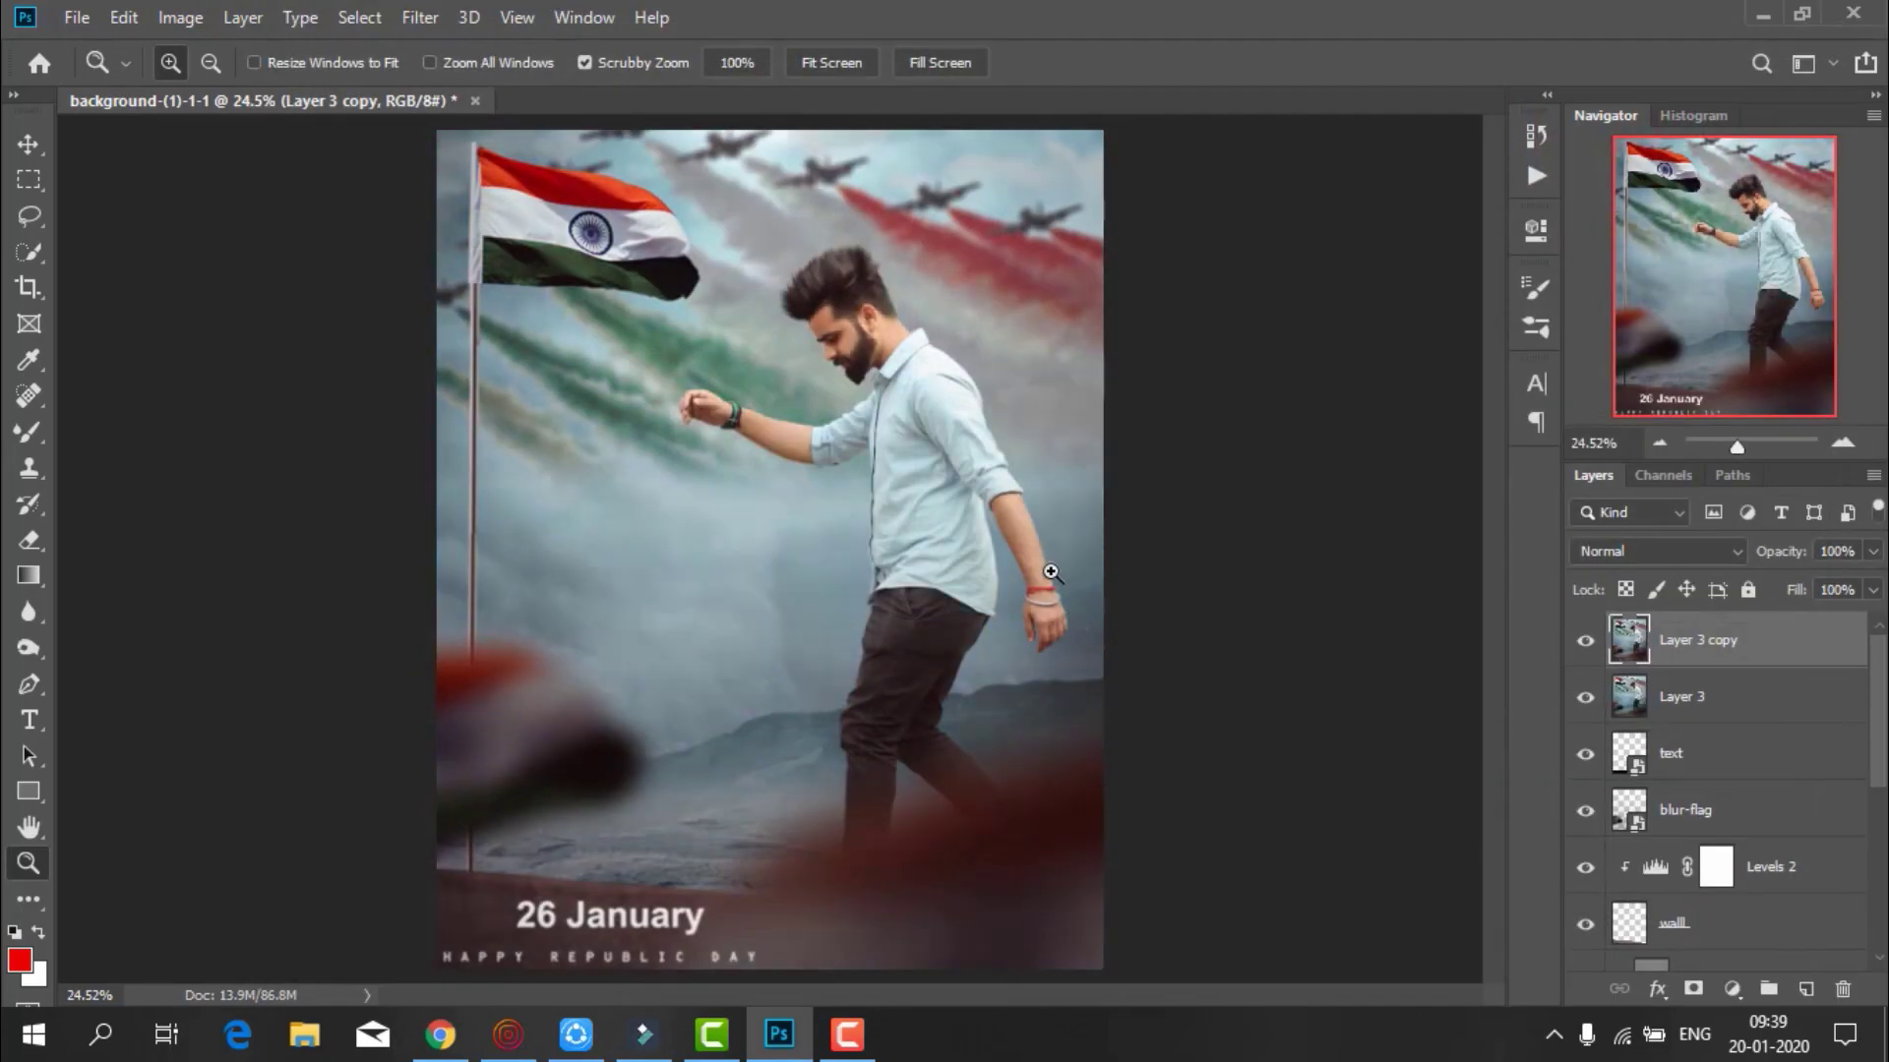
Zoom into the man's shirt and toggle Layer 3 copy to compare the grading
click(963, 581)
click(932, 558)
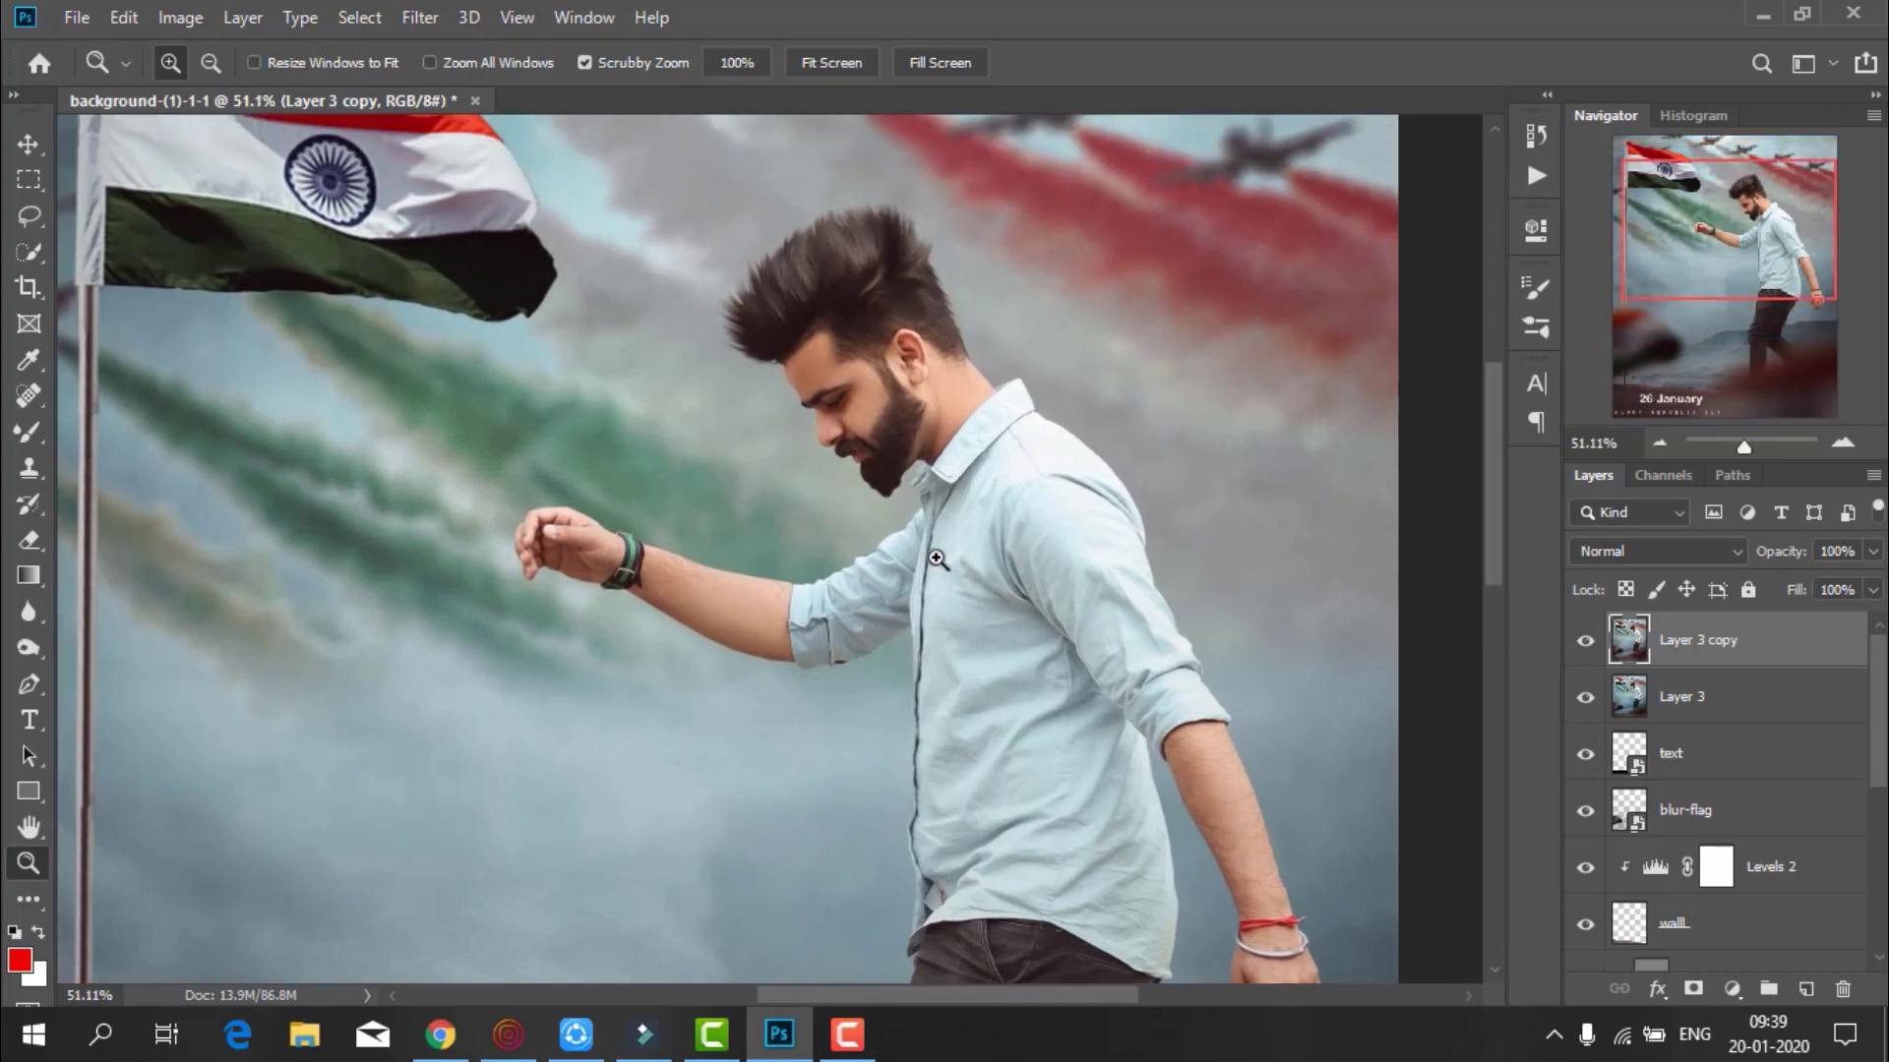
scroll(939, 623, down, 1)
scroll(939, 622, down, 4)
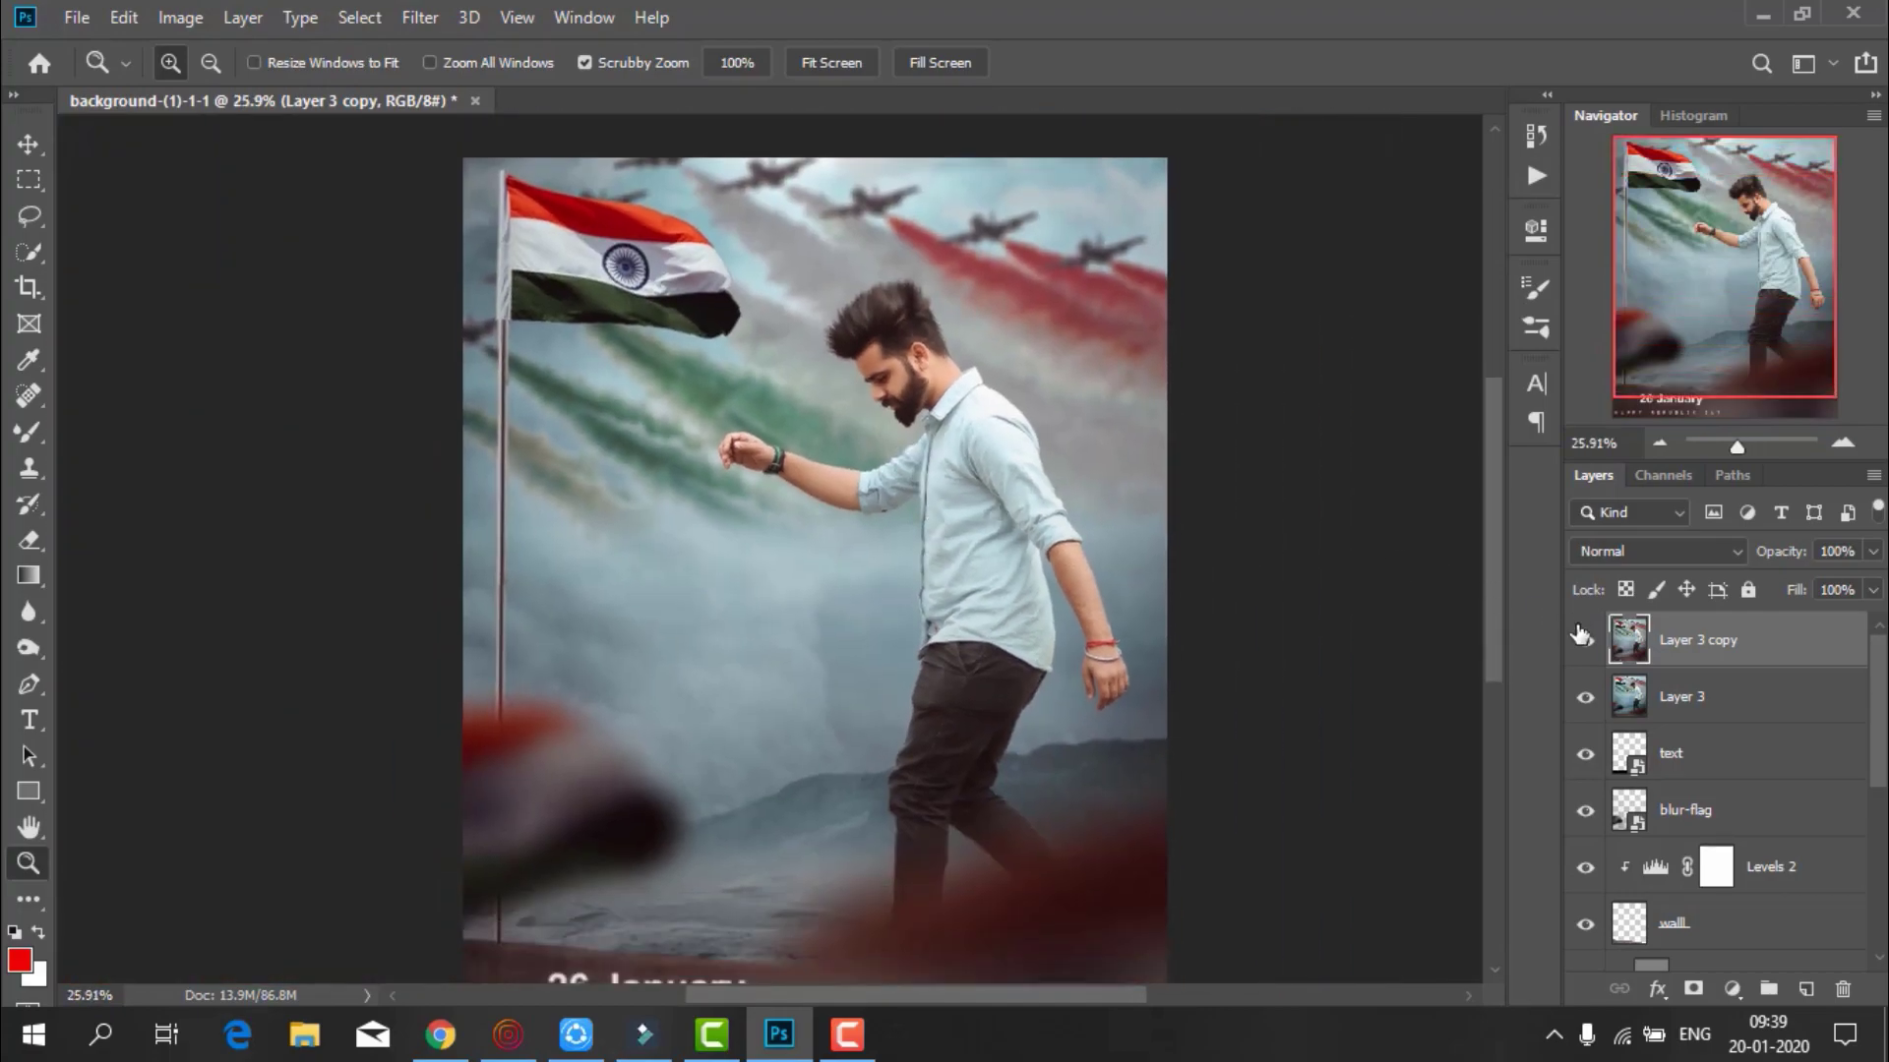
click(1586, 641)
click(831, 65)
Add a Selective Color adjustment layer with Reds set to Cyan -16, Yellow +8
click(1732, 989)
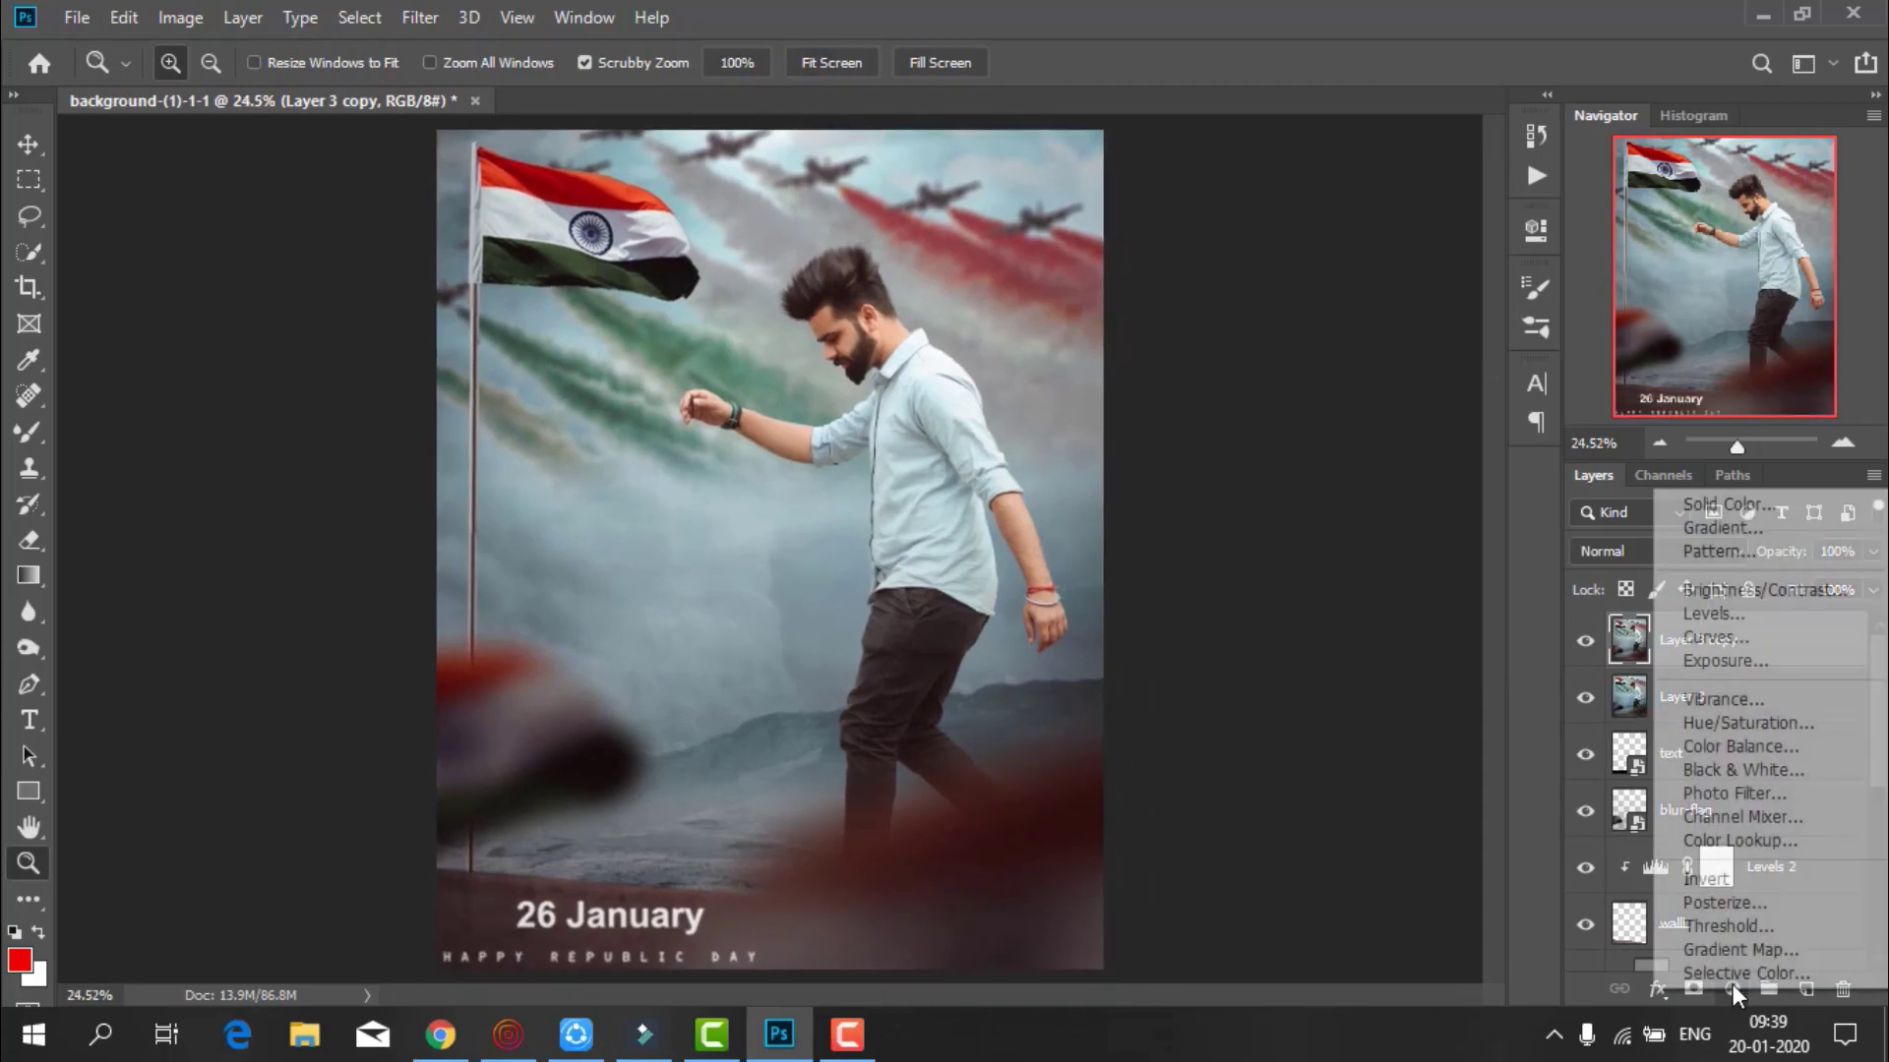
click(1723, 968)
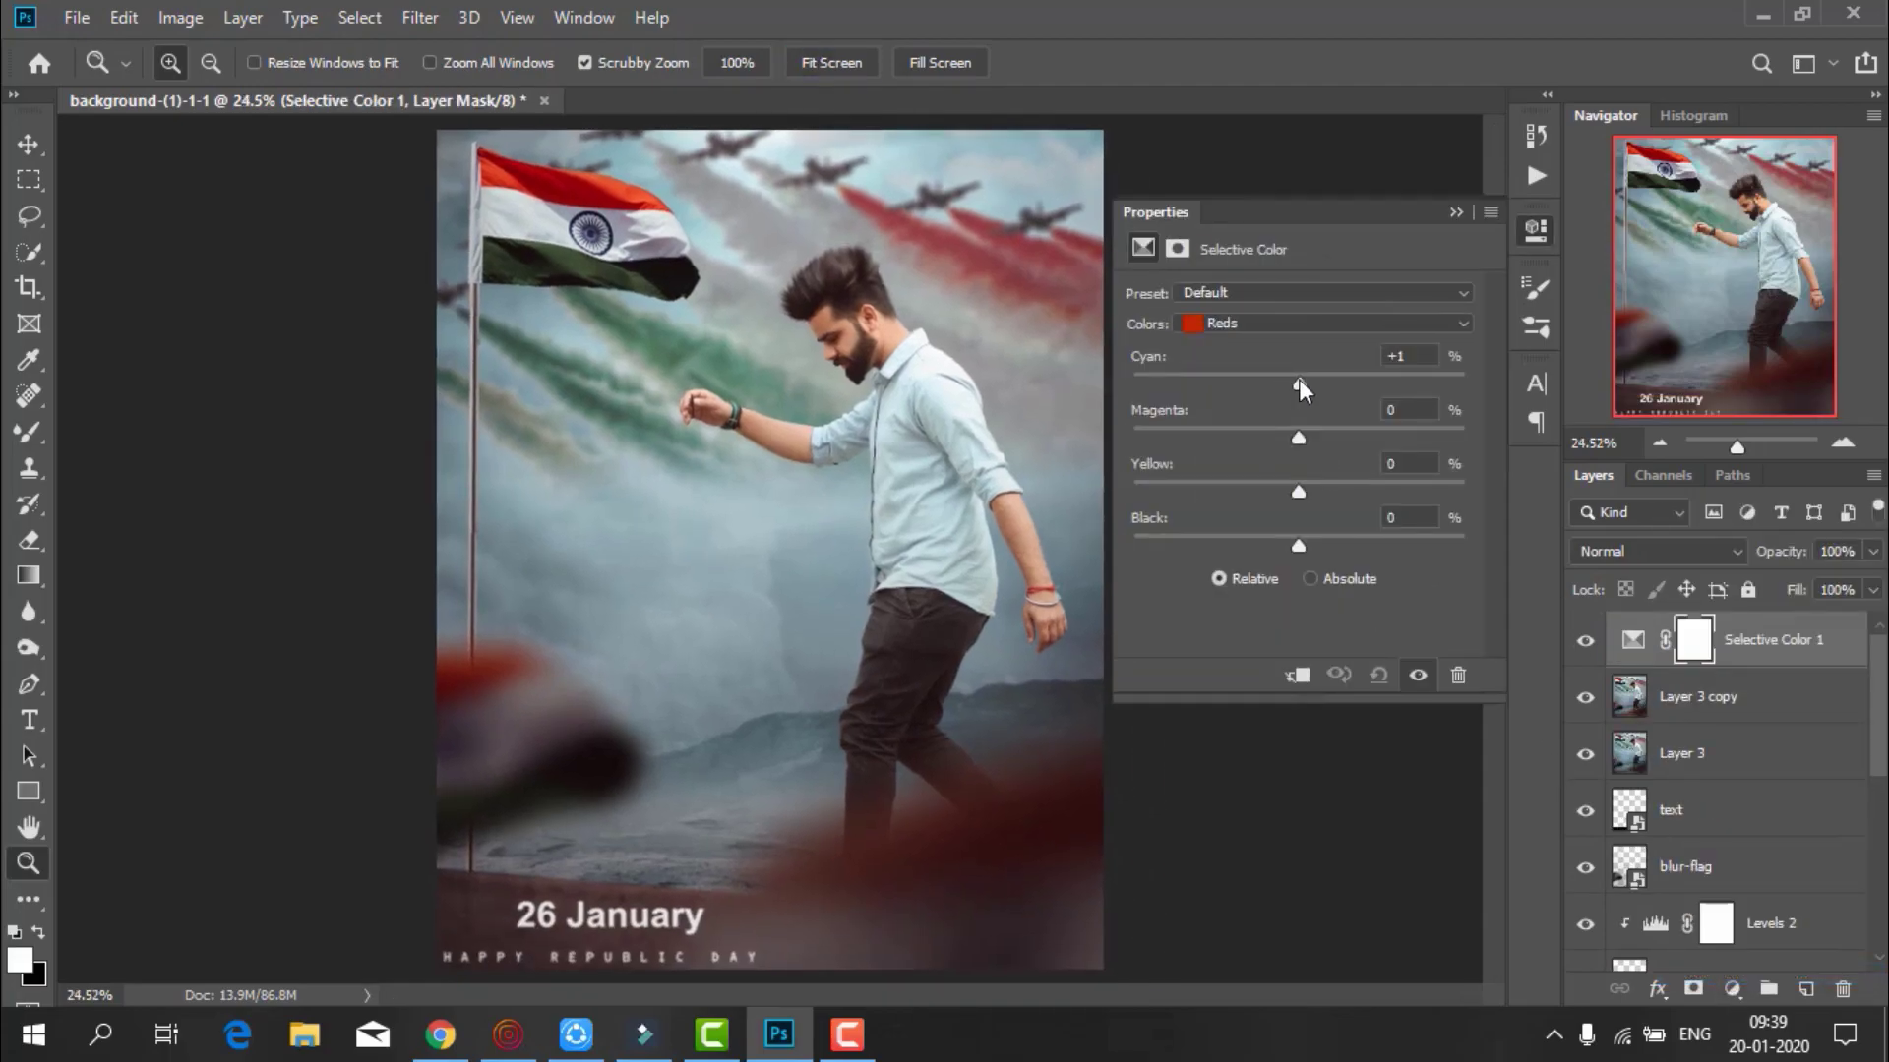
drag(1298, 380, 1277, 386)
mouse_move(1290, 484)
mouse_down()
mouse_move(1314, 484)
mouse_move(1294, 546)
mouse_up()
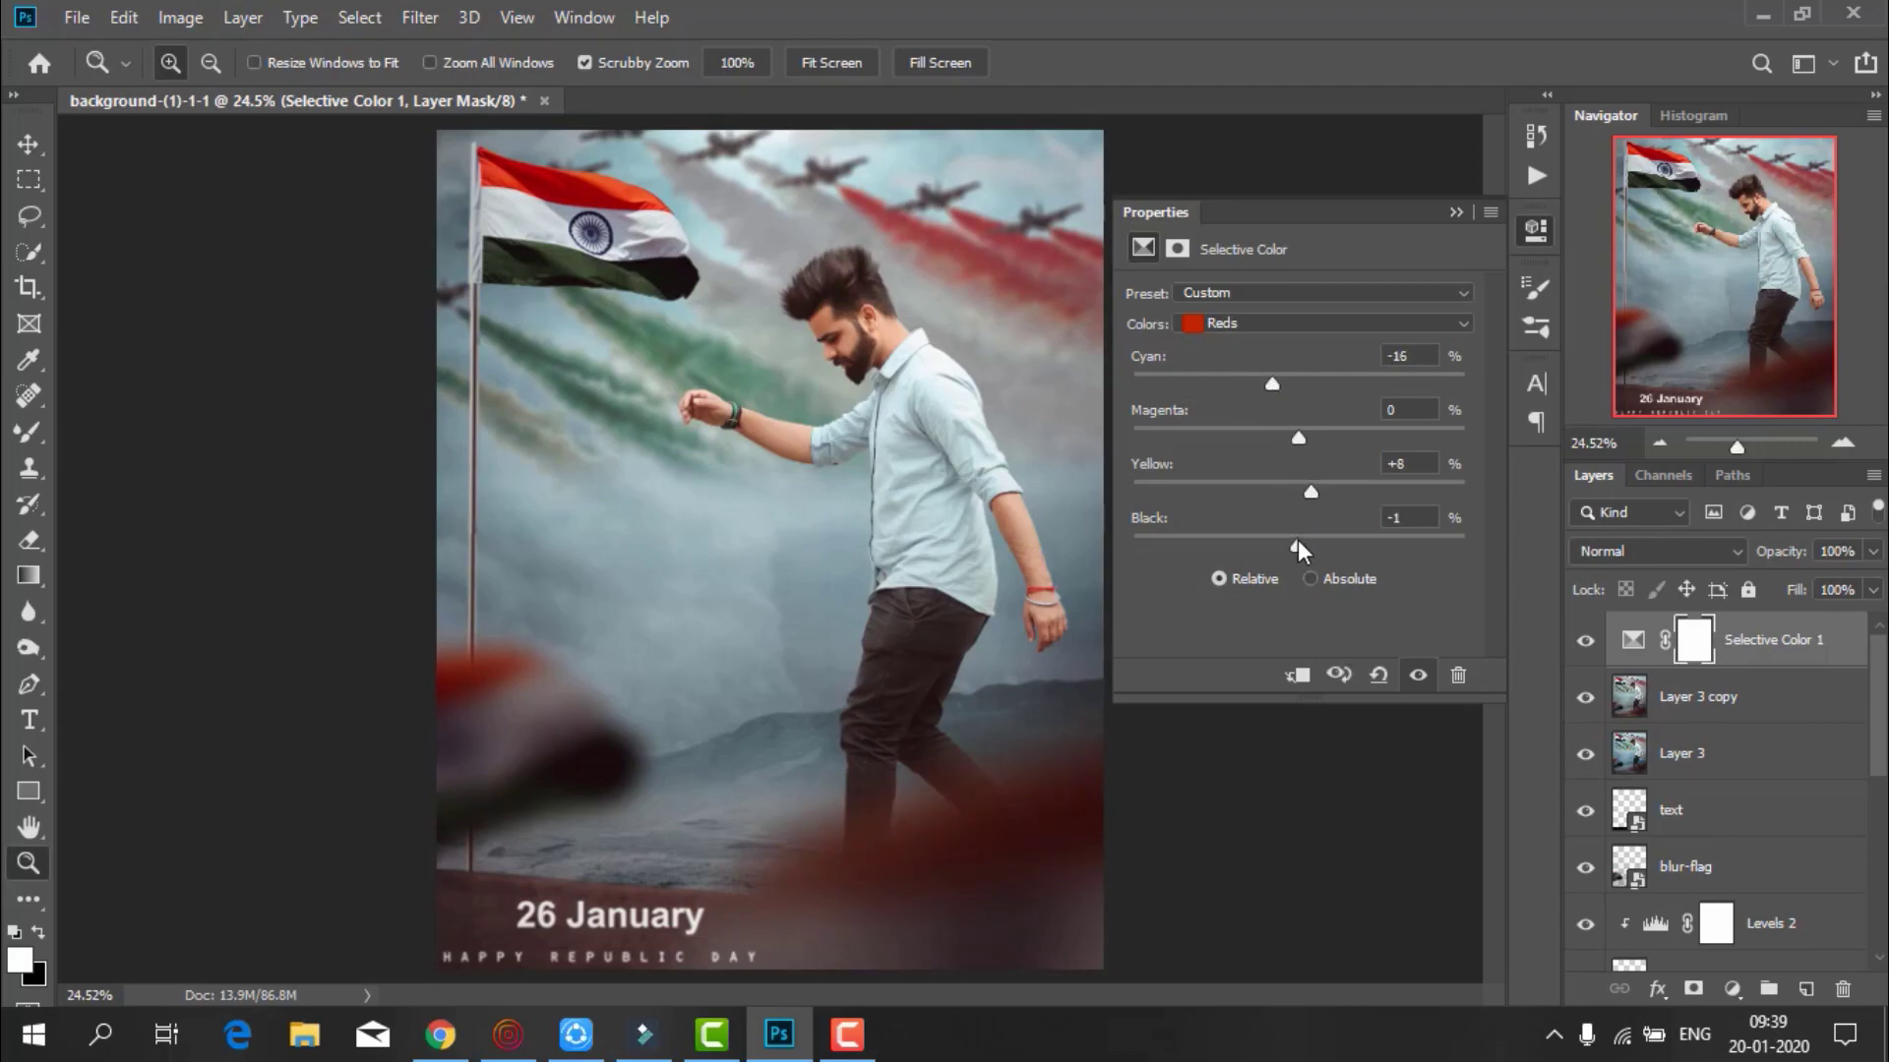
Set the Selective Color Yellows to Cyan -18 and Black -2
click(1255, 322)
click(1269, 363)
mouse_move(1279, 381)
mouse_down()
mouse_move(1235, 380)
mouse_move(1268, 385)
mouse_up()
drag(1296, 539, 1328, 539)
Adjust the Selective Color Cyans cyan slider and the Whites black slider
click(1266, 321)
click(1267, 423)
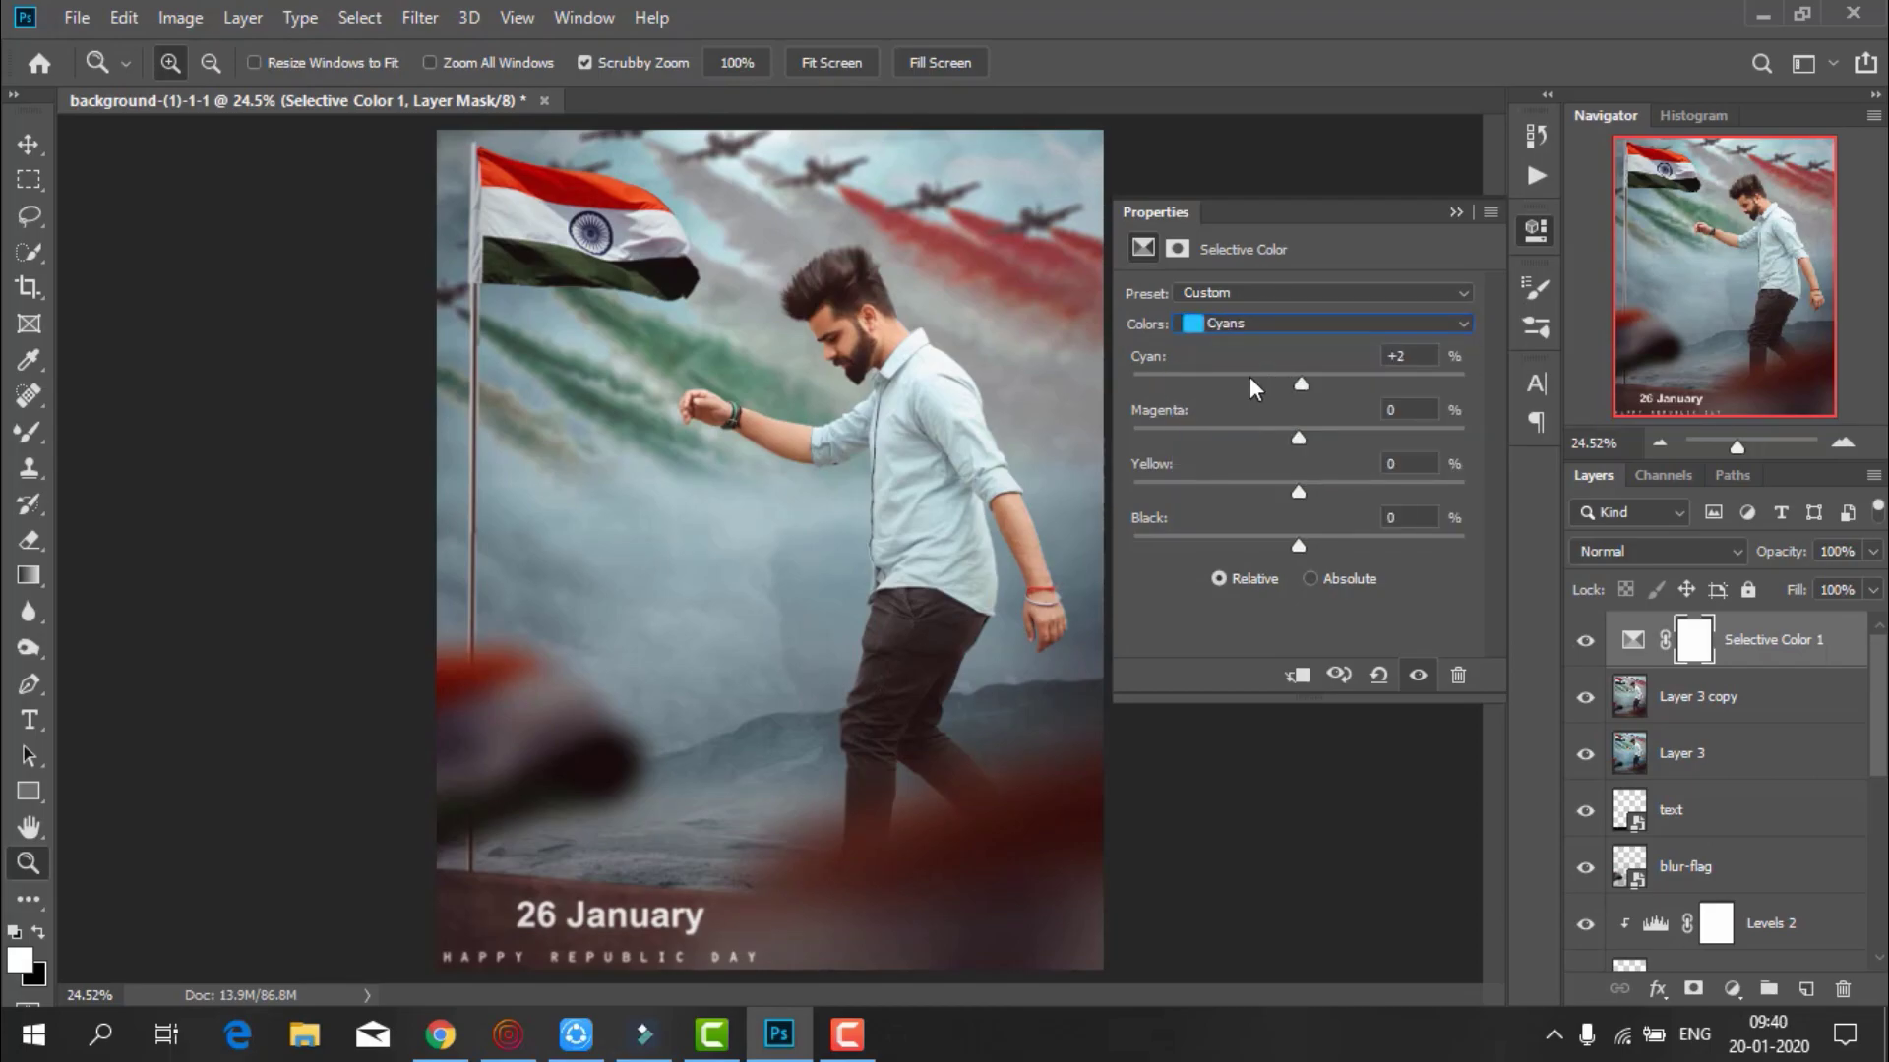
drag(1319, 384, 1288, 381)
click(1277, 322)
click(1277, 476)
mouse_move(1298, 543)
mouse_down()
mouse_move(1161, 516)
mouse_move(1265, 523)
mouse_up()
Set the Selective Color Blacks to Cyan +2, Magenta -1, Yellow -4, Black -5
click(1279, 325)
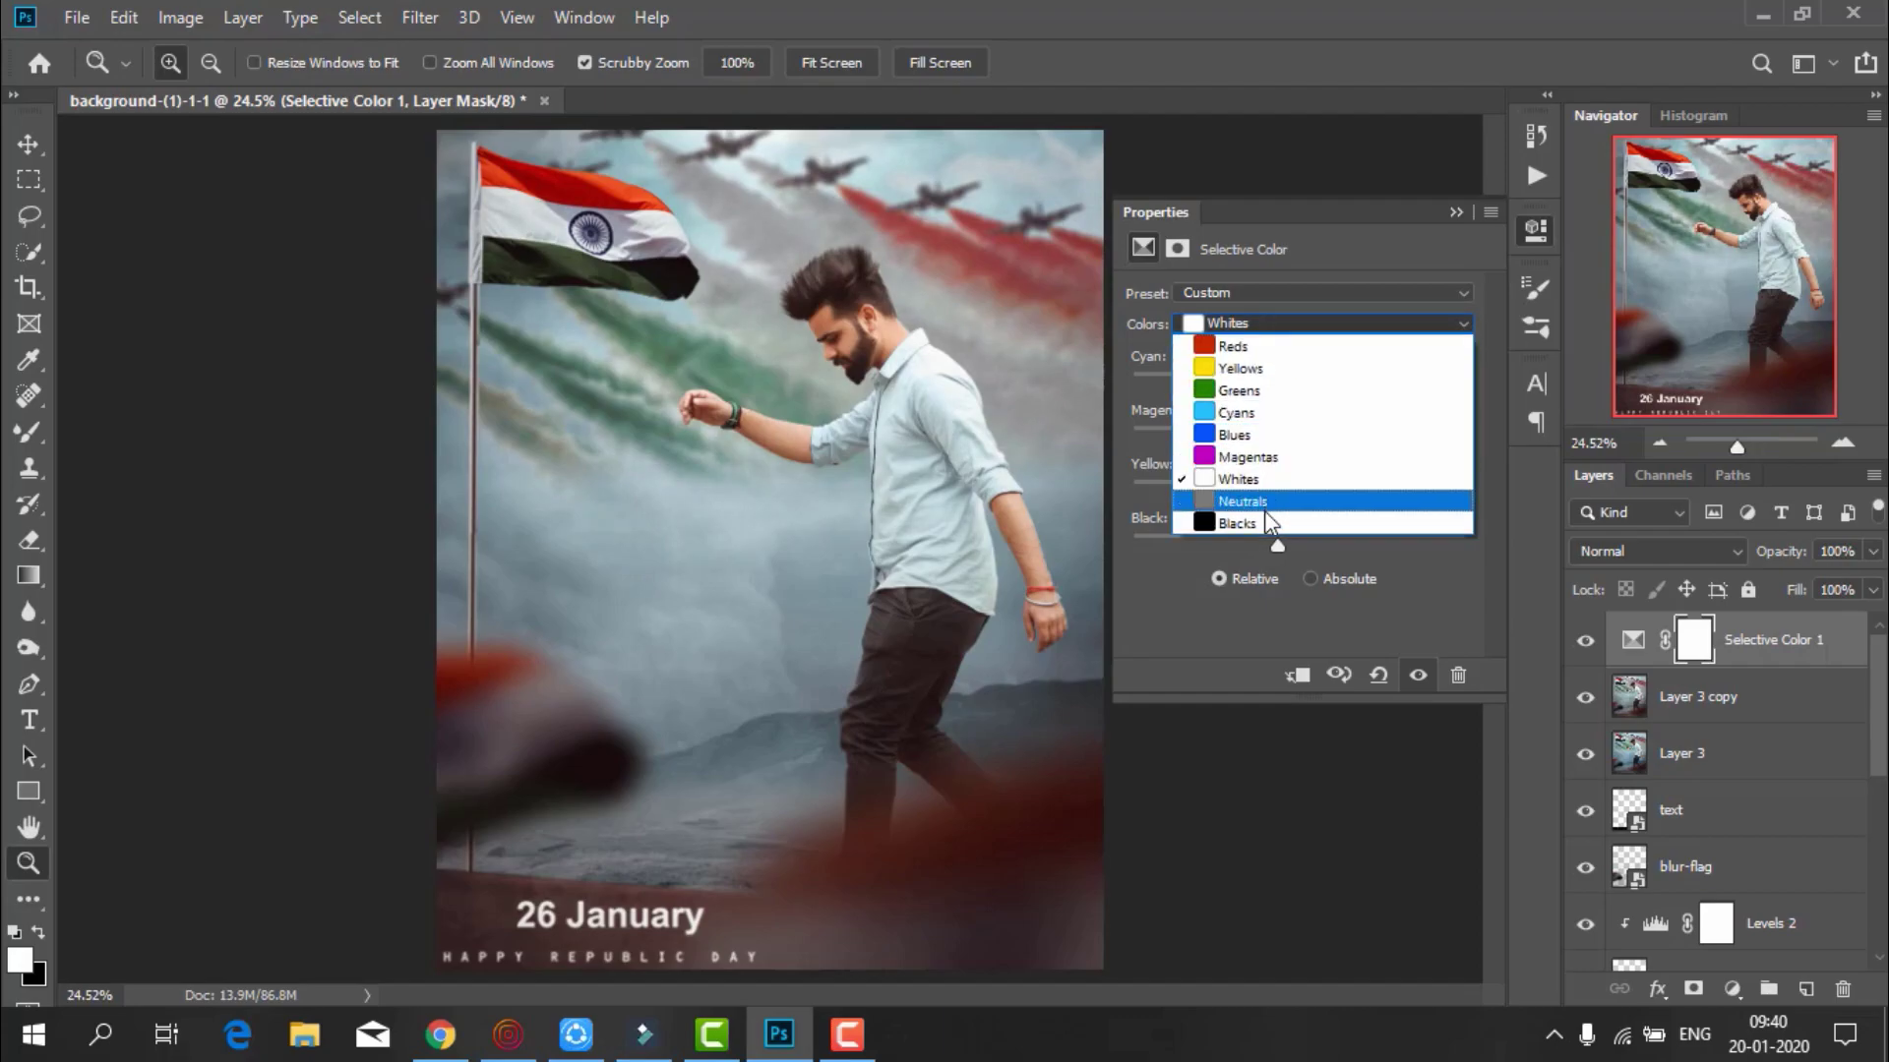
click(1265, 512)
drag(1296, 547, 1295, 547)
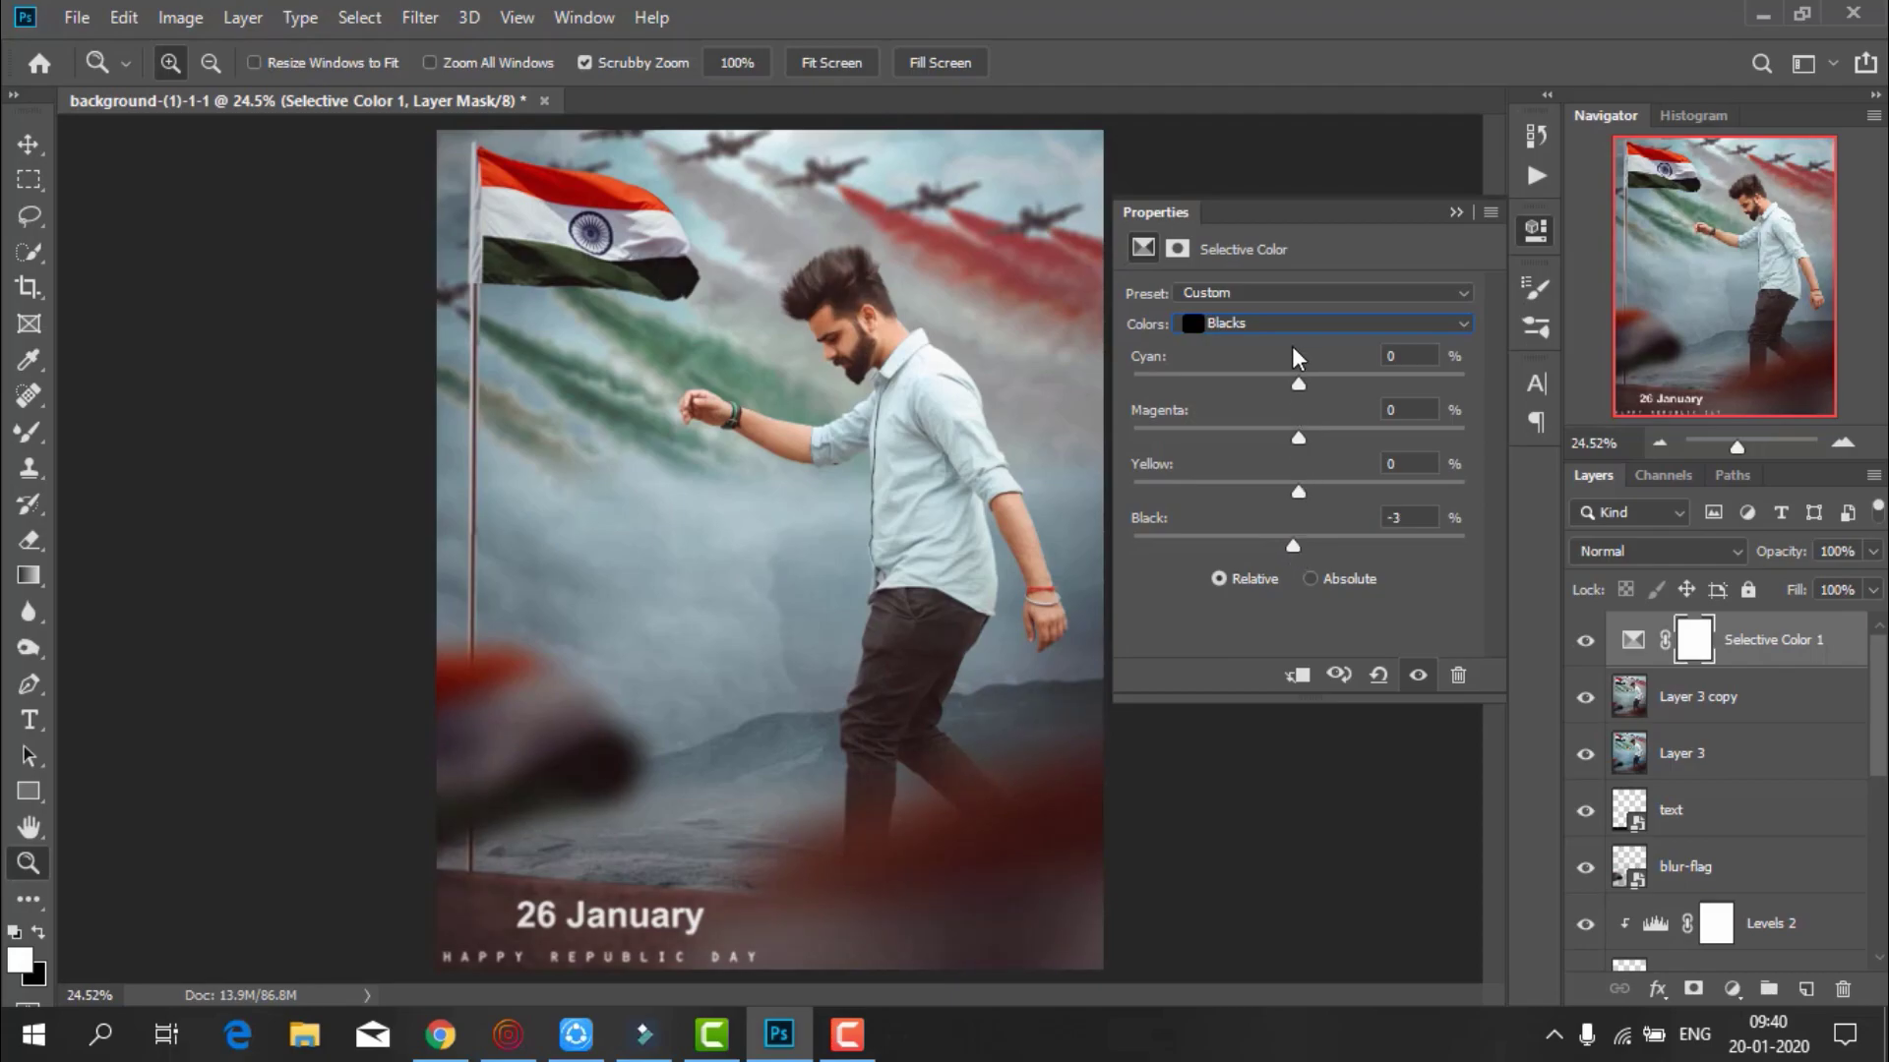
drag(1299, 381, 1302, 382)
drag(1300, 433, 1294, 481)
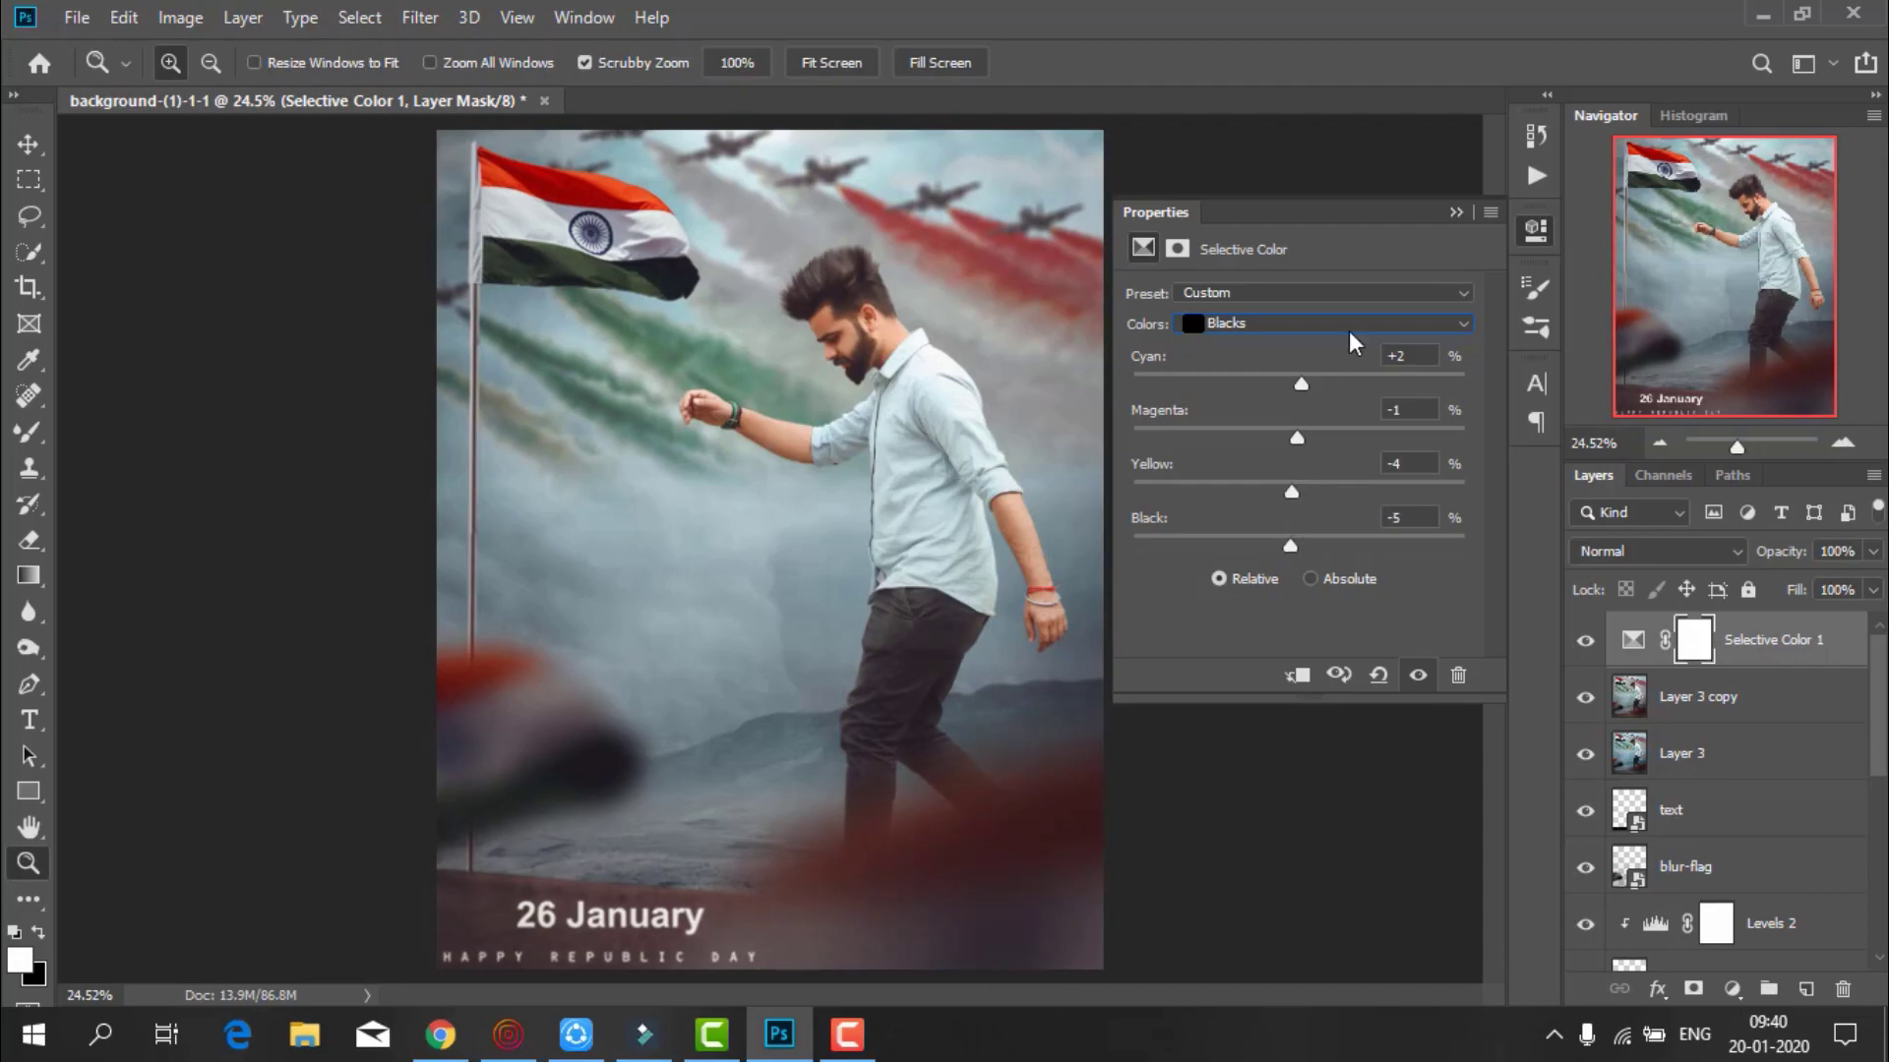
click(1454, 212)
Zoom in and toggle Selective Color 1 to compare, then fit the poster in view
mouse_move(946, 384)
mouse_down()
mouse_move(1087, 497)
mouse_move(958, 434)
mouse_up()
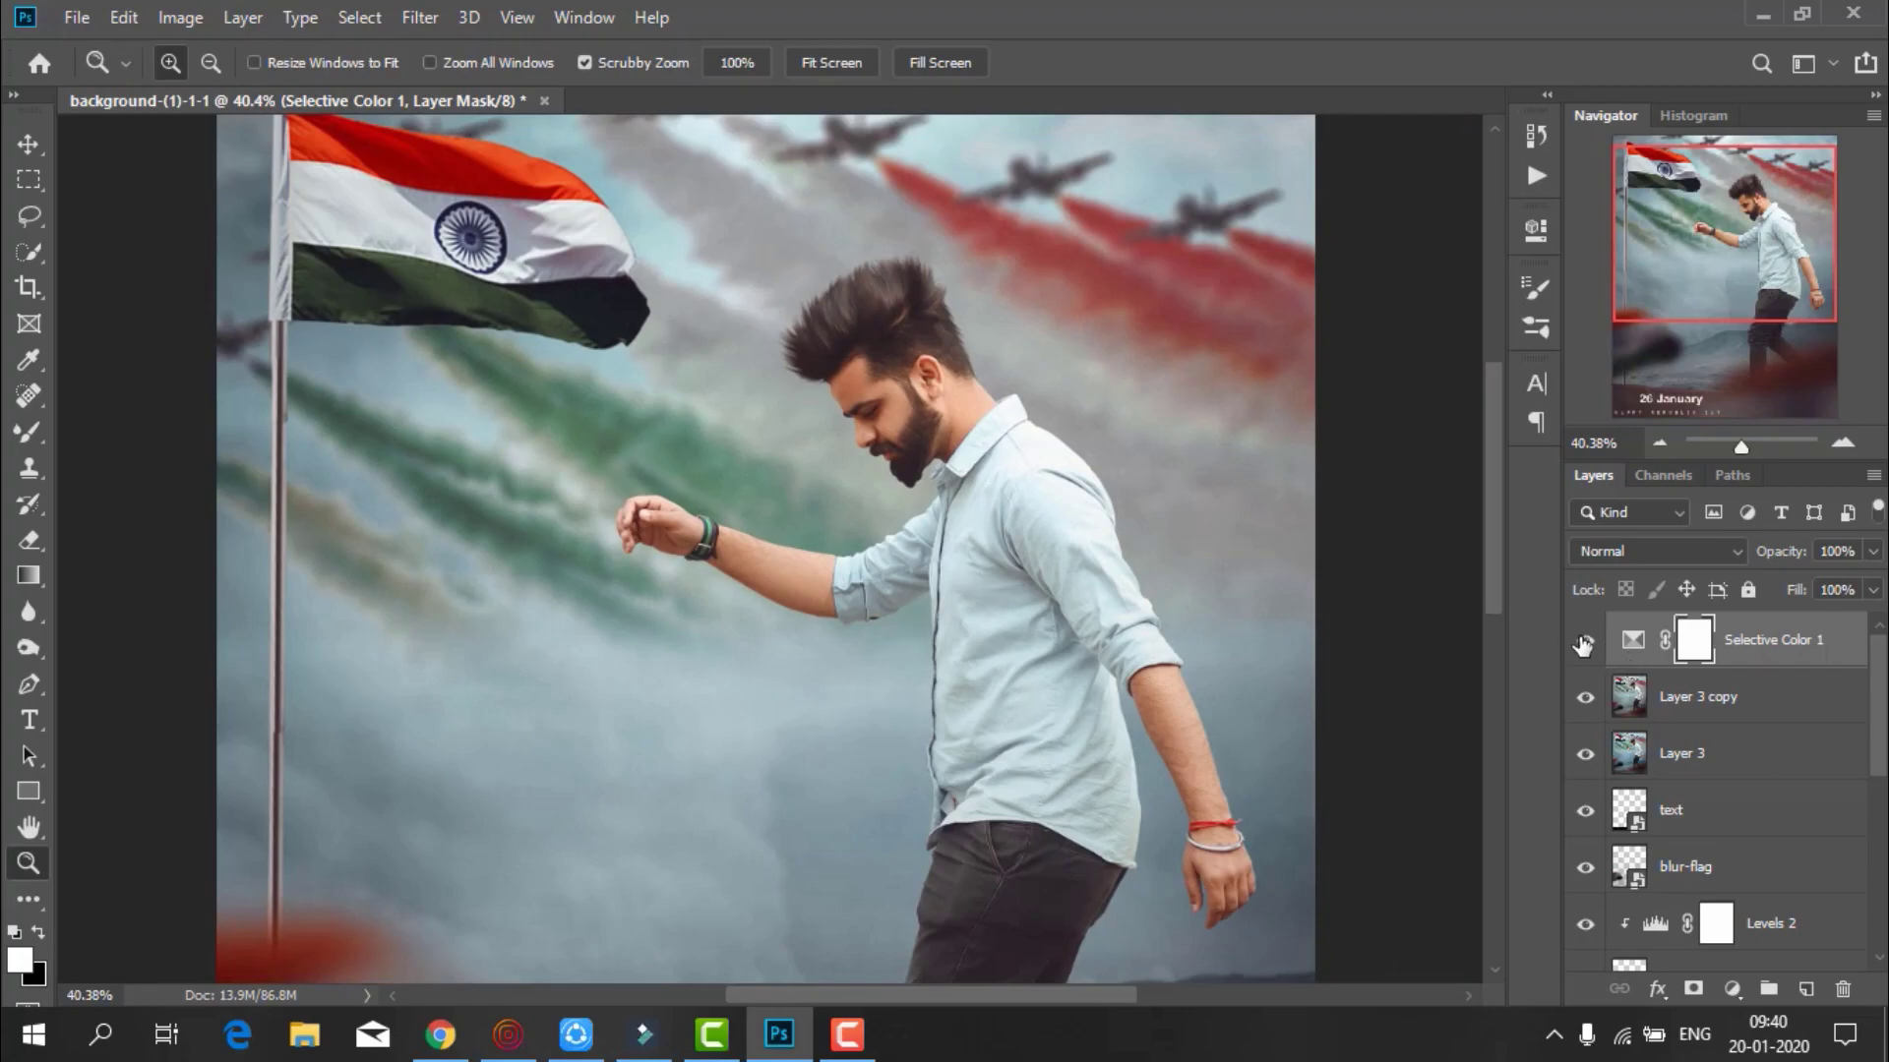
click(1586, 646)
click(1586, 645)
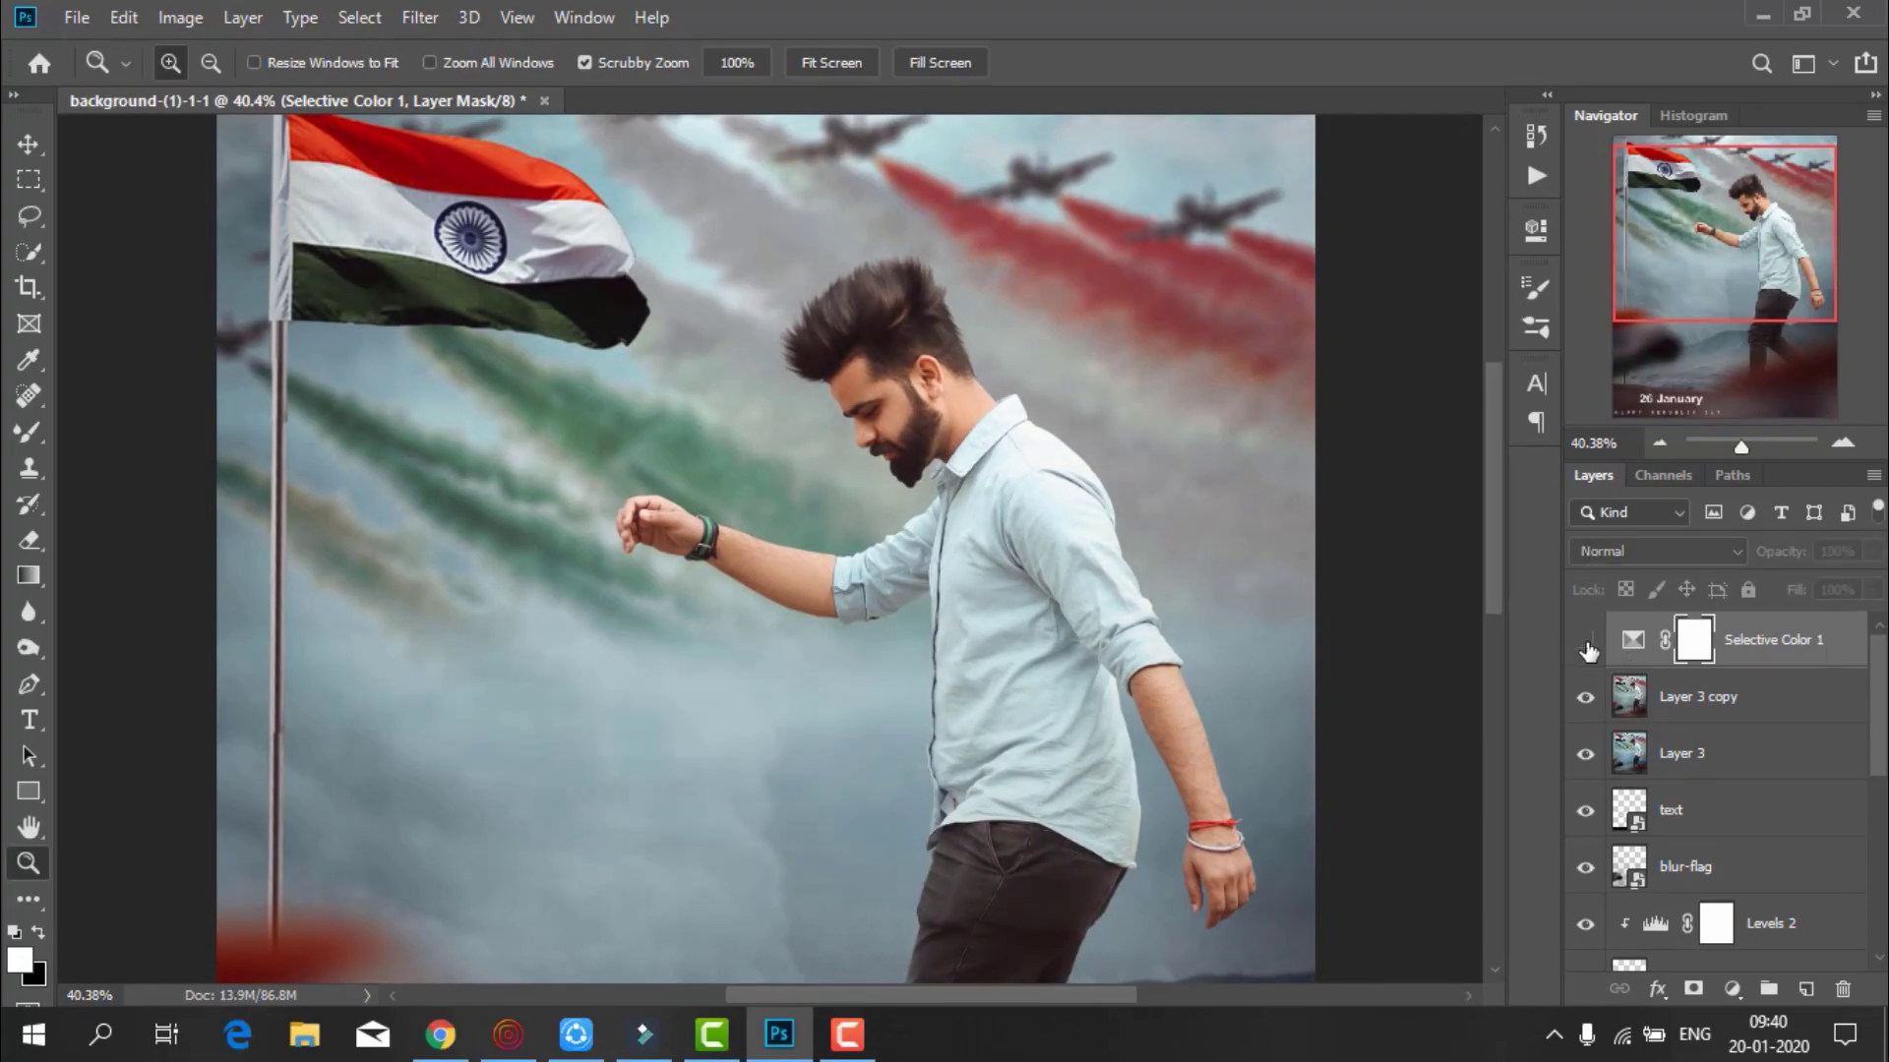
click(1586, 646)
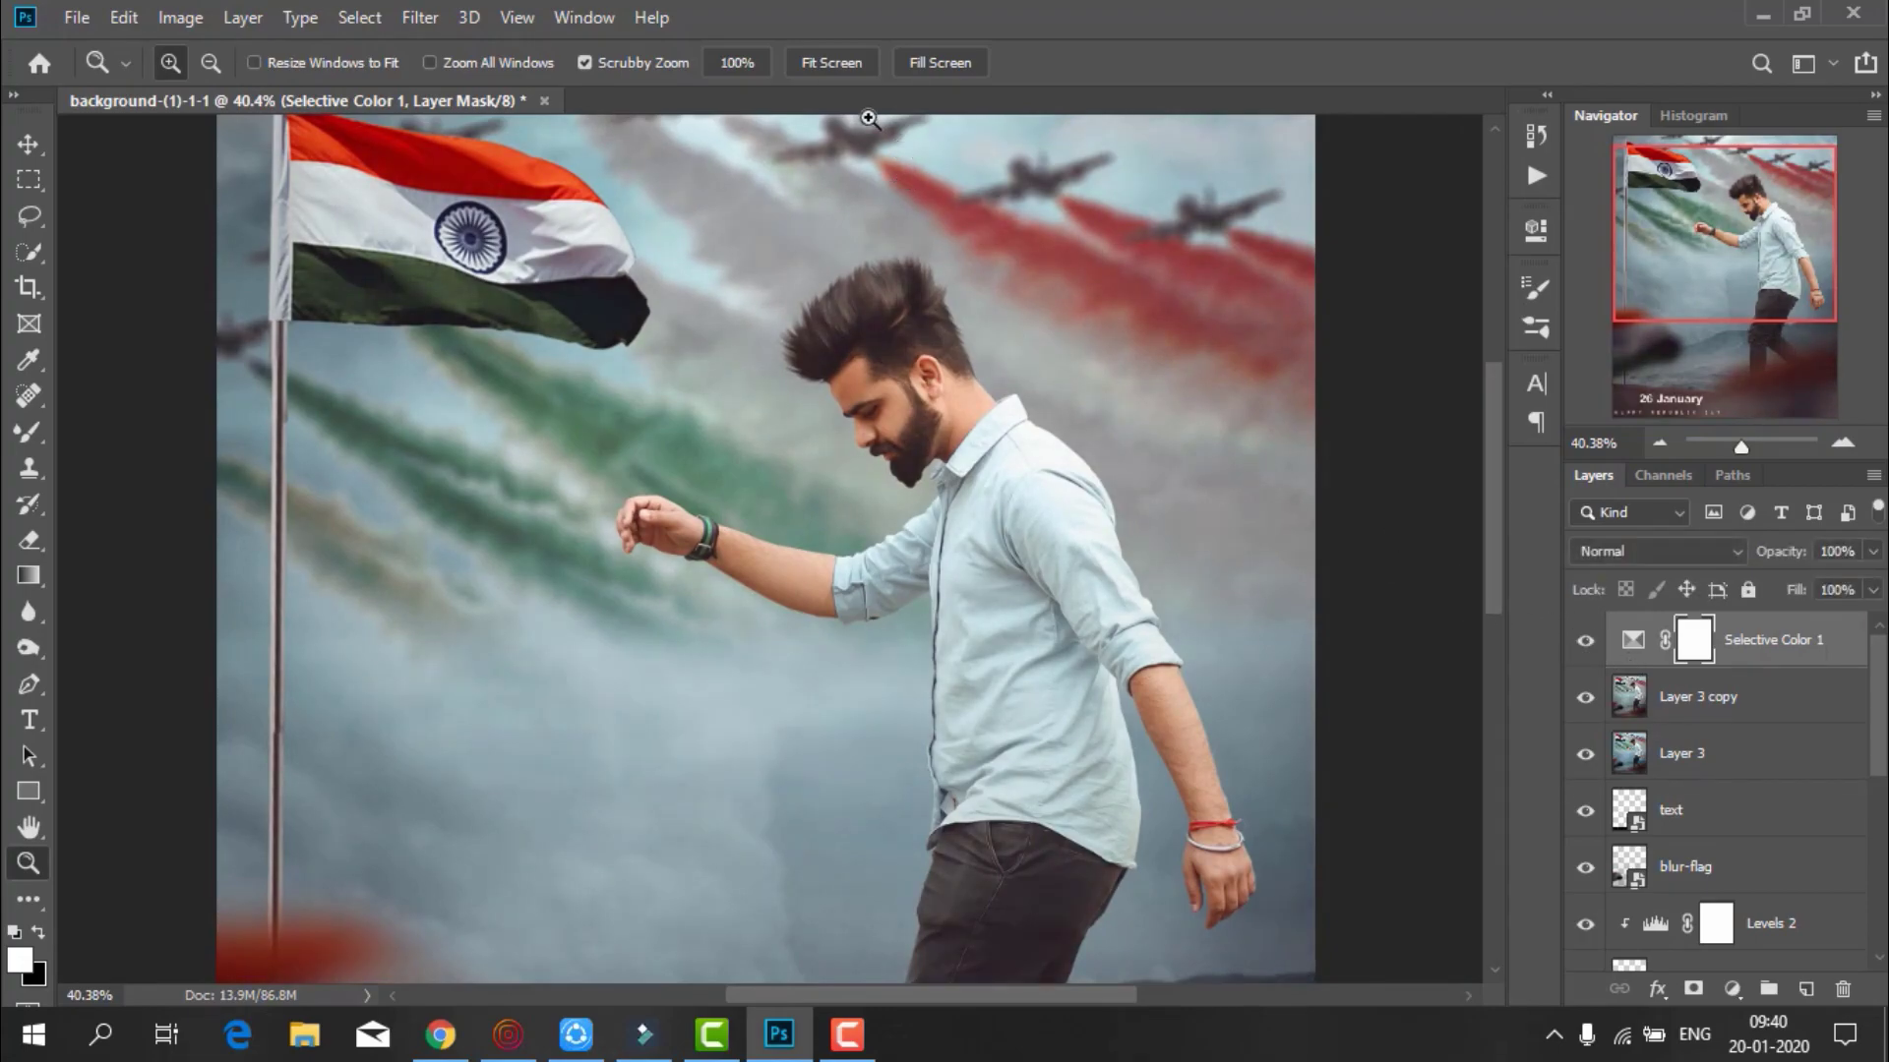
click(821, 65)
Merge Selective Color 1 down into Layer 3 copy, hide Layer 3, and open Save for Web
right_click(1770, 644)
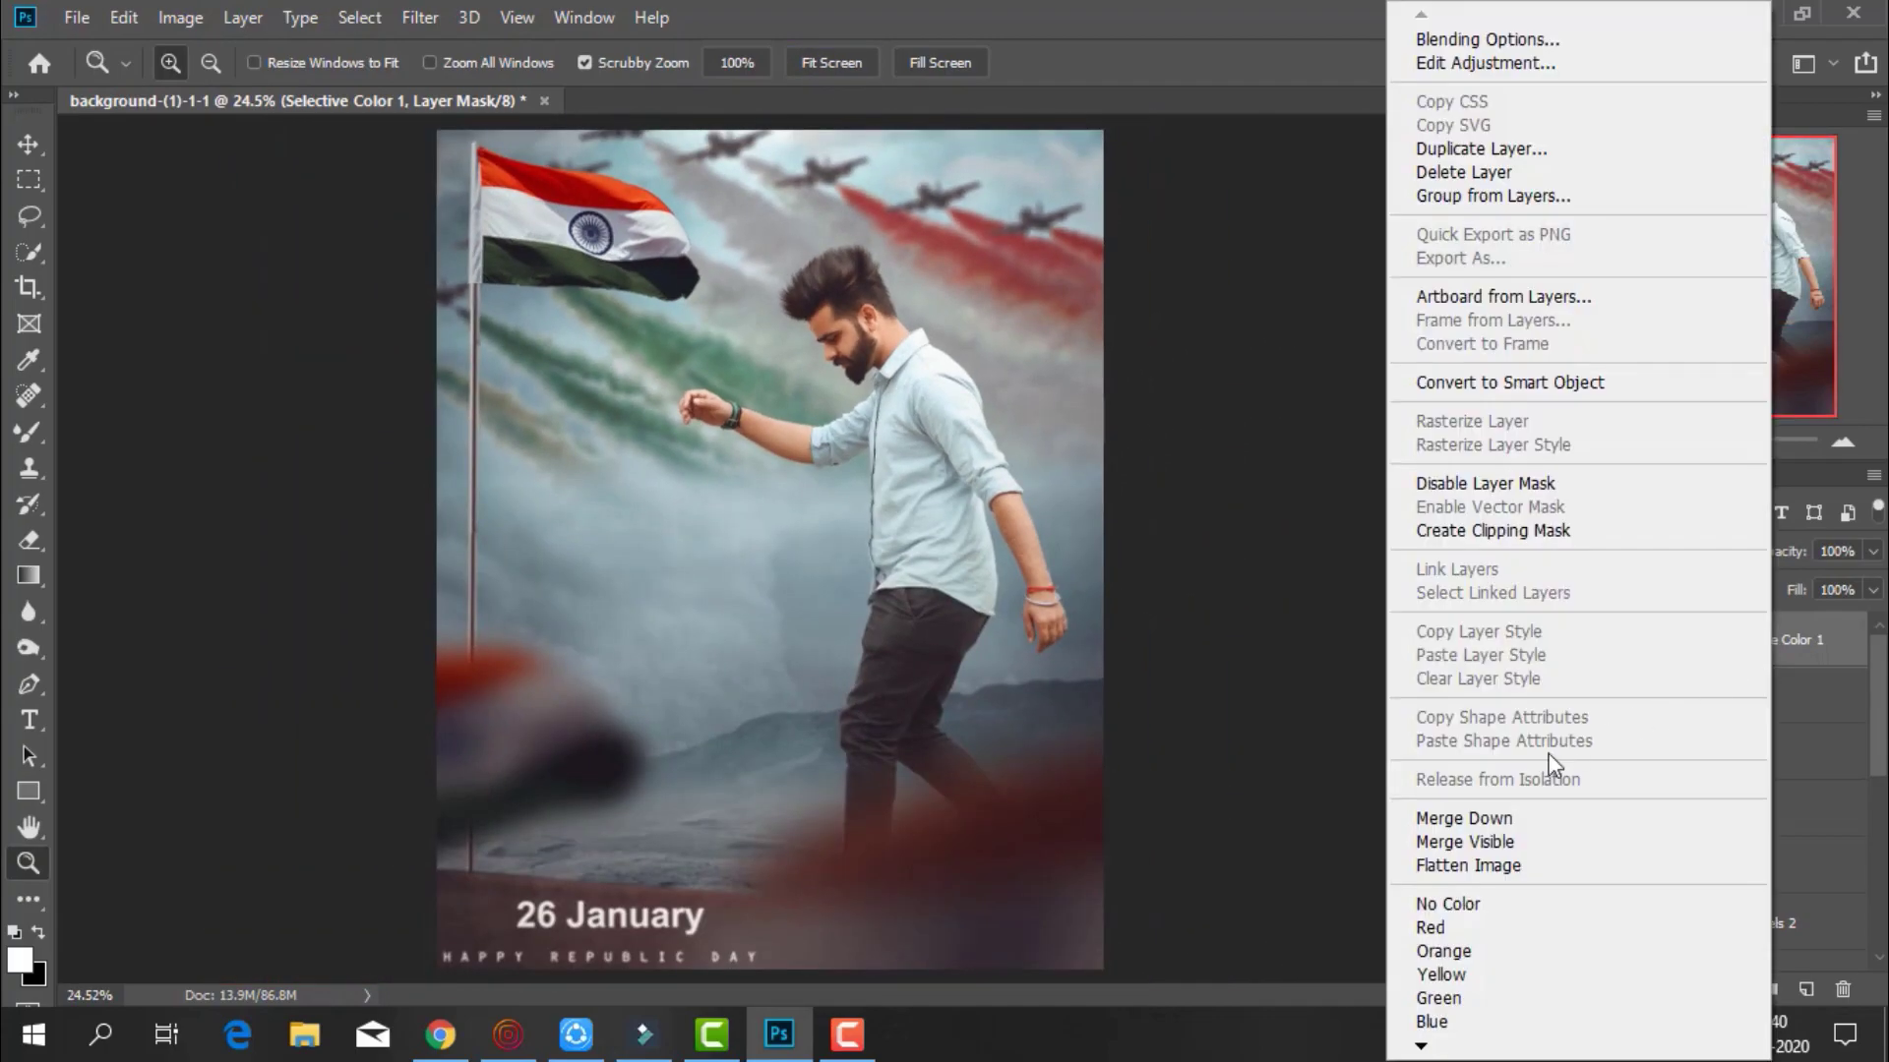
click(1465, 819)
click(1584, 644)
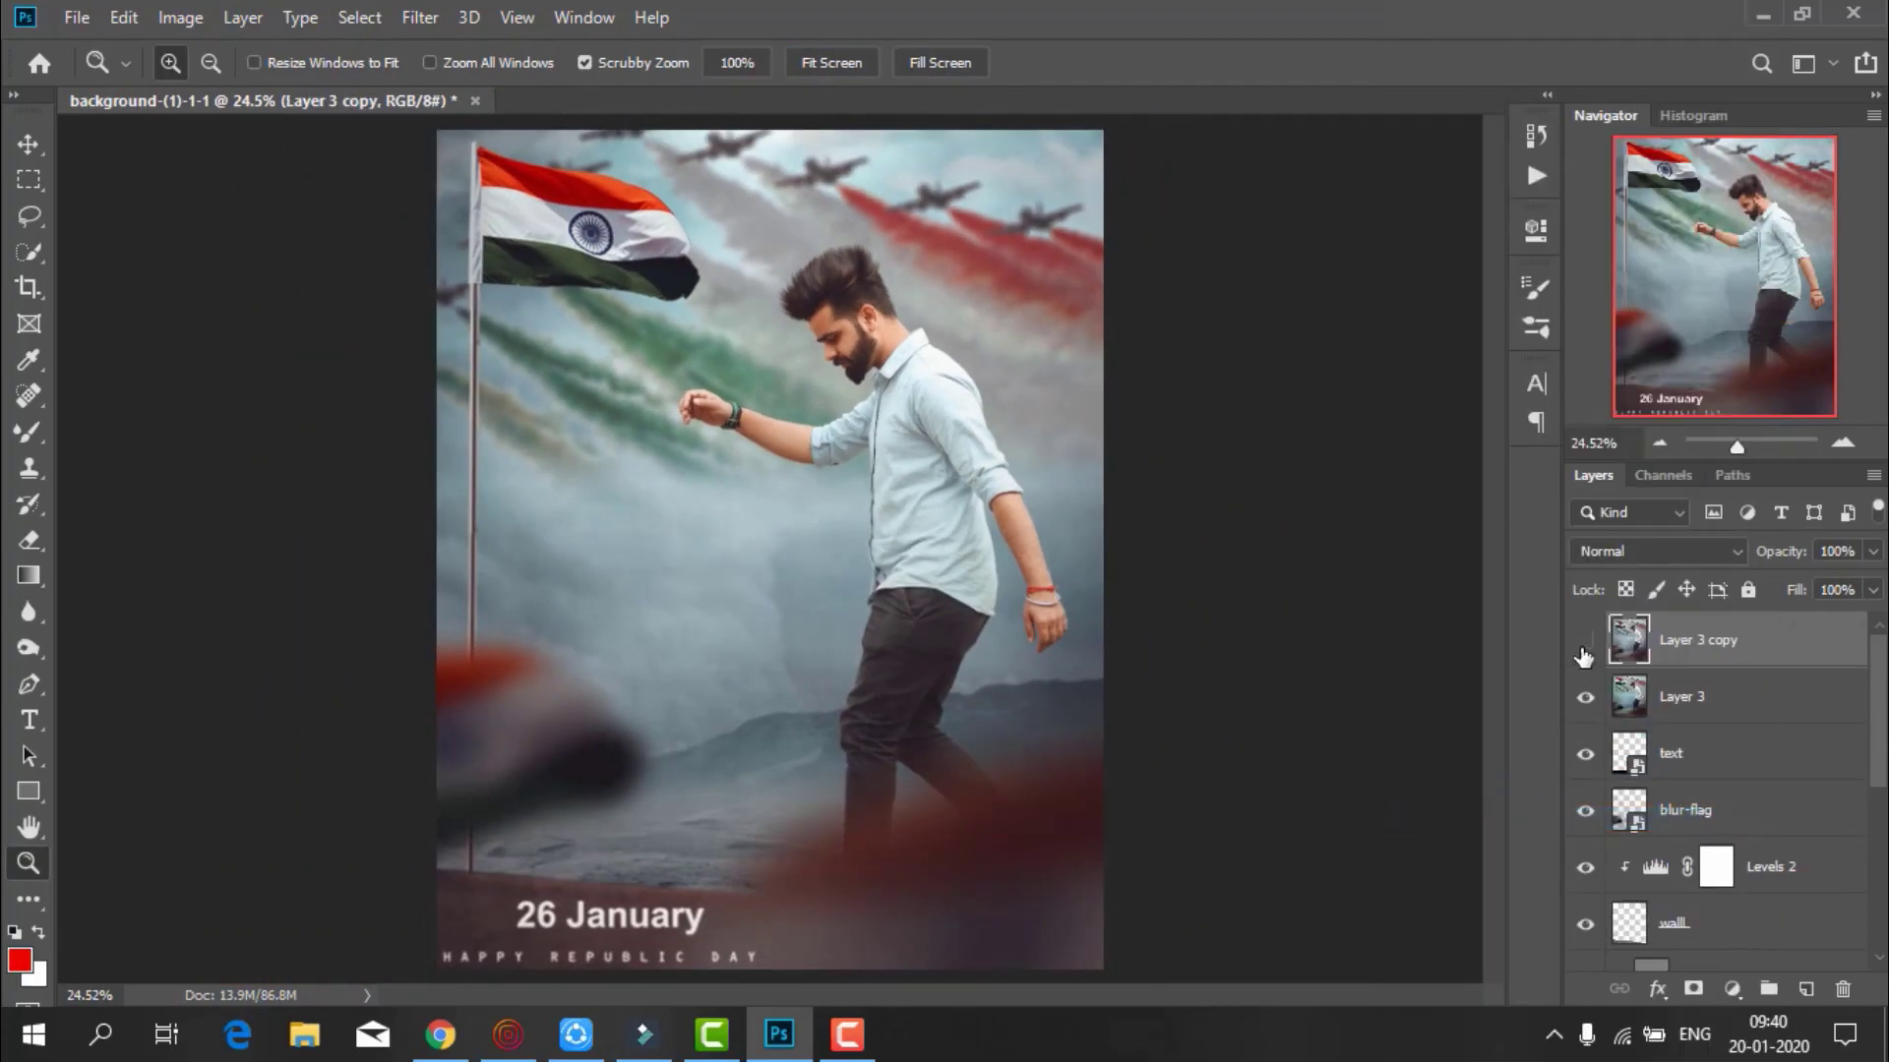
click(1585, 644)
click(1585, 644)
click(1583, 700)
key(ctrl+alt+shift+s)
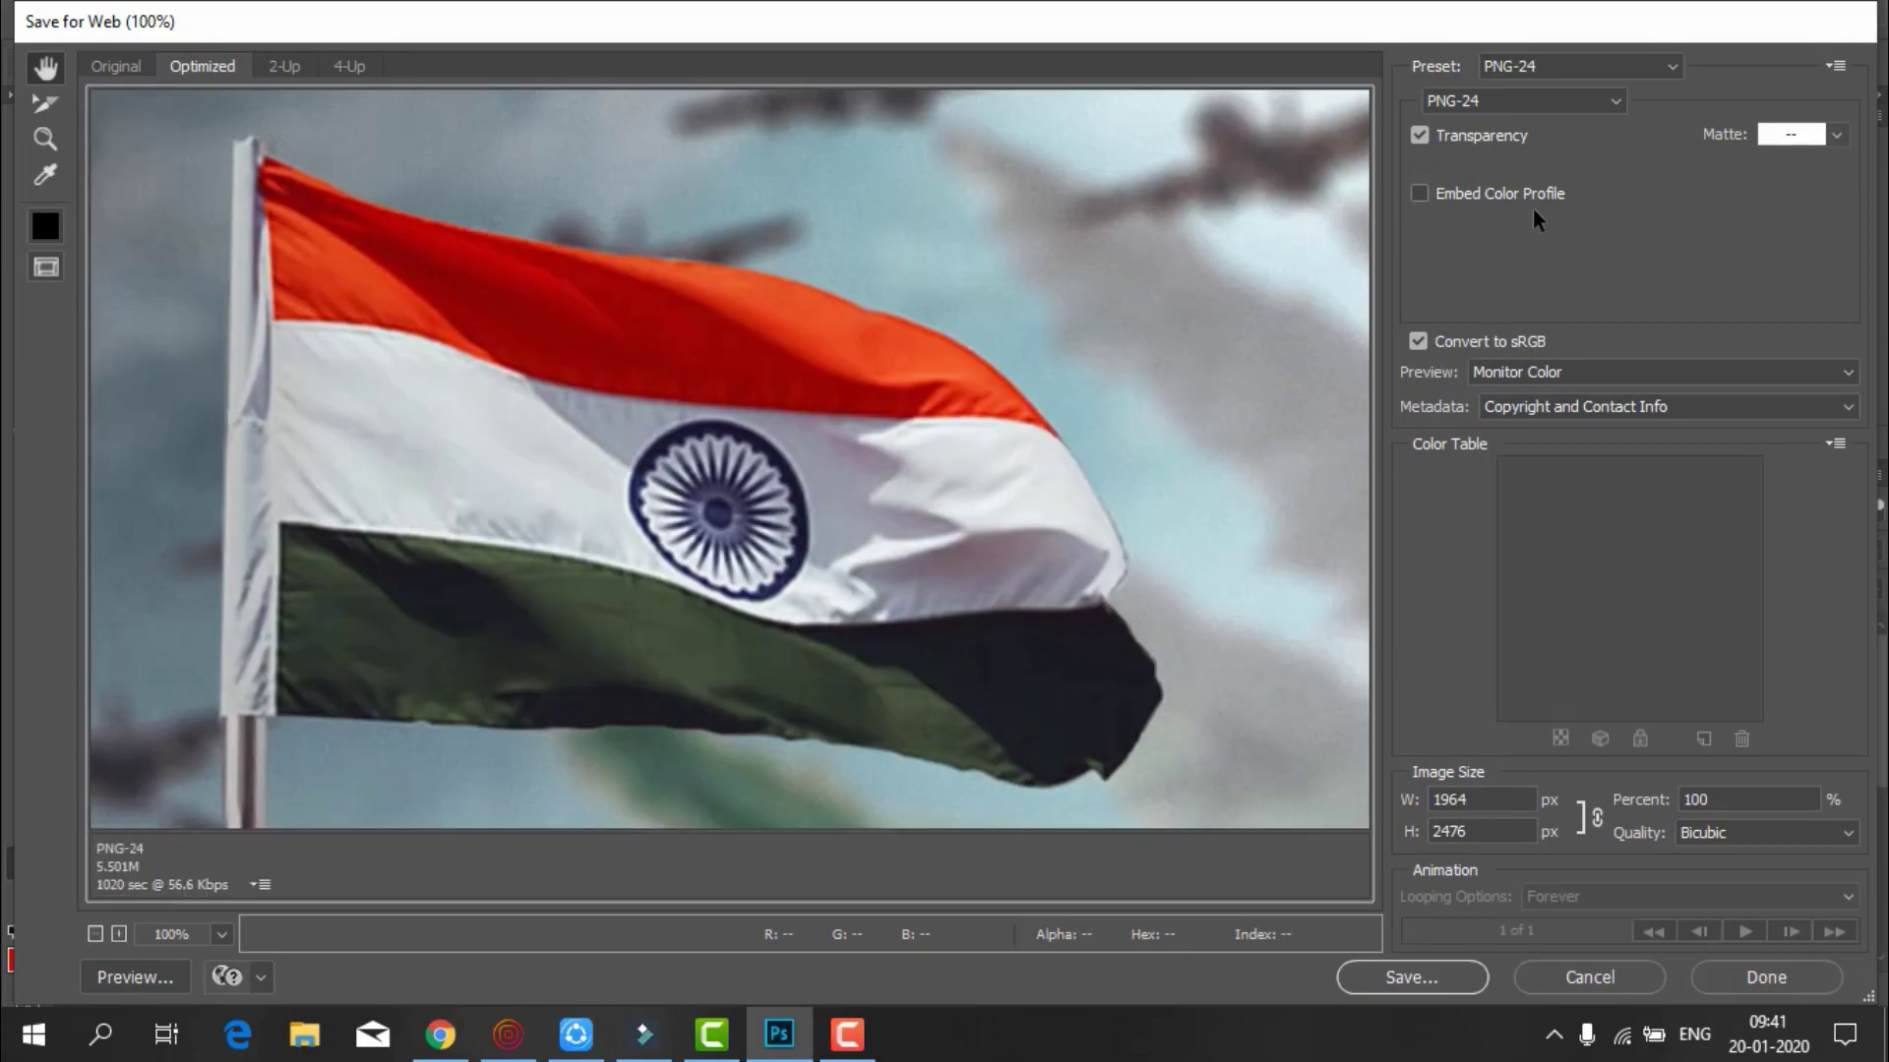
Set the export to JPEG High at quality 96 with the preview fit on screen
click(1562, 67)
click(1527, 240)
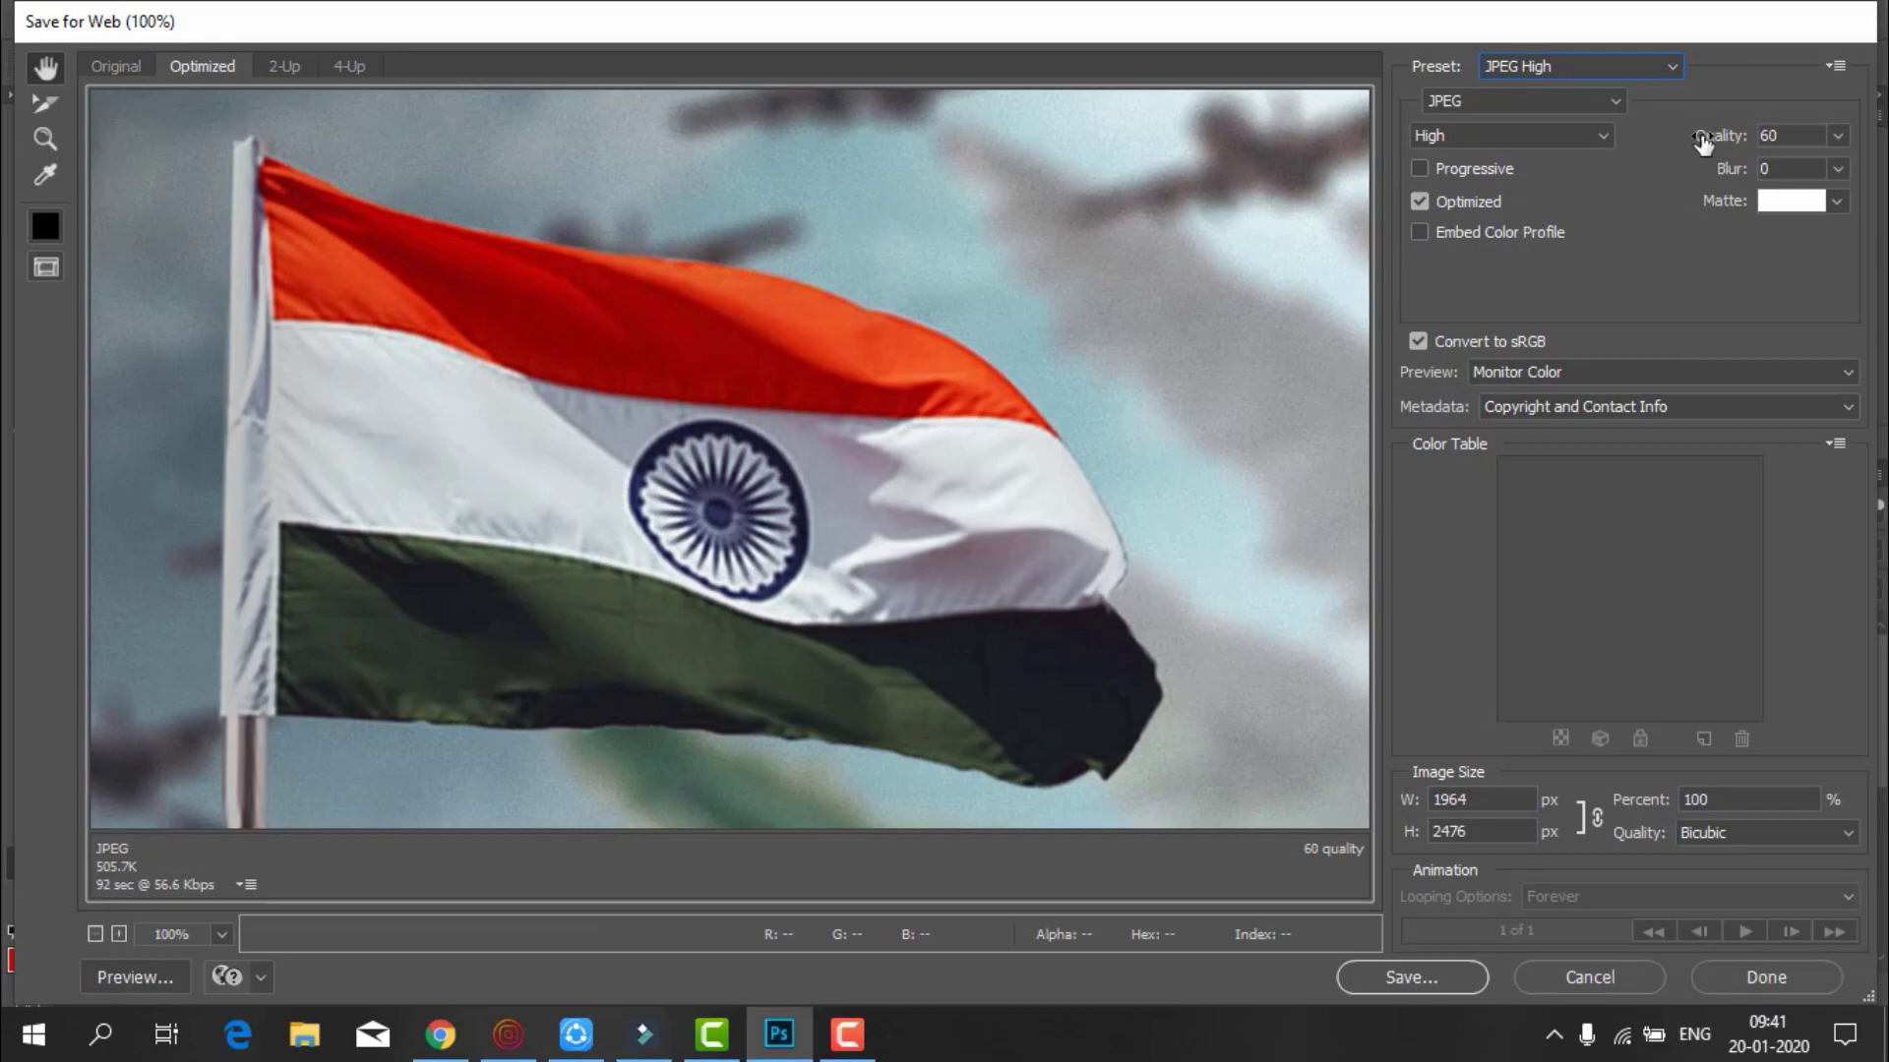
drag(1703, 142, 1738, 143)
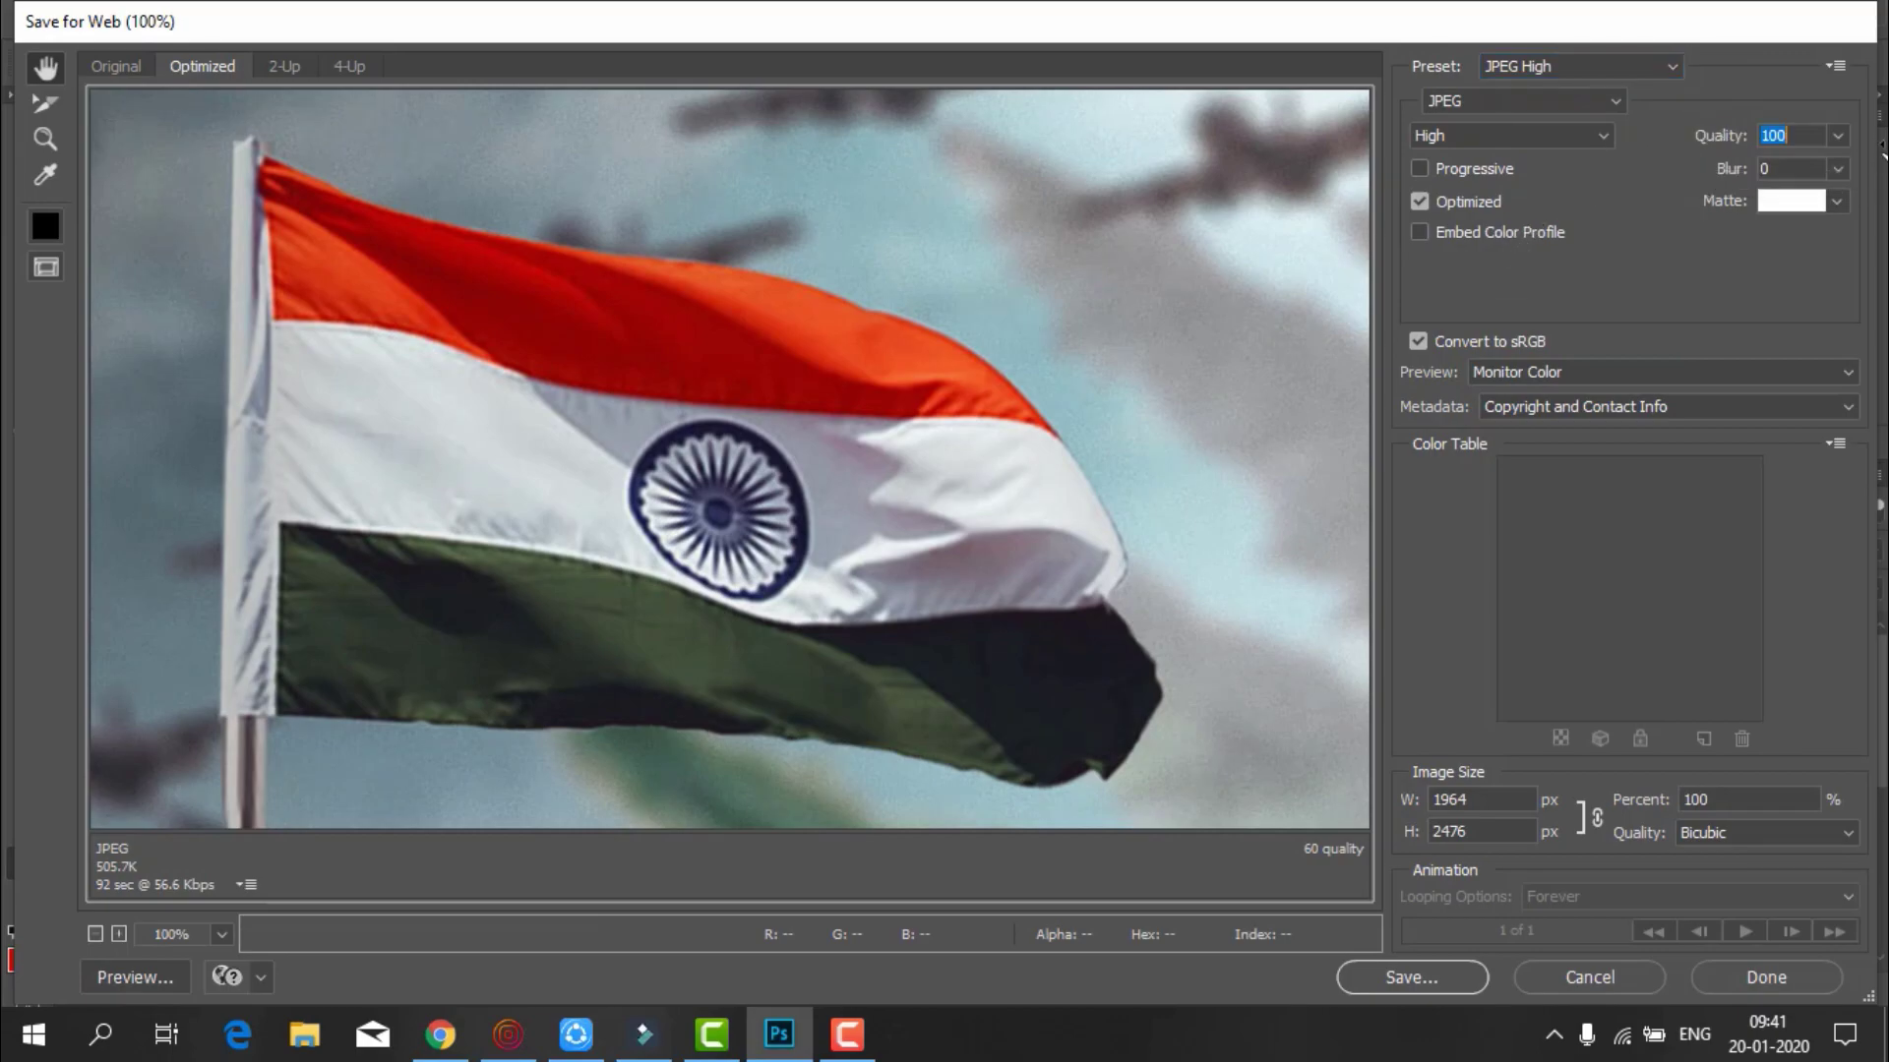
right_click(1231, 336)
right_click(1226, 421)
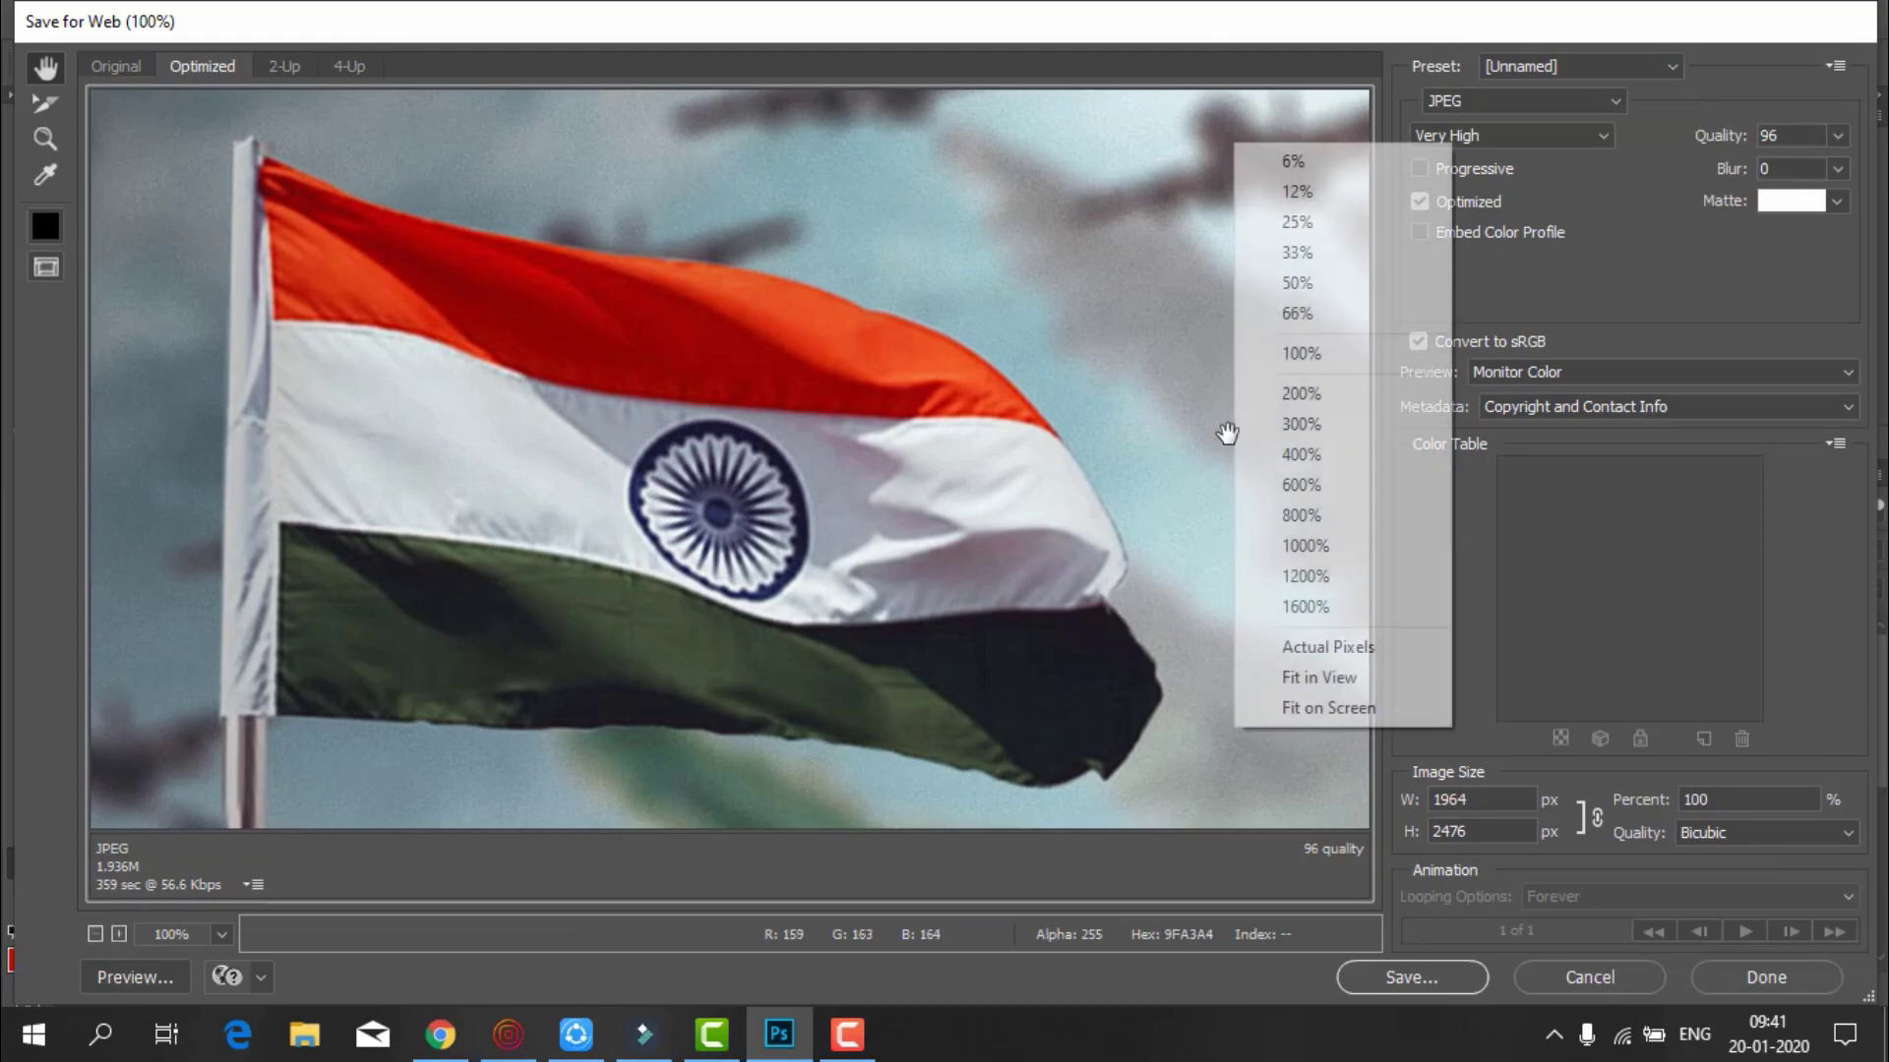
click(1302, 709)
Save the JPEG into the Pictures > Photo folder
click(1387, 980)
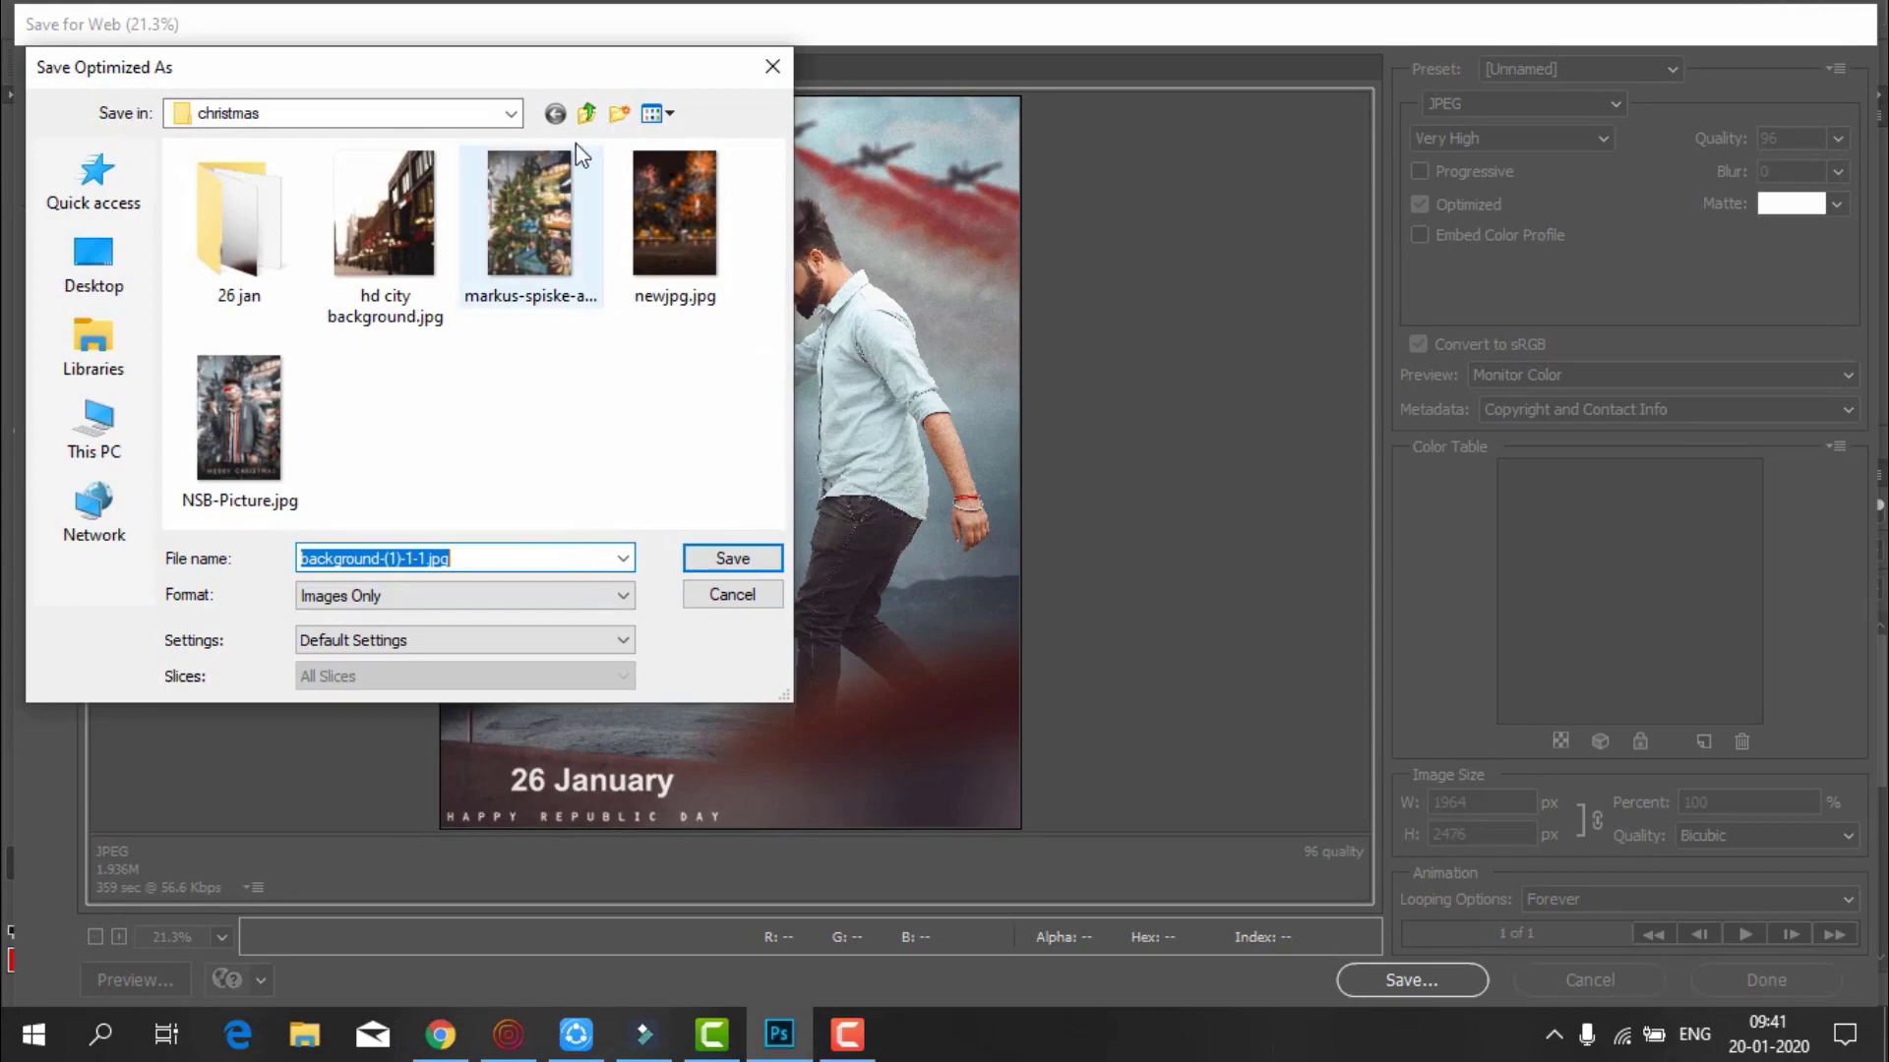
click(588, 114)
scroll(477, 452, down, 1)
click(384, 433)
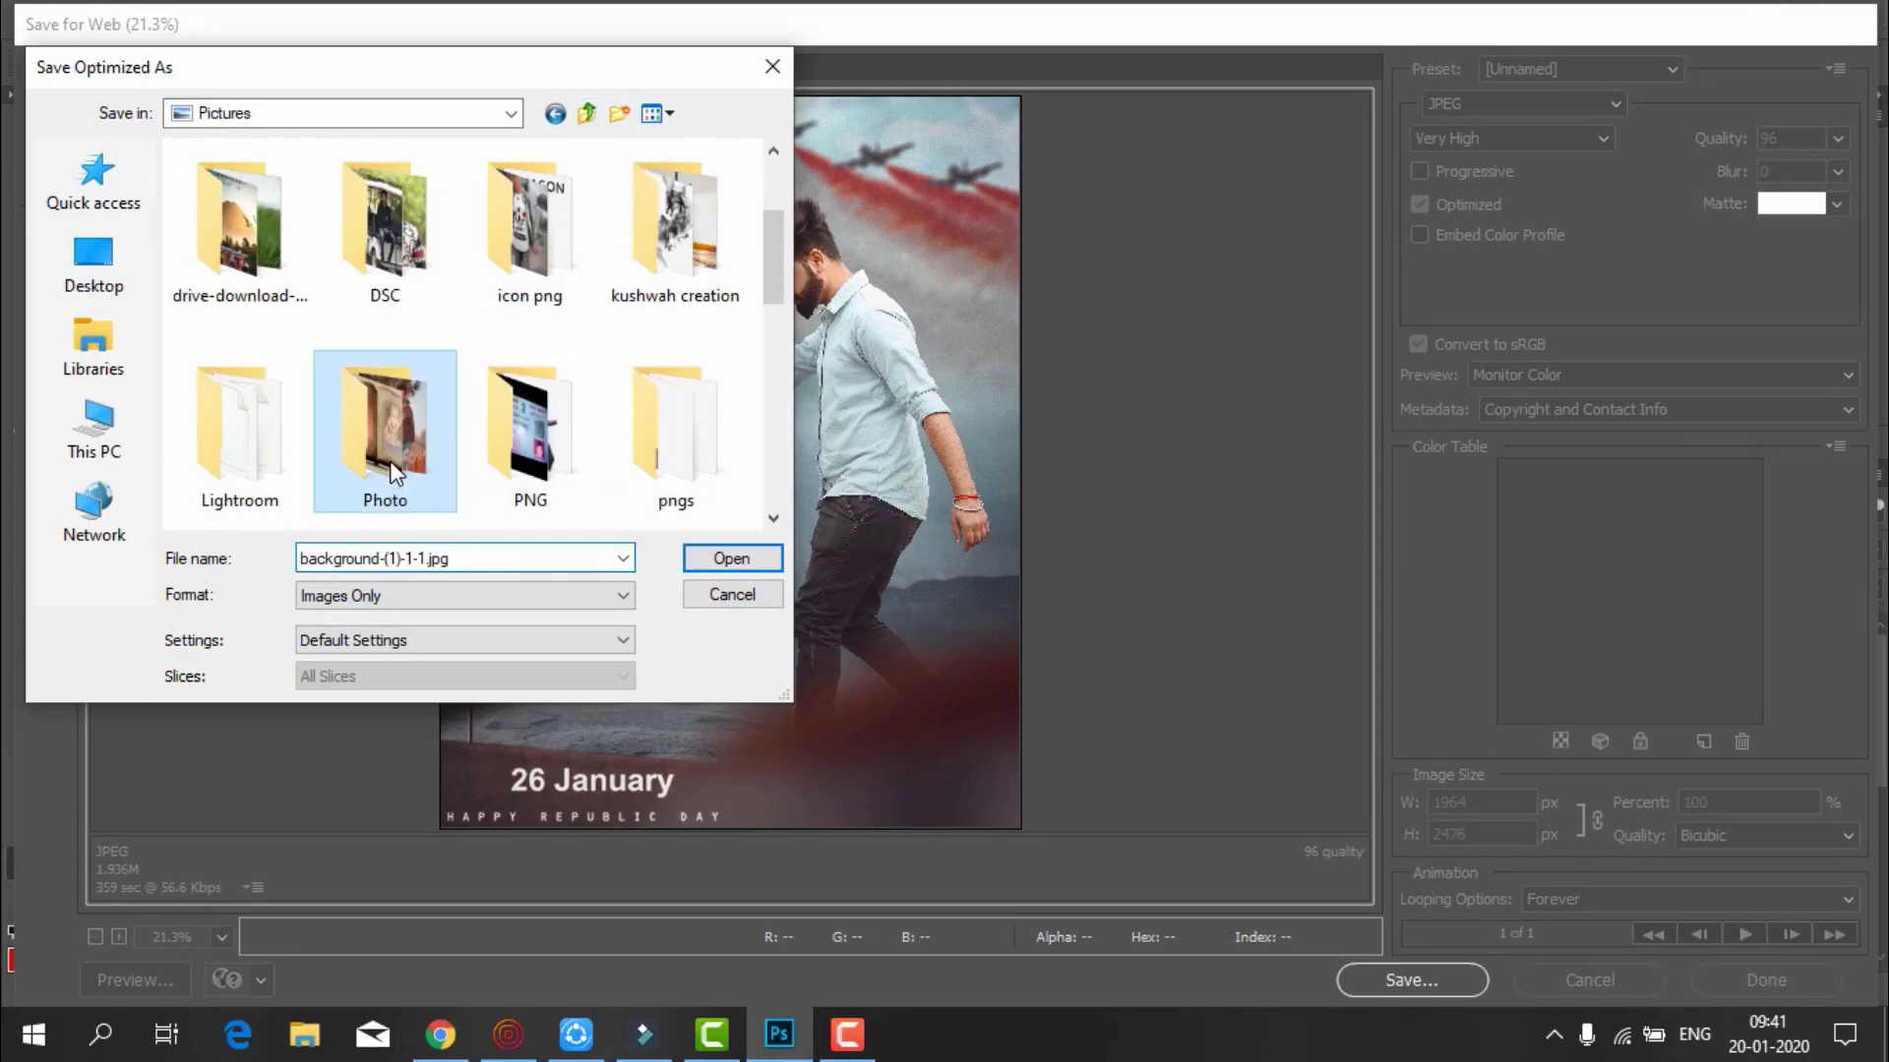
click(732, 558)
click(725, 557)
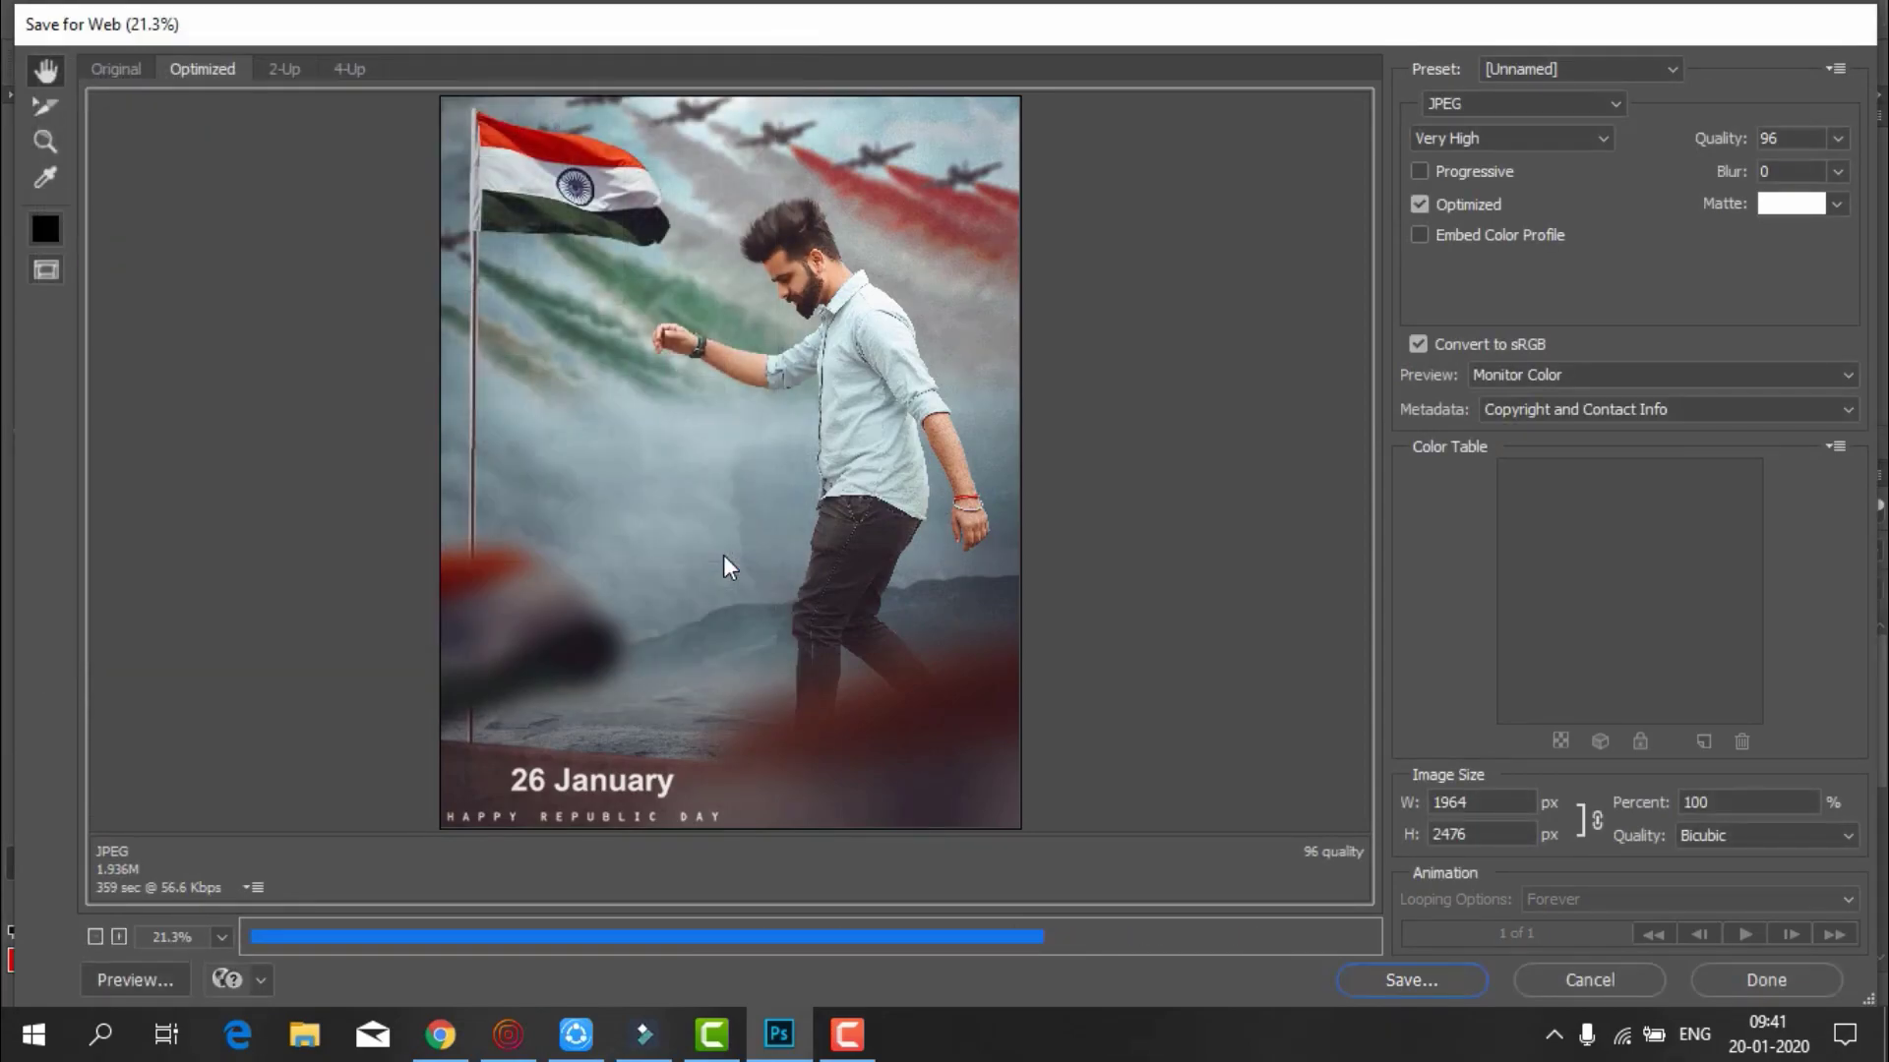